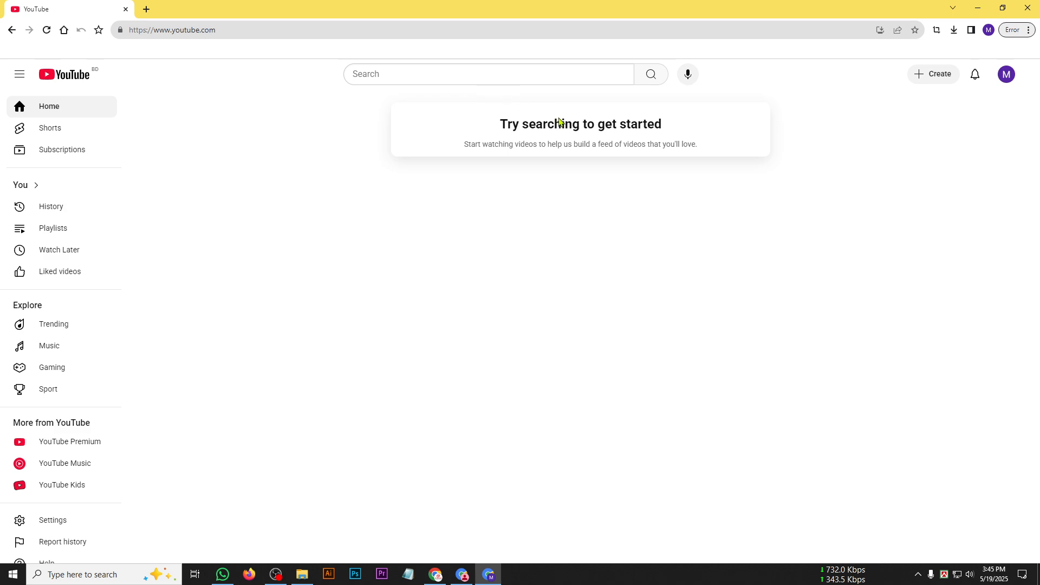
left_click_drag(289, 233, 634, 501)
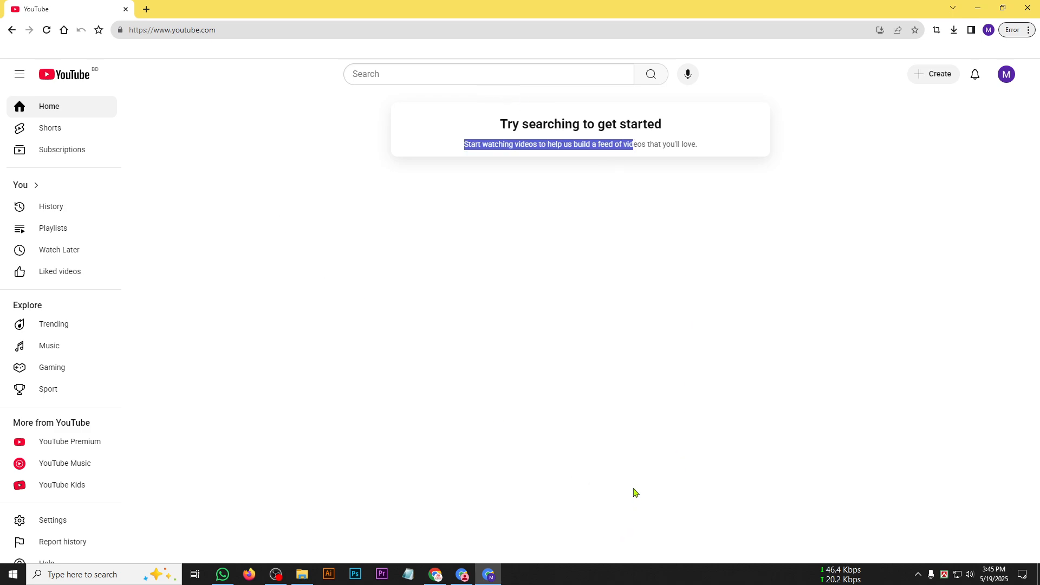
left_click(618, 177)
left_click_drag(502, 260, 493, 221)
left_click(606, 133)
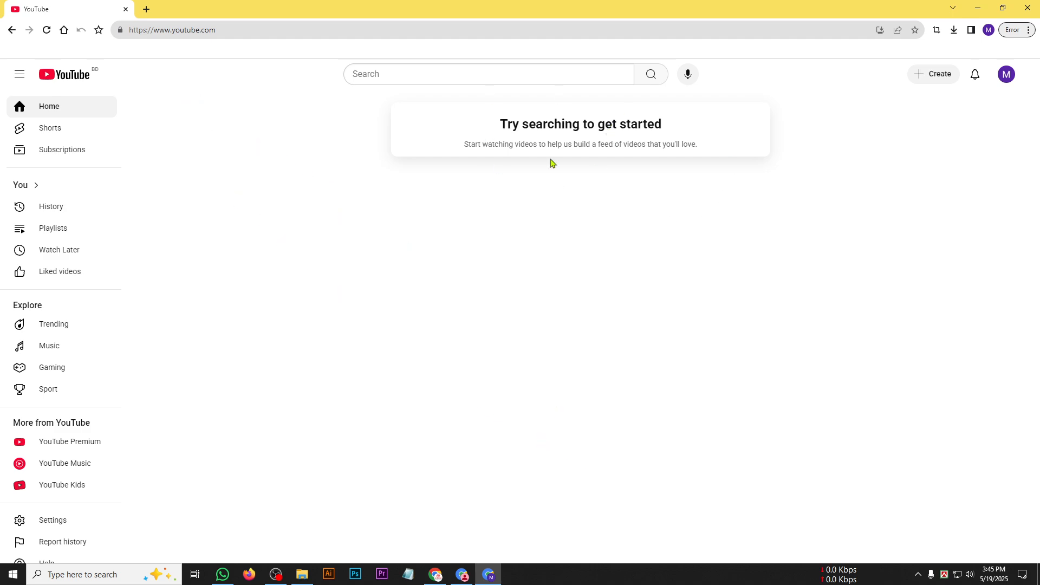
Start creating a new channel for the signed-in YouTube account.
left_click(1007, 77)
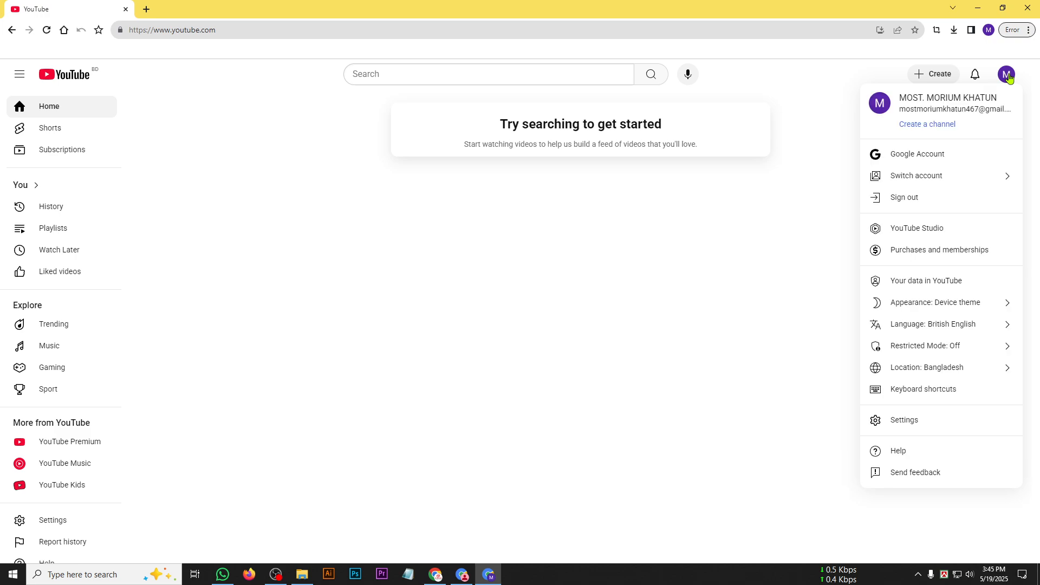
left_click_drag(923, 108, 1016, 110)
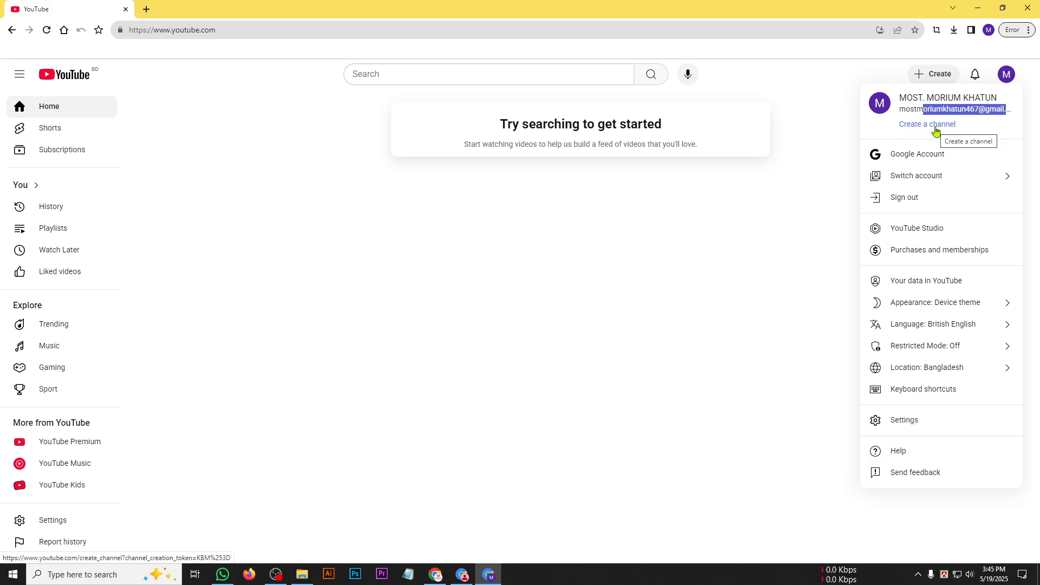
left_click(918, 99)
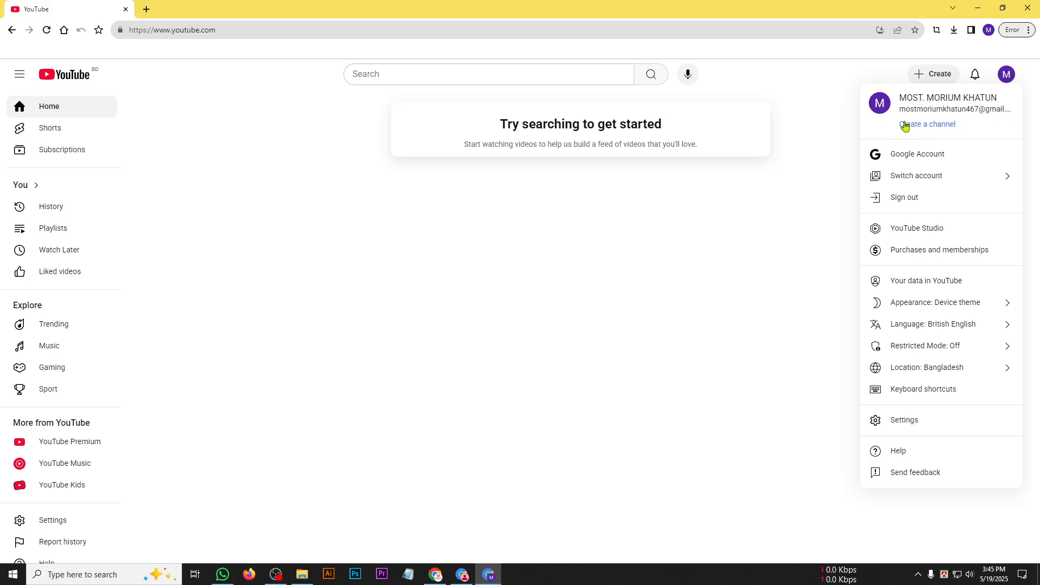
left_click(937, 129)
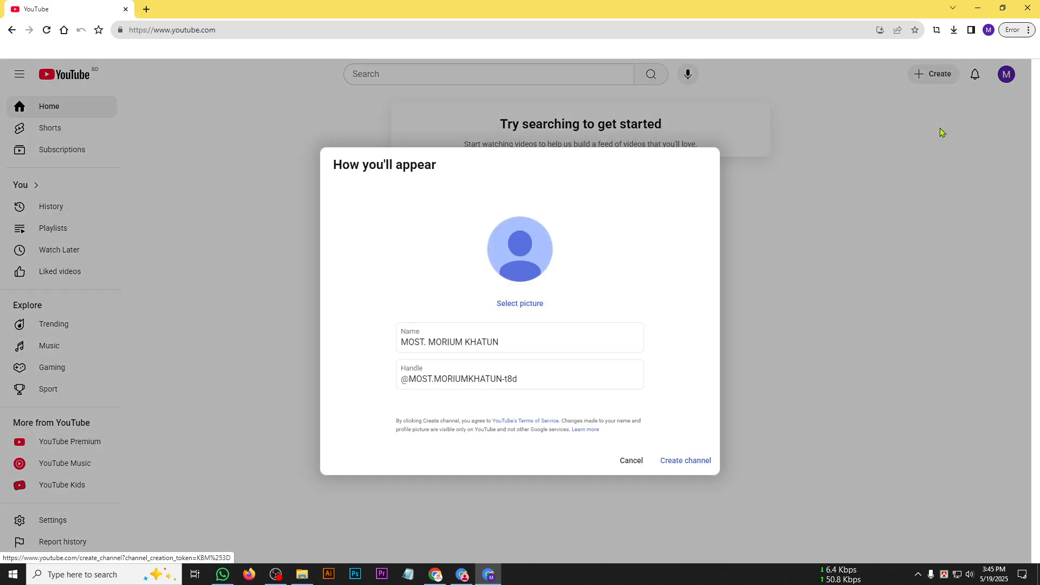
Clear the prefilled channel name and handle in the channel creation form.
left_click(400, 343)
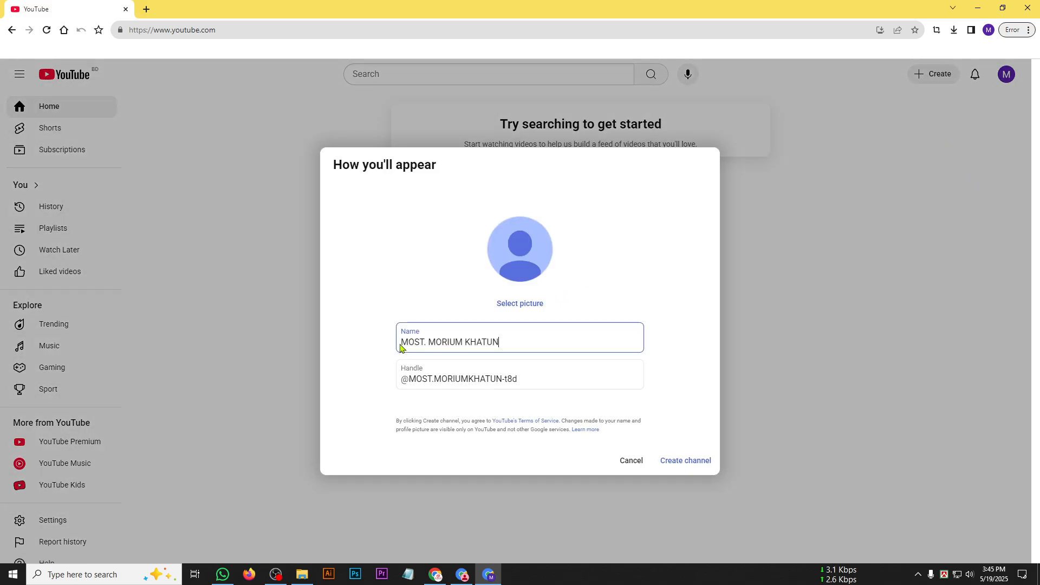
left_click_drag(497, 341, 387, 347)
key("BackSpace")
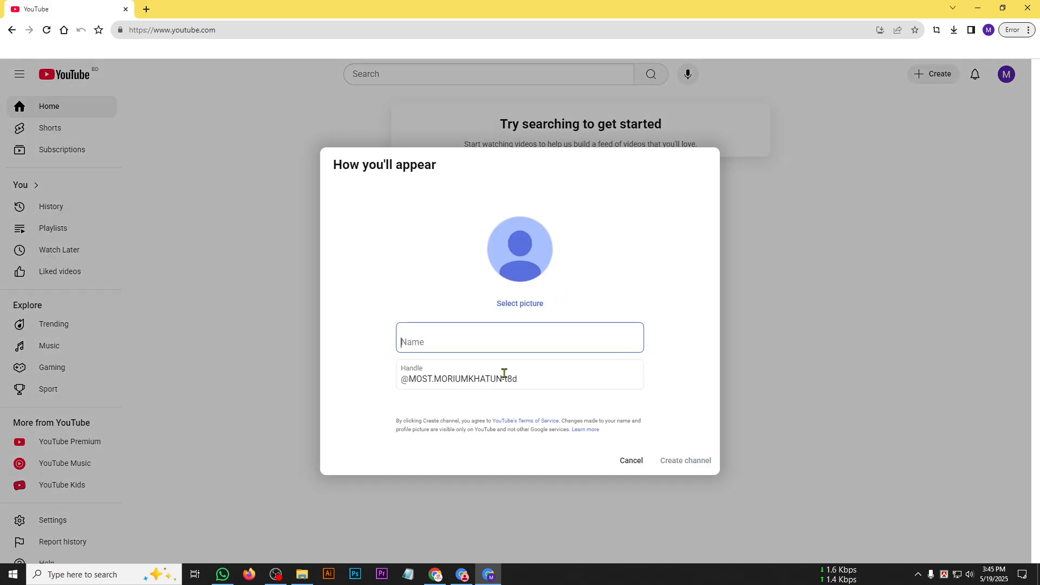
left_click_drag(522, 378, 269, 379)
key("BackSpace")
left_click(454, 342)
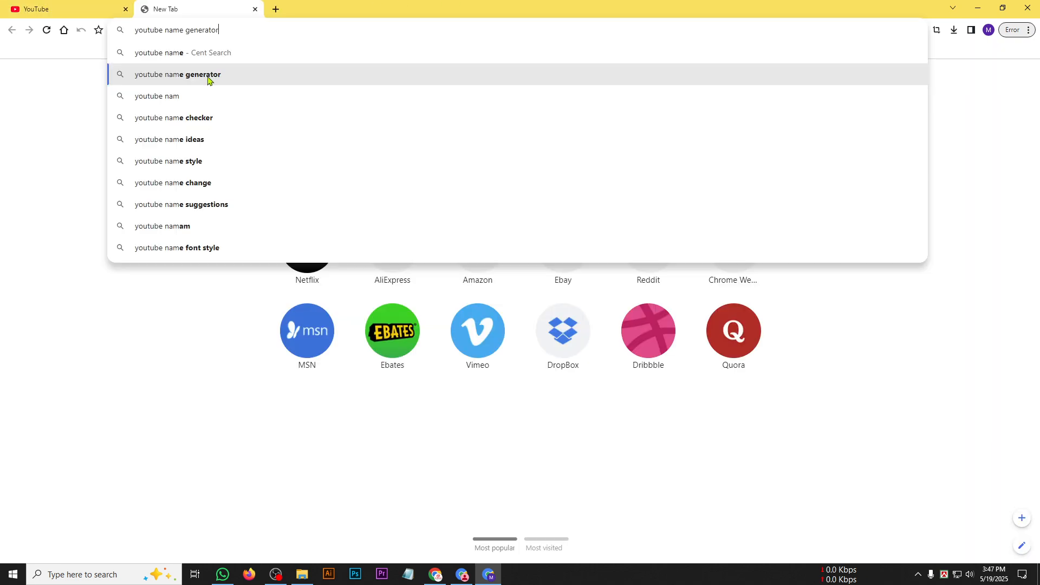
Search the web for "youtube name generator", open the Ahrefs and Hootsuite generators in separate tabs, and close the search results.
left_click(208, 77)
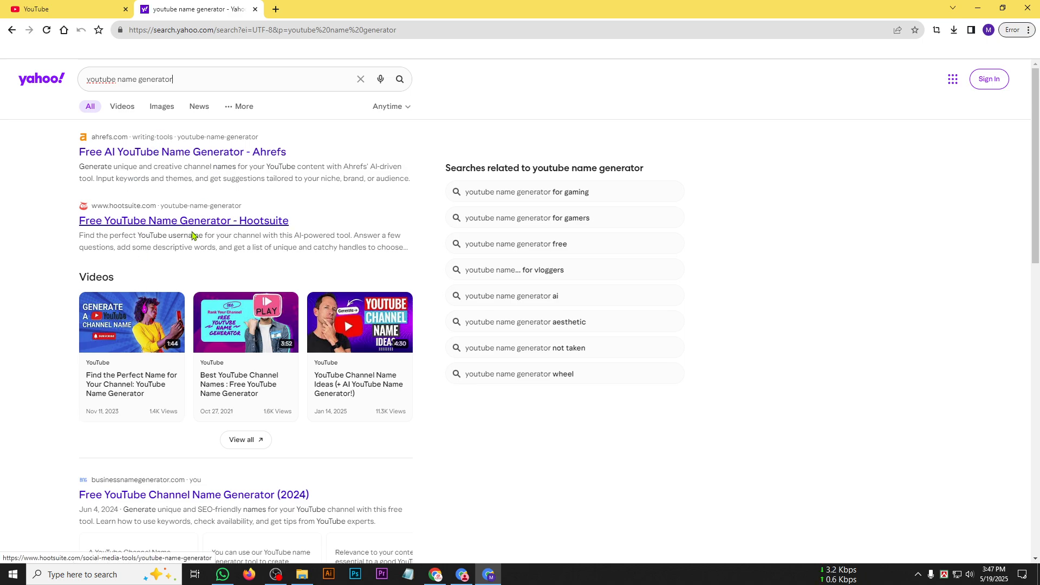
middle_click(168, 152)
middle_click(146, 219)
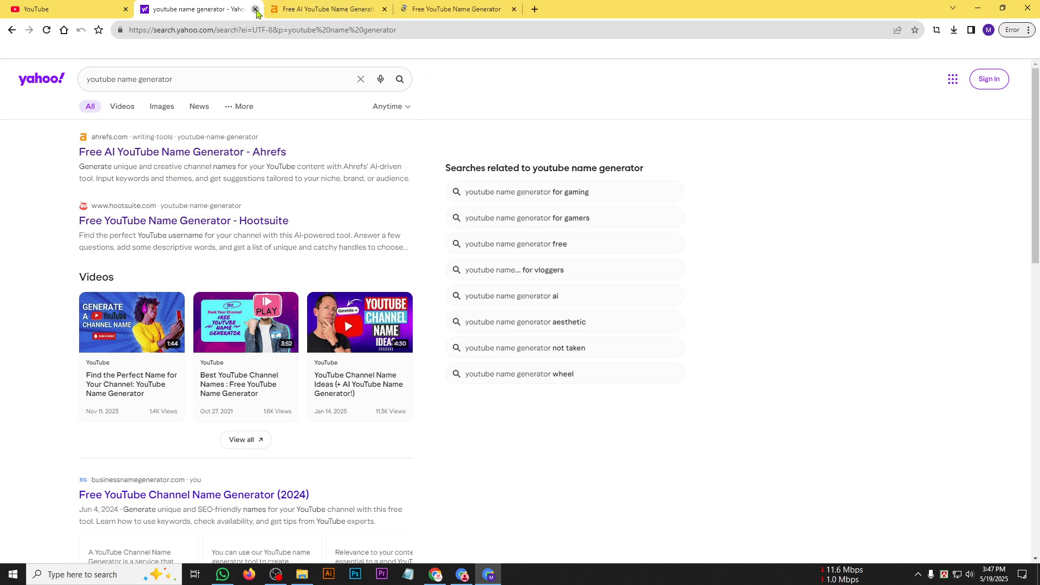
left_click(255, 9)
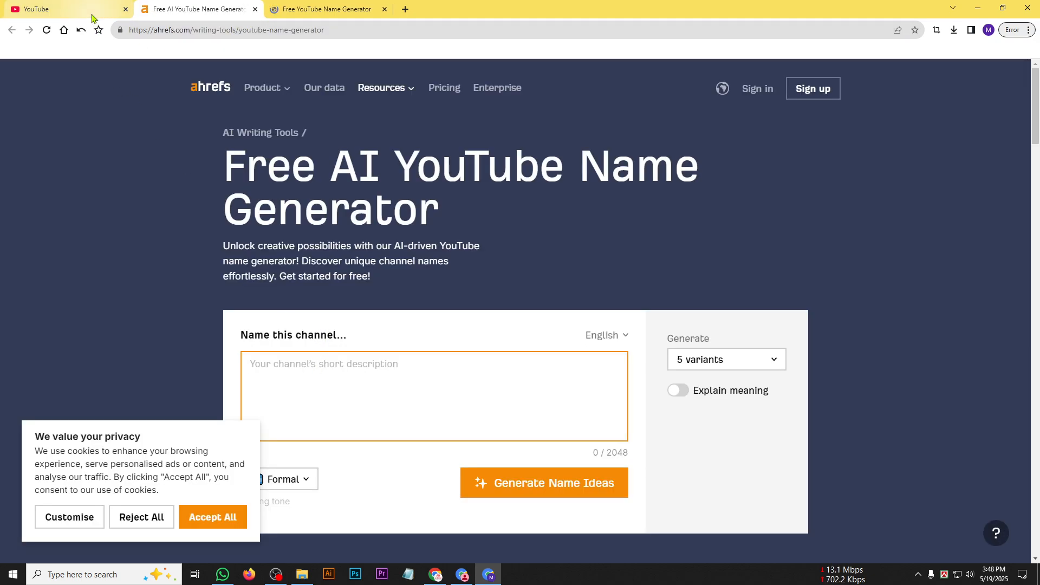
left_click(69, 517)
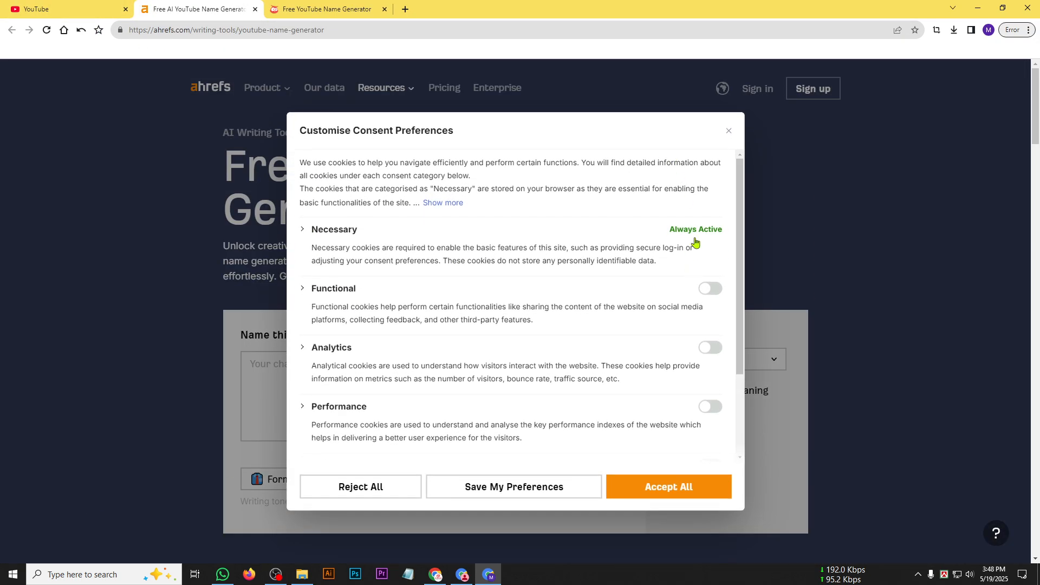
left_click(728, 131)
left_click(323, 437)
left_click(61, 516)
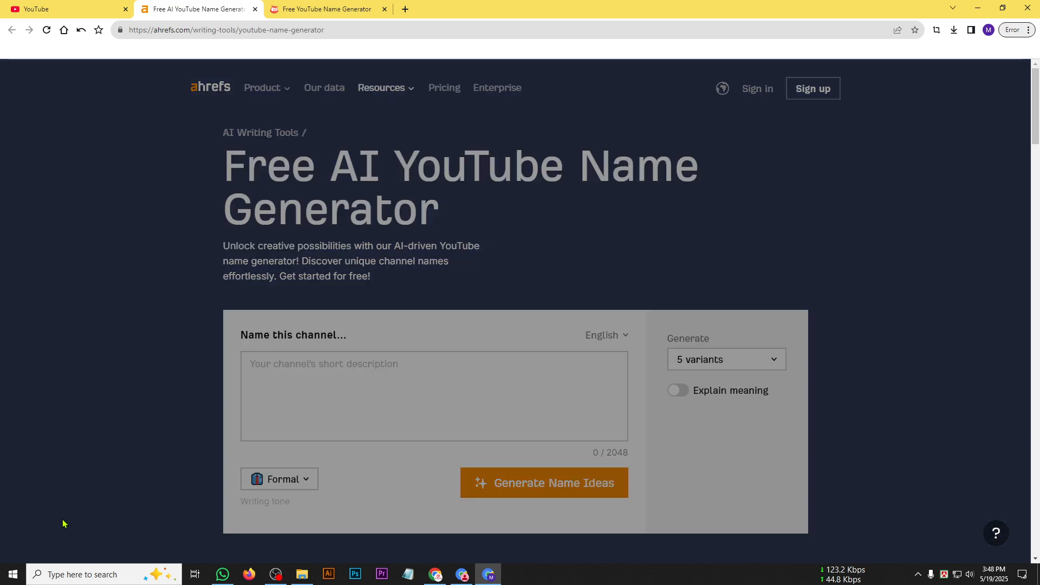
left_click(728, 131)
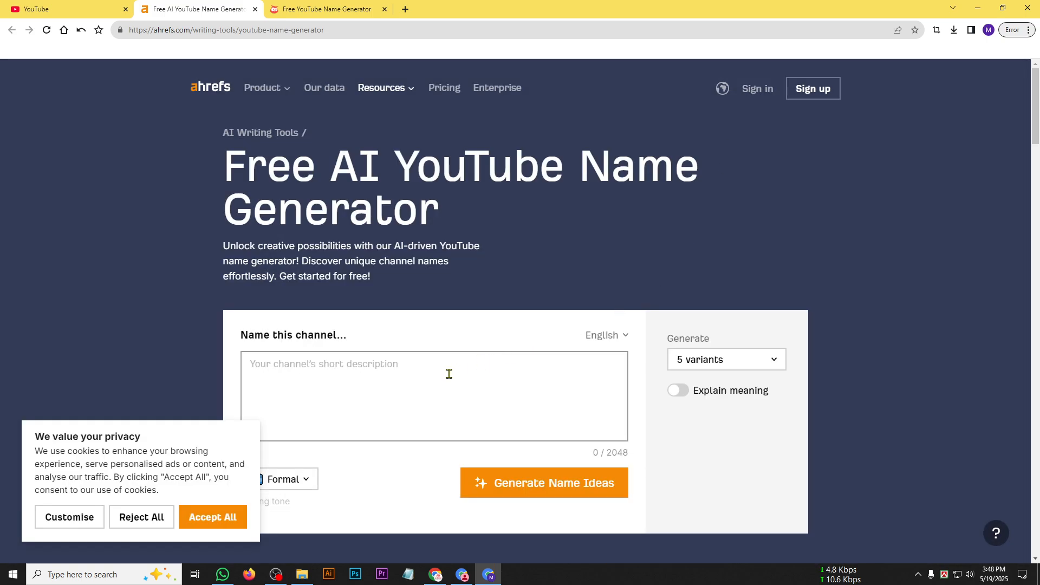
Reject all cookies on the Ahrefs page and switch to the Hootsuite YouTube name generator.
left_click(153, 517)
left_click(325, 10)
left_click(193, 5)
left_click(325, 9)
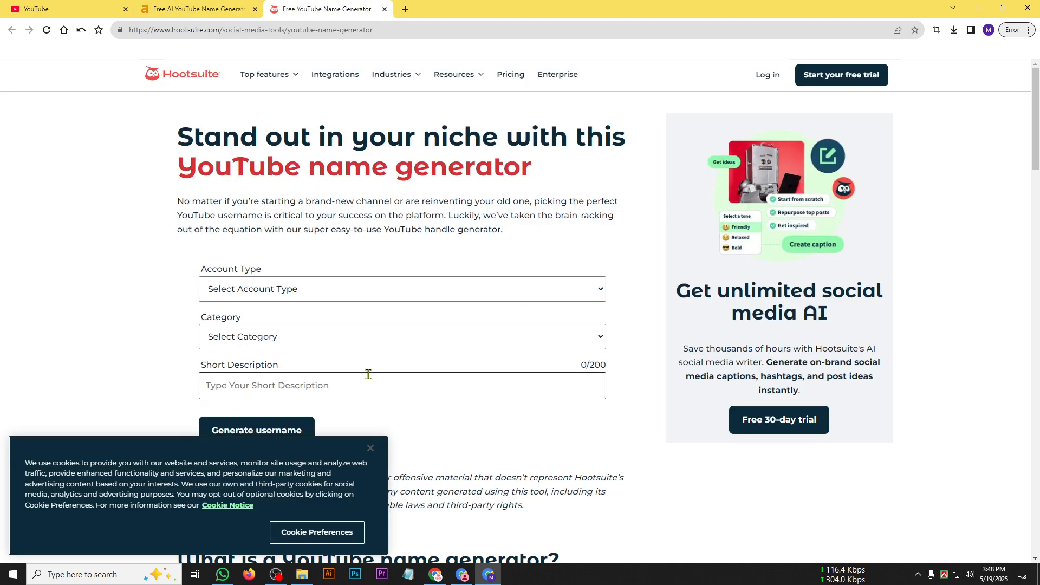
Set the account type to Personal in the Hootsuite generator and dismiss the cookie notice.
left_click(323, 291)
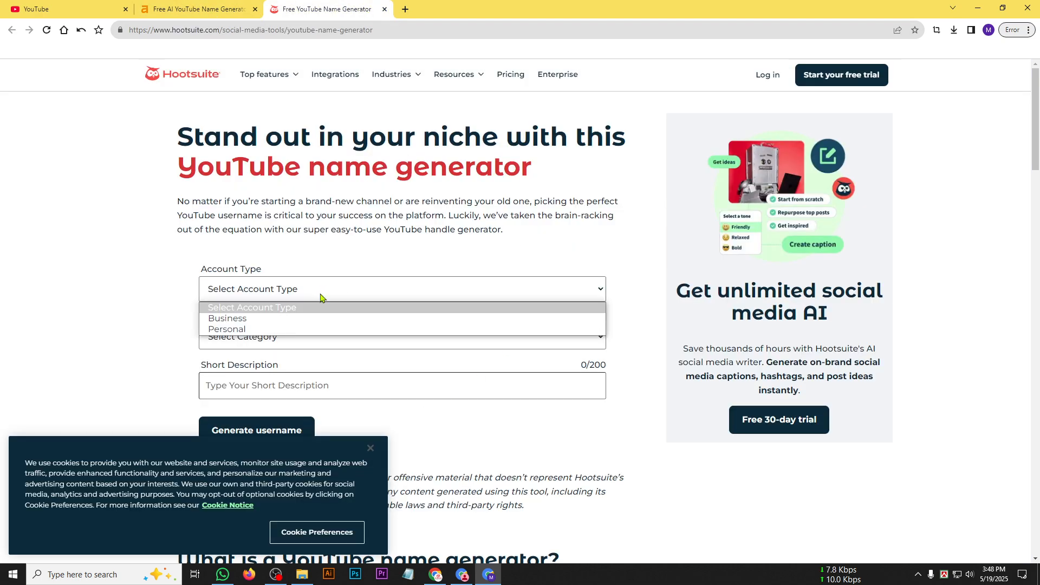
left_click(255, 332)
left_click(273, 336)
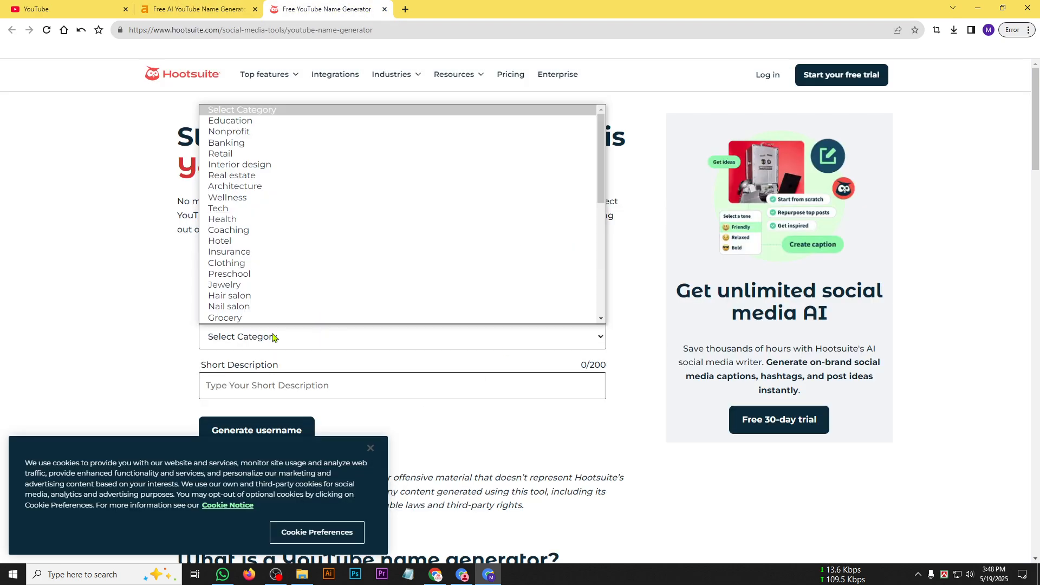
left_click(332, 431)
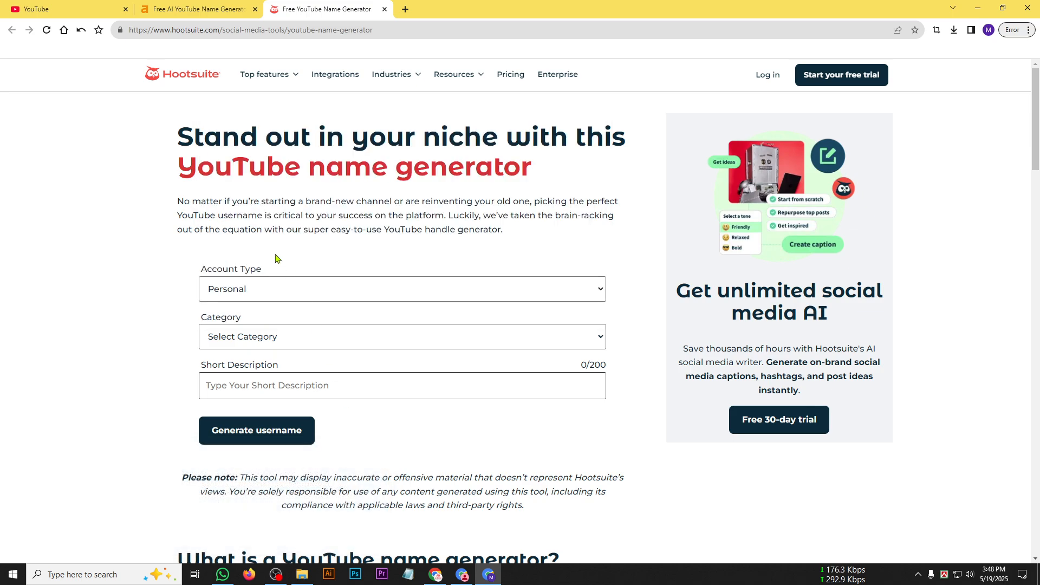
Look through the available channel categories and set the category to Family vlog.
left_click(314, 344)
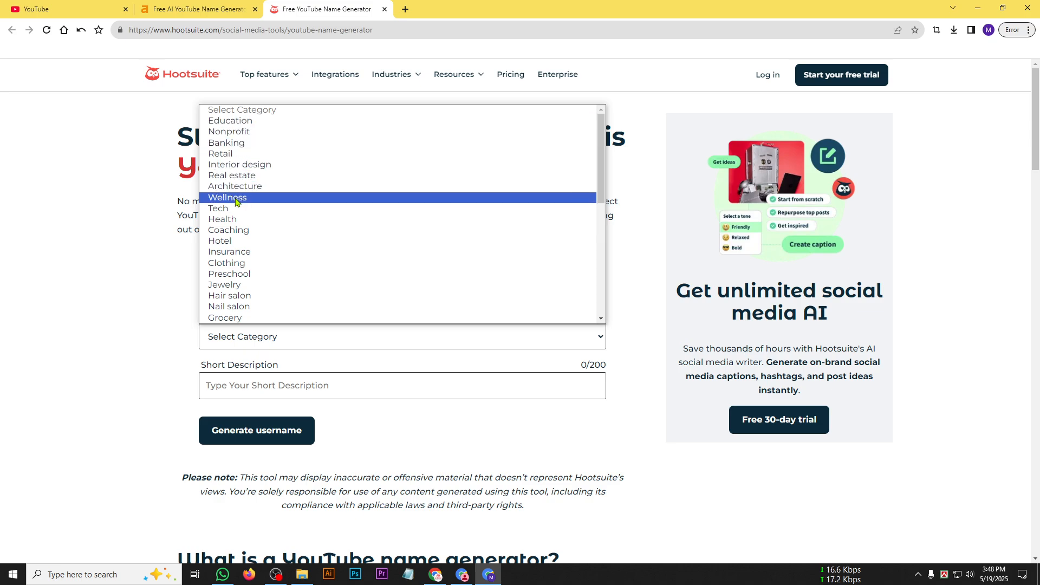
scroll(238, 262, "down", 2)
scroll(239, 262, "down", 3)
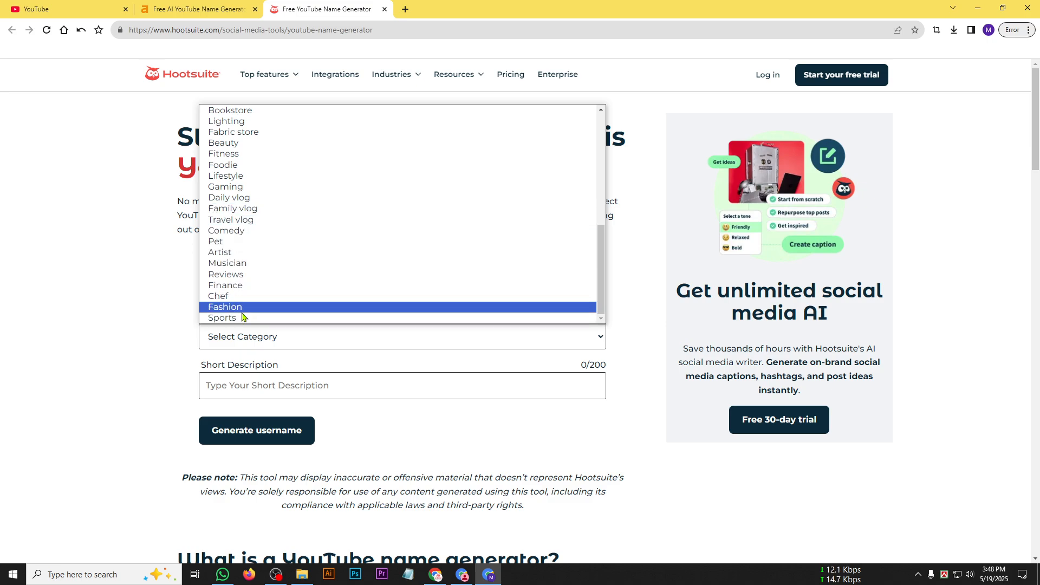
scroll(230, 274, "up", 3)
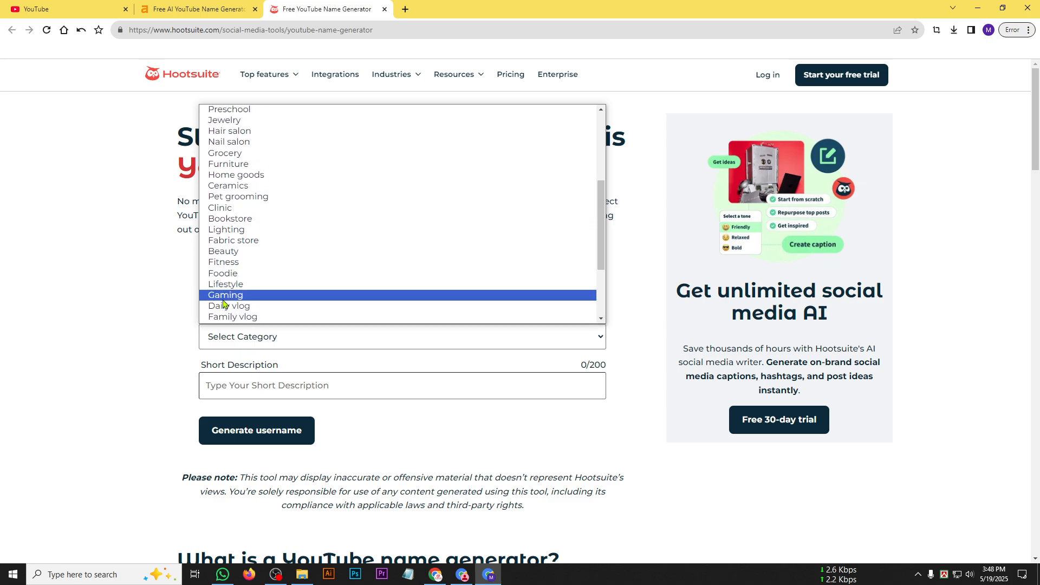
scroll(228, 253, "up", 2)
scroll(228, 254, "up", 2)
scroll(227, 281, "up", 2)
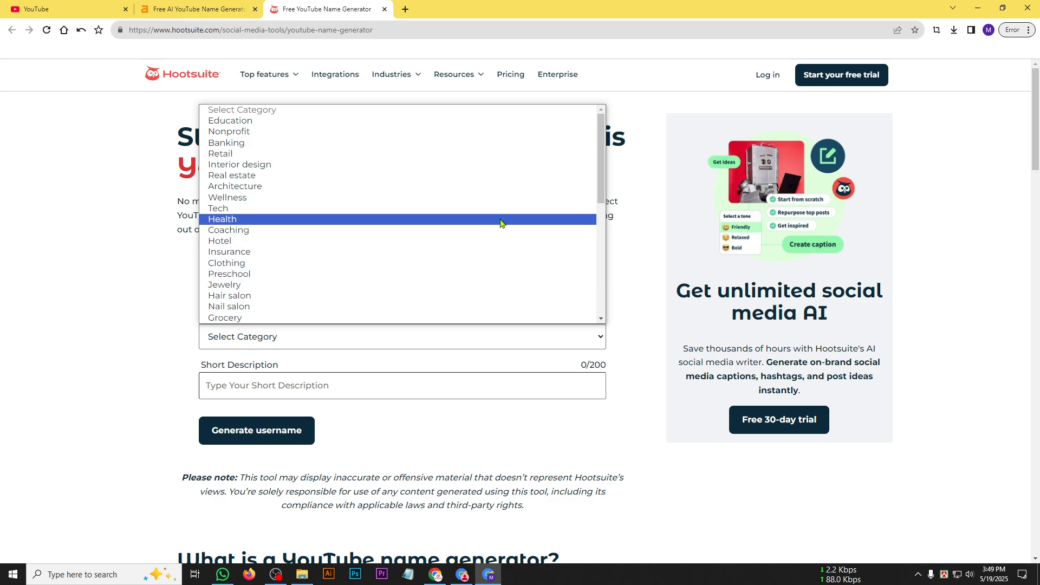
left_click_drag(604, 187, 605, 270)
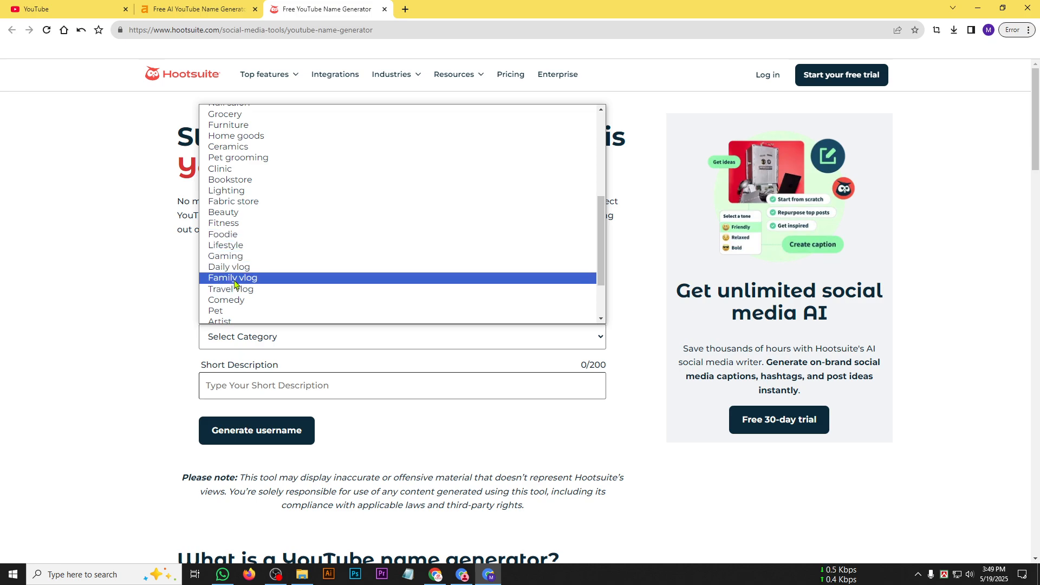
scroll(233, 273, "down", 2)
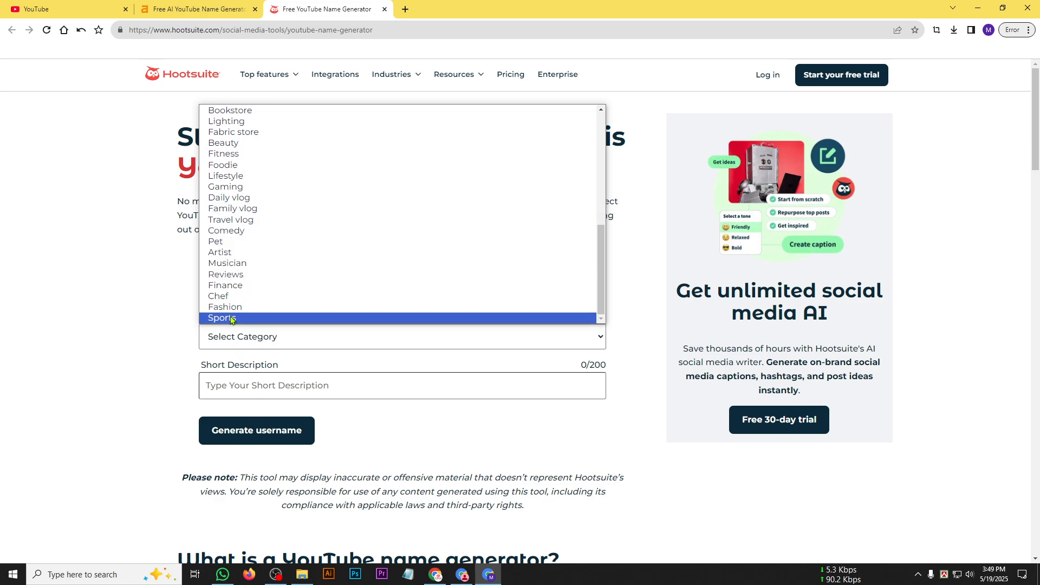
scroll(221, 232, "up", 4)
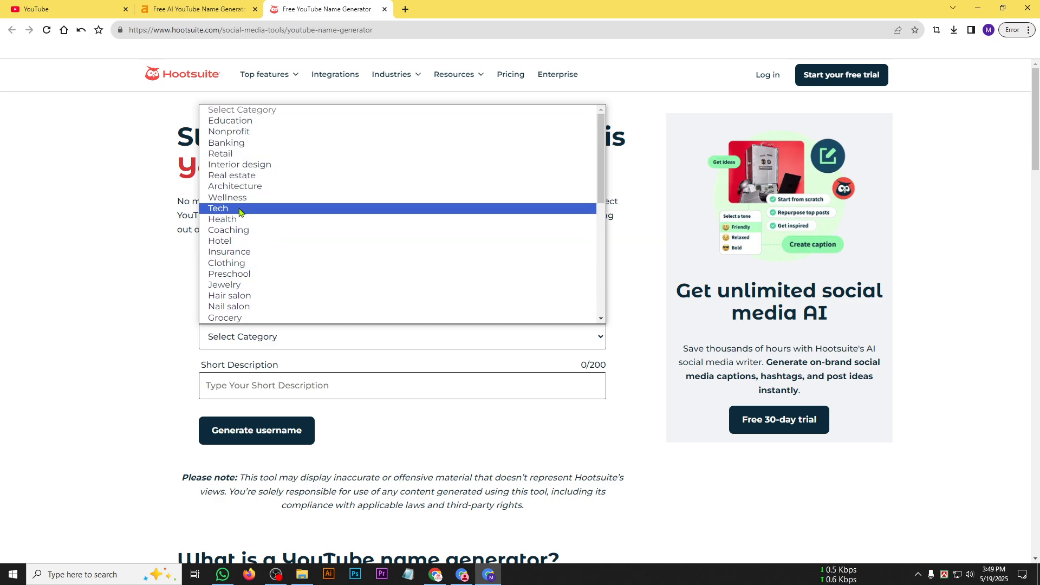
scroll(241, 248, "down", 2)
scroll(262, 173, "down", 5)
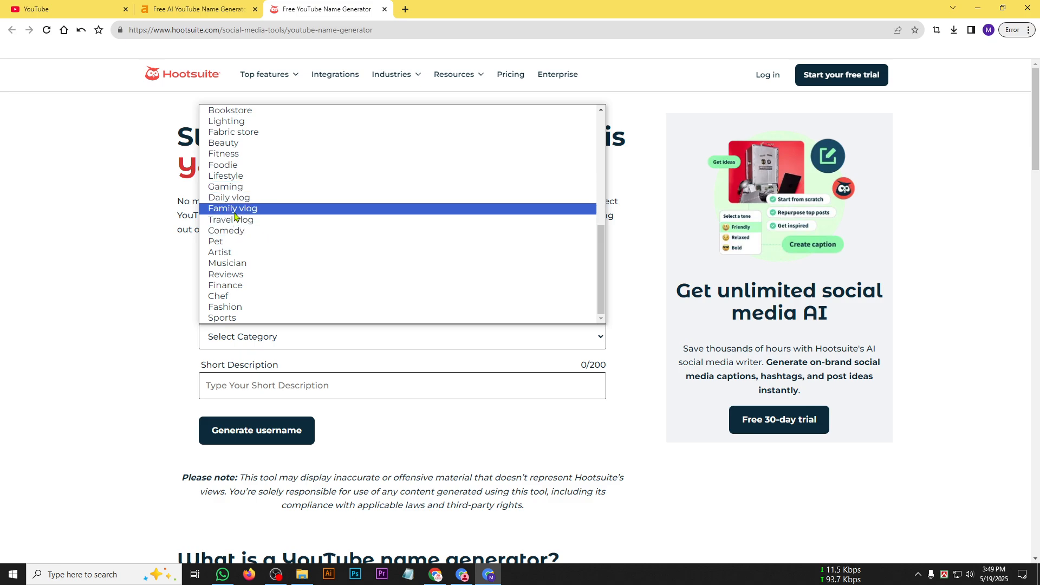
left_click(232, 208)
Enter the channel owner's first name followed by "Studio" as the short description and generate username ideas.
left_click(247, 382)
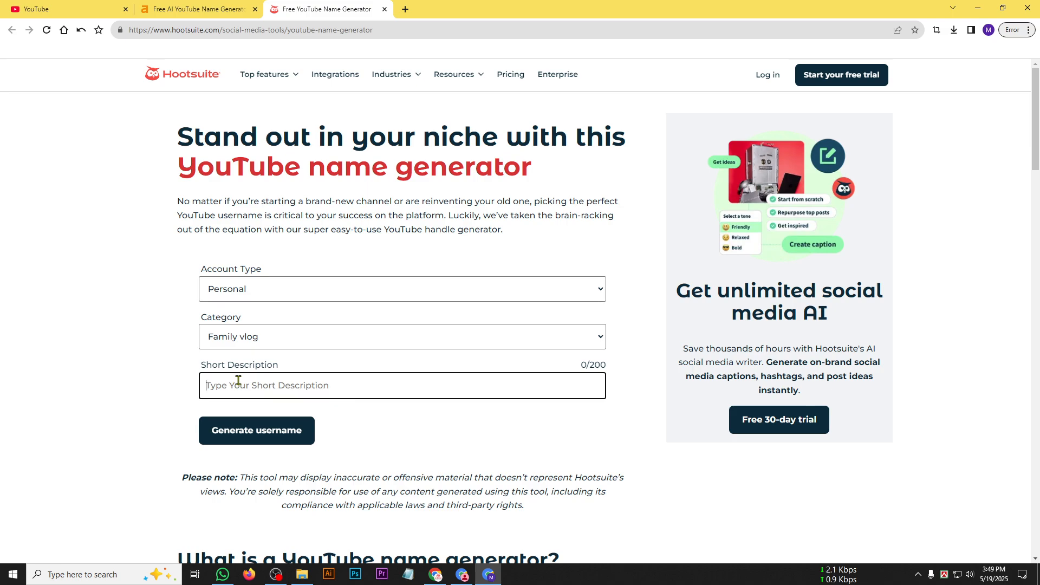
type("Morium ")
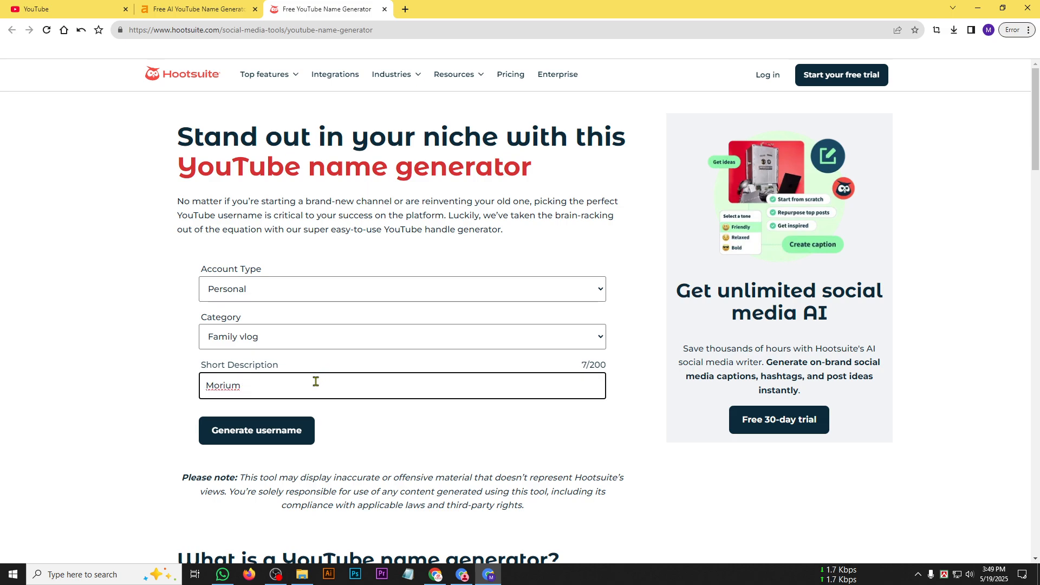
type("Studio")
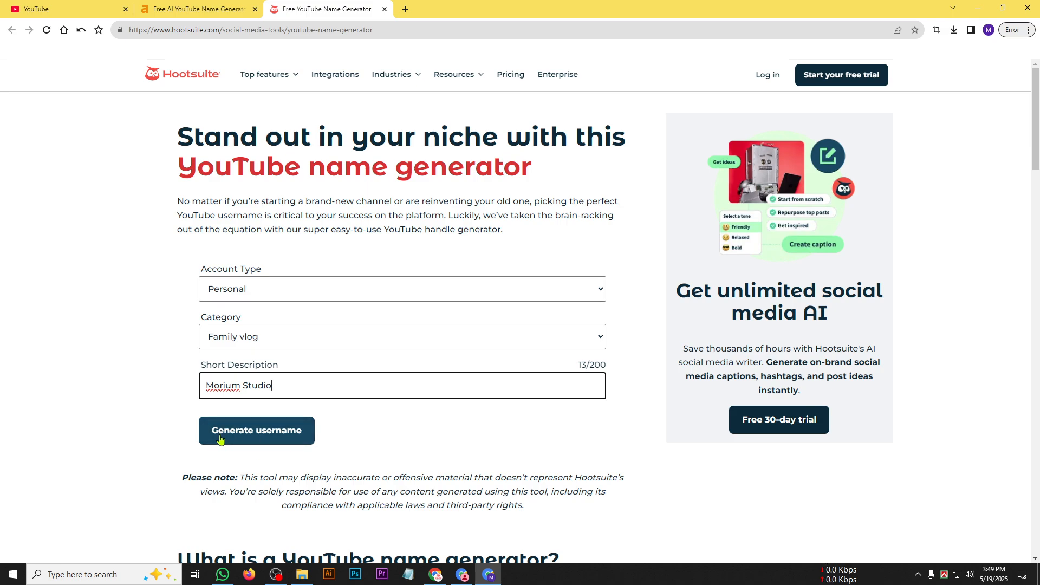
left_click(257, 436)
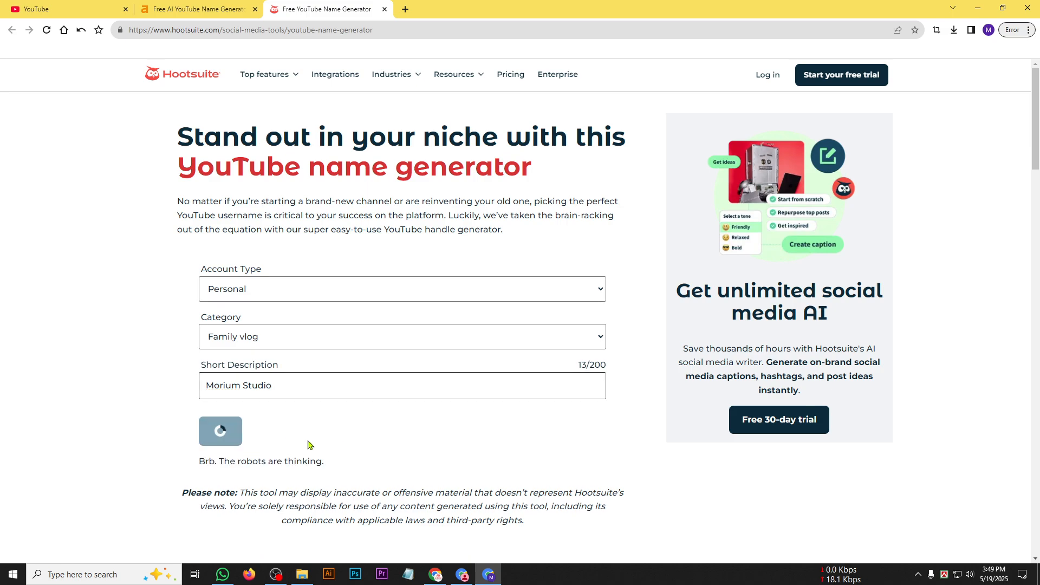
Examine the generated username suggestions for a suitable channel name.
scroll(378, 460, "down", 1)
scroll(378, 460, "down", 1)
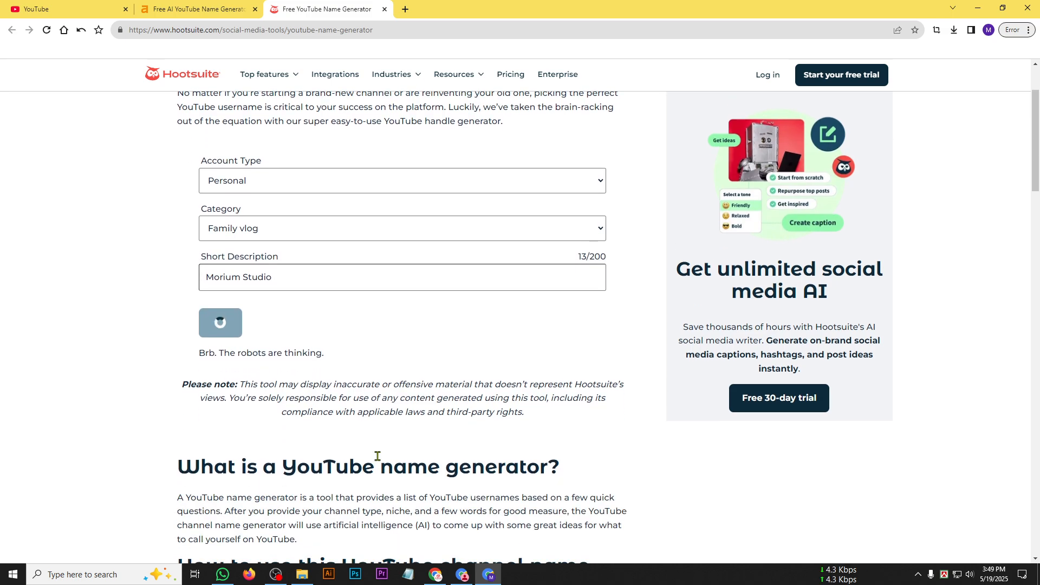
scroll(378, 460, "up", 1)
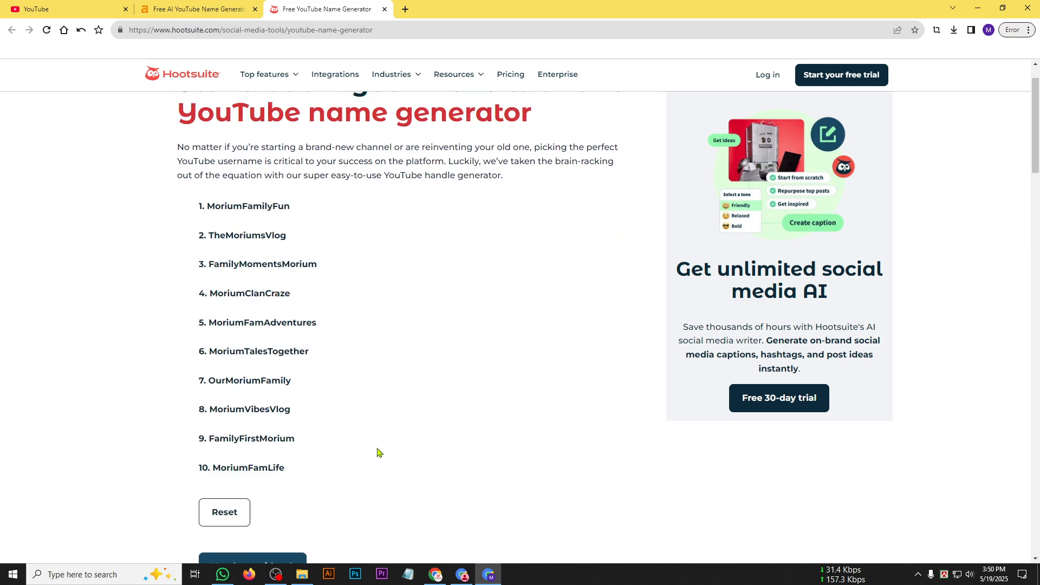
left_click_drag(207, 206, 291, 208)
left_click_drag(209, 236, 294, 237)
left_click_drag(210, 295, 275, 296)
left_click_drag(223, 325, 296, 325)
left_click_drag(235, 353, 317, 381)
left_click_drag(210, 410, 236, 449)
left_click(269, 444)
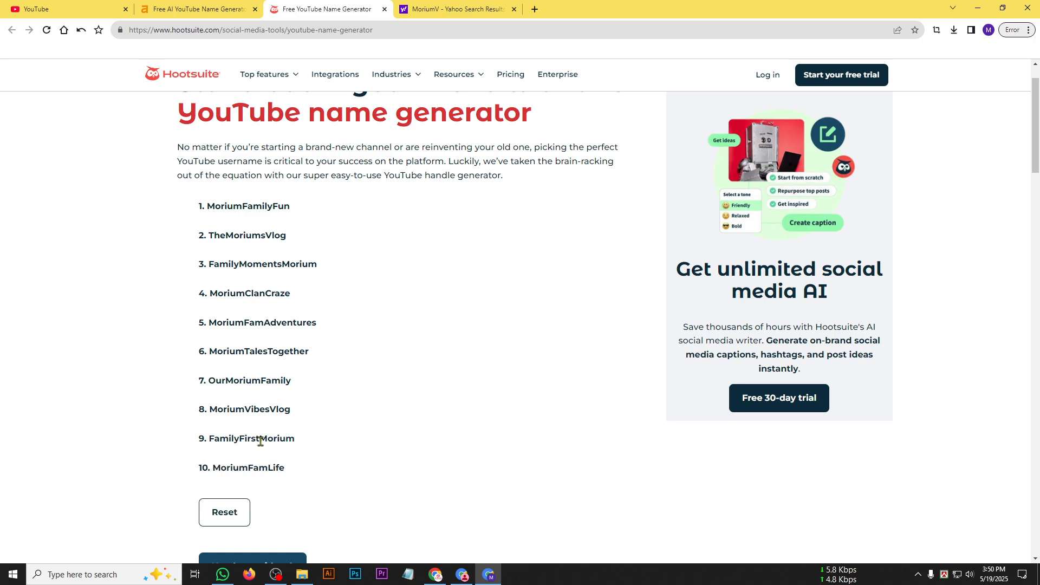
left_click_drag(260, 441, 319, 445)
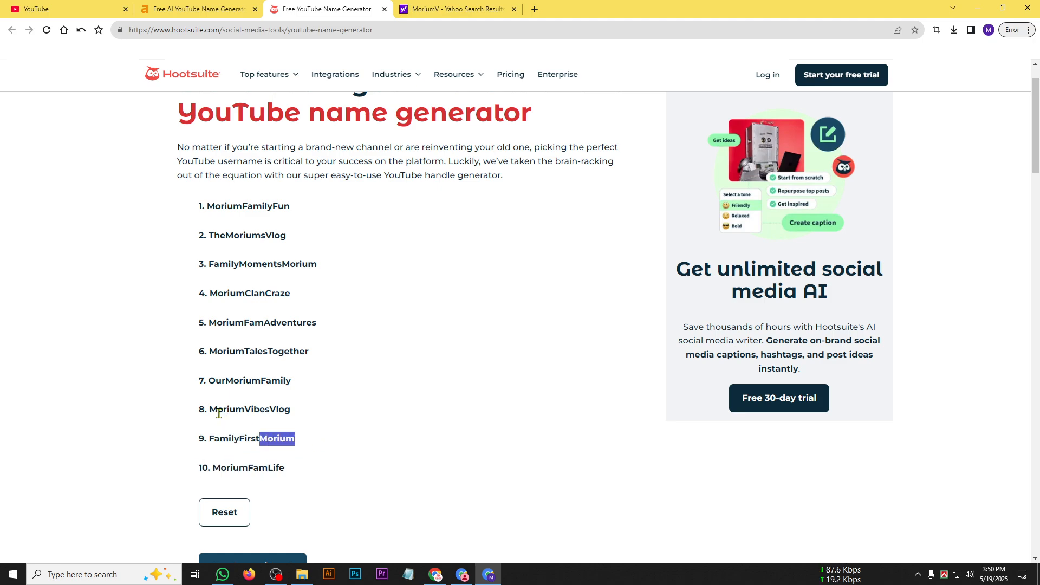
Compare the remaining generated username suggestions, working from the eighth up to the second.
left_click_drag(207, 412, 290, 412)
left_click(297, 412)
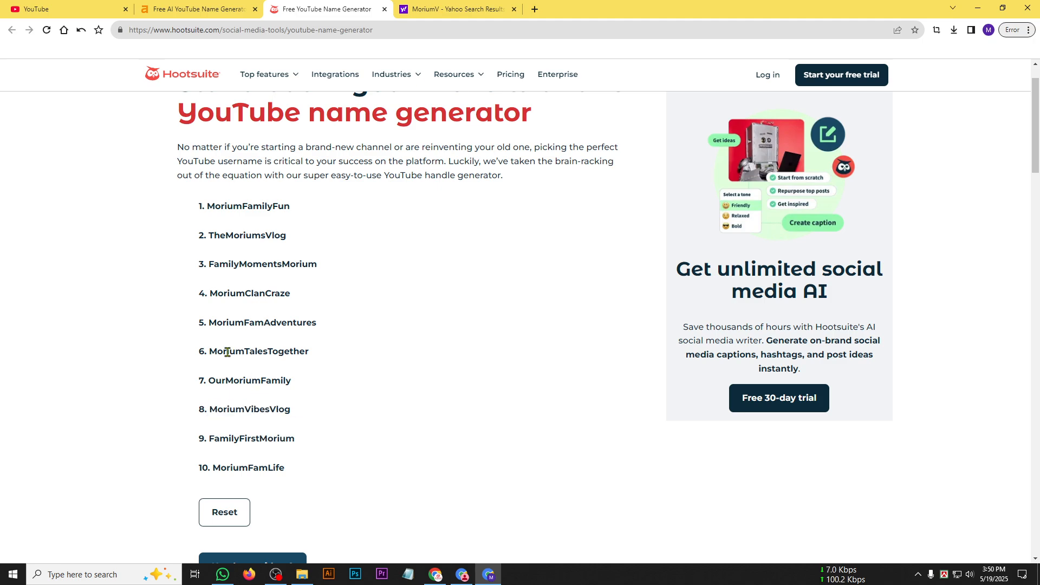
left_click_drag(210, 351, 269, 363)
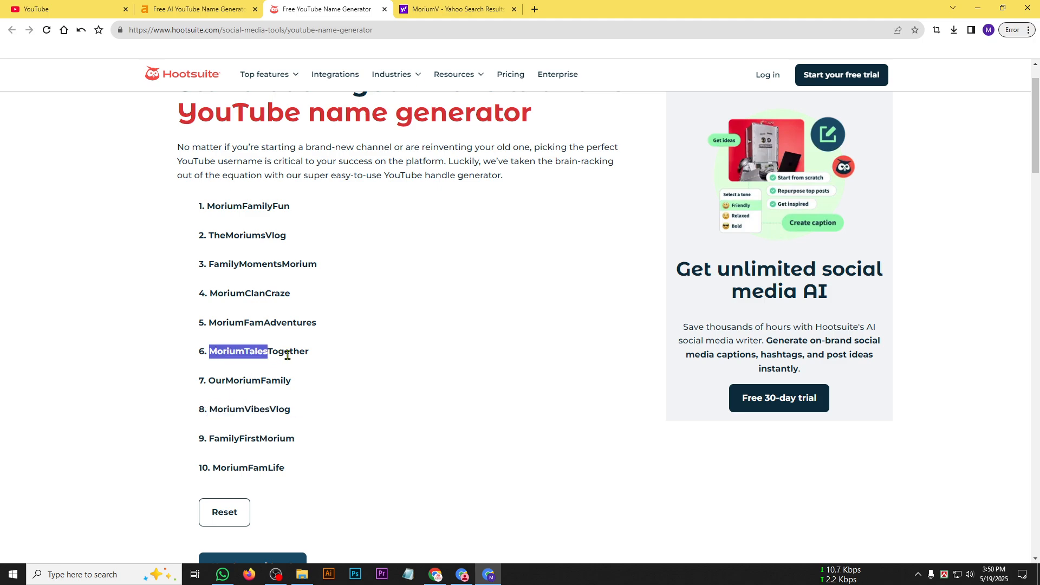
left_click_drag(248, 327, 302, 324)
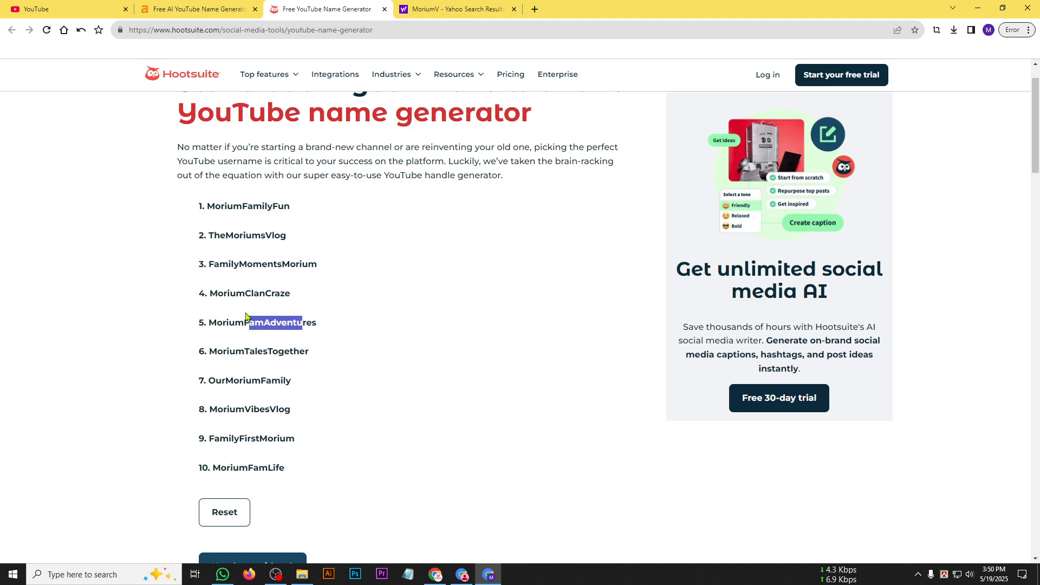
left_click(211, 293)
double_click(224, 293)
left_click(226, 266)
left_click_drag(227, 266, 303, 266)
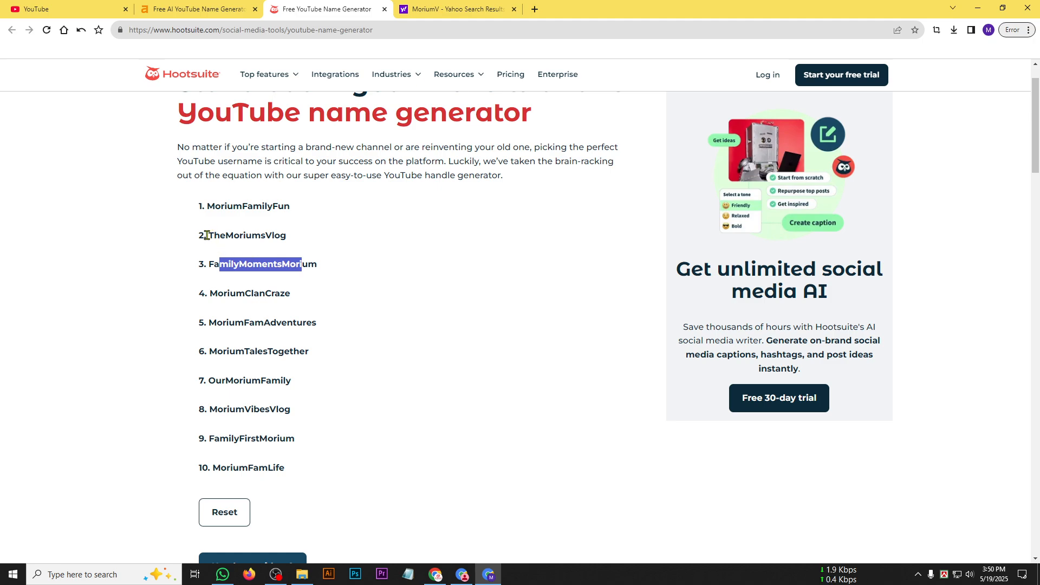
left_click_drag(206, 235, 281, 238)
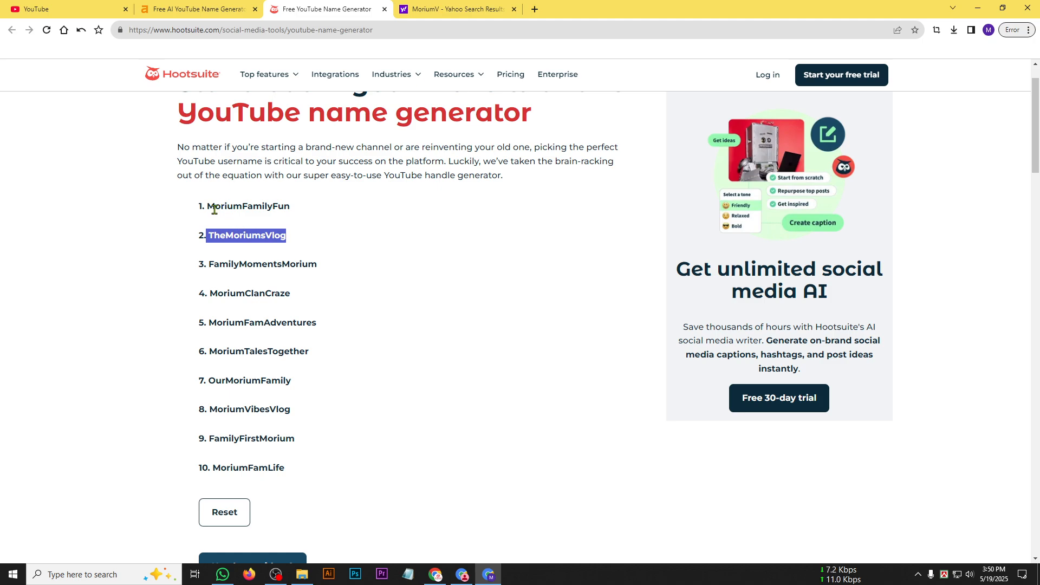
Copy the first suggested username, ending in FamilyFun, and search YouTube for it in a new tab.
left_click_drag(211, 208, 281, 236)
mouse_move(208, 206)
left_mouse_down()
mouse_move(291, 206)
mouse_move(210, 206)
left_mouse_up()
key("ctrl+c")
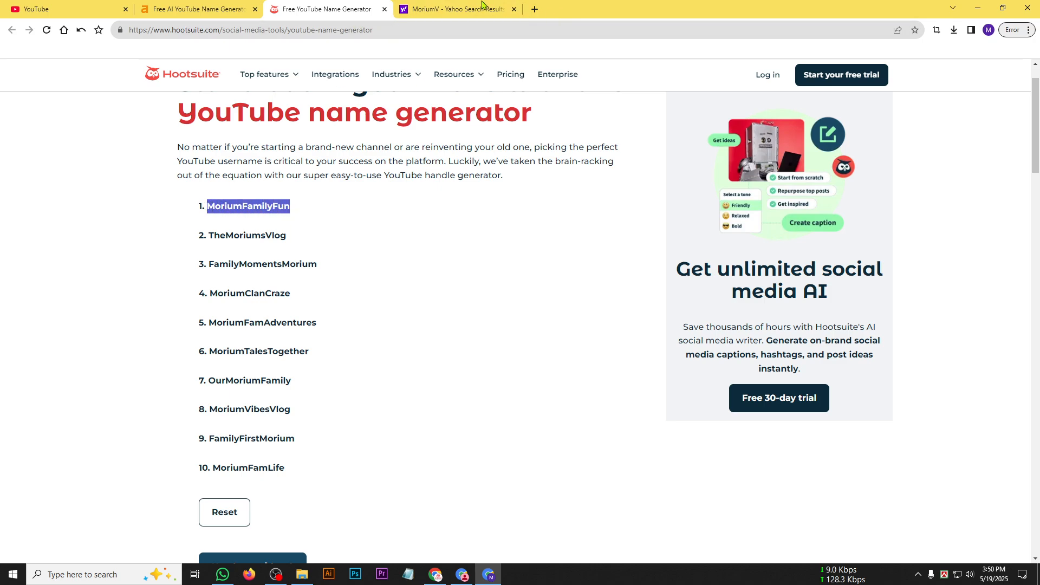
left_click(70, 9)
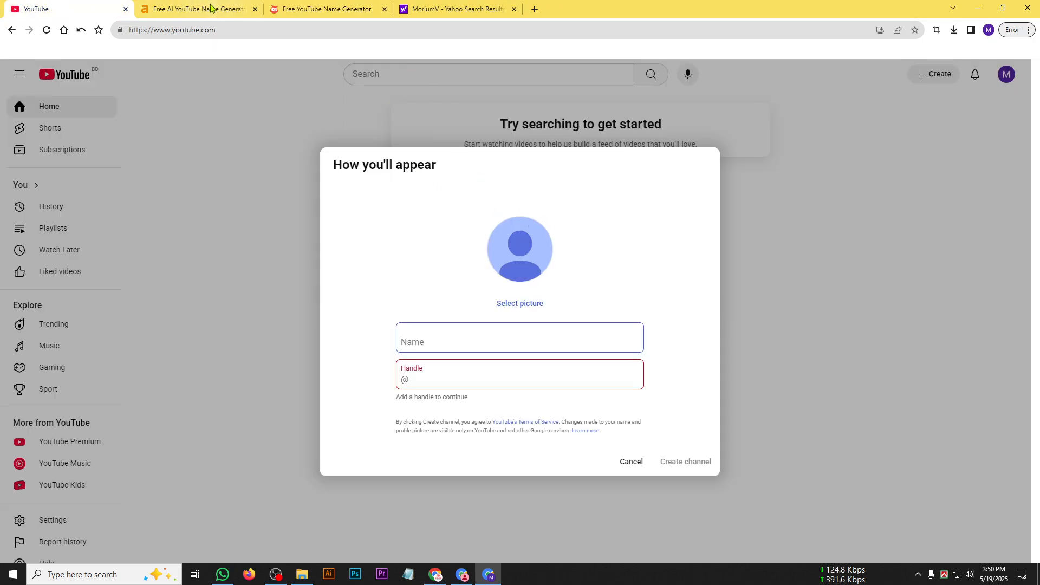
left_click(535, 9)
type("y")
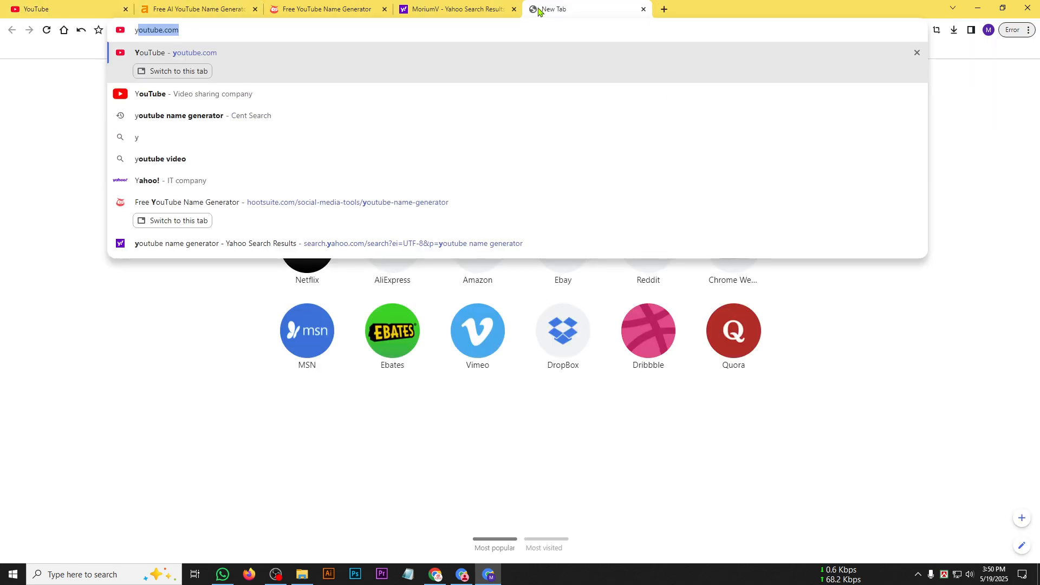
key("Return")
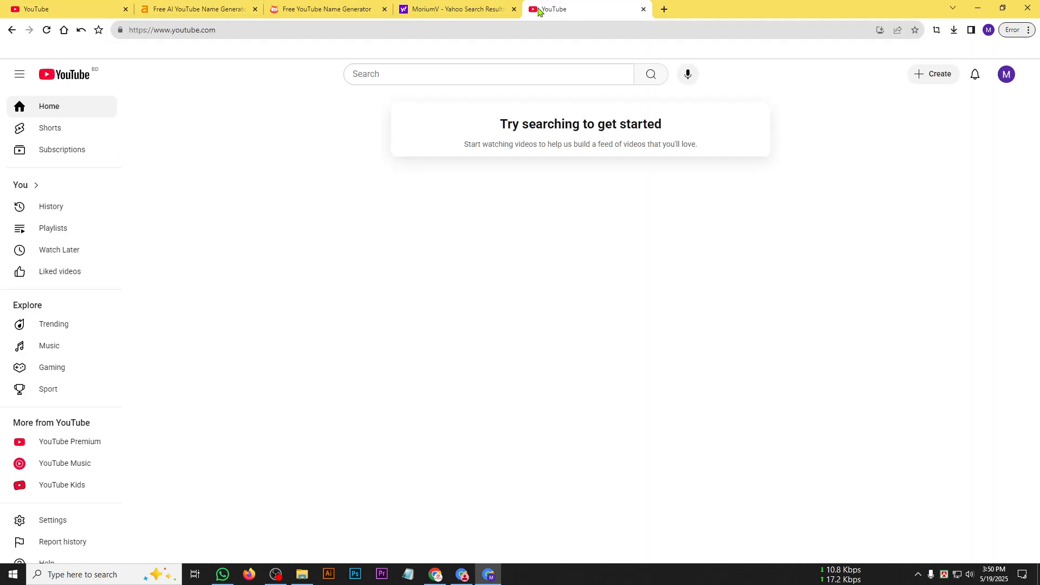
left_click(506, 70)
key("ctrl+v")
key("Return")
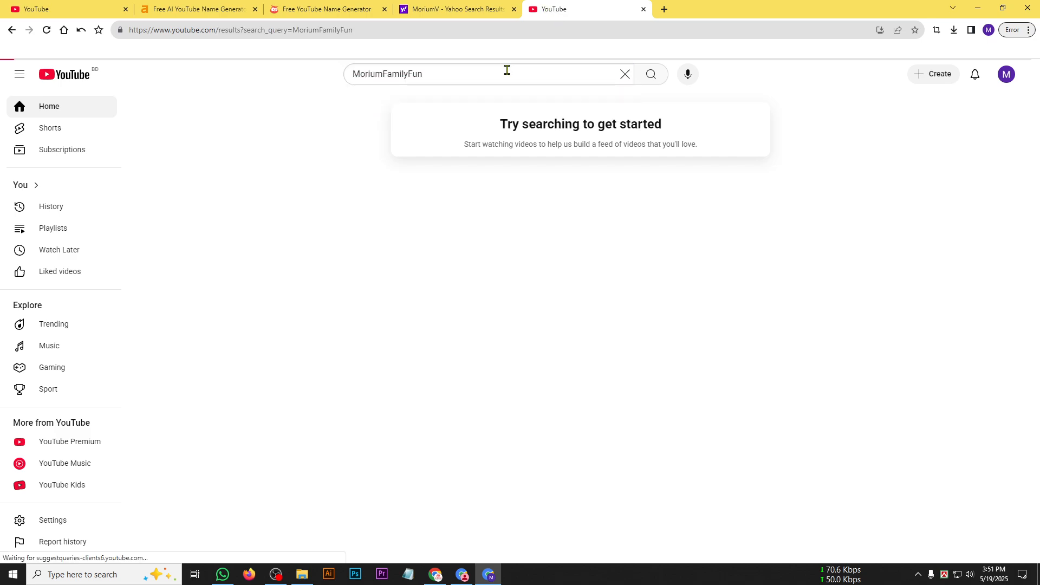
Search again with spaces between the name's three words, check the results for an existing channel, and close that tab.
left_click(383, 77)
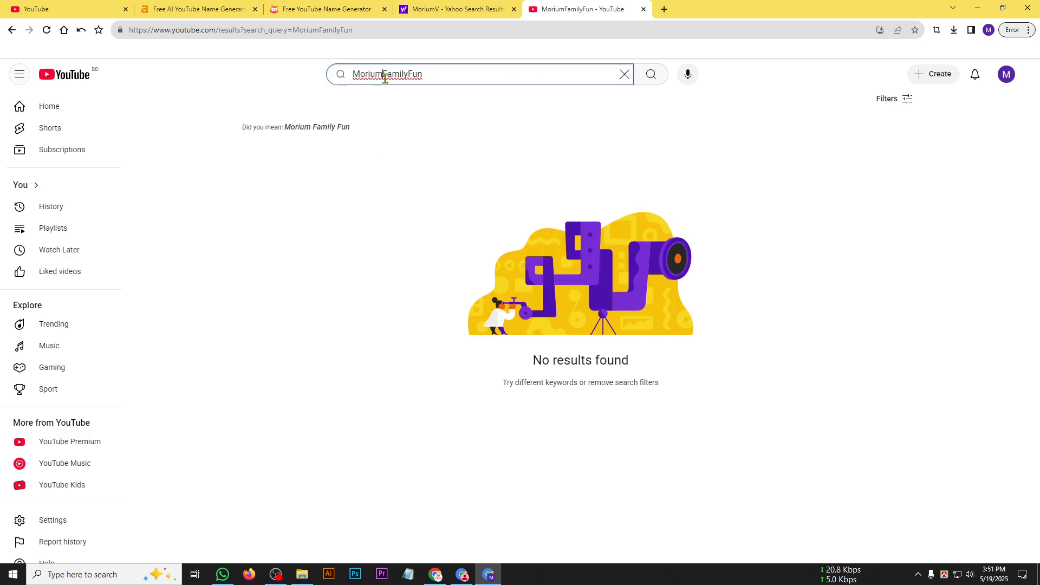
left_click(411, 76)
key("Return")
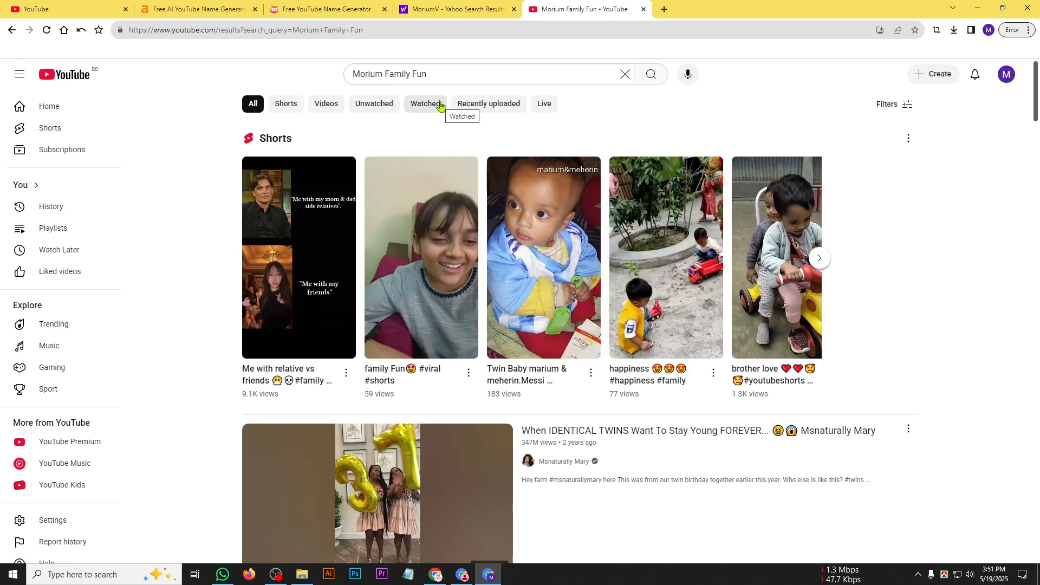
scroll(735, 349, "down", 15)
scroll(734, 349, "up", 4)
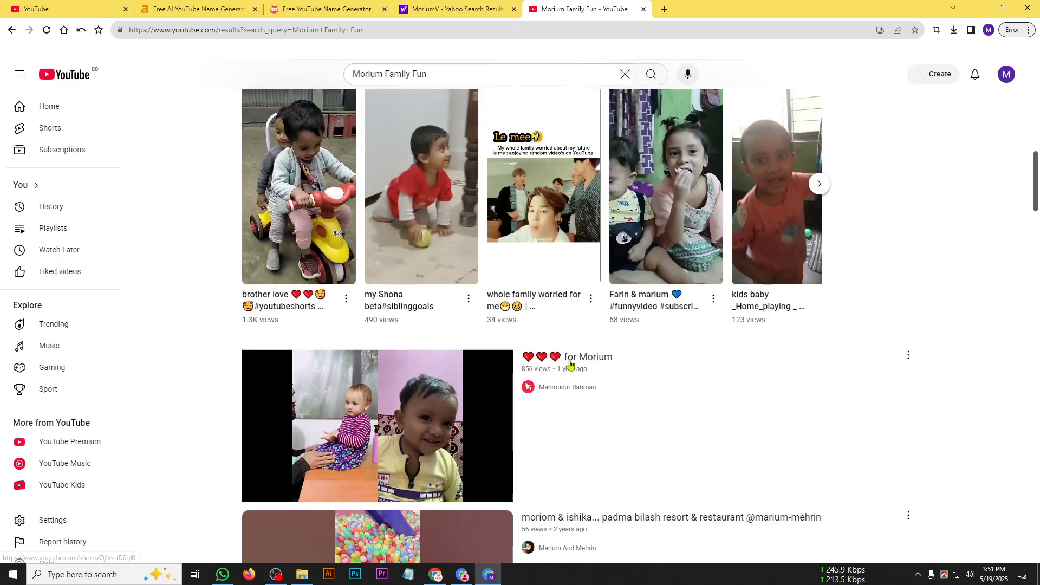
scroll(598, 433, "down", 4)
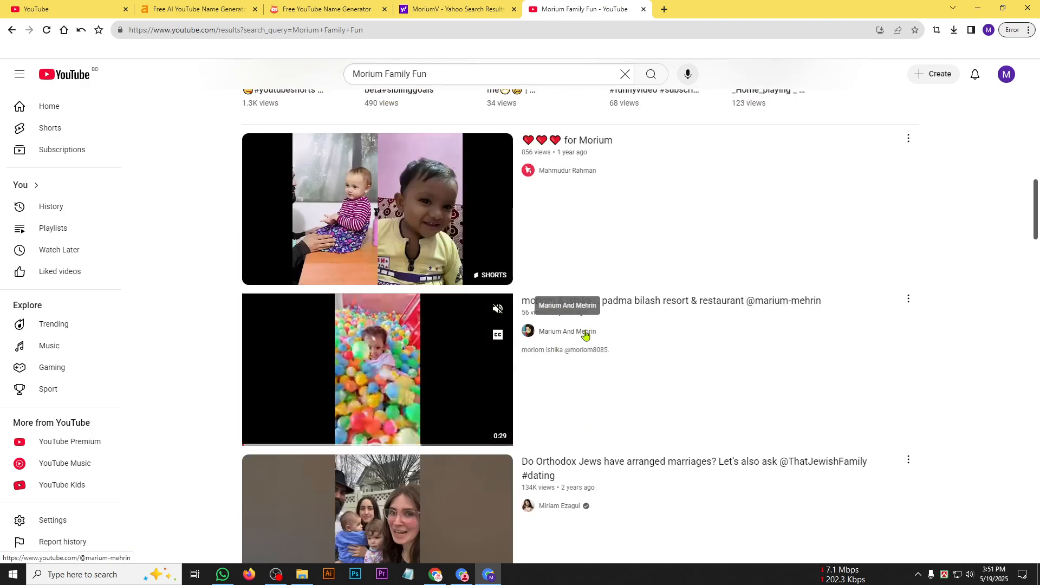
scroll(559, 360, "down", 3)
scroll(564, 408, "down", 5)
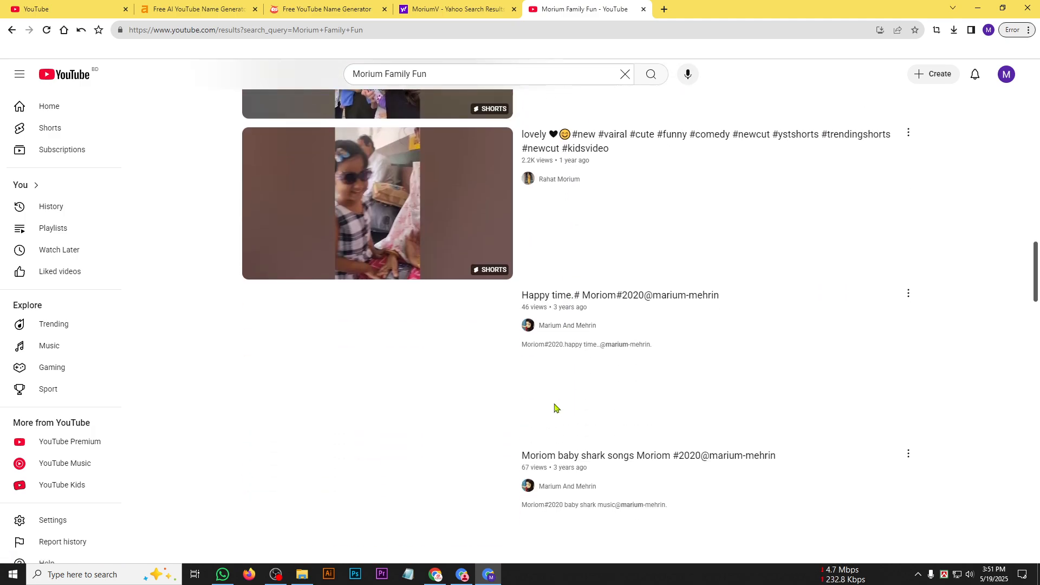
scroll(564, 408, "up", 7)
left_click(644, 9)
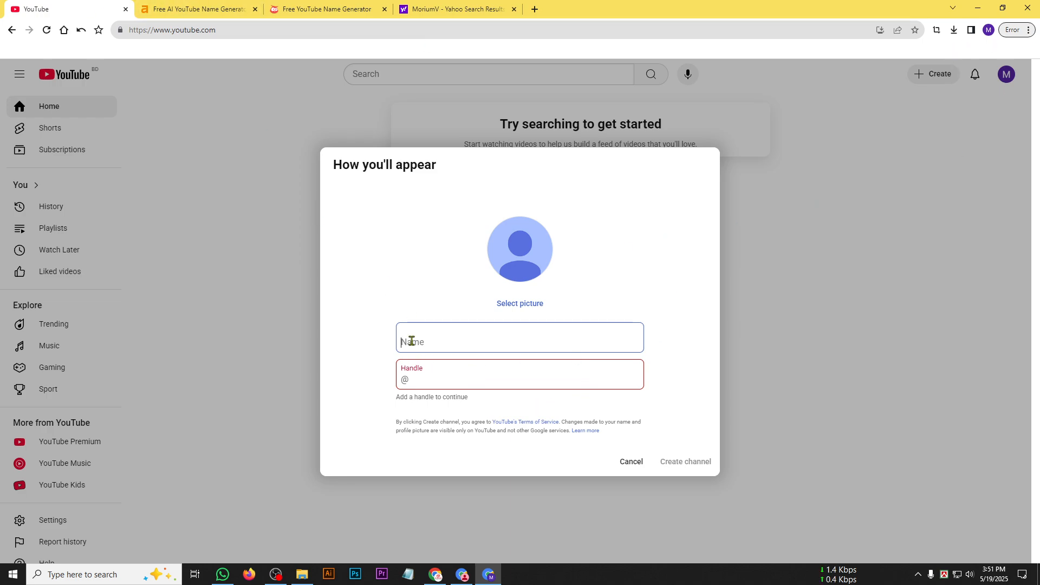
Enter the copied suggestion as the channel name, with spaces between its three words, and unspaced as the handle.
key("ctrl+v")
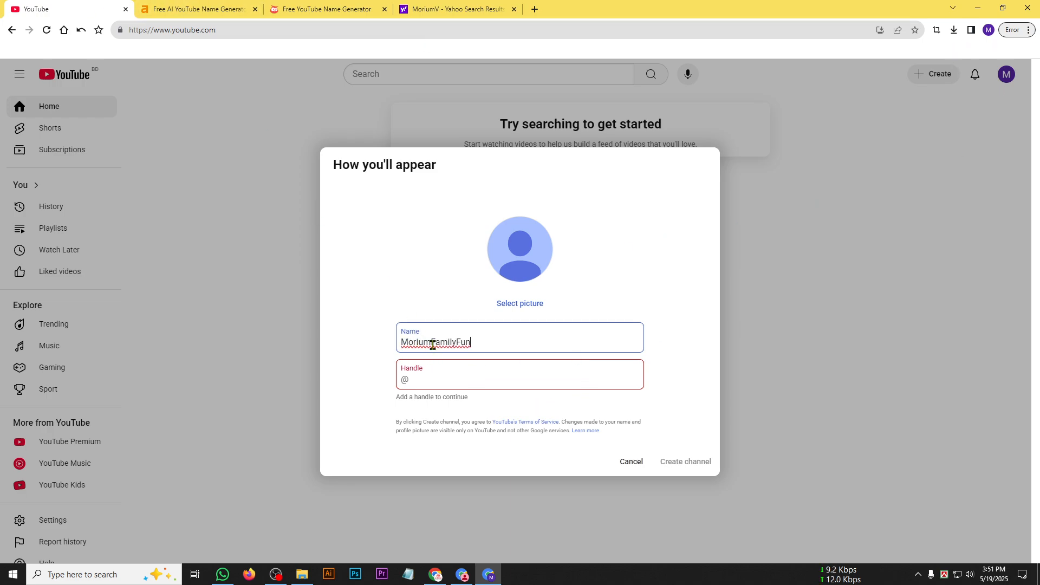
left_click(442, 373)
key("ctrl+v")
left_click(431, 343)
left_click(459, 343)
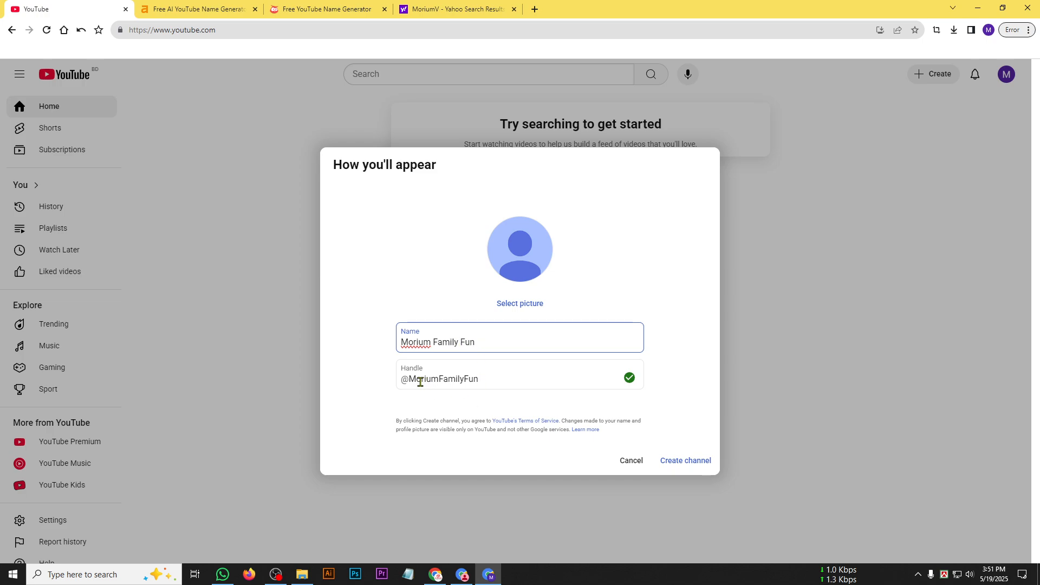
Change the handle to all lowercase letters, check it against the channel name, and create the channel.
left_click_drag(416, 377, 407, 374)
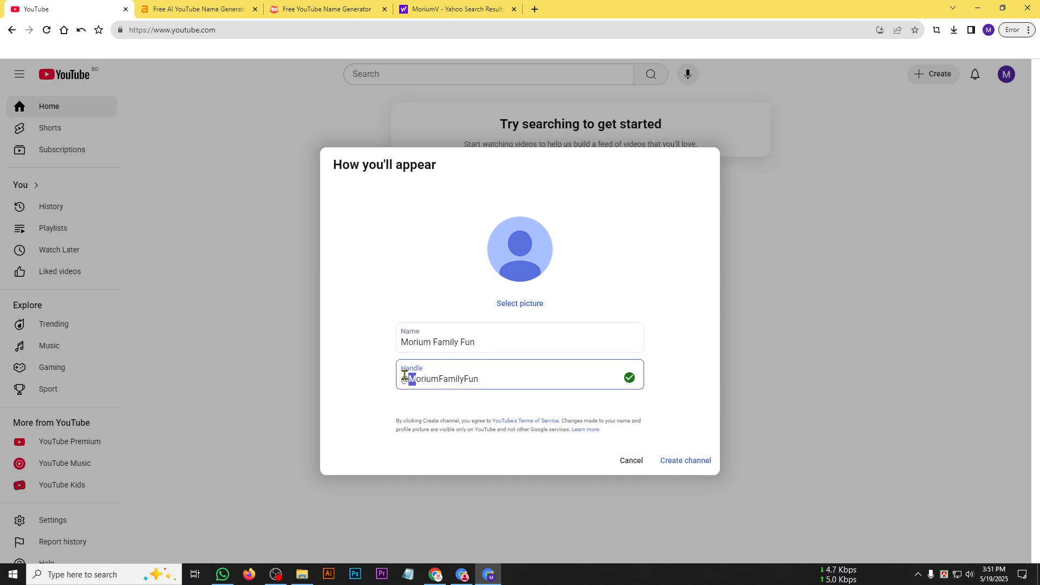
type("mf")
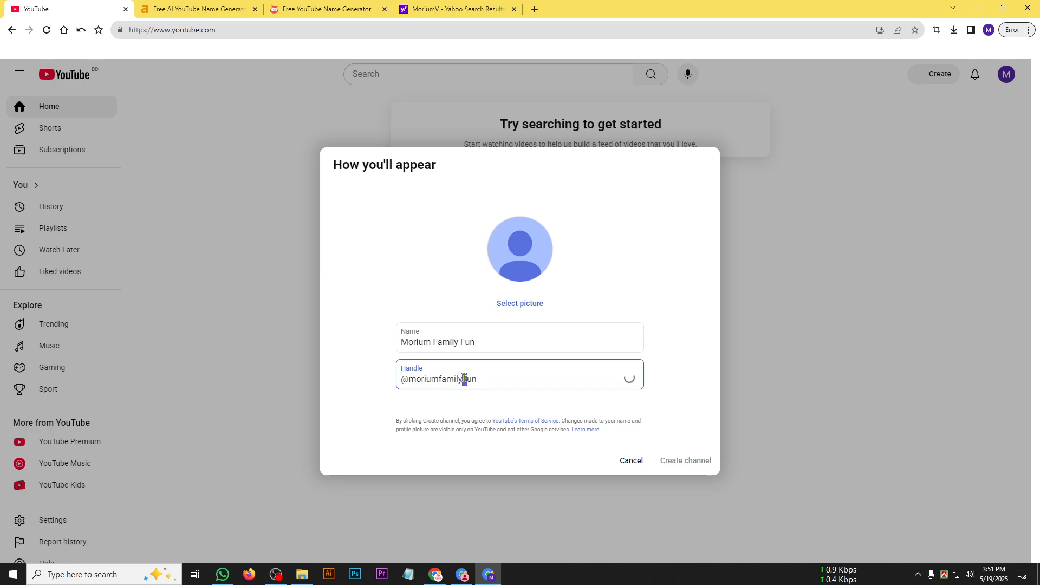
left_click_drag(407, 342, 509, 344)
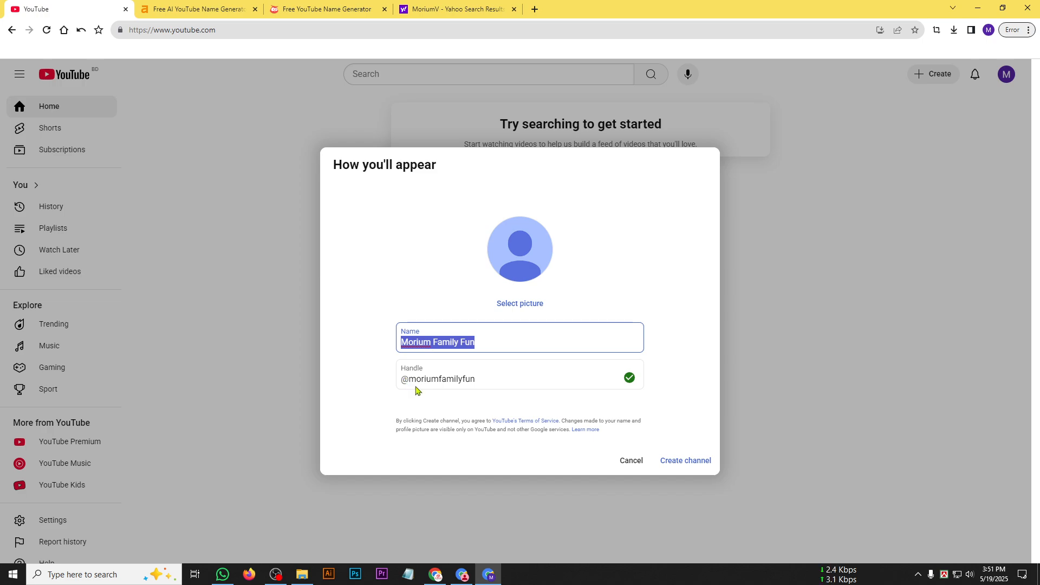
left_click_drag(415, 380, 462, 379)
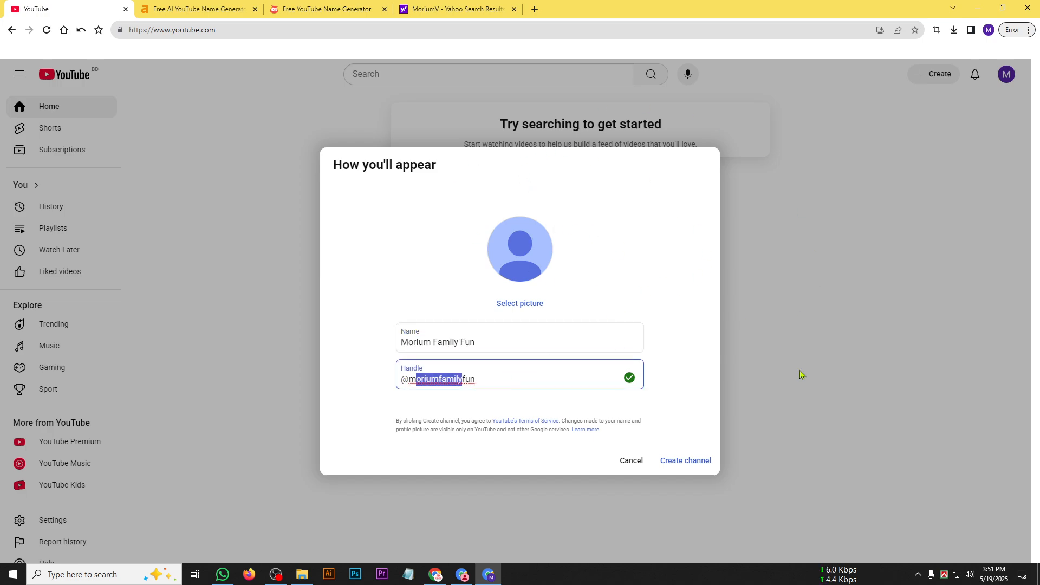
left_click(515, 382)
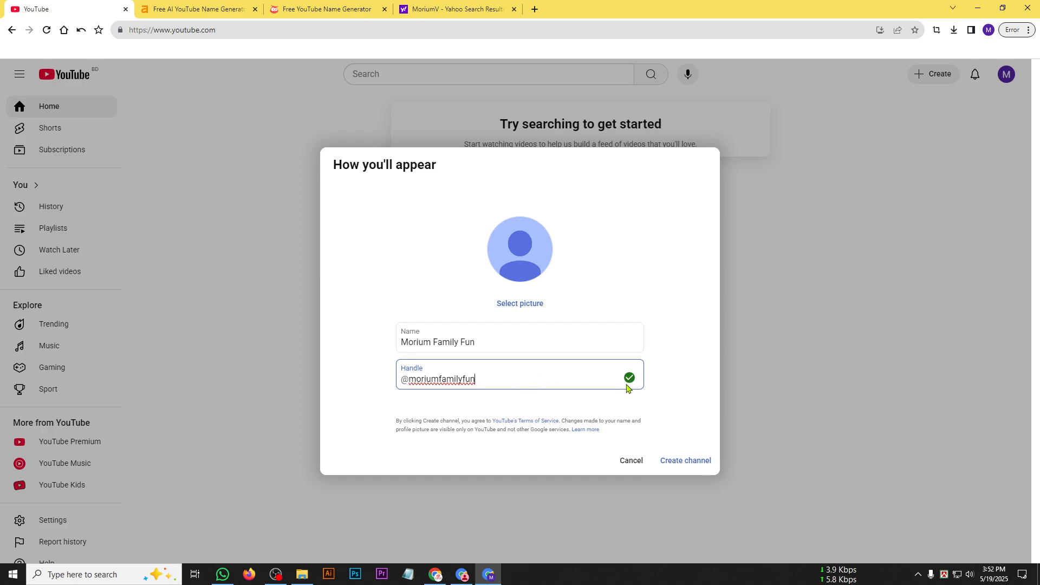
left_click(689, 466)
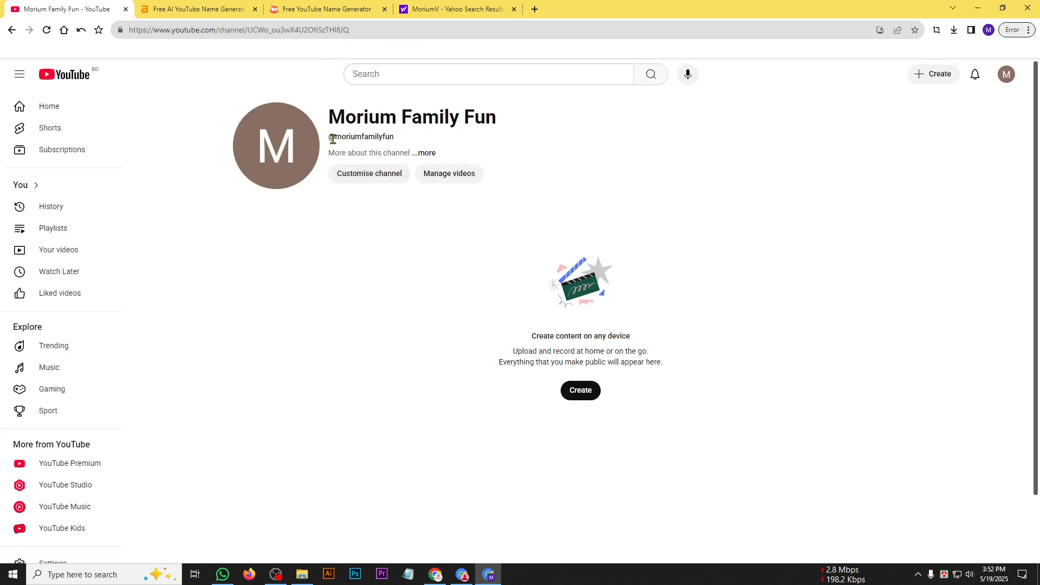
Copy the new channel's handle and open the channel with the handle replacing the channel ID in its URL.
left_click_drag(331, 139, 424, 138)
key("ctrl+c")
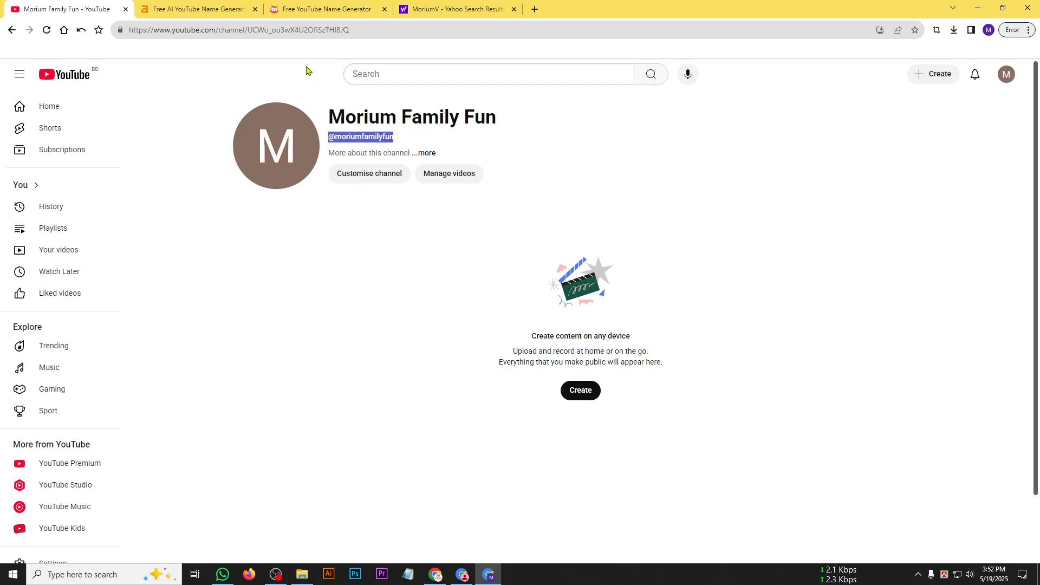
left_click_drag(362, 31, 215, 31)
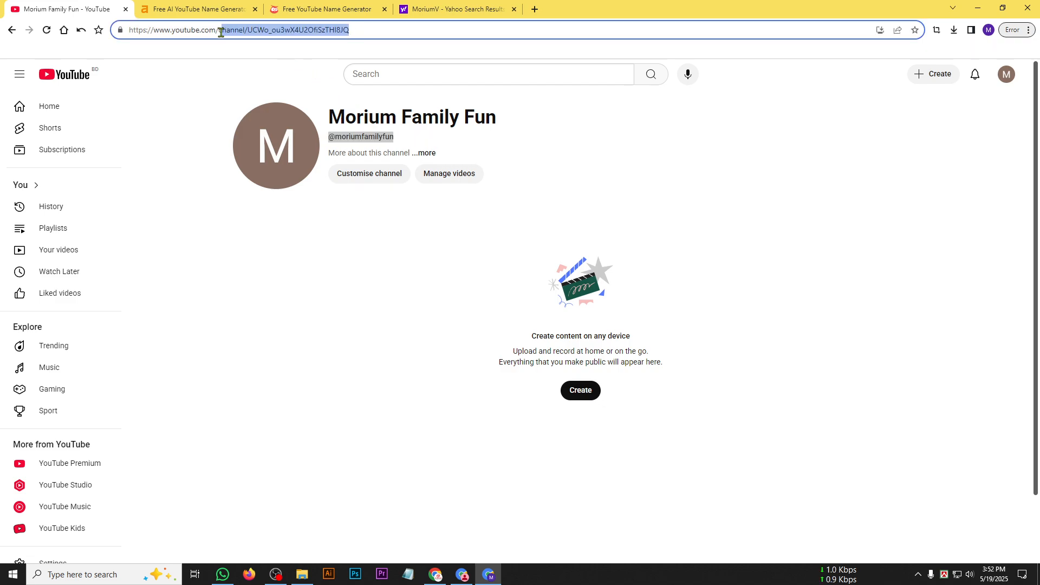
left_click(444, 117)
left_click_drag(367, 30, 219, 37)
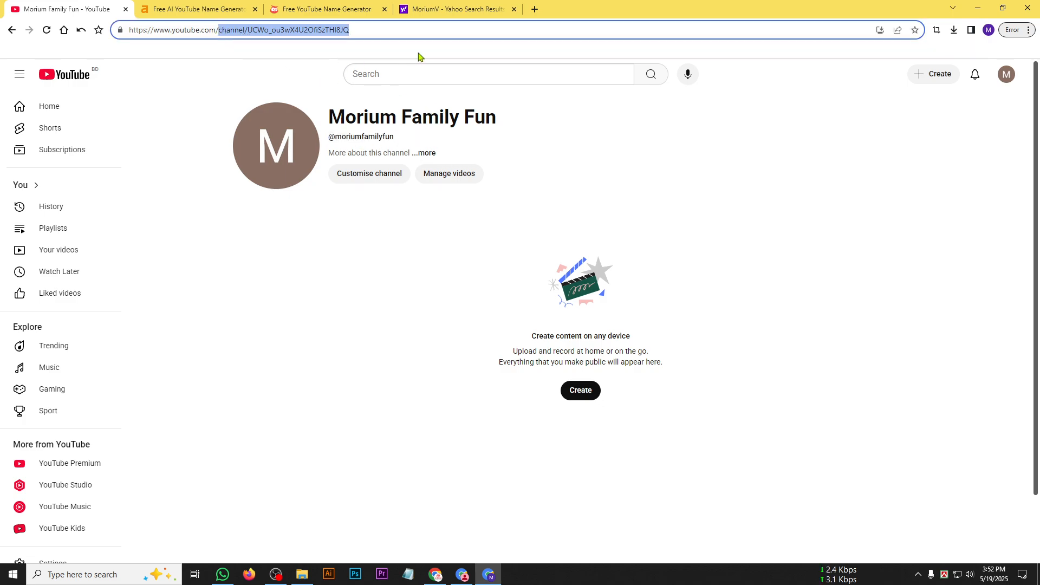
key("ctrl+v")
key("Return")
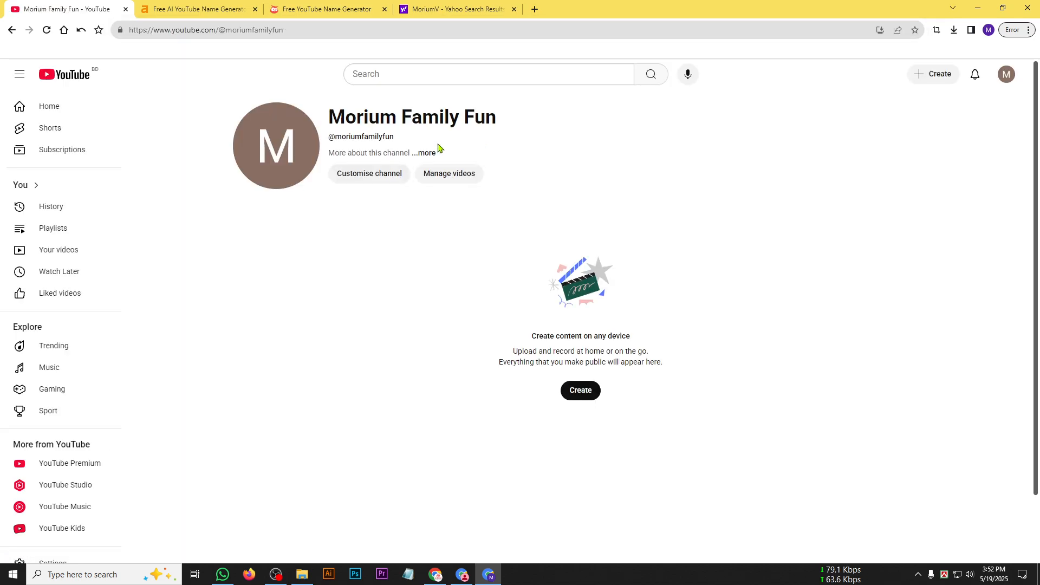
left_click_drag(226, 32, 284, 35)
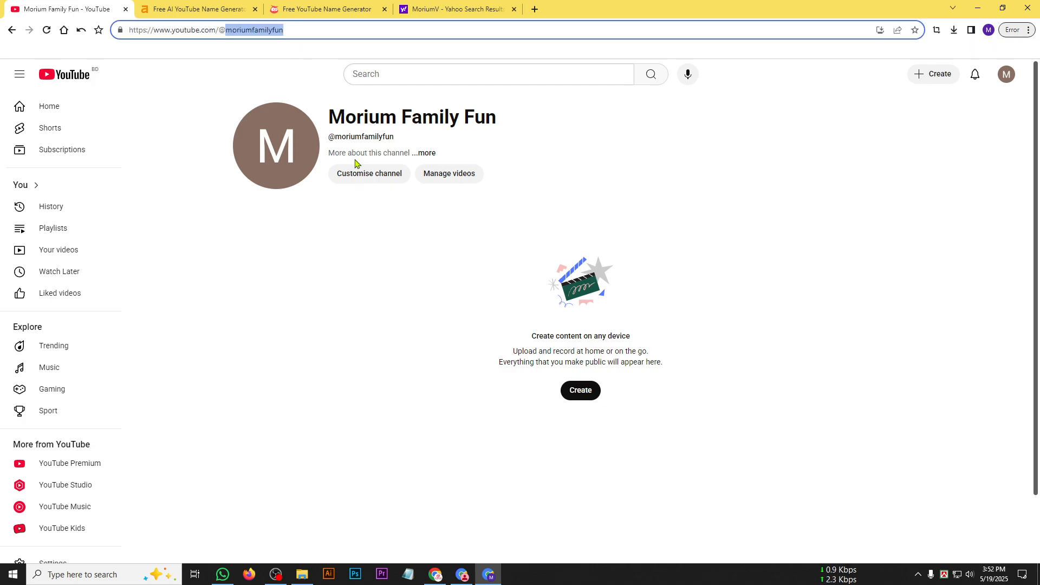
Search YouTube for the new channel's name, look through the results for it, and return to the channel page.
left_click_drag(328, 115, 545, 118)
key("ctrl+c")
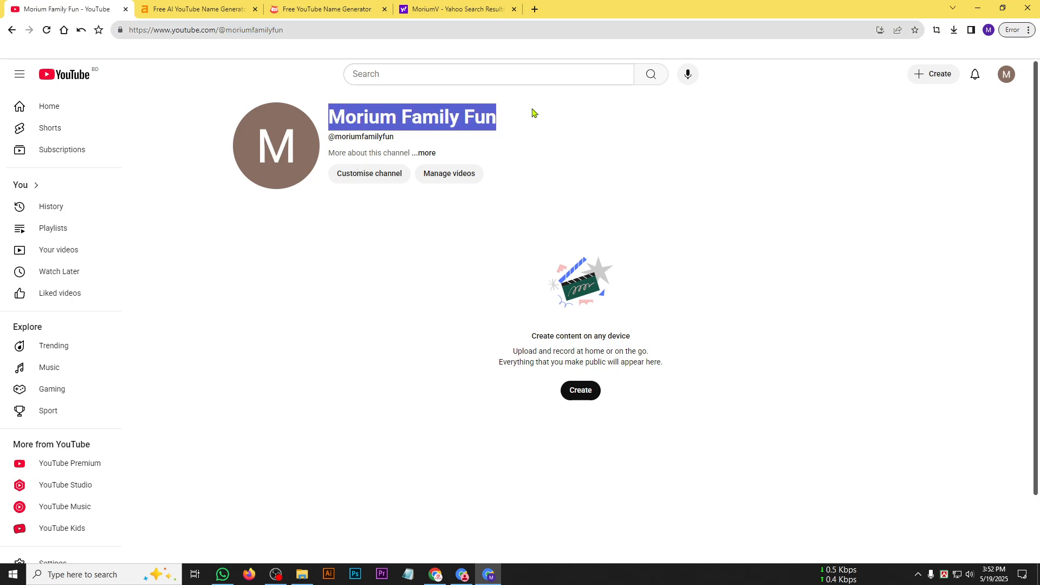
left_click(472, 66)
key("ctrl+v")
key("Return")
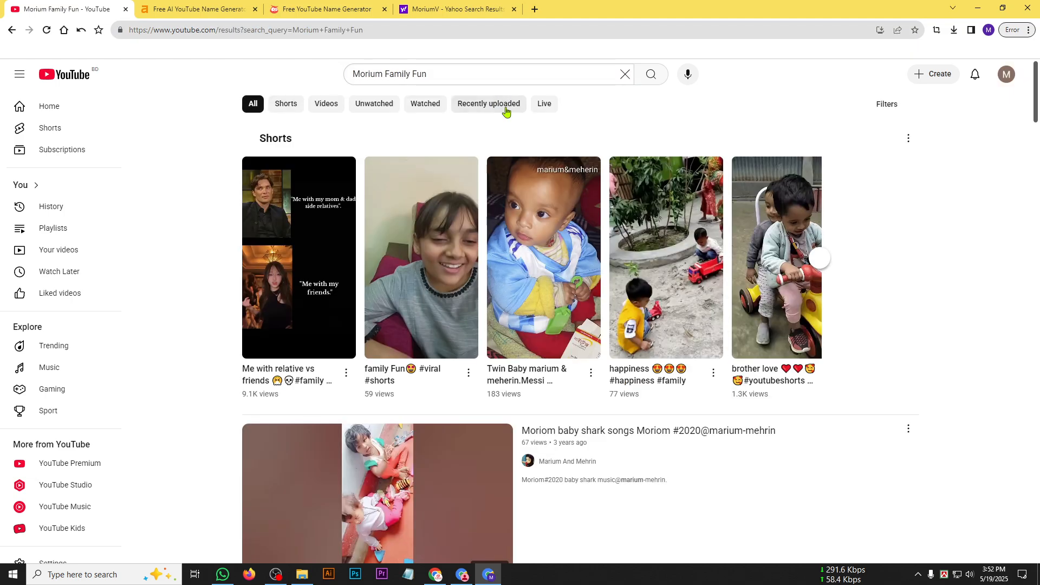
scroll(539, 291, "down", 20)
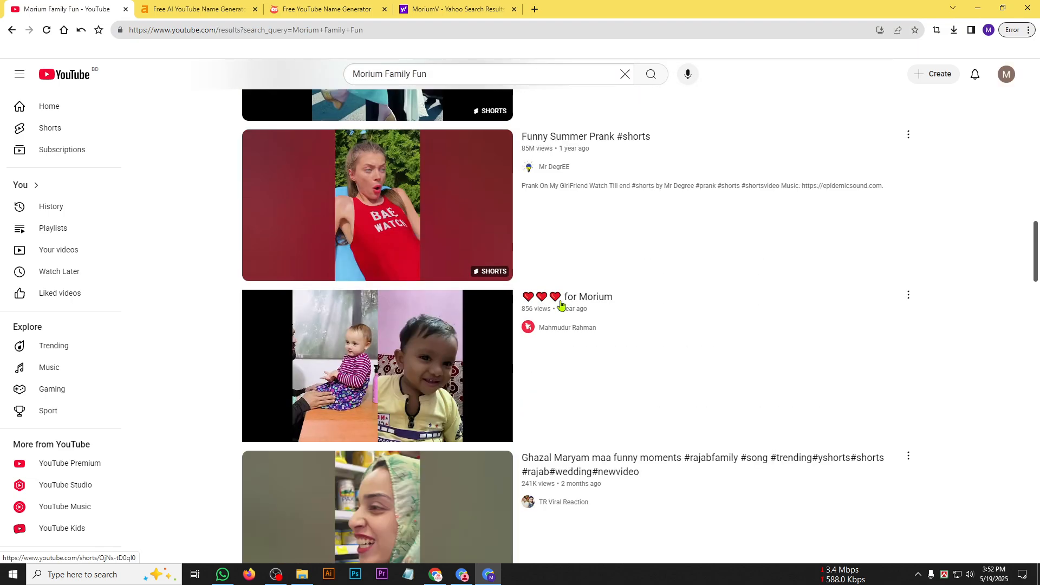
scroll(373, 259, "up", 11)
scroll(373, 258, "up", 9)
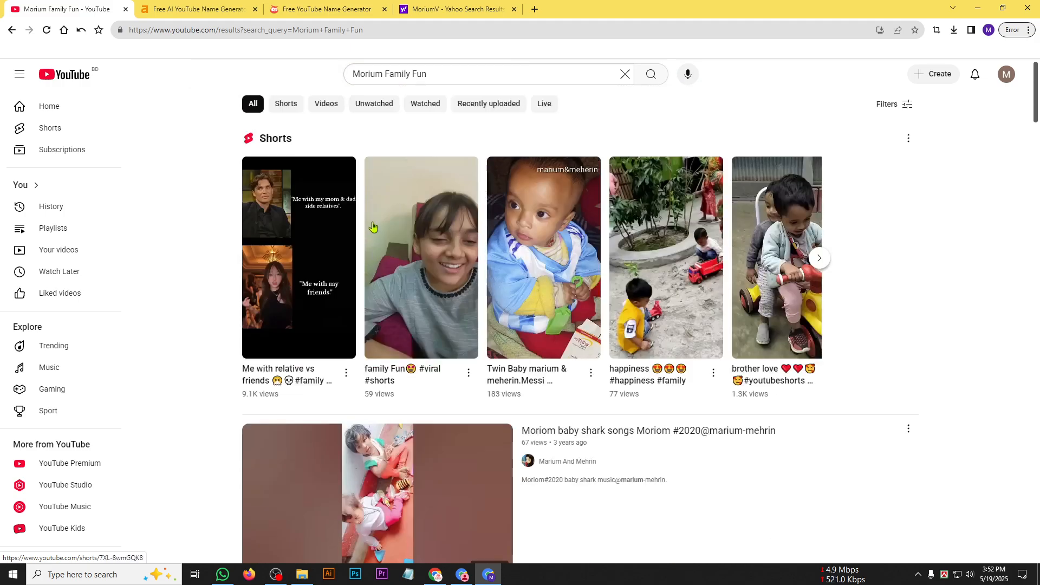
left_click(625, 75)
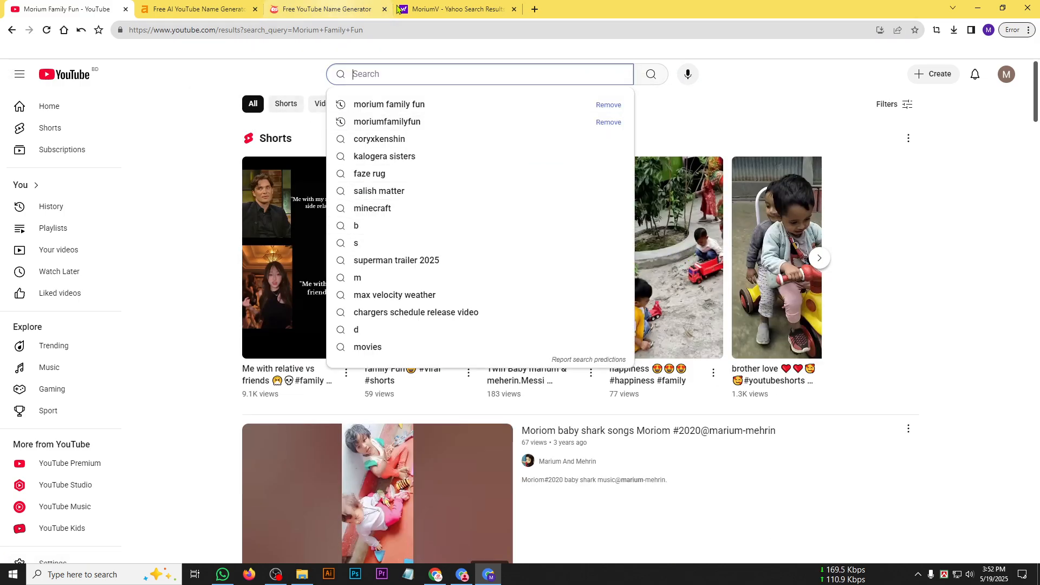
left_click(12, 30)
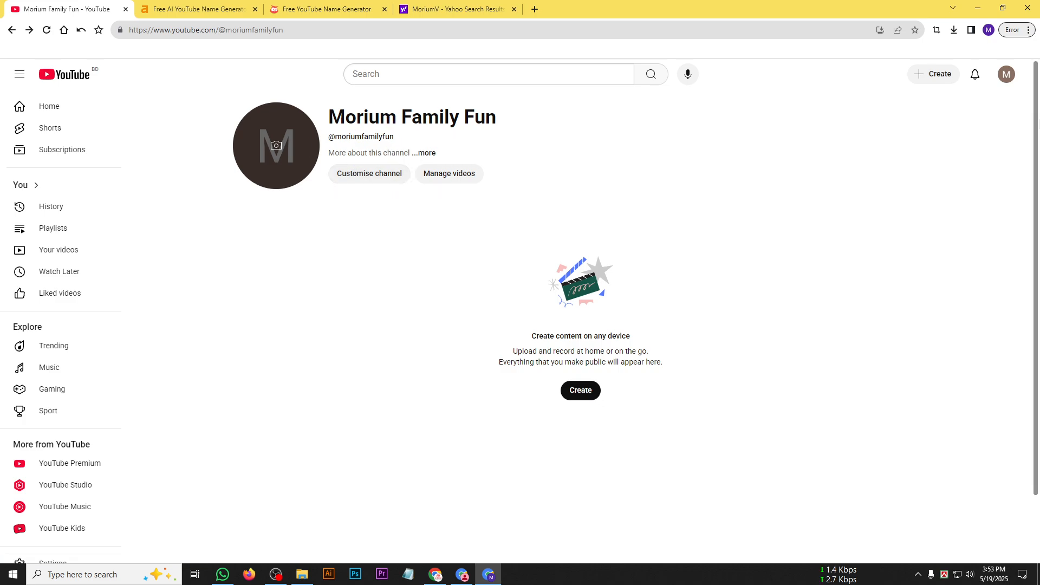
View the new channel from the account options, open its customisation page in YouTube Studio, and dismiss the welcome message.
left_click(1005, 74)
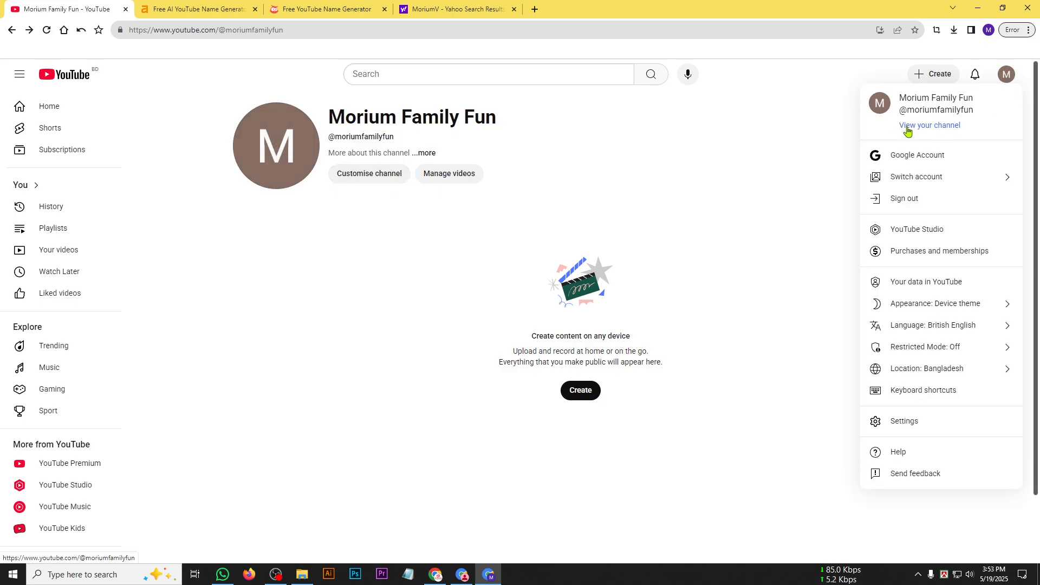
left_click(940, 130)
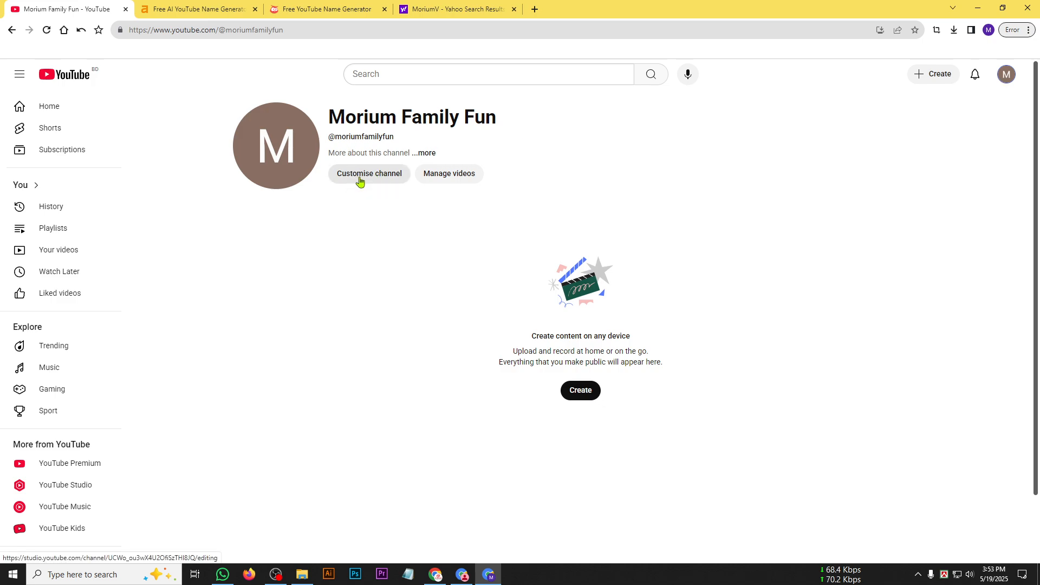
left_click(390, 180)
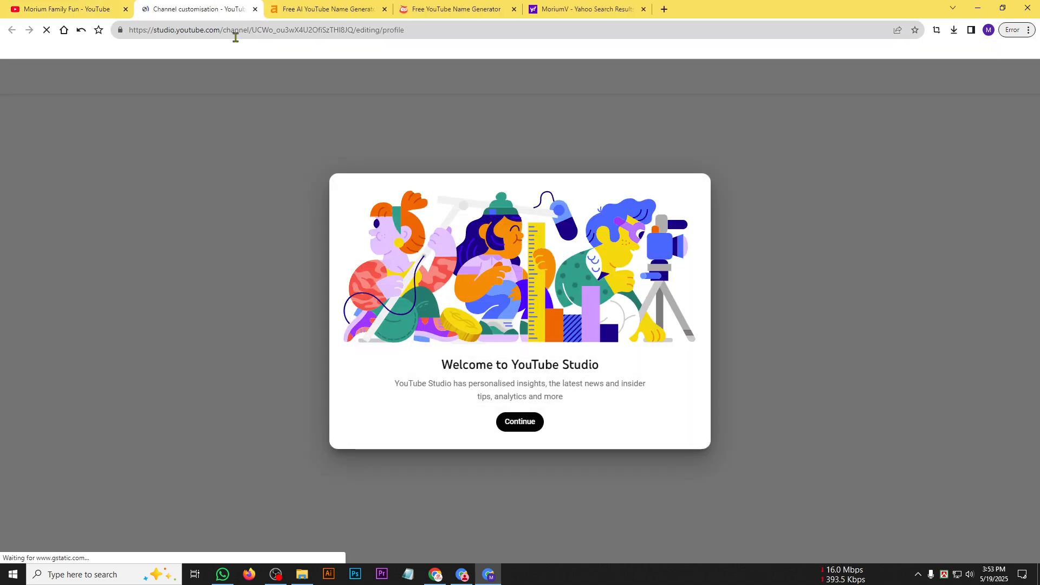
left_click(521, 421)
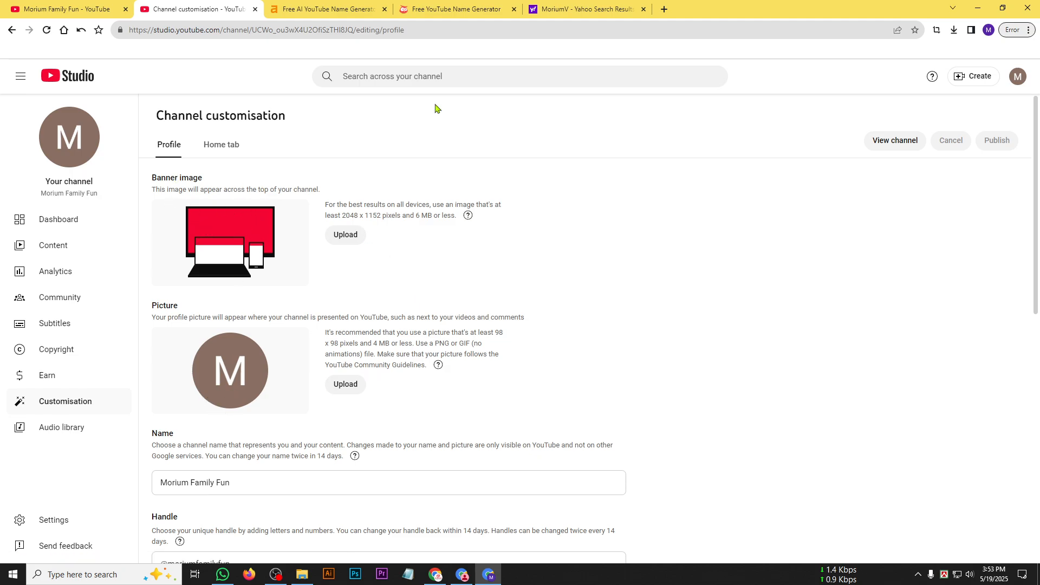
Switch to the other Chrome window and open the bookmarked আলোর পথ channel and funny dinosaur cartoon video from ANIMATION STORY in new tabs.
left_click(70, 8)
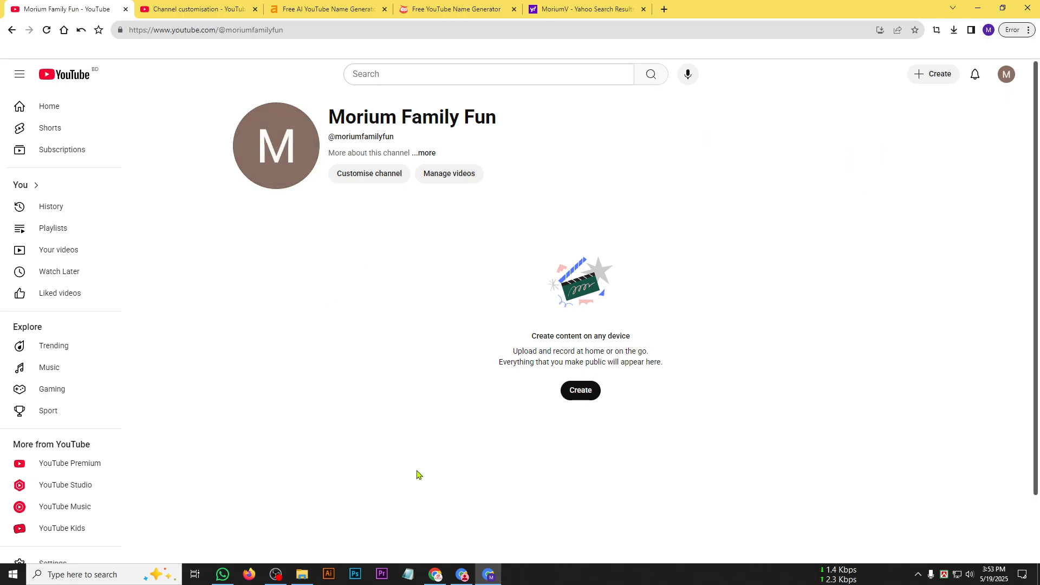
left_click(435, 574)
left_click(81, 54)
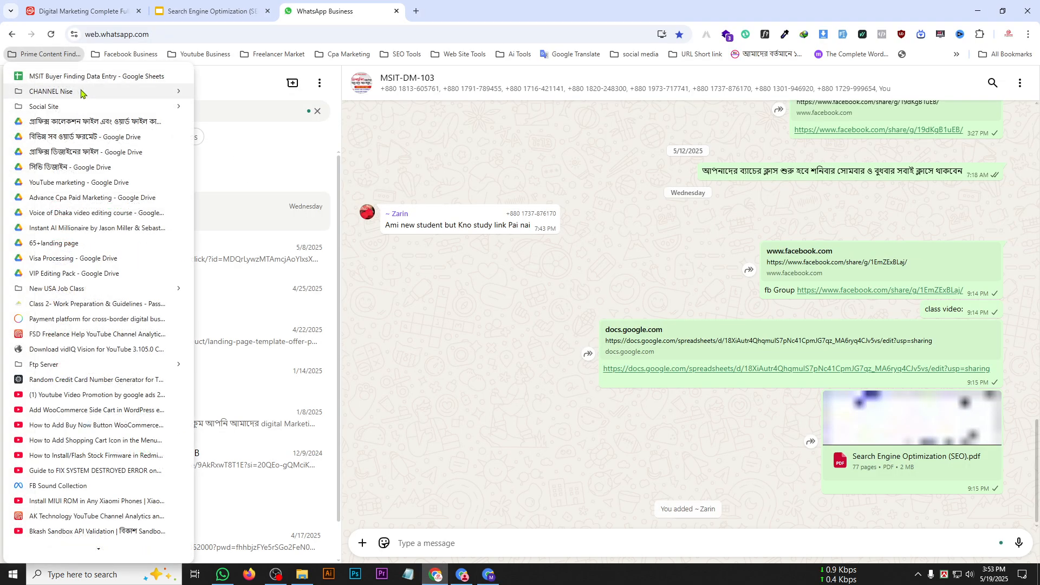
mouse_move(84, 93)
mouse_move(274, 153)
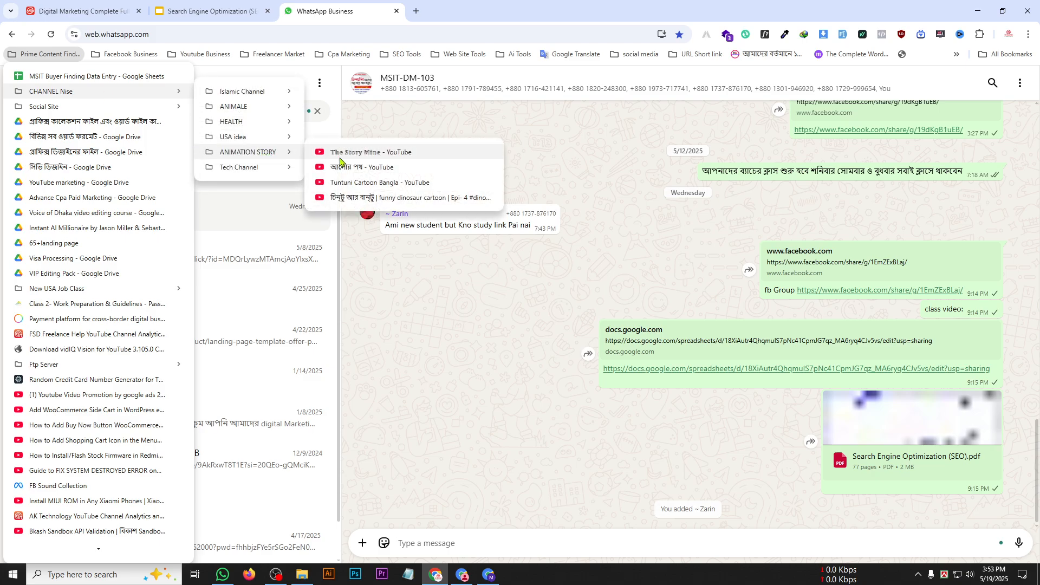
middle_click(367, 173)
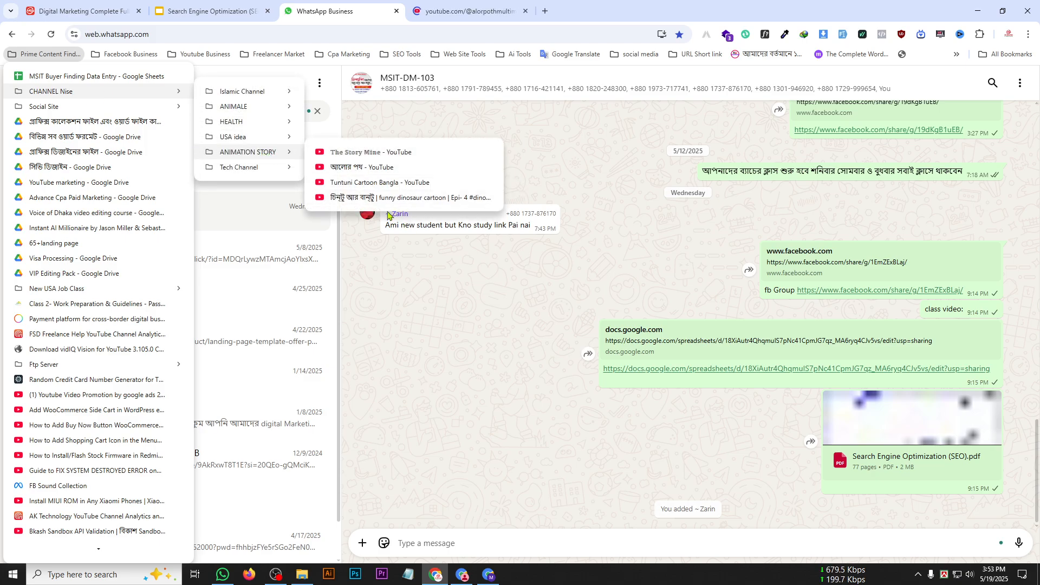
middle_click(428, 197)
Examine the banner, picture and name of the আলোর পথ channel and of the dinosaur video's channel, Rekshoverse, pausing the playing trailer.
left_click(467, 10)
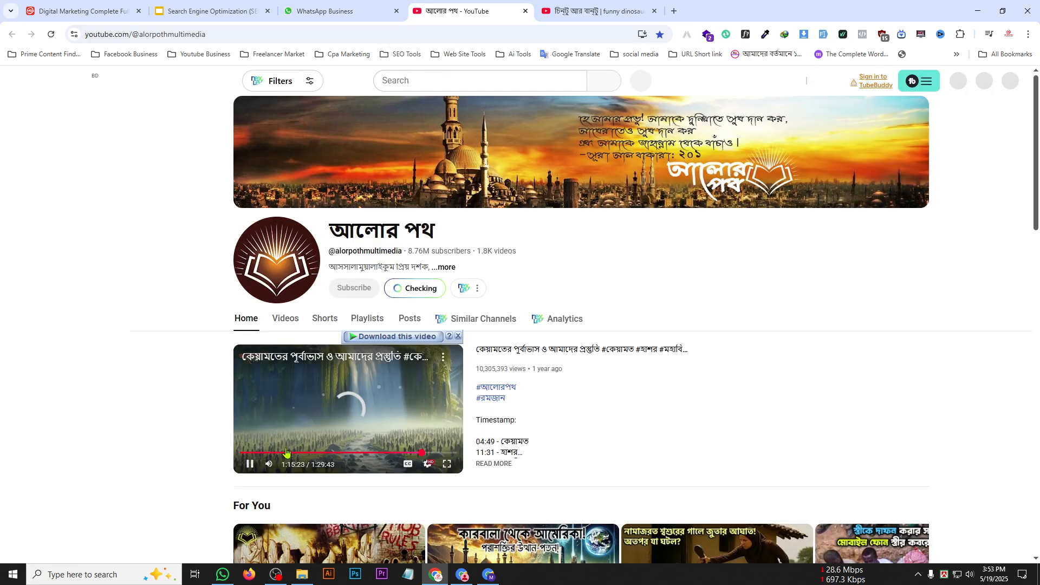
left_click(250, 464)
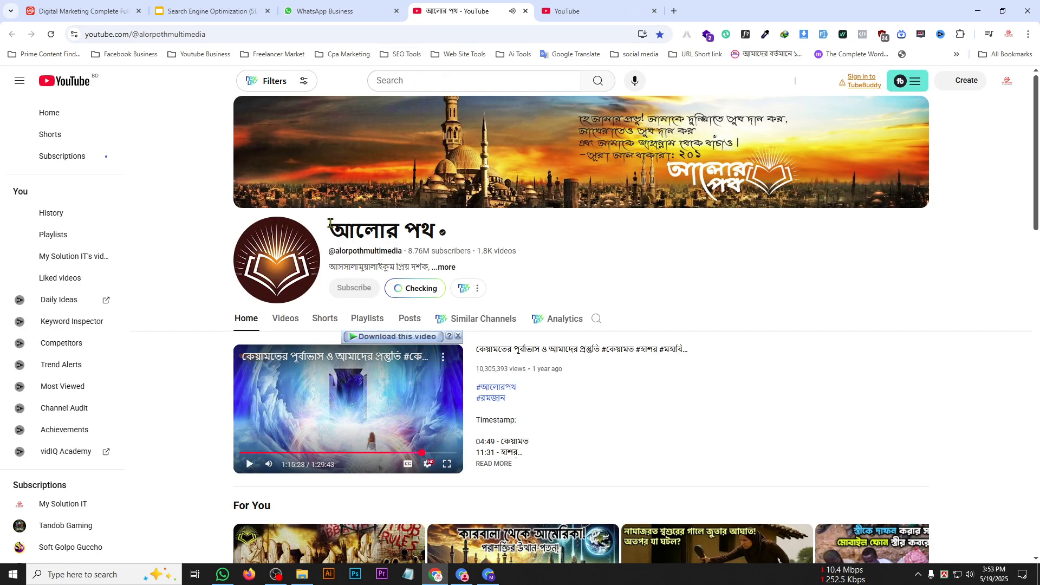
left_click_drag(327, 232, 461, 232)
left_click(548, 239)
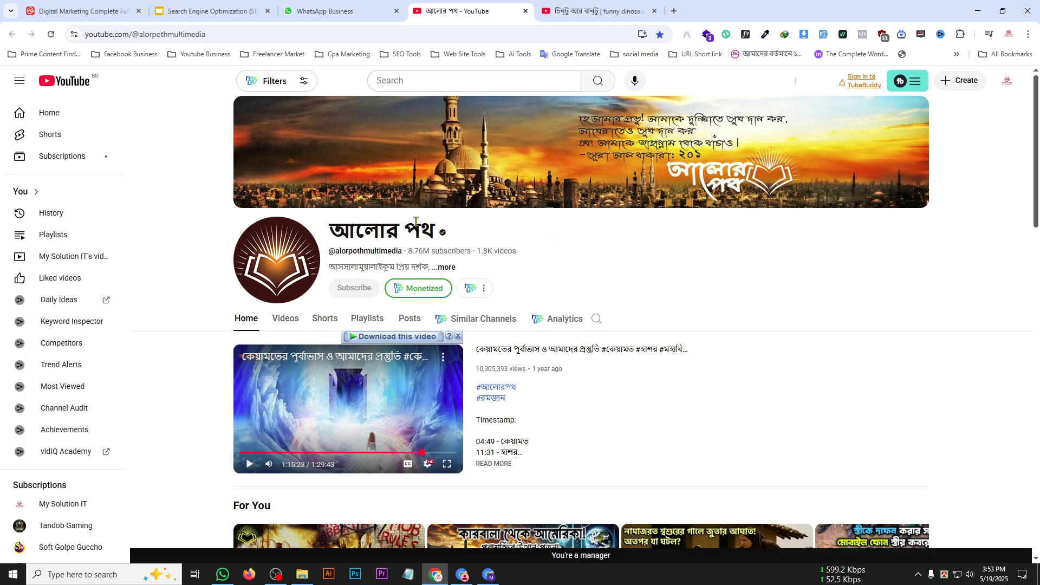
key("ctrl+Tab")
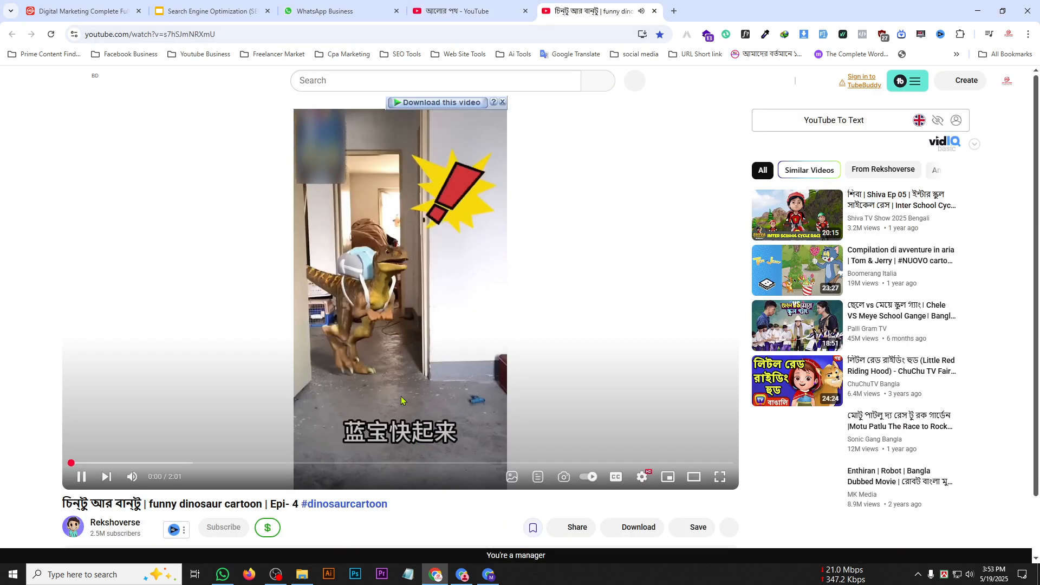
left_click(115, 522)
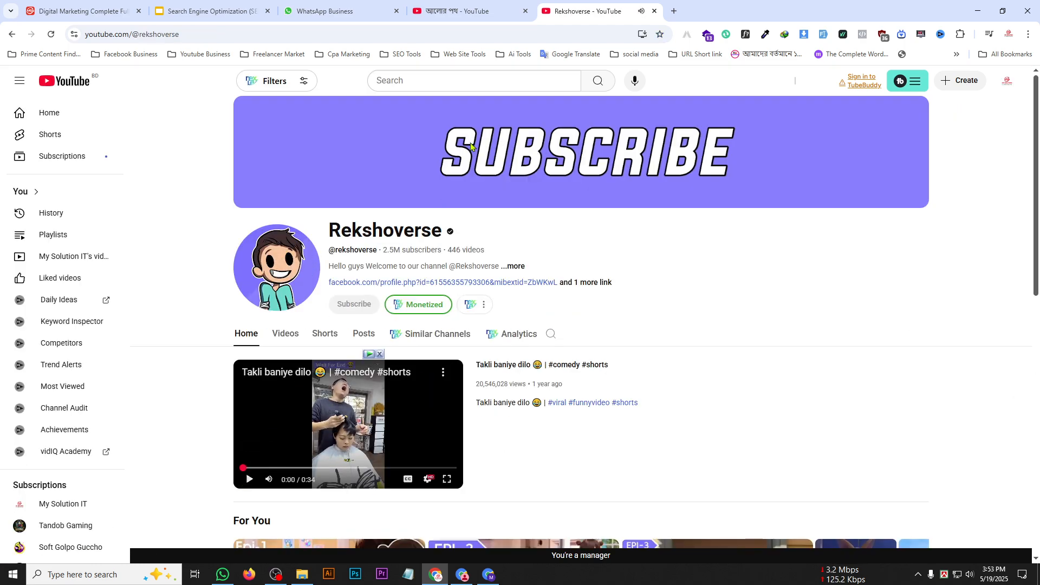
left_click(464, 20)
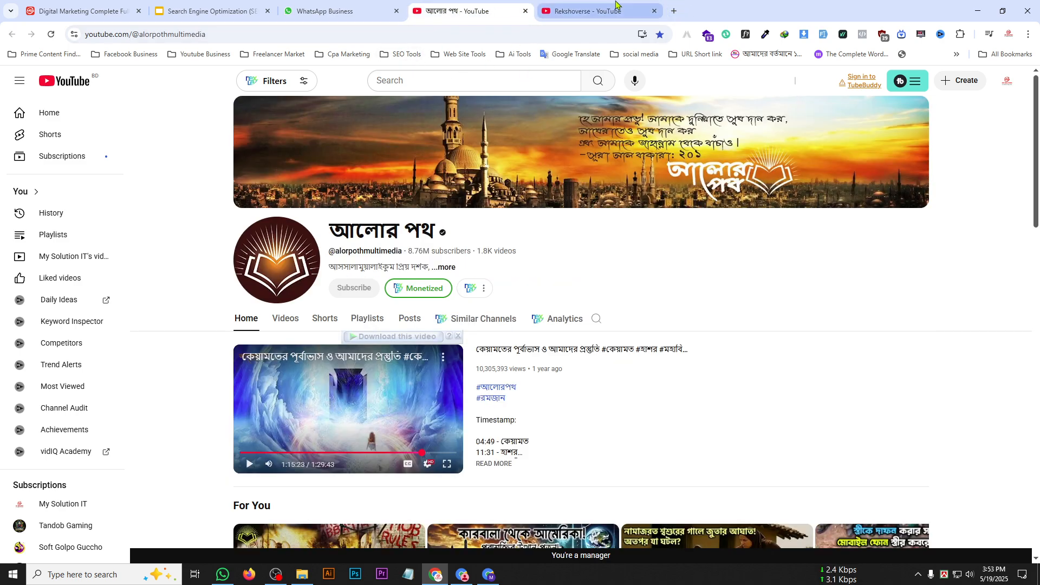
Open mysolutionit.com in a new tab, follow its YouTube link, examine that channel's banner and picture, and close the tab.
left_click(674, 10)
type("mysolutionit.com")
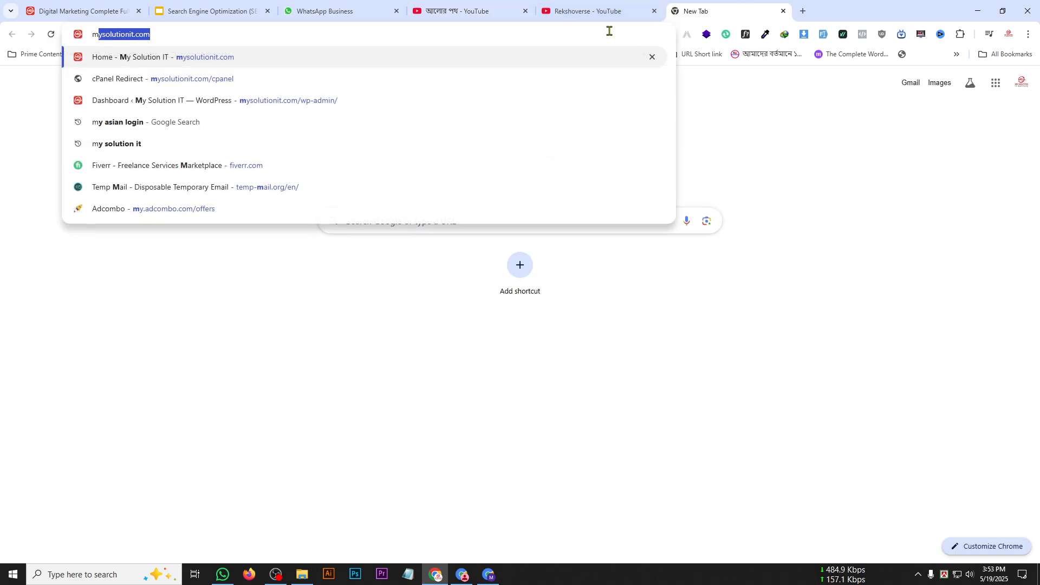
key("Return")
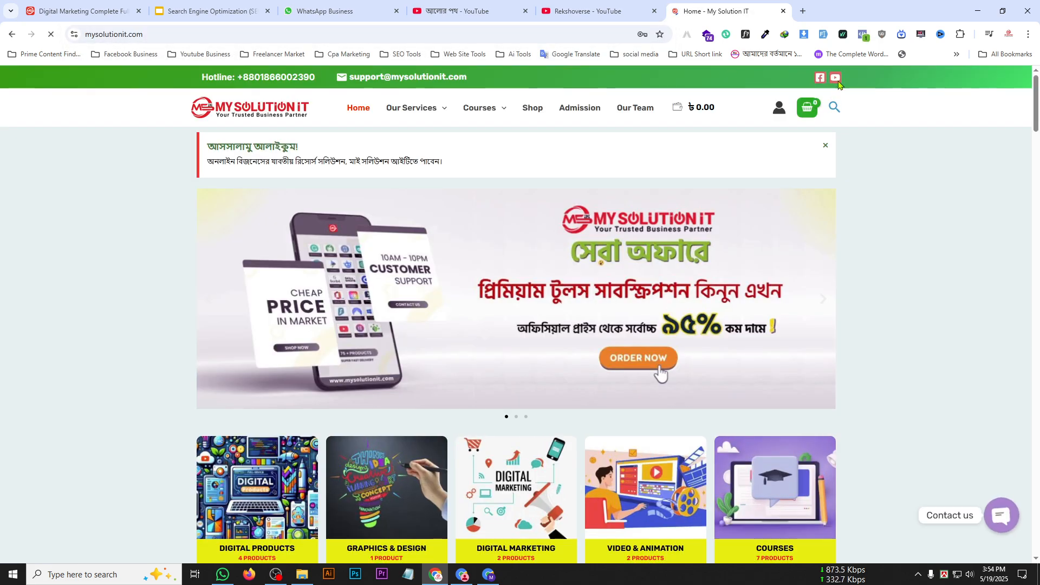
left_click(662, 371)
left_click(781, 10)
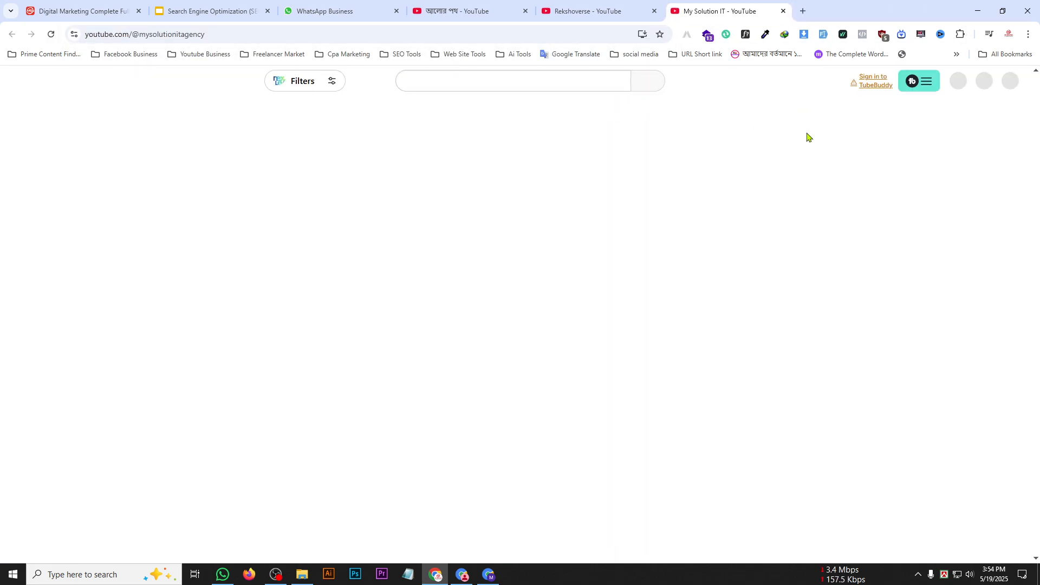
left_click_drag(595, 198, 299, 264)
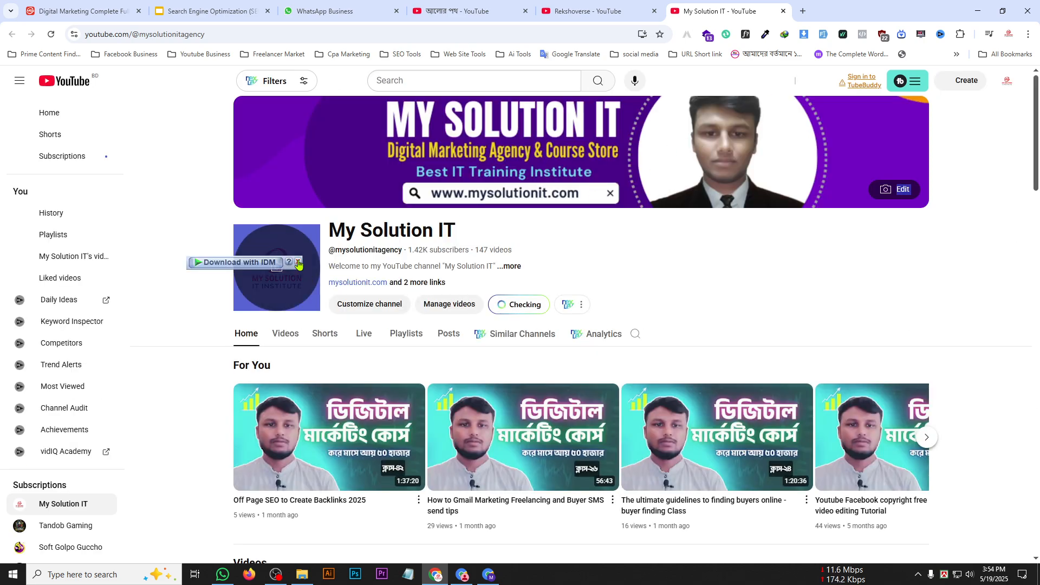
left_click(783, 11)
Compare the two example channel pages once more and return to the new channel's customisation page in the other browser window.
key("ctrl+shift+Tab")
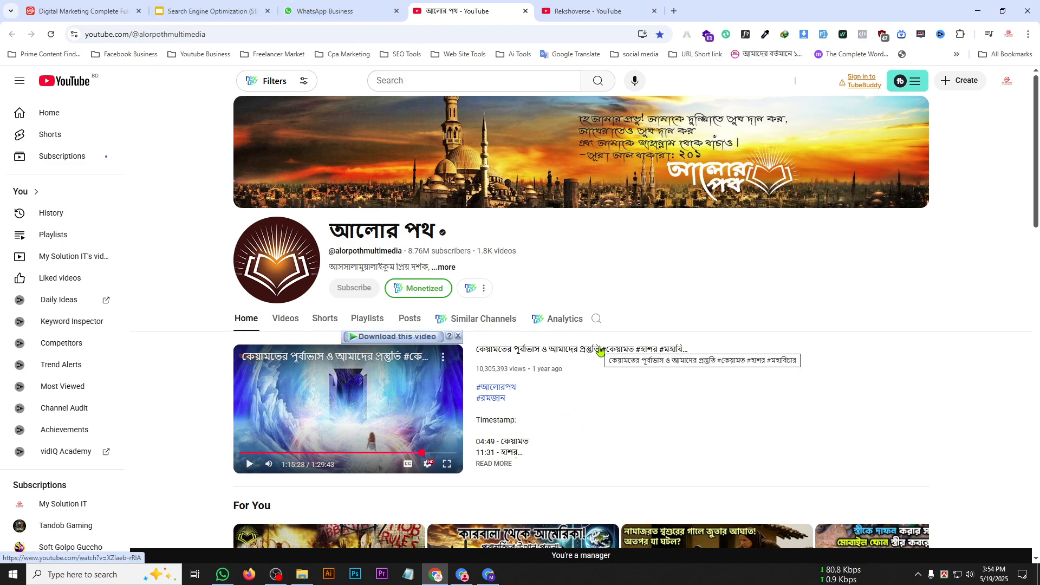
left_click(573, 7)
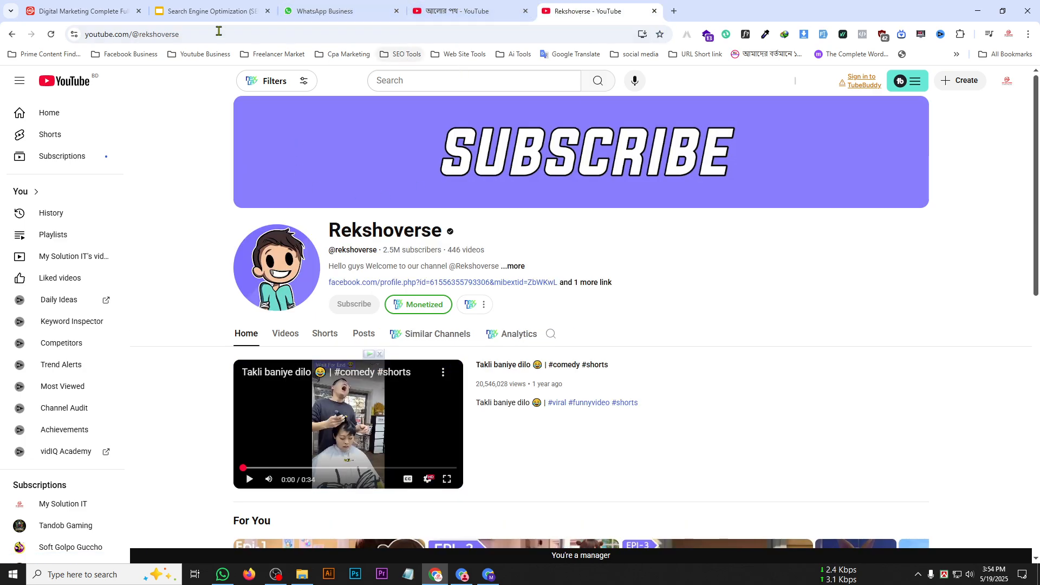
left_click(208, 11)
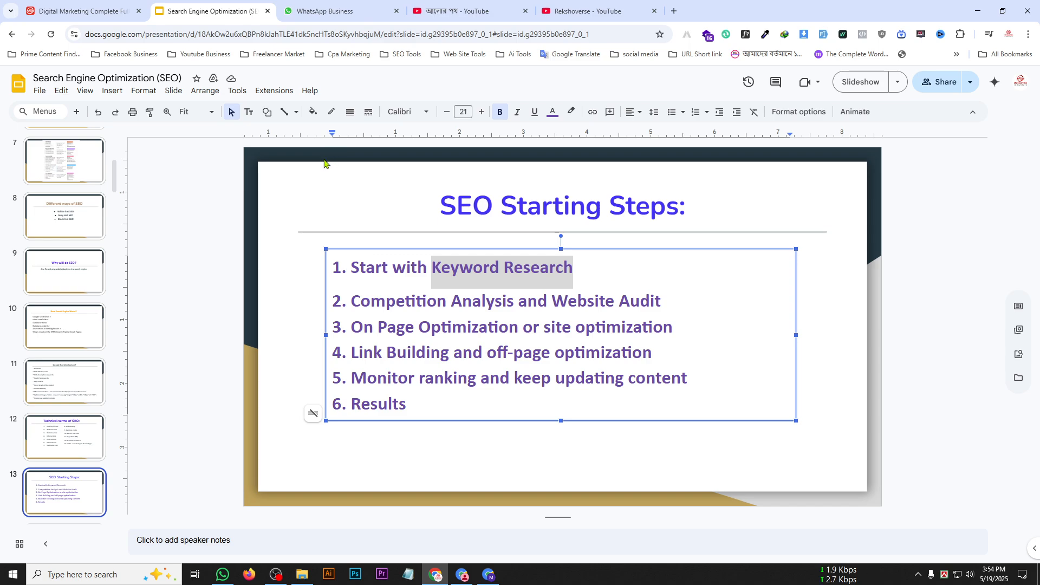
left_click(335, 11)
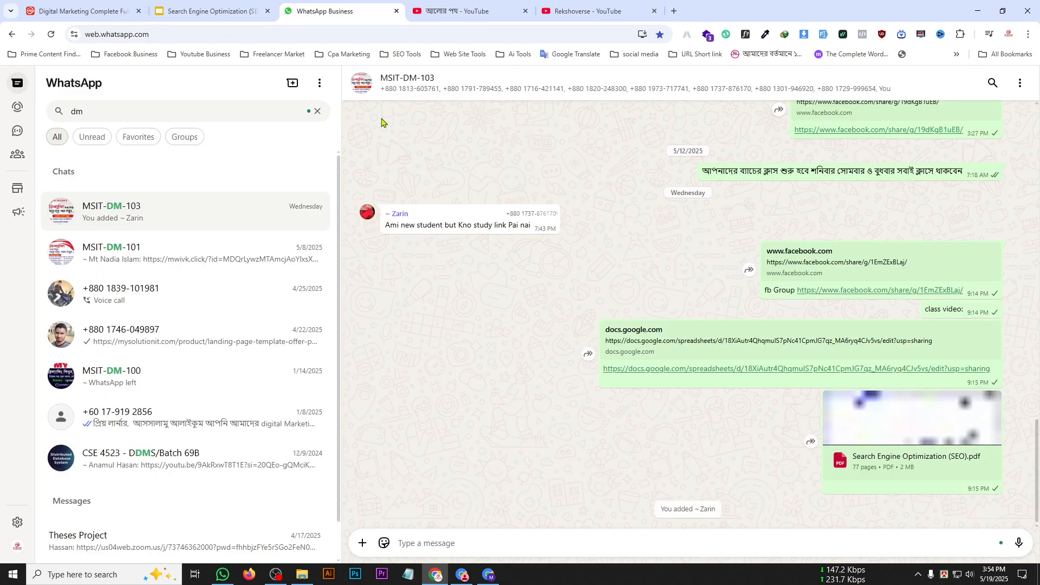
left_click(489, 574)
left_click(379, 178)
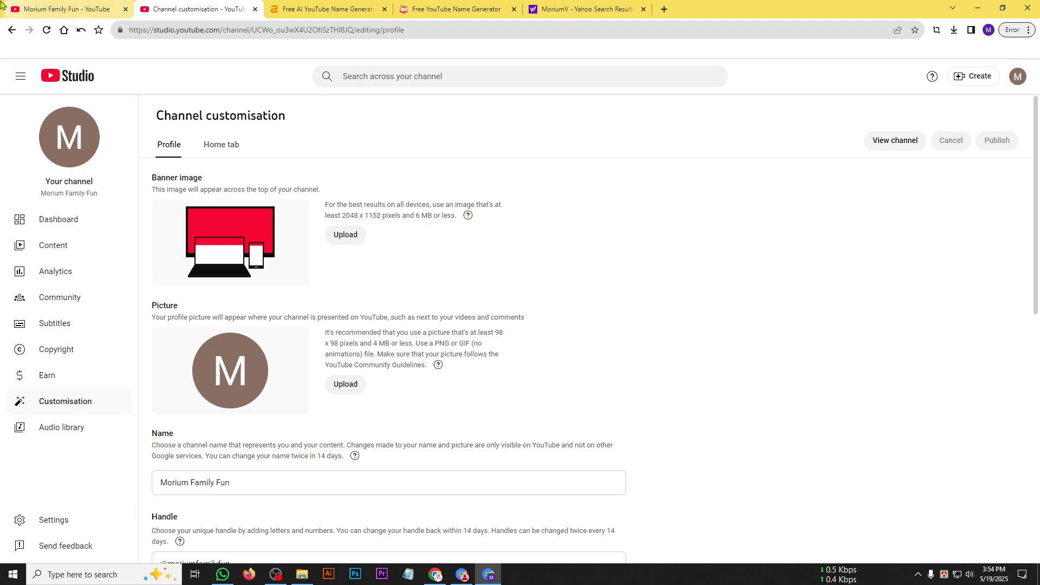
Check the banner and picture requirements on the customisation page, search the web for "canva" in a new tab, and open the Canva website.
left_click(664, 9)
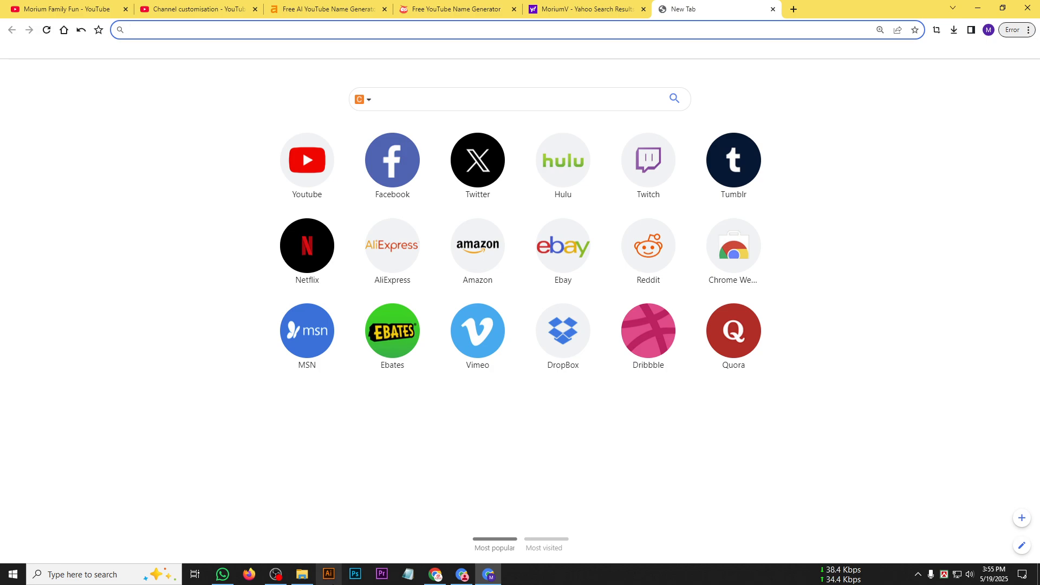
left_click(179, 9)
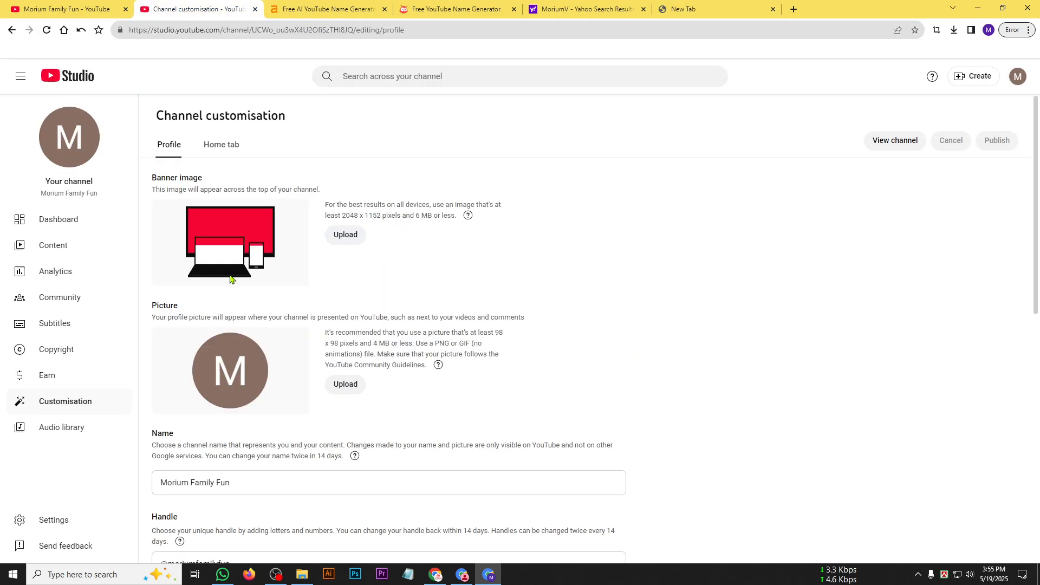
left_click(714, 8)
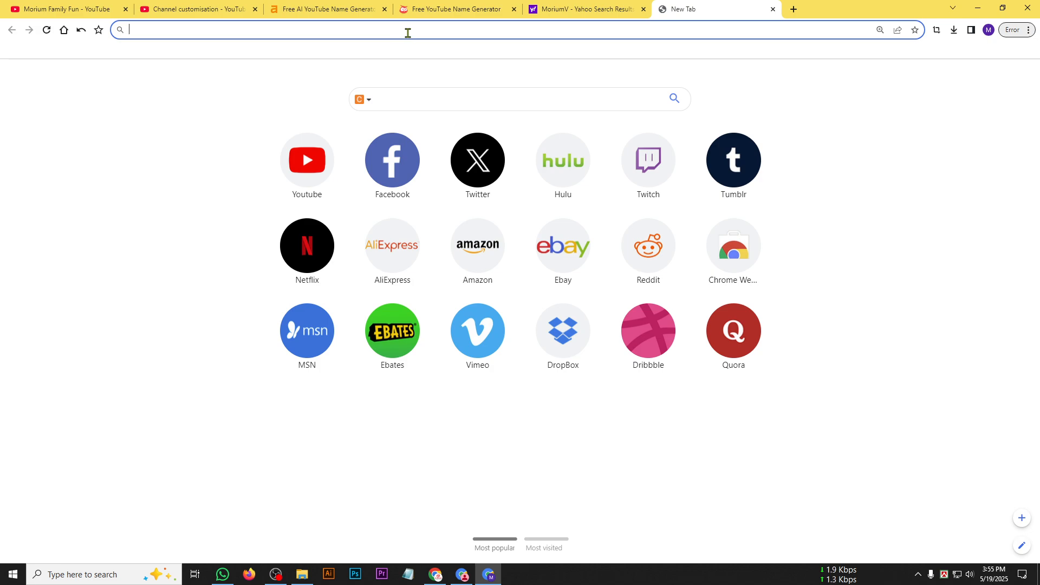
type("c")
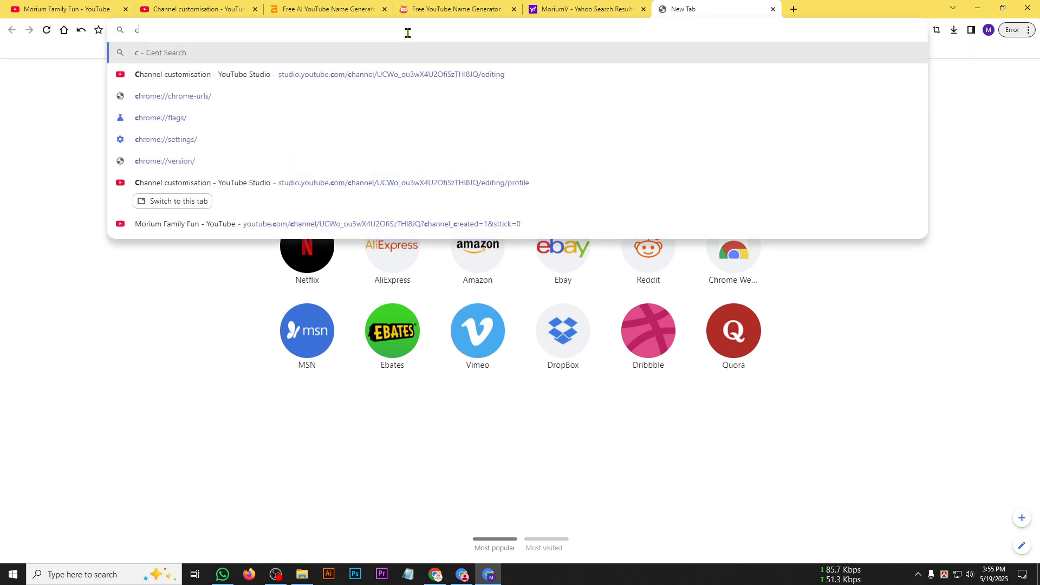
type("anva")
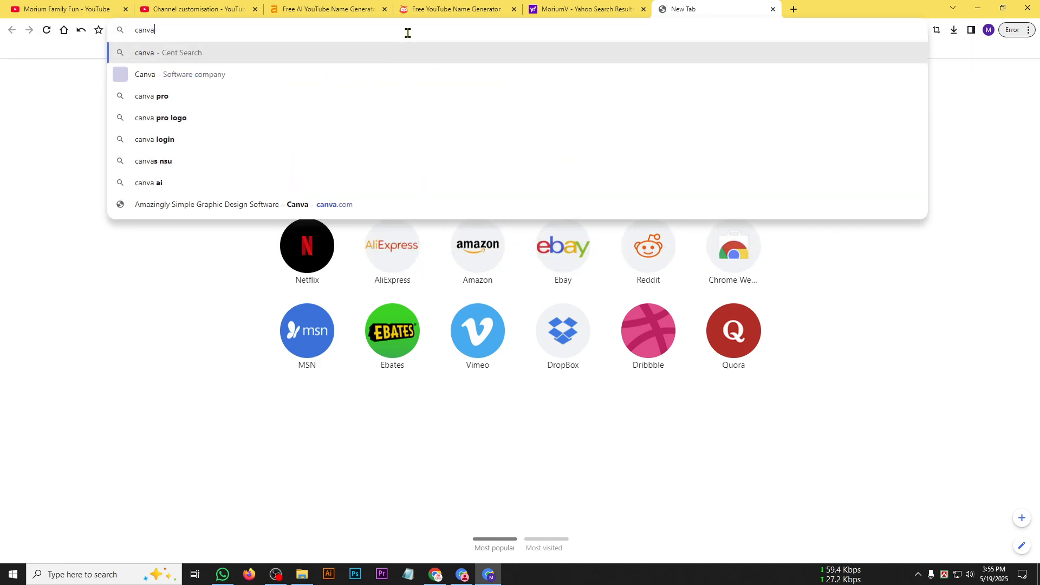
key("Return")
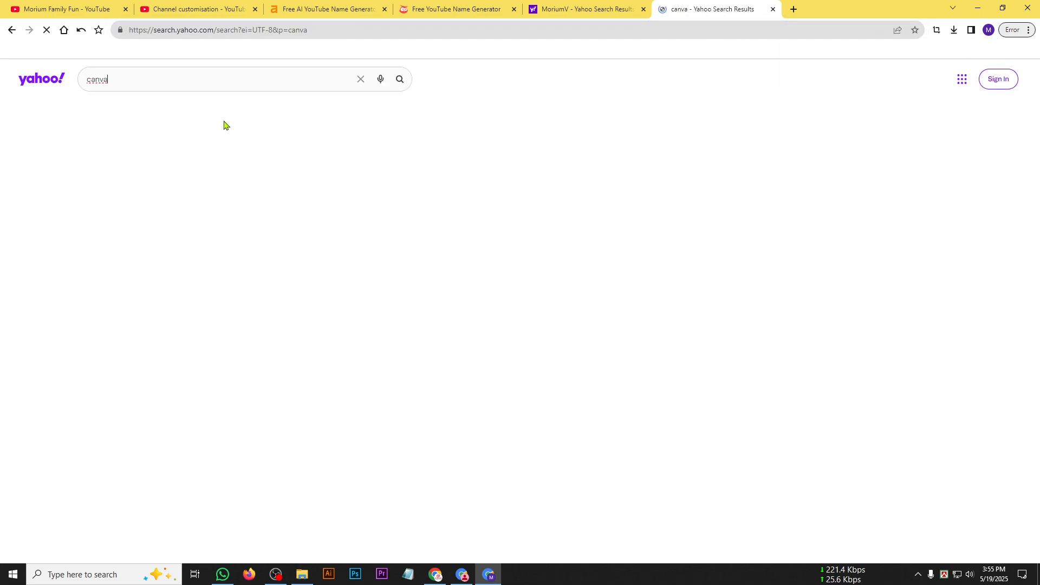
left_click(89, 156)
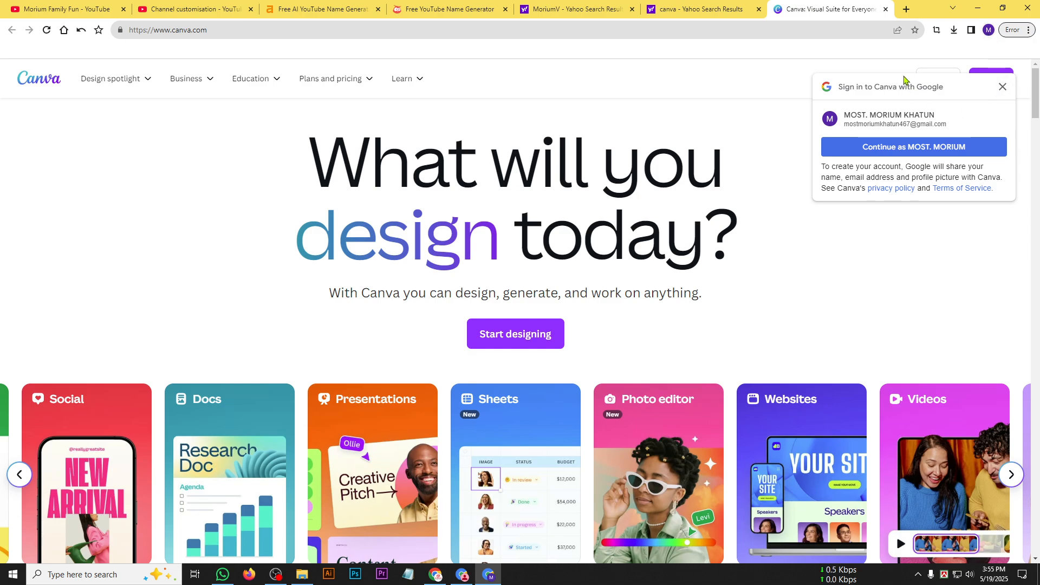
Check the active browser profile, sign in to Canva with its Google account, and answer the setup questions with Student and University or college.
left_click(988, 30)
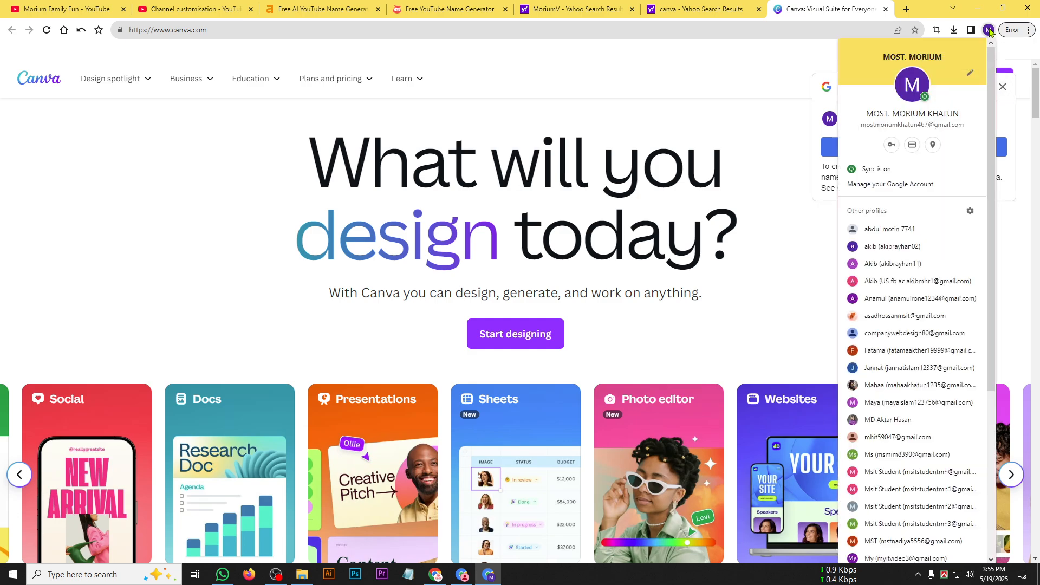
left_click(753, 86)
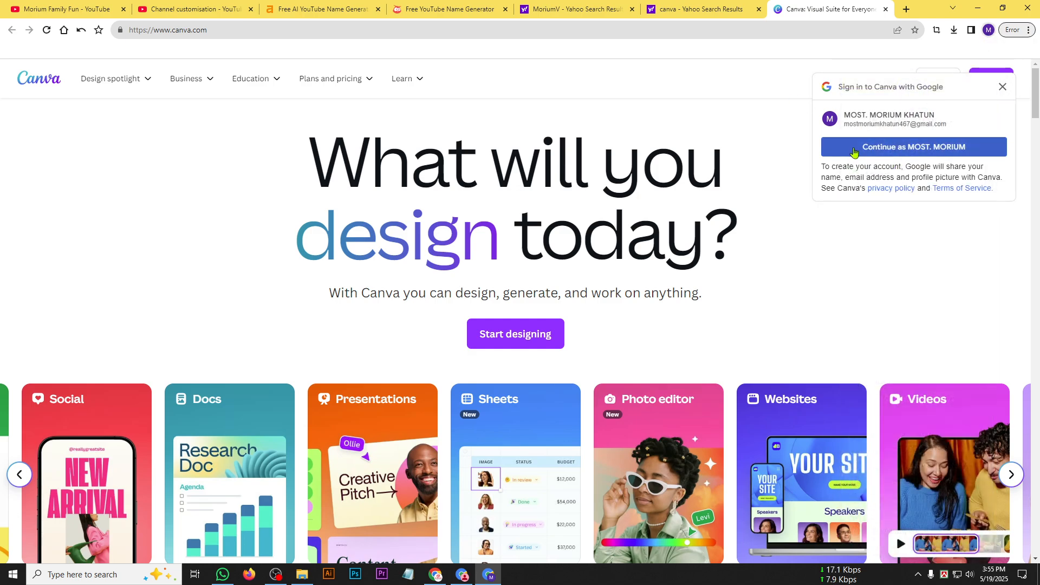
left_click(875, 147)
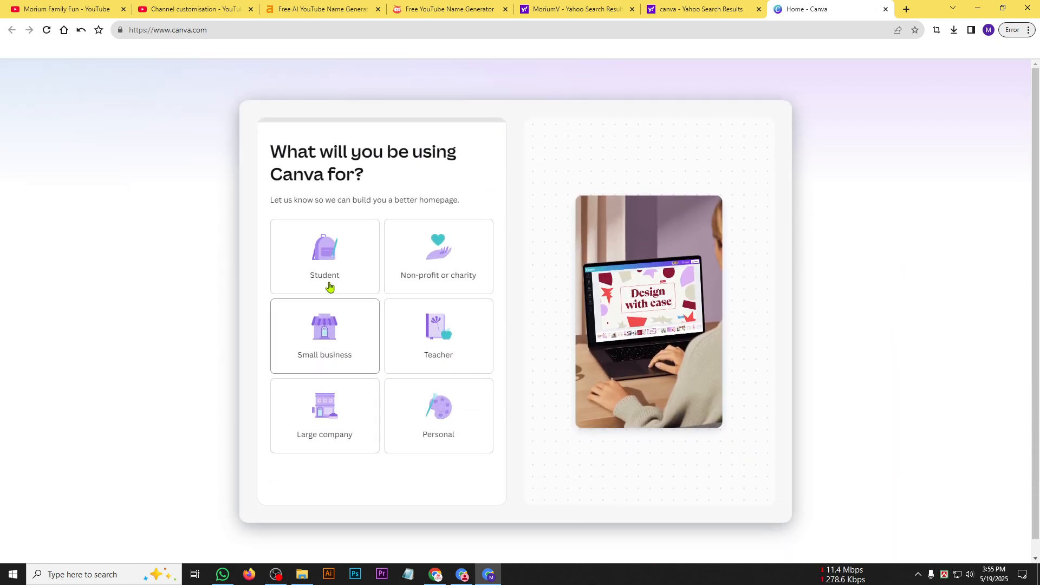
left_click(329, 284)
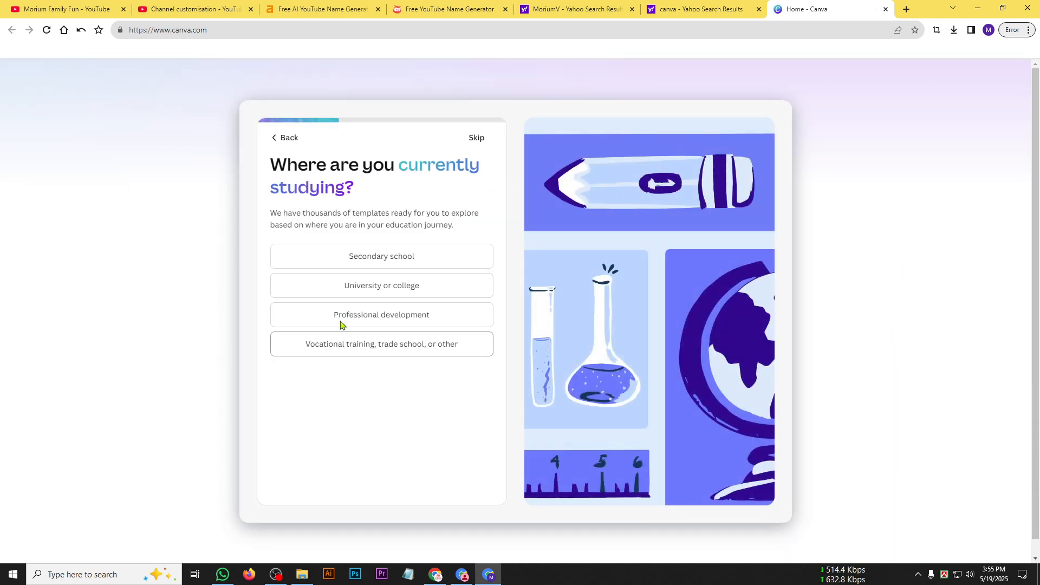
left_click(360, 286)
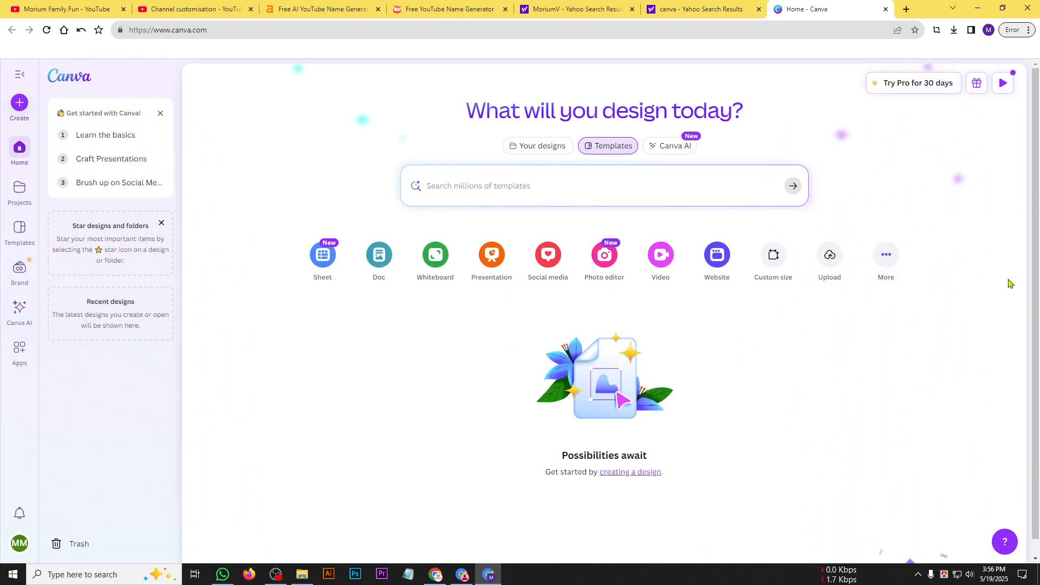
Check the banner image section on the channel customisation page and search Canva's templates for "youtube banner".
scroll(704, 265, "down", 2)
scroll(828, 223, "up", 2)
left_click(190, 9)
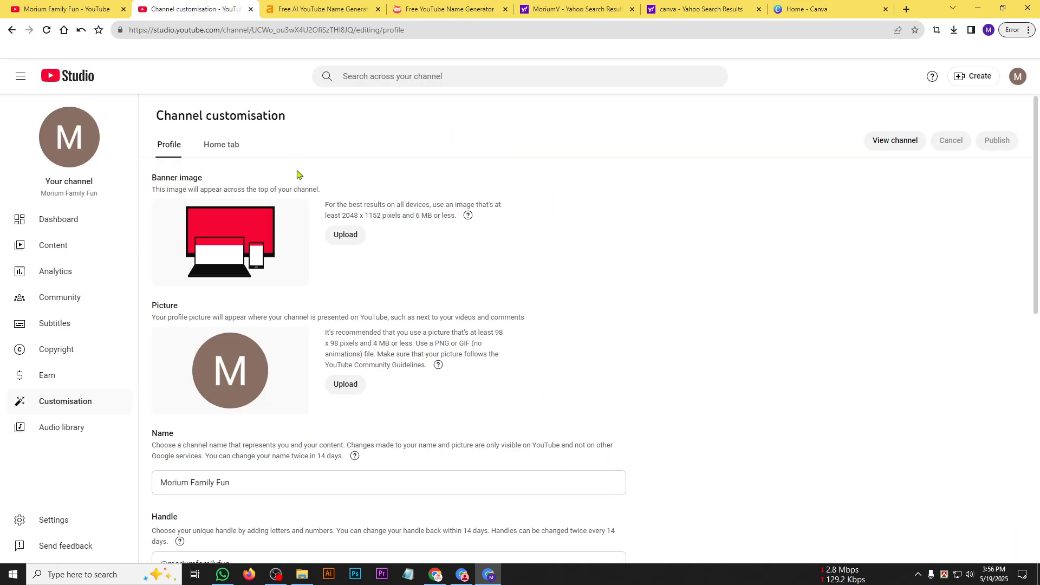
left_click_drag(151, 177, 205, 185)
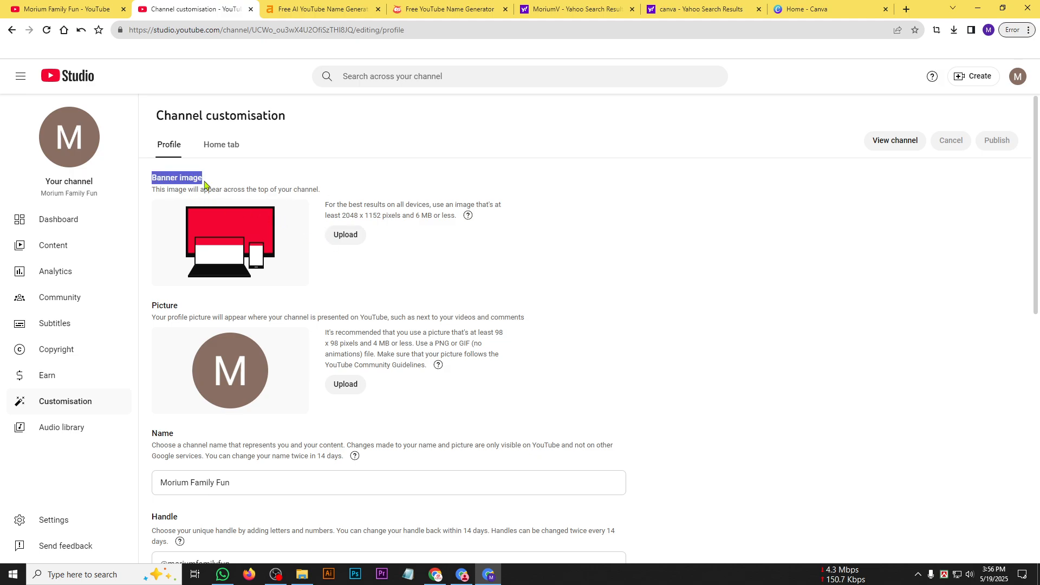
left_click(807, 9)
left_click(547, 182)
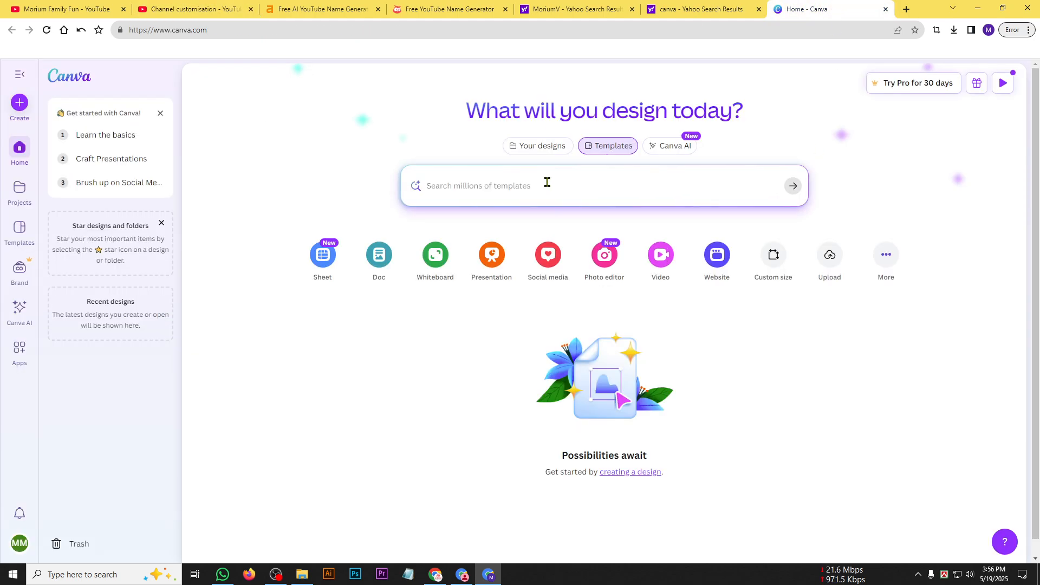
type("yo")
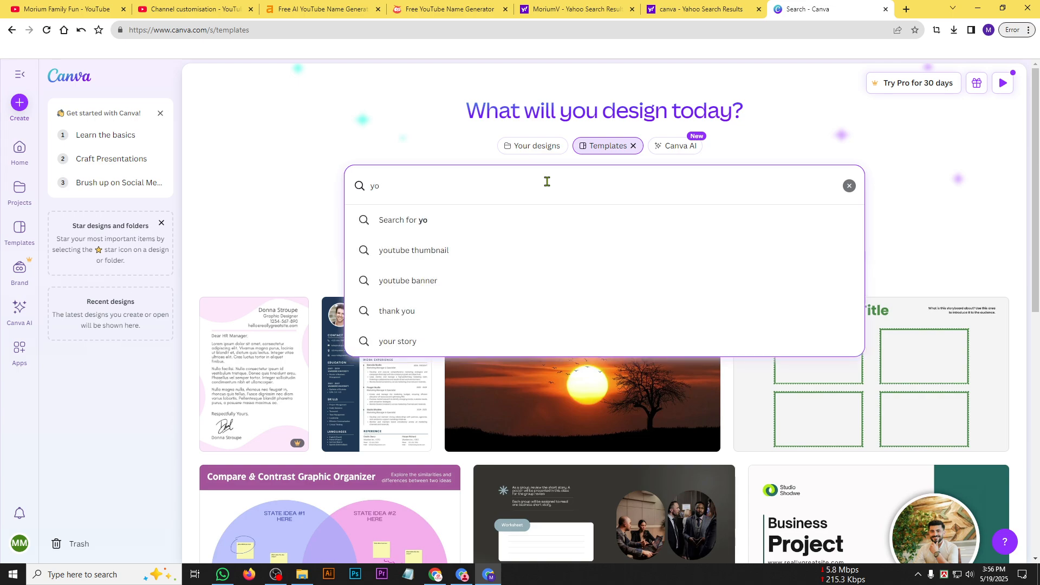
left_click(490, 280)
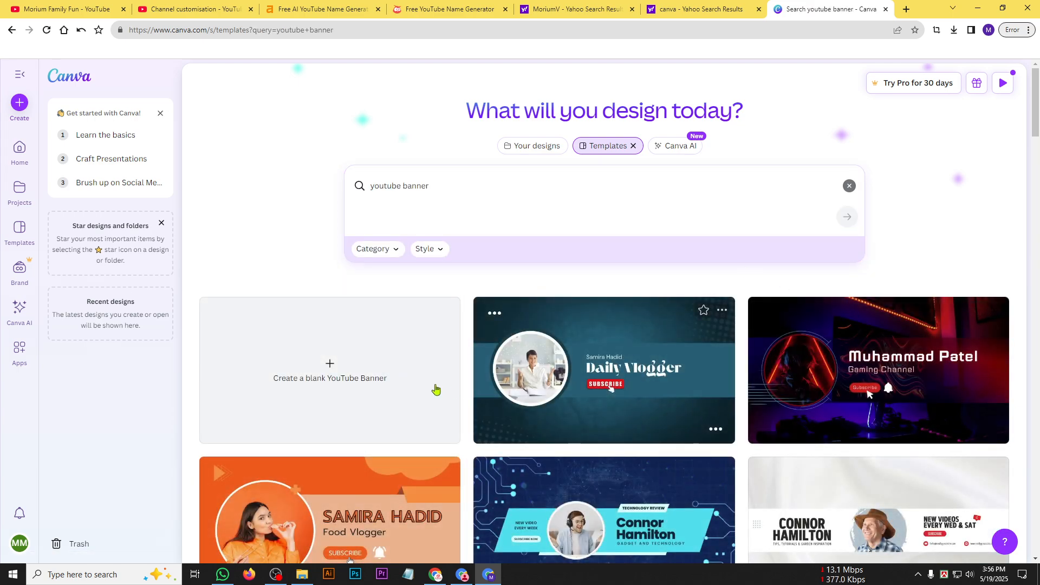
Browse the banner templates, try to use the Black and Red Futuristic Tech Review Youtube Banner, and return to the results.
scroll(954, 388, "down", 3)
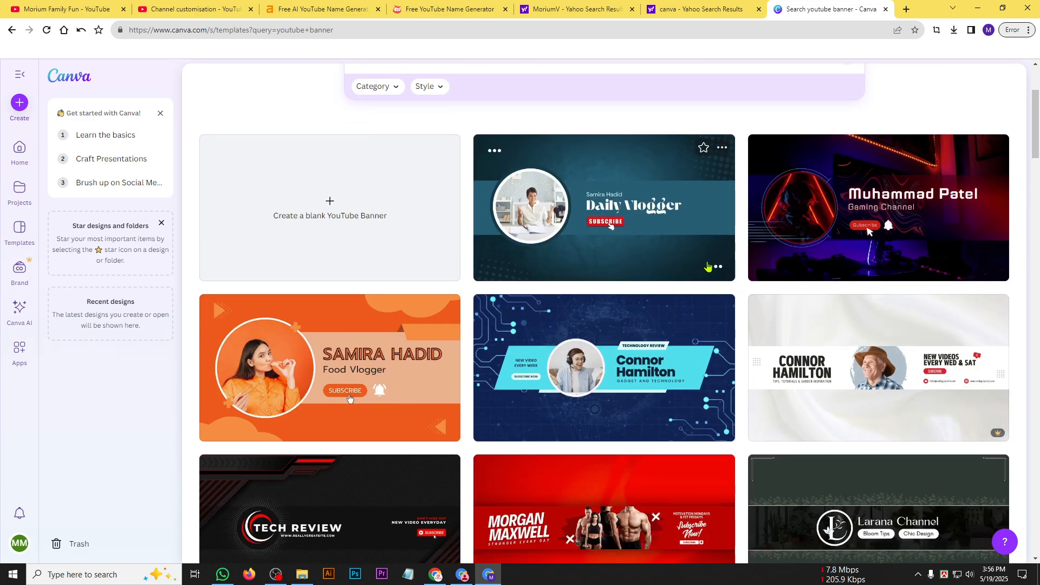
scroll(444, 417, "down", 2)
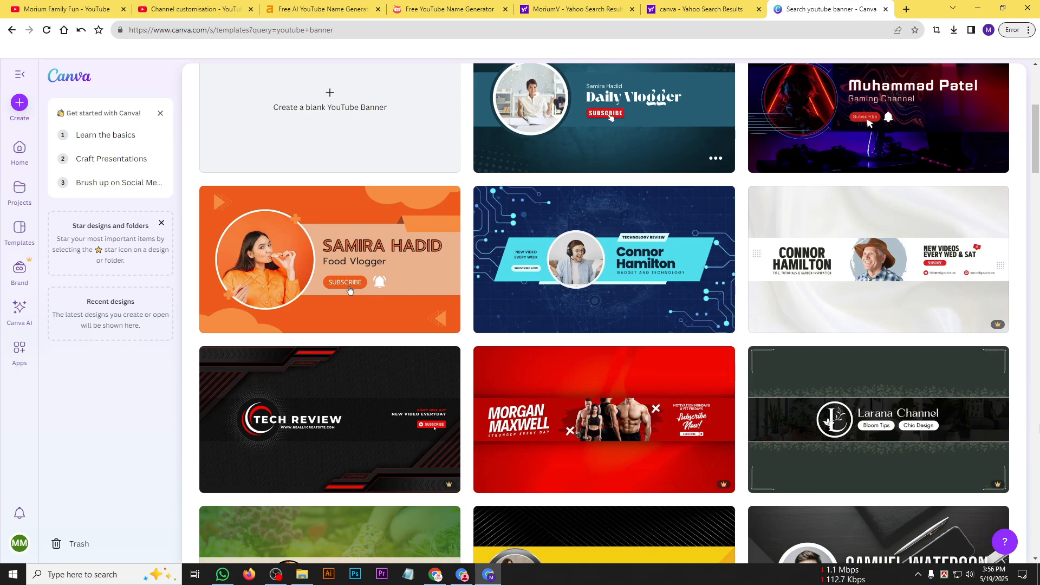
scroll(590, 449, "up", 1)
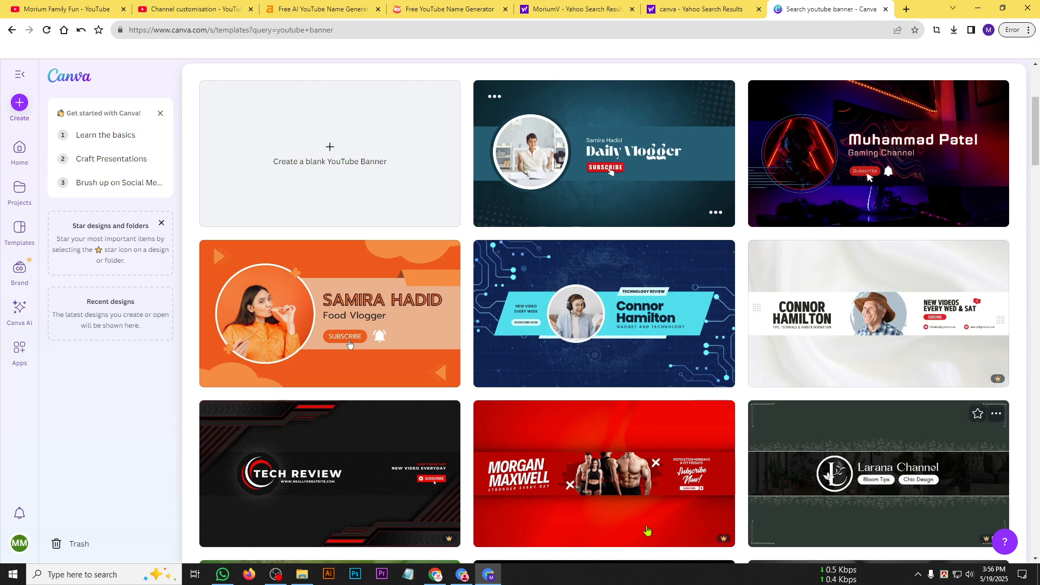
scroll(433, 477, "down", 1)
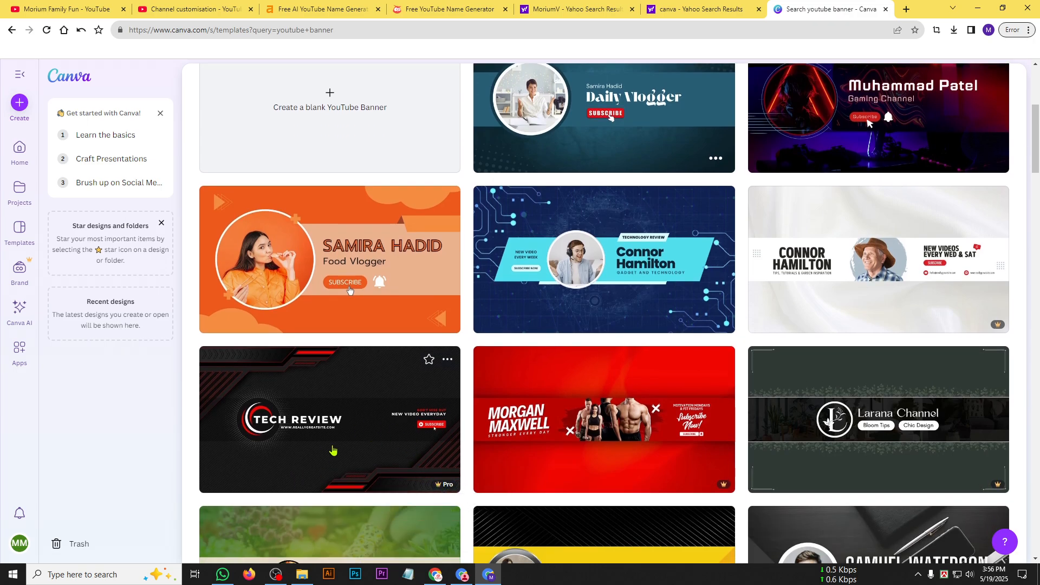
left_click(423, 484)
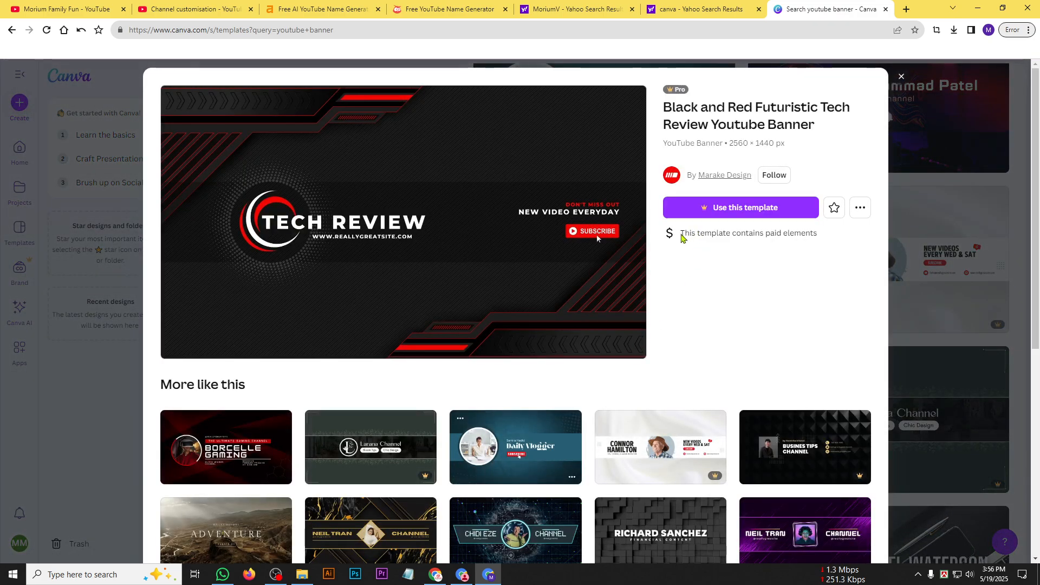
left_click(728, 214)
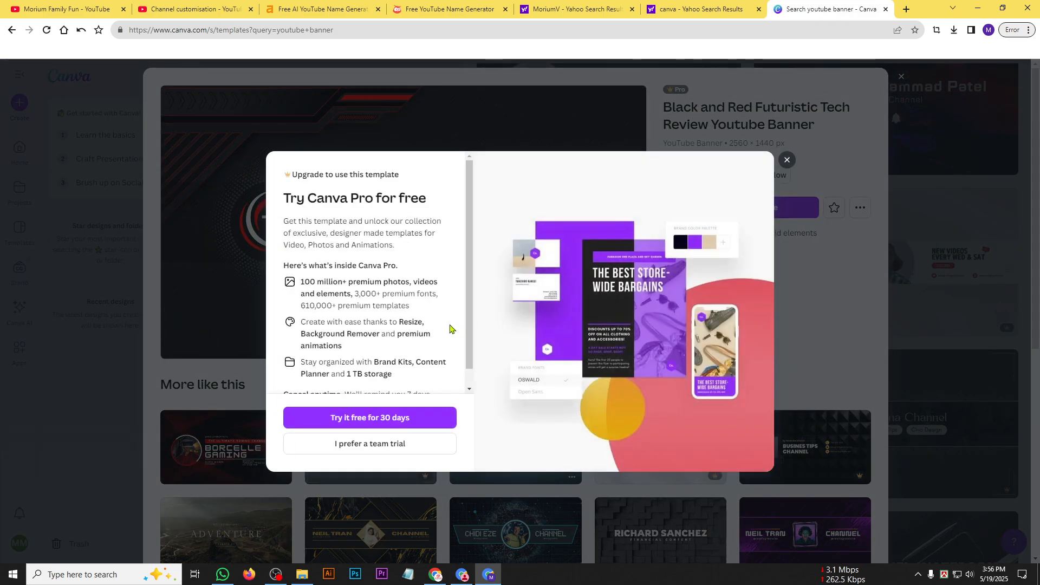
left_click(786, 159)
left_click(900, 76)
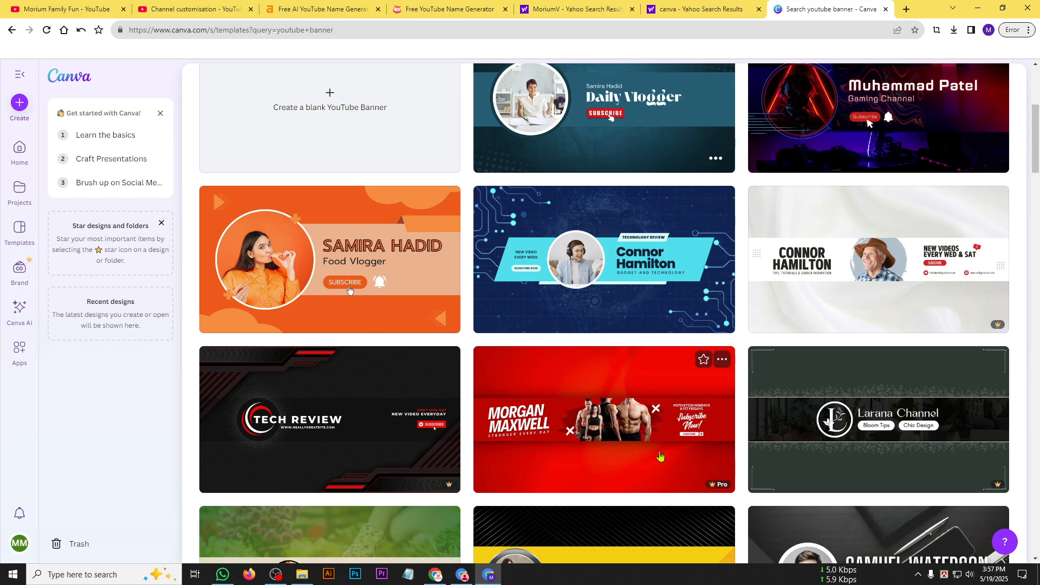
Compare more banner templates and open the Blue and White Simple Daily Vlogger YouTube Banner for customisation.
scroll(650, 406, "down", 2)
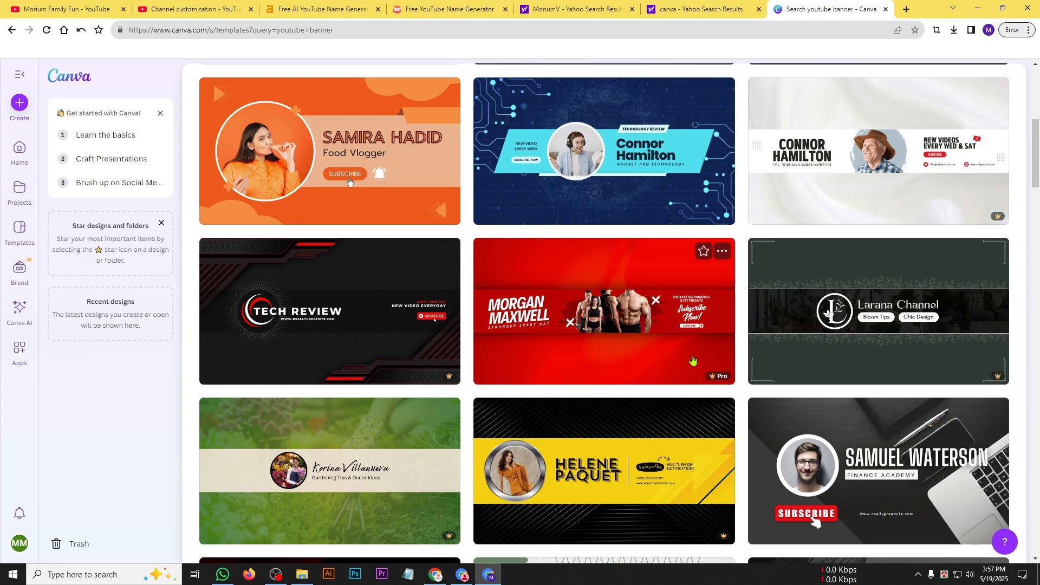
scroll(650, 354, "up", 1)
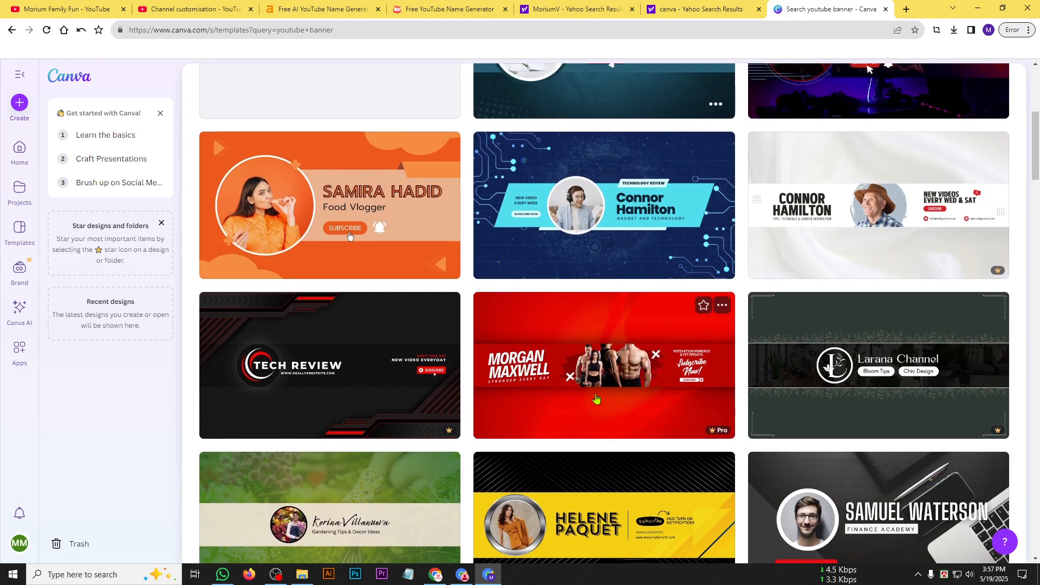
scroll(655, 385, "up", 3)
scroll(638, 430, "down", 1)
scroll(640, 427, "down", 1)
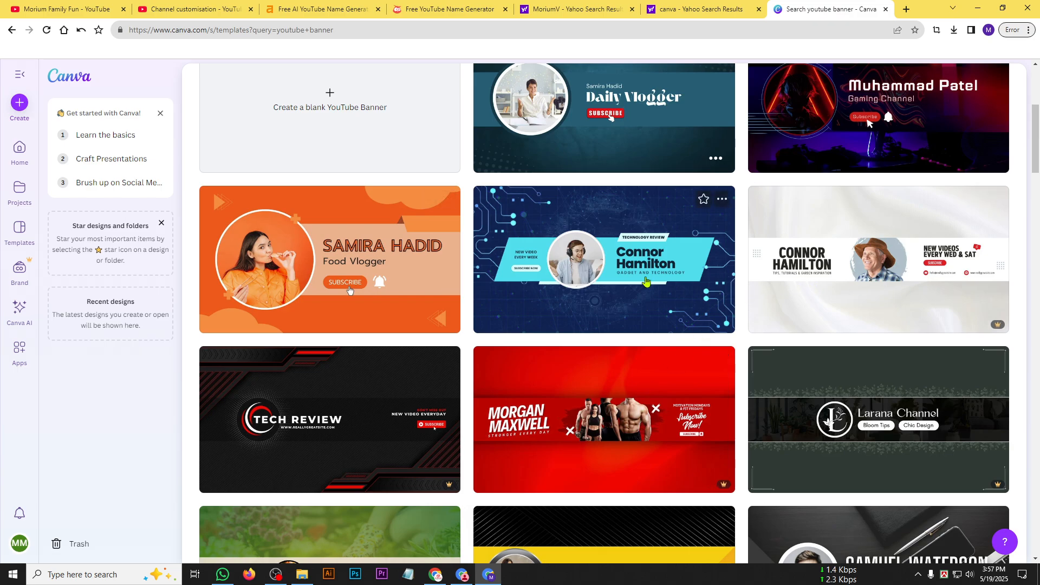
scroll(689, 339, "down", 6)
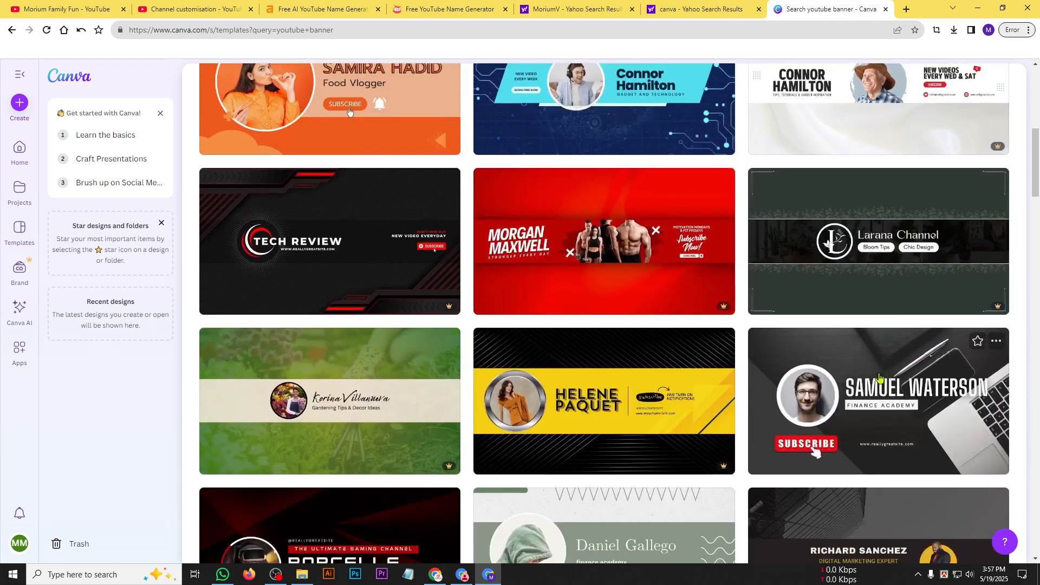
scroll(548, 319, "down", 3)
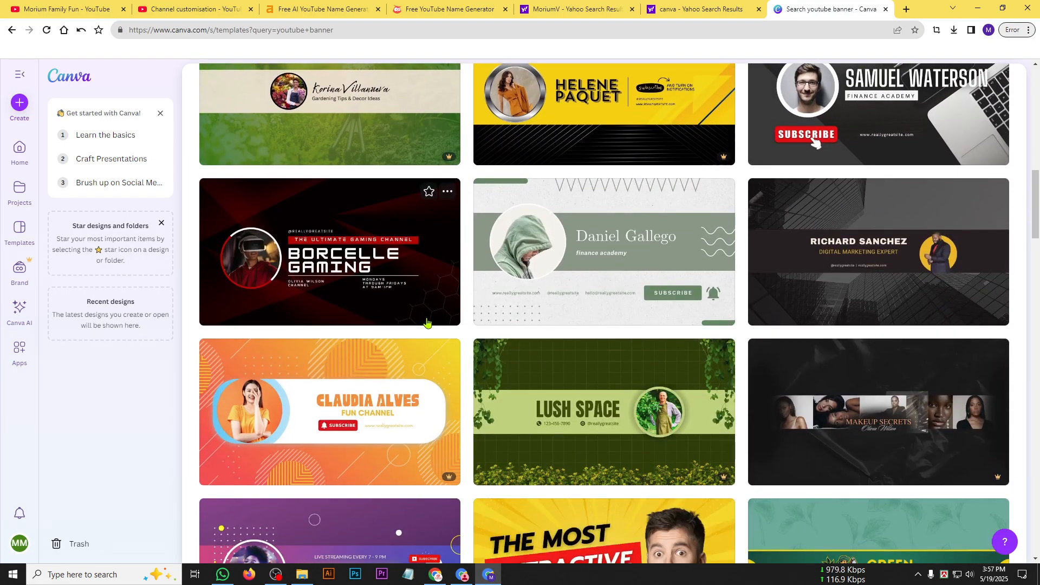
scroll(652, 322, "up", 10)
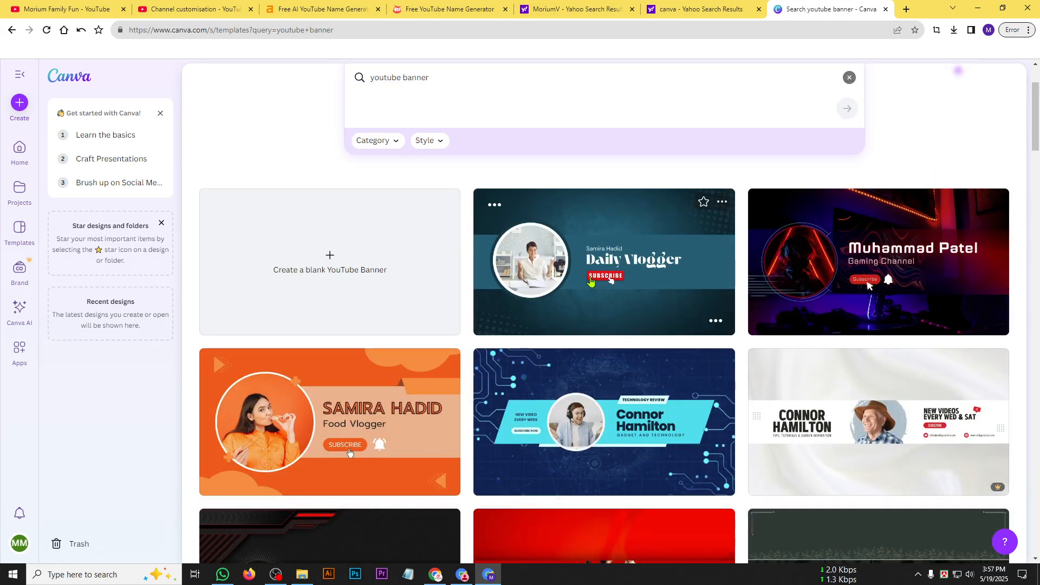
left_click(591, 280)
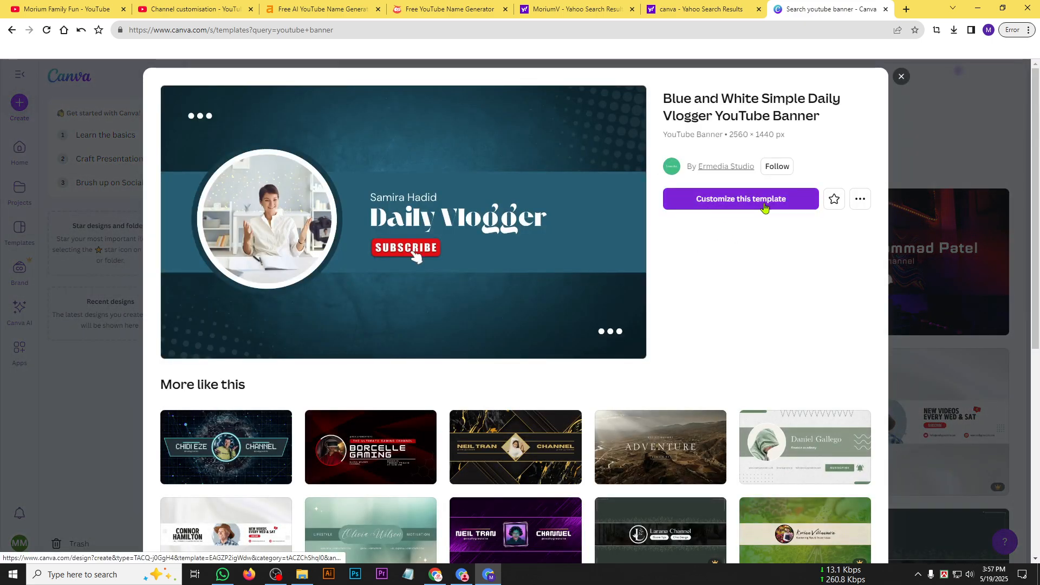
left_click(764, 205)
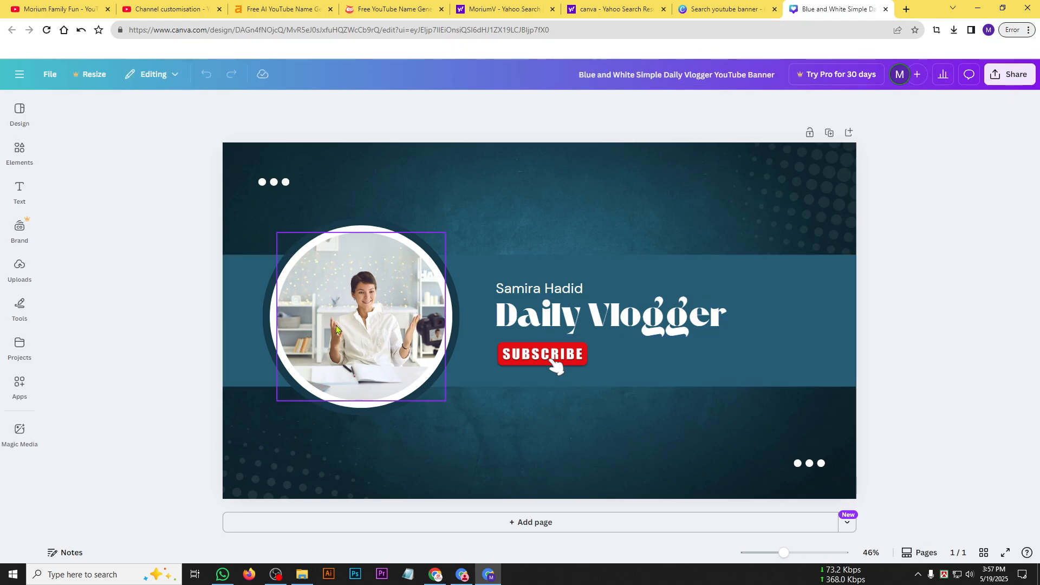
Delete the circular portrait photo and the circles behind it from the banner.
left_click(383, 326)
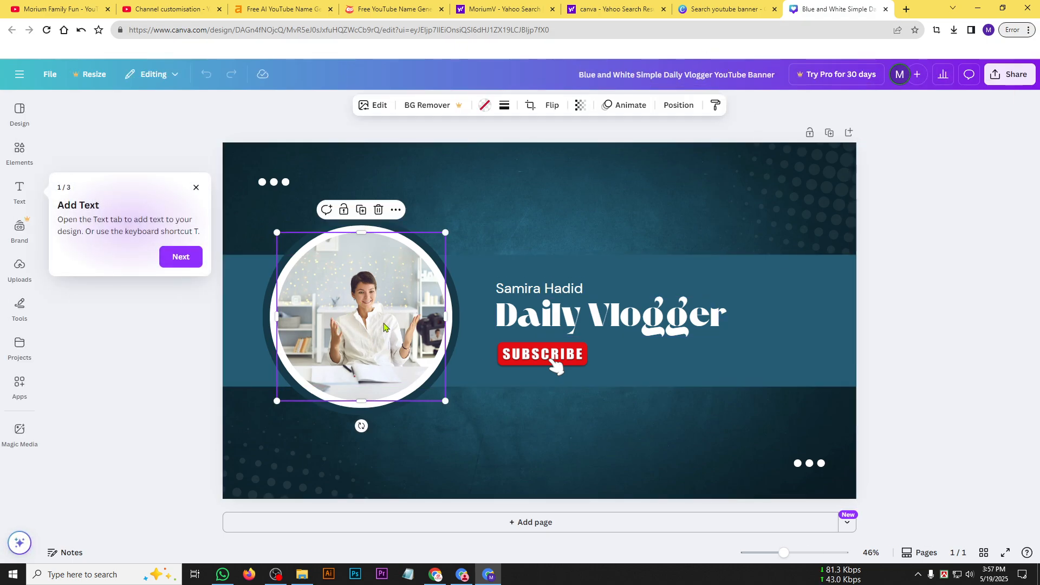
key("Delete")
key("Delete")
key("Delete")
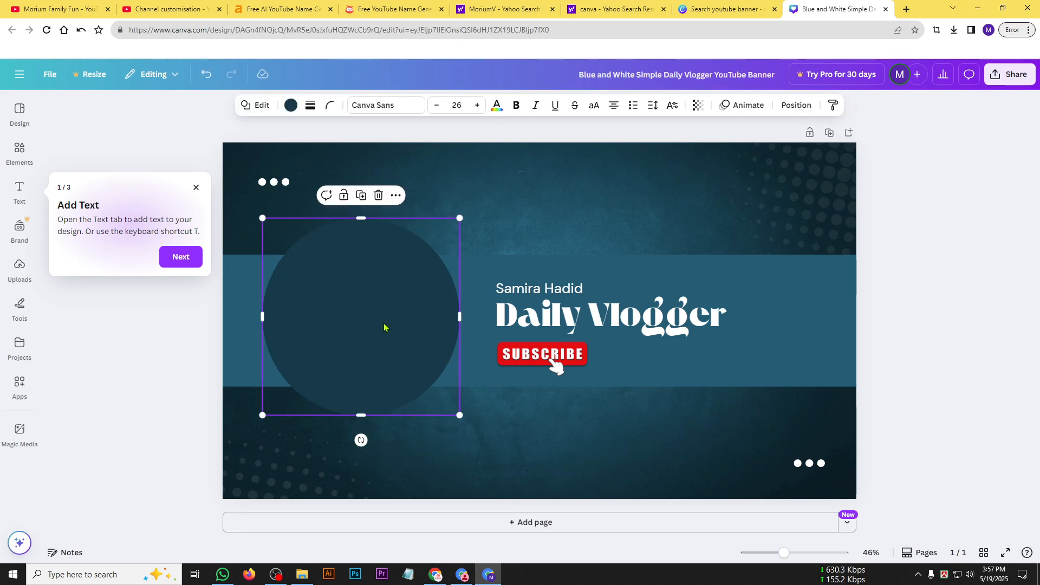
key("Delete")
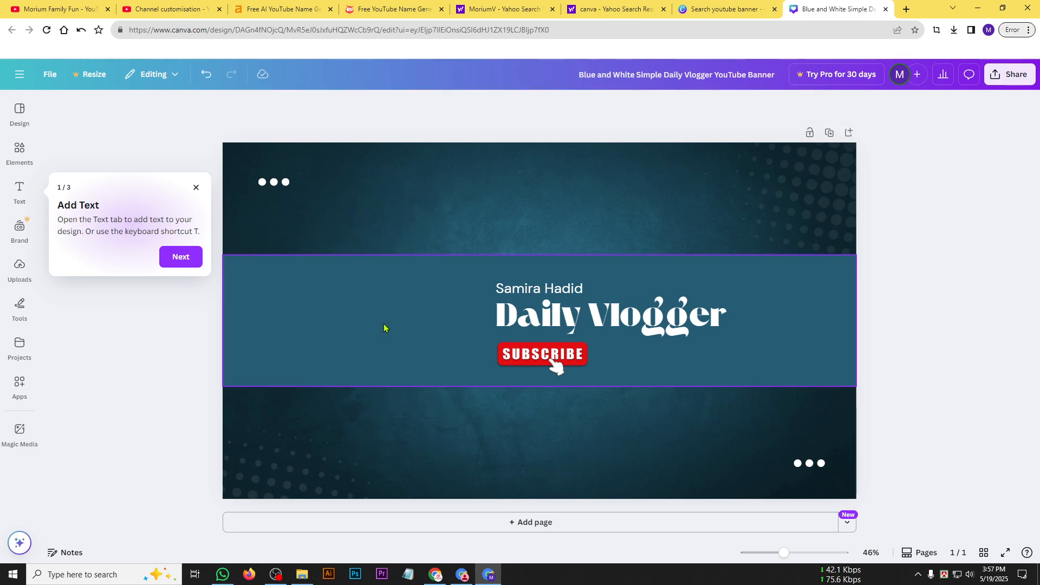
Centre the title, name line and Subscribe button in the blue band, and delete the three dots in the banner's upper-left corner.
left_click_drag(643, 316, 533, 289)
left_click(534, 355)
left_click_drag(534, 355, 529, 355)
left_click(269, 186)
key("Delete")
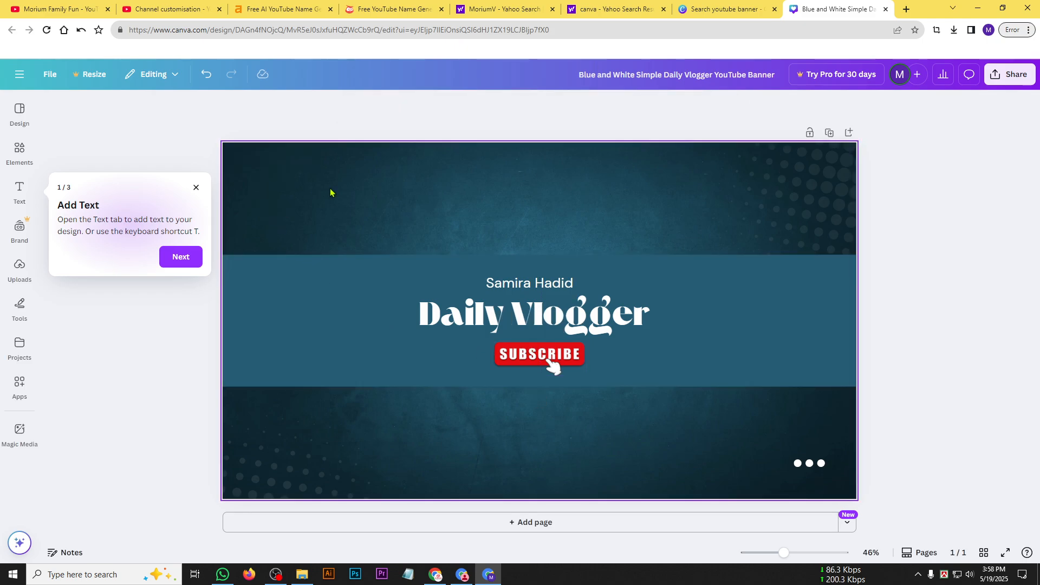
Copy the channel name from the YouTube channel page and replace the banner's title text with "Morium Family Fun".
left_click(82, 9)
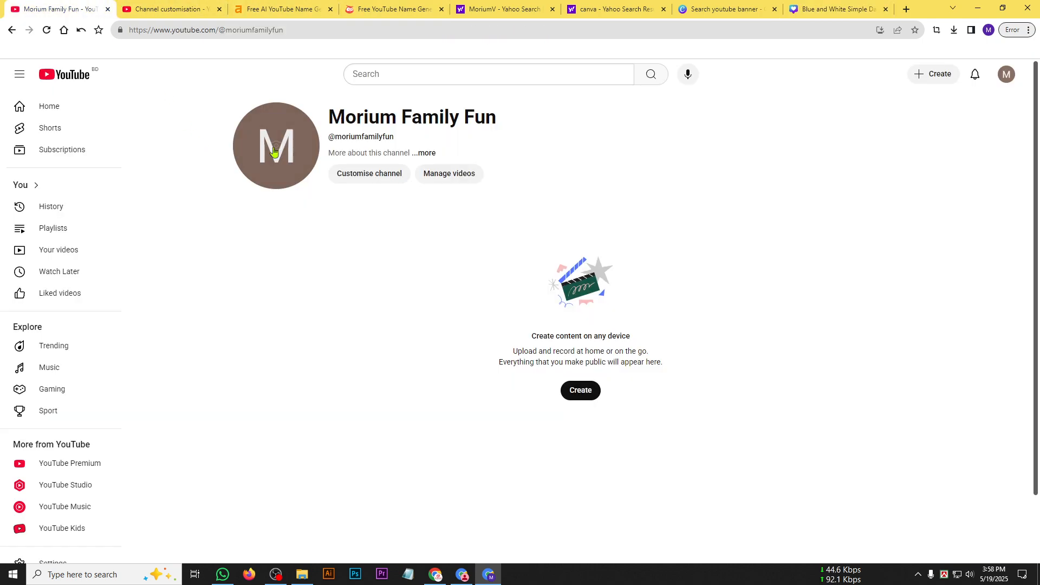
left_click_drag(327, 116, 496, 116)
key("ctrl+c")
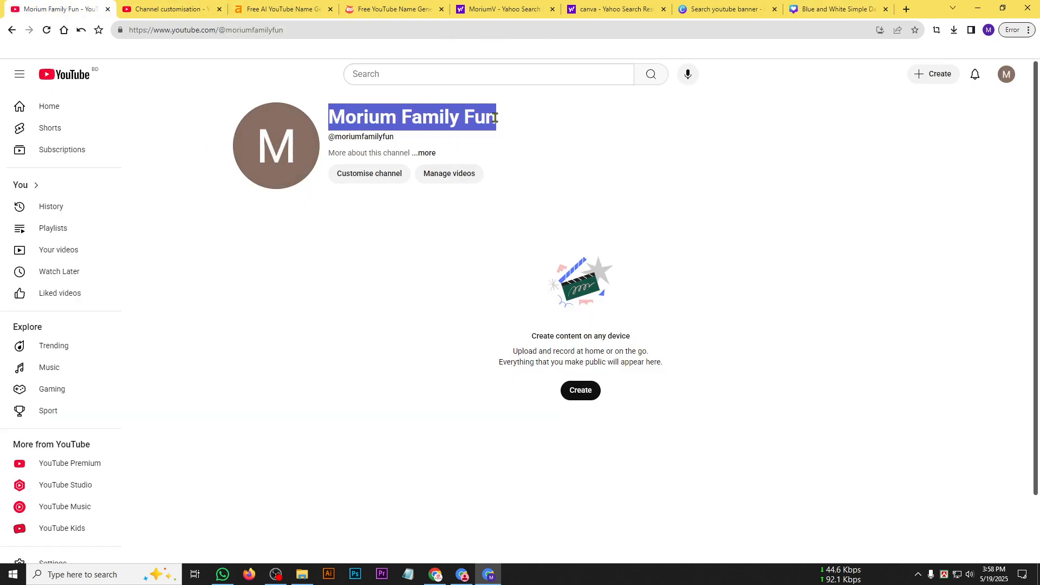
left_click(814, 4)
left_click(512, 310)
left_click(512, 310)
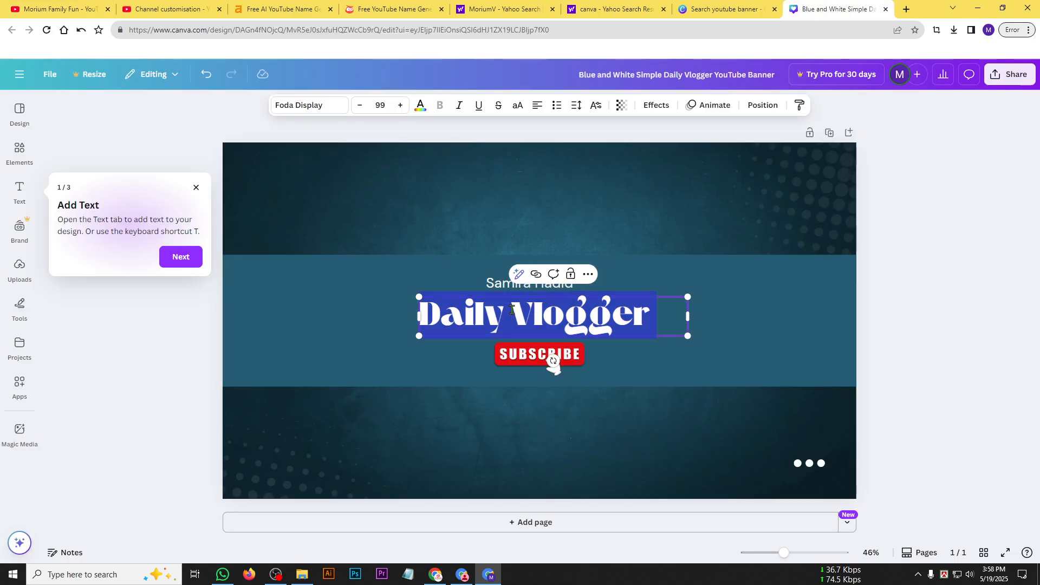
type("sd")
key("ctrl+a")
key("ctrl+v")
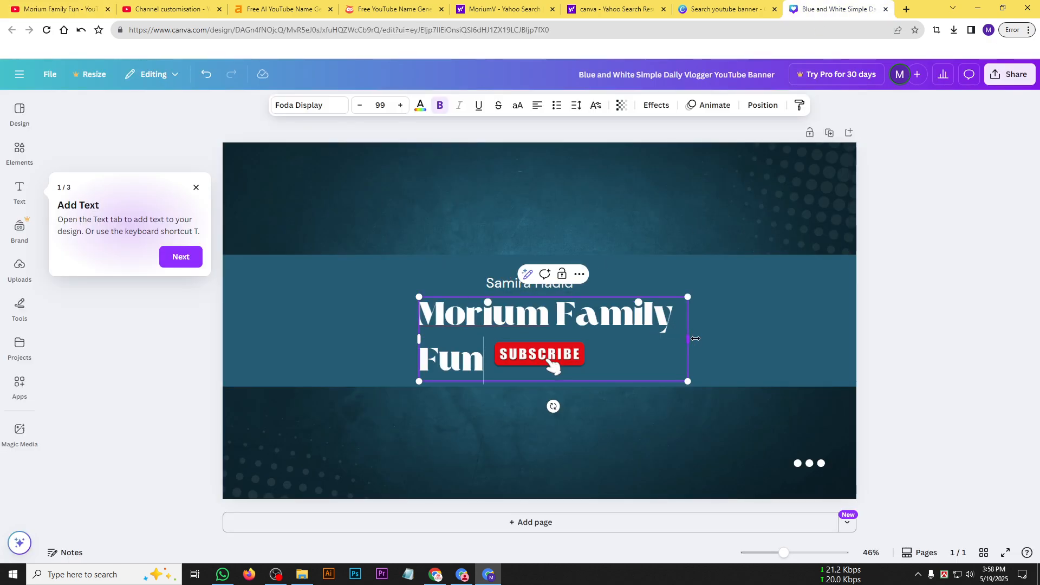
Widen the title's text box to fit one line, centred in the band, and set its font to League Spartan.
left_click_drag(695, 339, 763, 336)
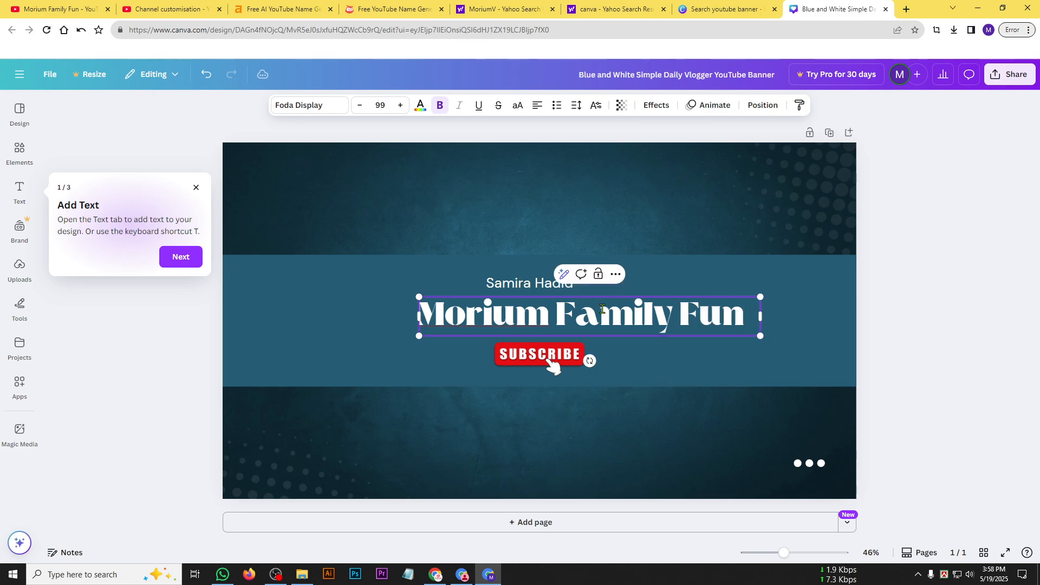
left_click_drag(703, 306, 658, 306)
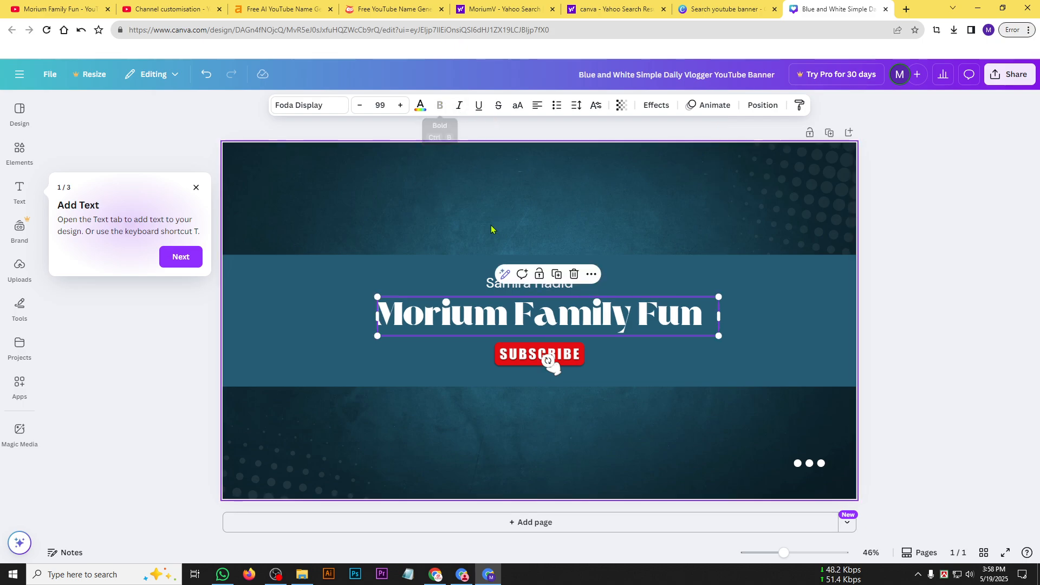
left_click(335, 106)
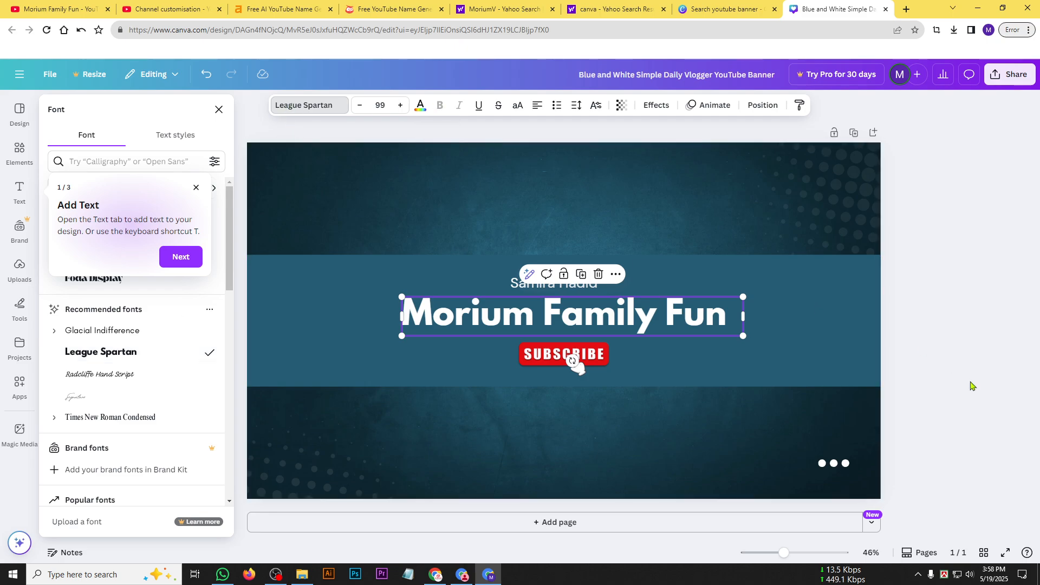
left_click(995, 356)
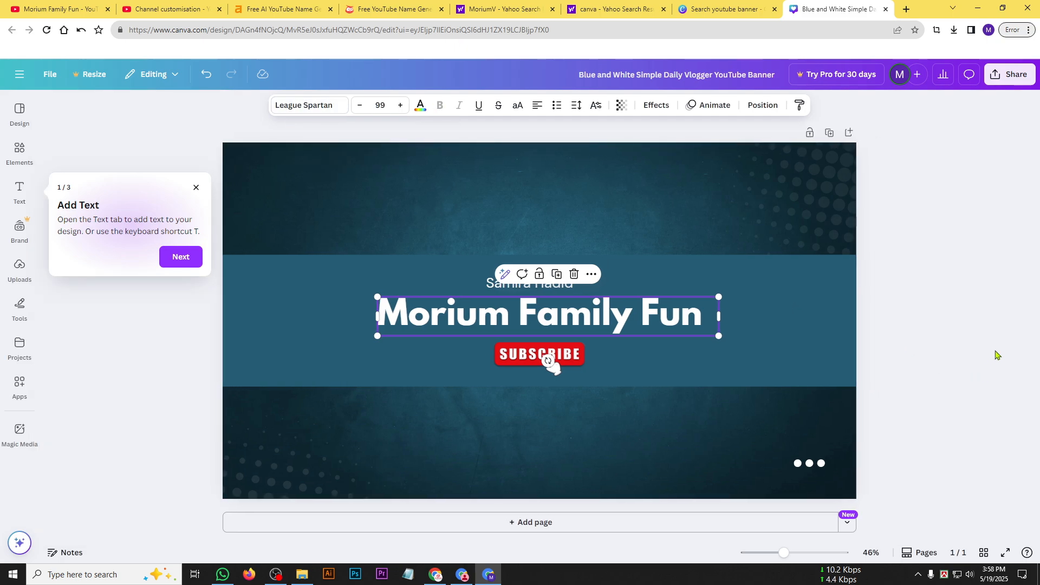
Delete the name line and the three lower-right dots, and move the title slightly up above the Subscribe button.
left_click(521, 286)
key("Delete")
left_click(551, 325)
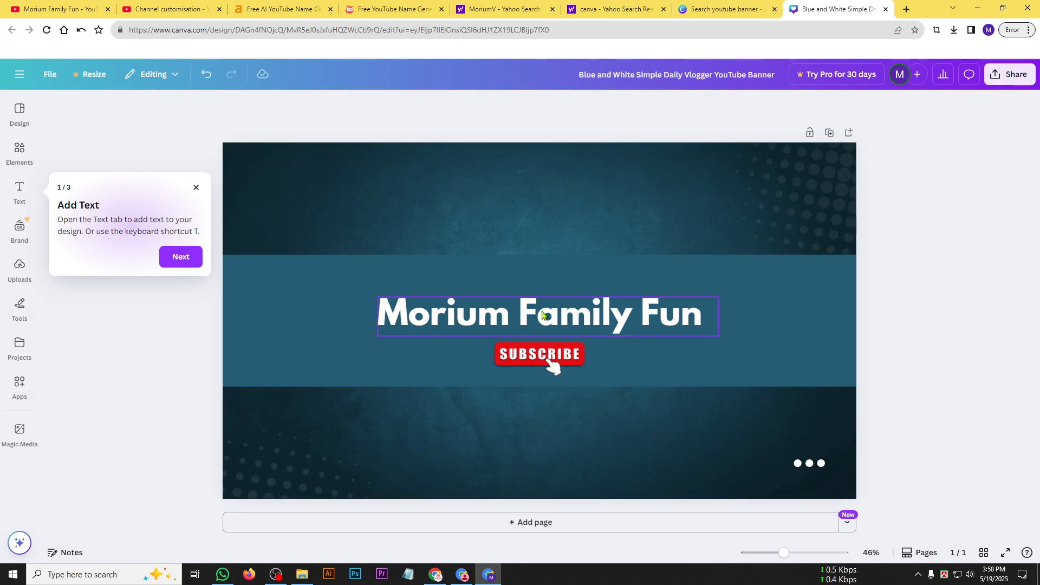
left_click_drag(552, 324, 551, 320)
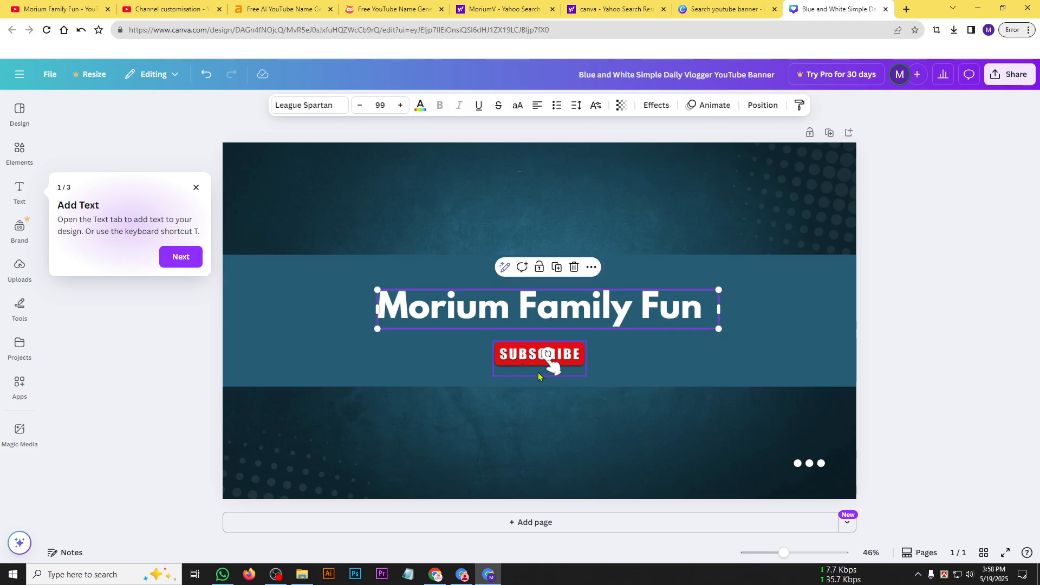
left_click(805, 470)
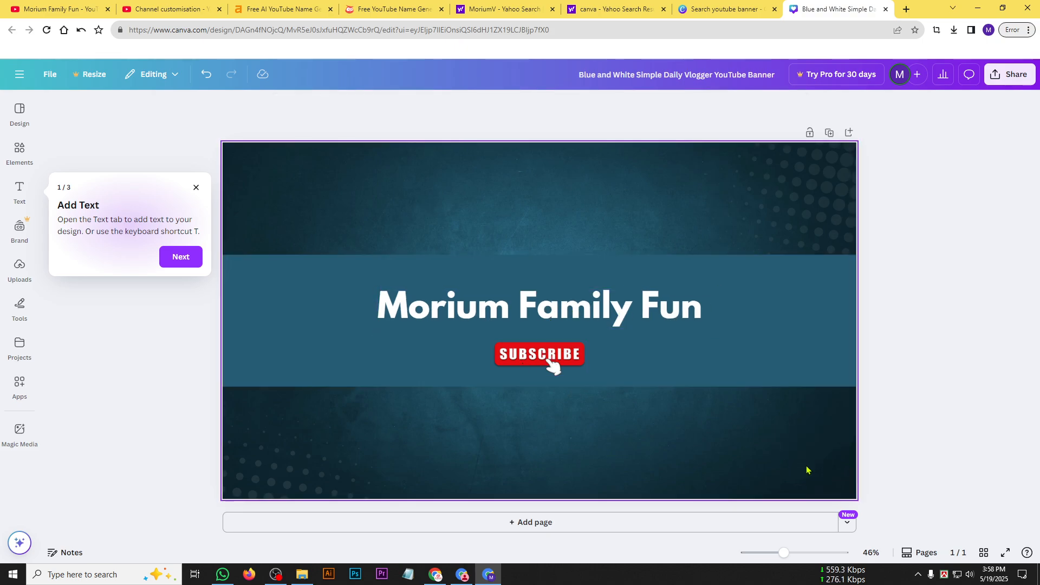
left_click(797, 303)
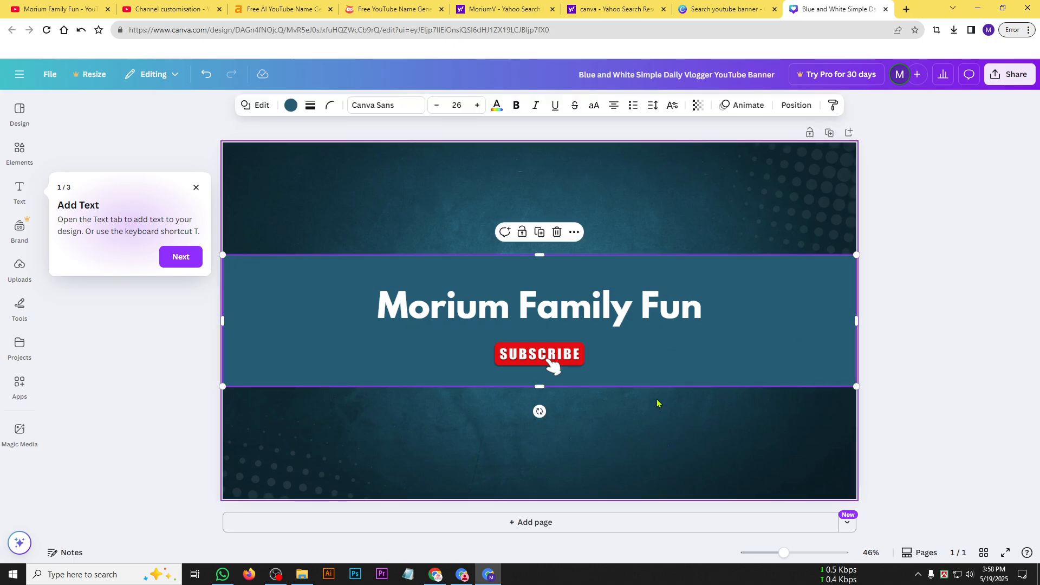
left_click(546, 323)
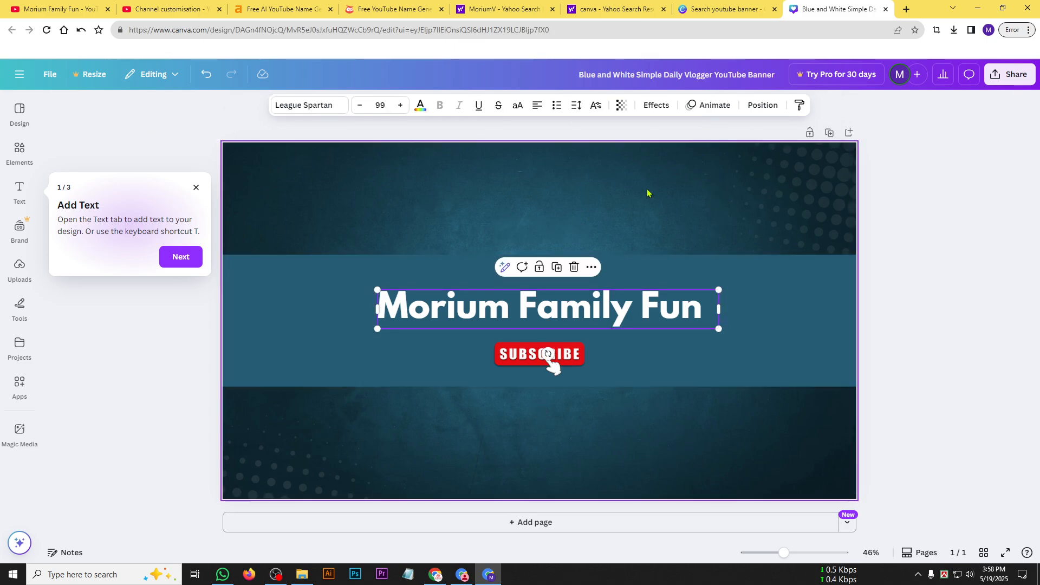
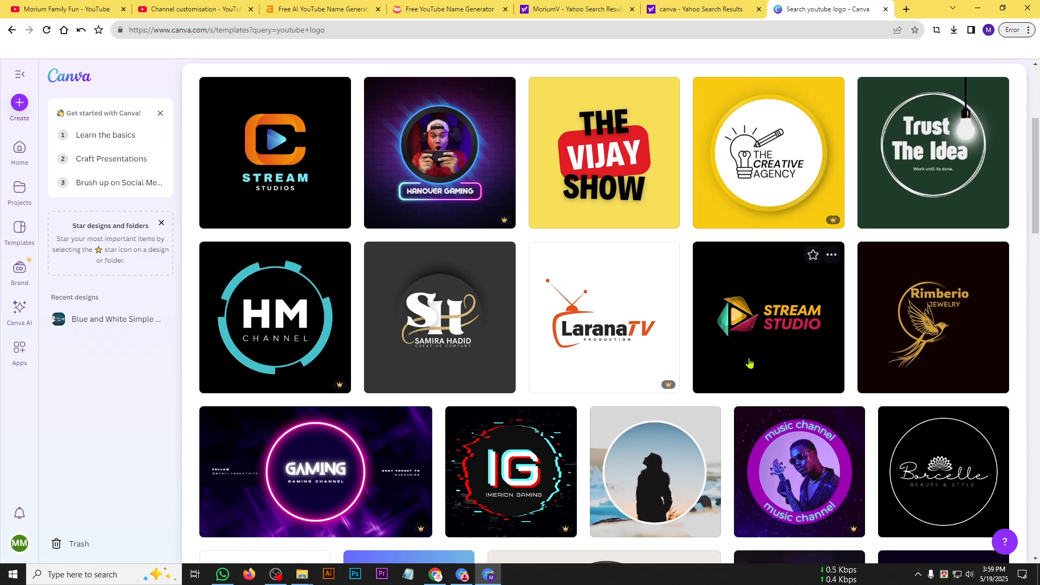
Browse the YouTube logo templates and start customising the Black and Pink Square Kids YouTube Channel Logo.
scroll(746, 403, "down", 8)
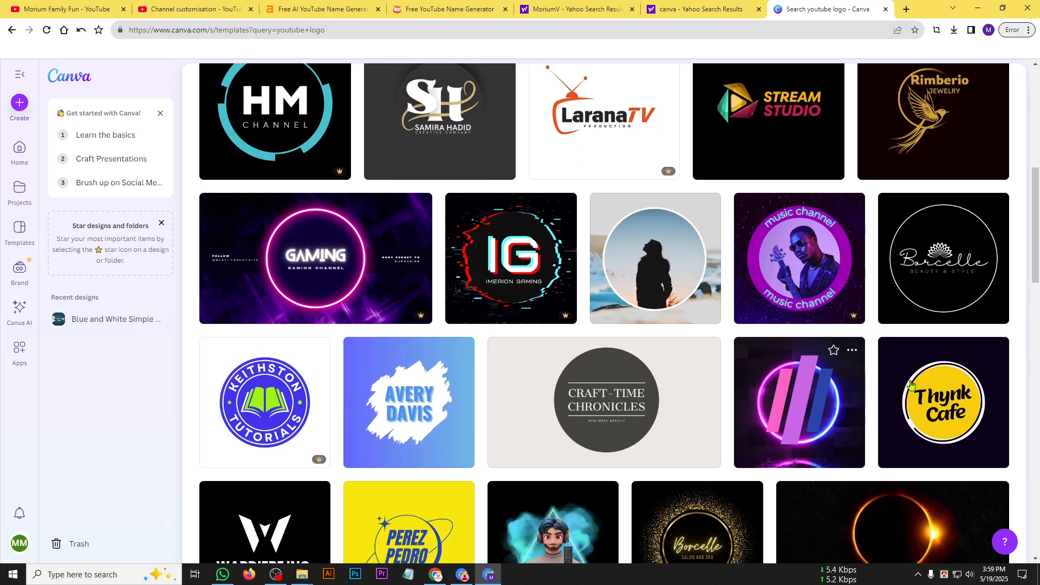
scroll(365, 331, "down", 4)
scroll(593, 435, "down", 3)
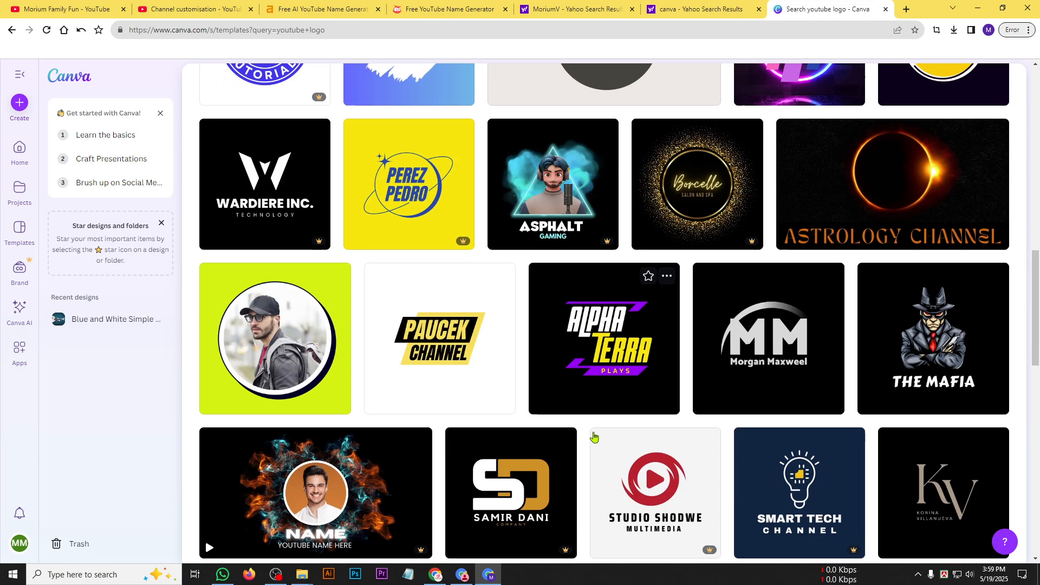
scroll(593, 435, "down", 1)
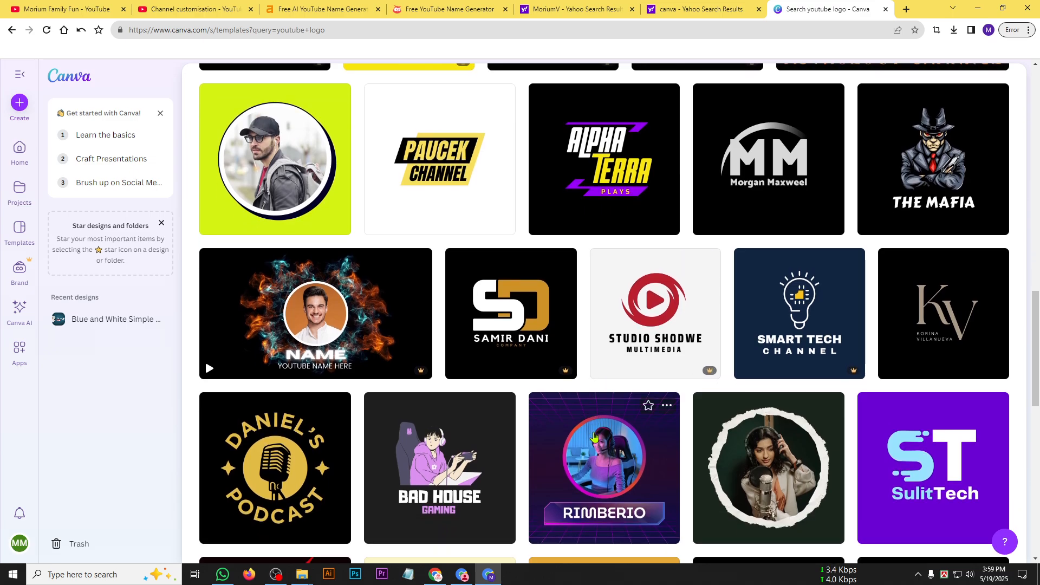
scroll(593, 435, "down", 4)
scroll(593, 435, "down", 1)
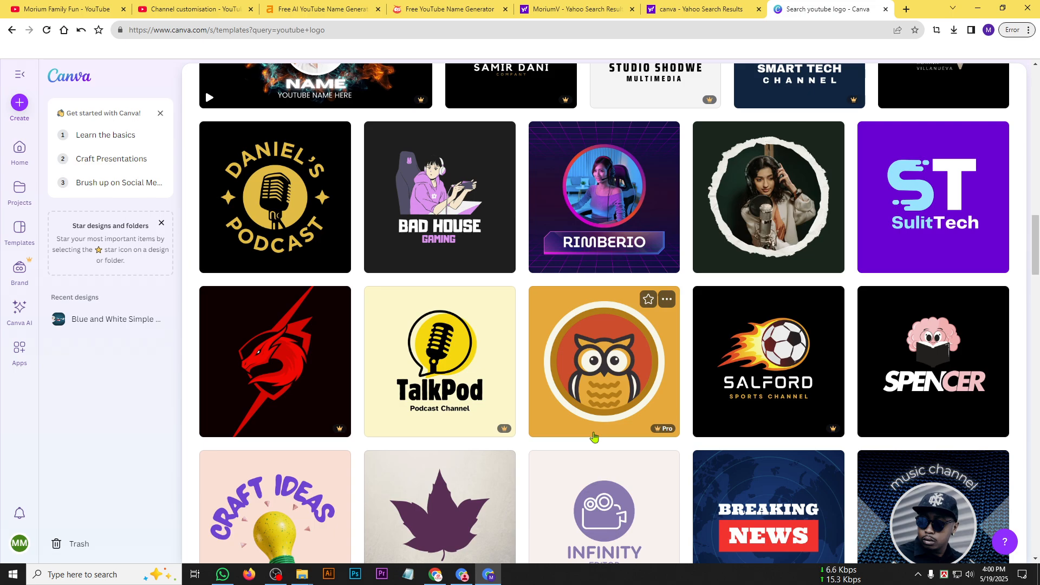
left_click(973, 354)
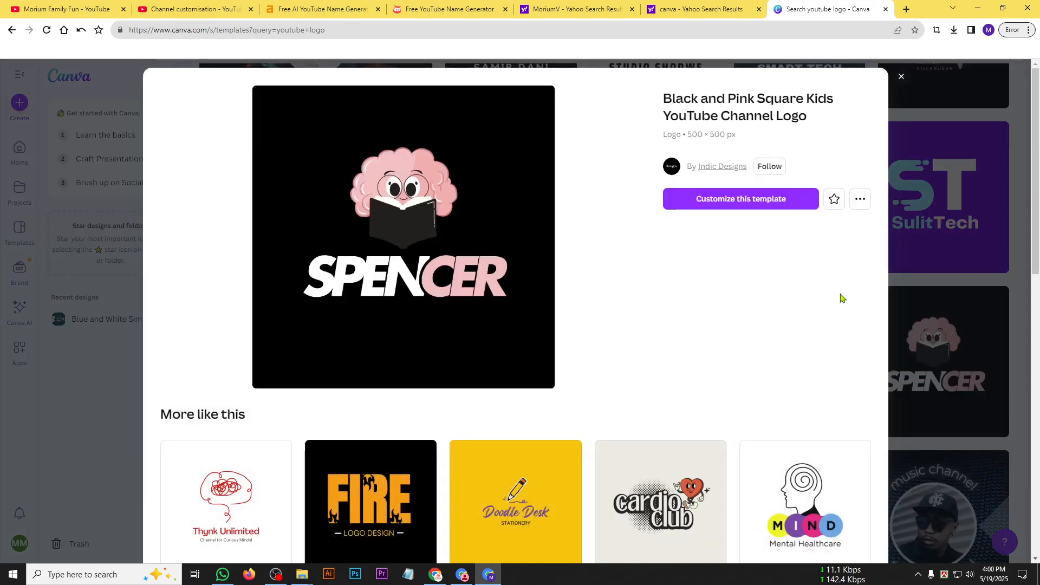
left_click(696, 206)
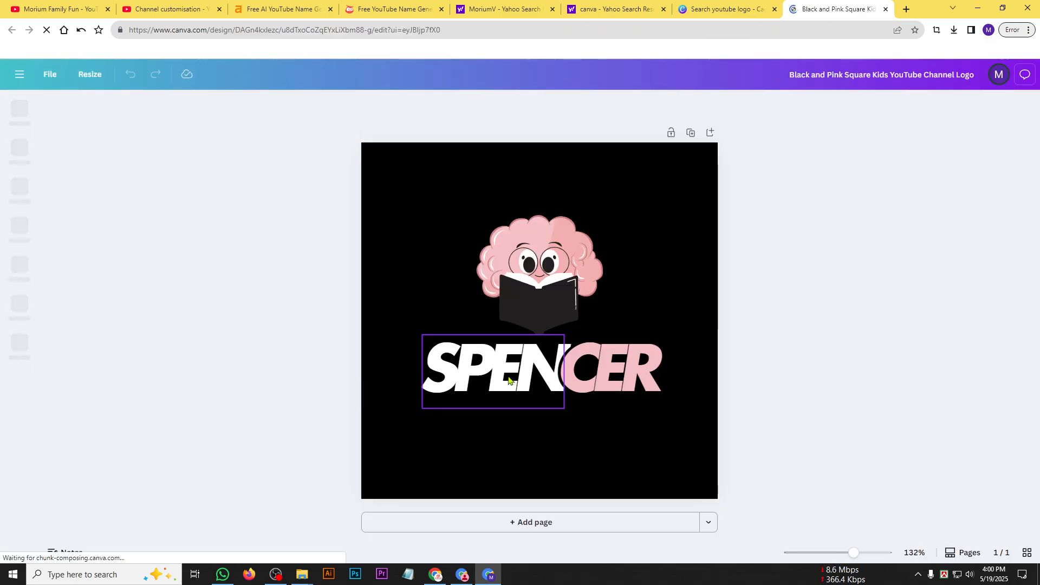
Replace the logo's white "SPEN" text with the copied "Morium Family Fun" and delete the pink "CER" text.
double_click(508, 375)
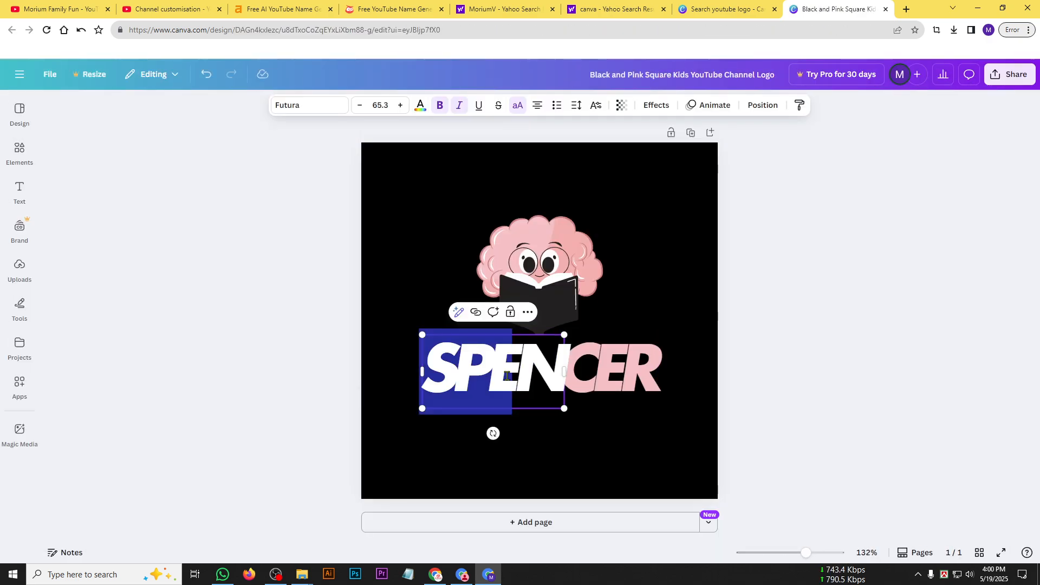
type("MORIUM FAMILY FUN")
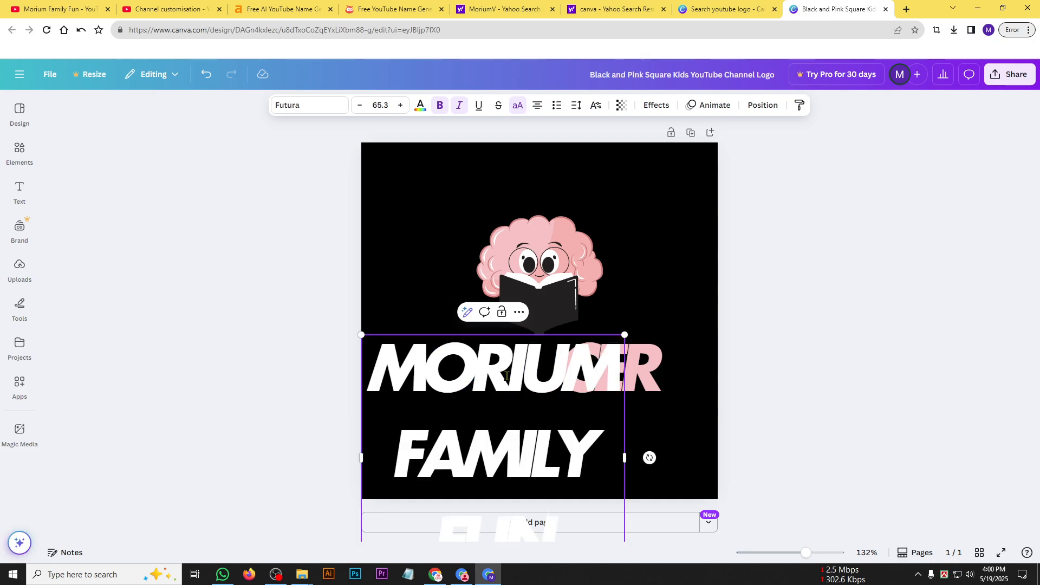
left_click(629, 402)
key("Delete")
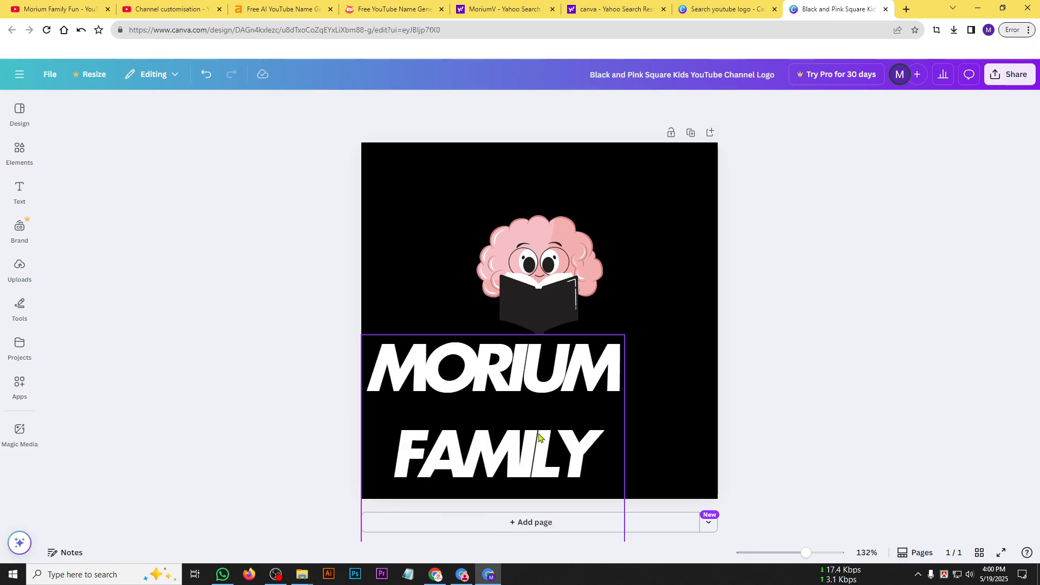
Widen the title's text box to two lines, scale it to about font size 36.2 and centre it beneath the book.
left_click_drag(624, 458, 778, 414)
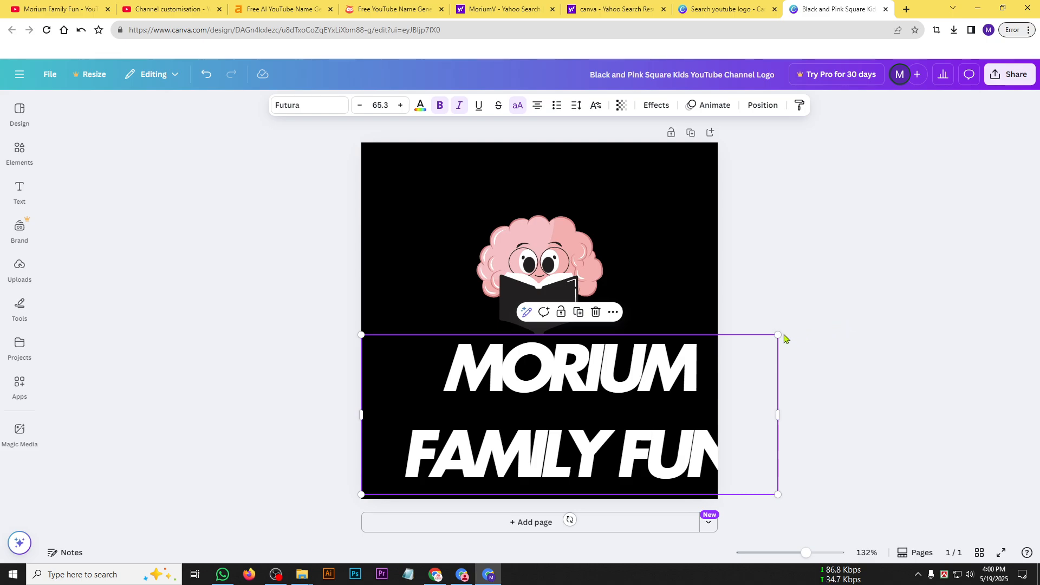
left_click_drag(783, 336, 590, 401)
left_click_drag(521, 418, 583, 351)
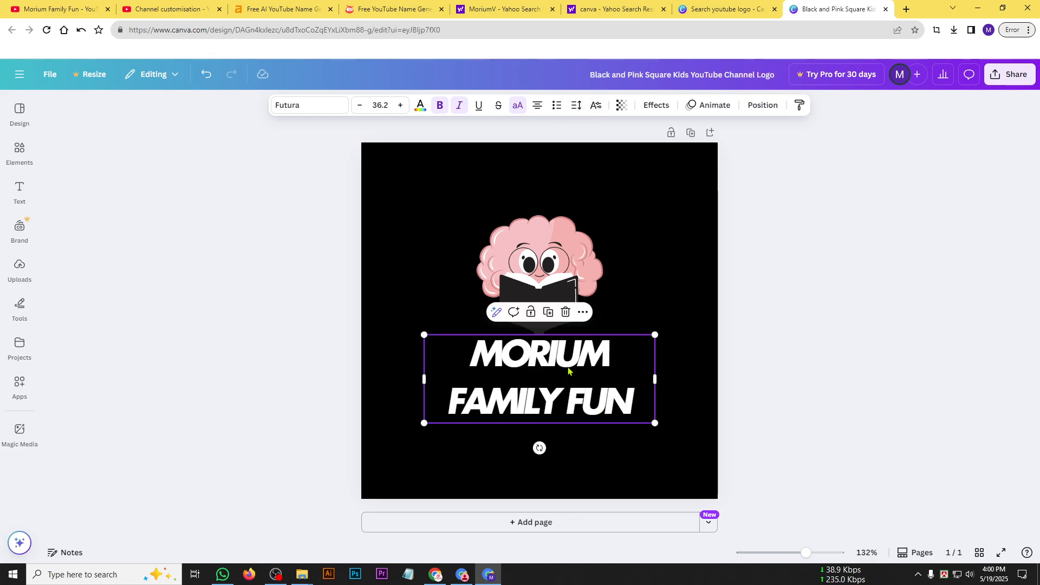
Reduce the title's line spacing to about 0.99 and loosen its letter spacing slightly.
left_click(576, 107)
left_click_drag(557, 194, 541, 195)
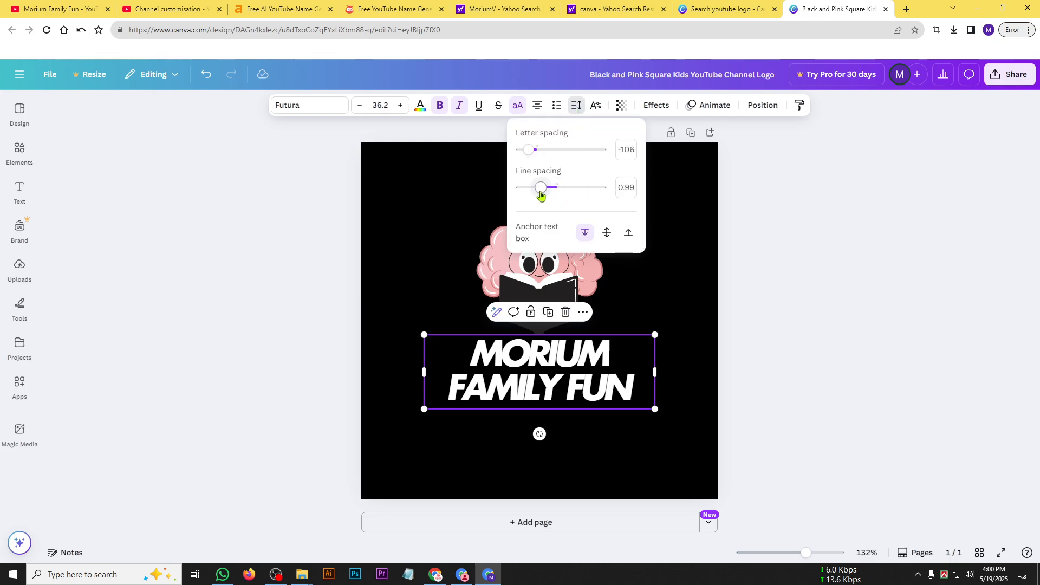
left_click_drag(528, 151, 534, 157)
left_click(869, 317)
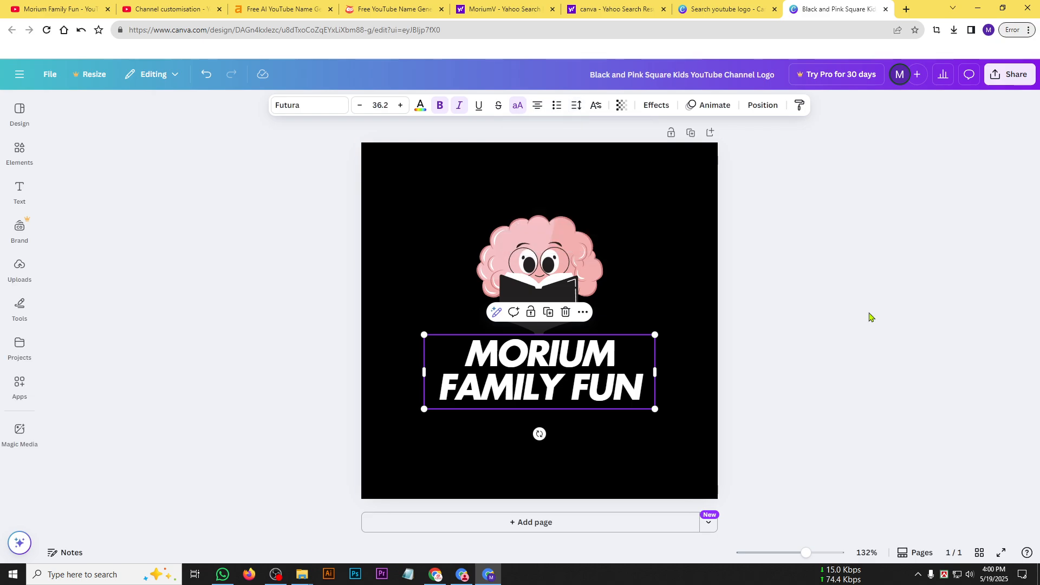
Nudge the title slightly up towards the book, keeping it horizontally centred.
left_click(827, 377)
mouse_move(572, 373)
left_mouse_down()
mouse_move(567, 389)
mouse_move(569, 374)
mouse_move(602, 395)
mouse_move(585, 384)
left_mouse_up()
left_click(539, 259)
left_click(600, 393)
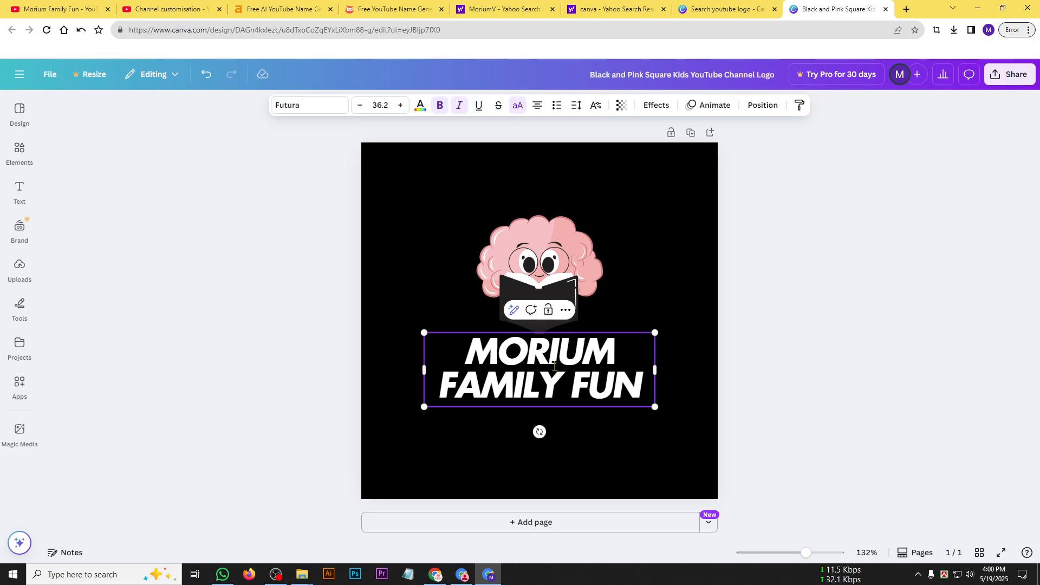
Try the deep violet default colour on the word "MORIUM" in the title.
double_click(603, 350)
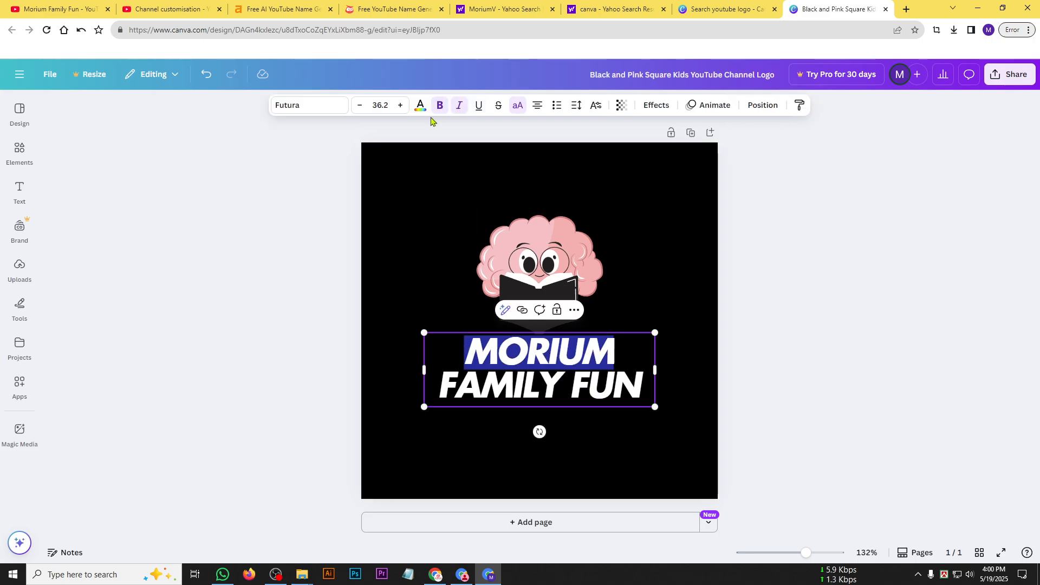
triple_click(567, 351)
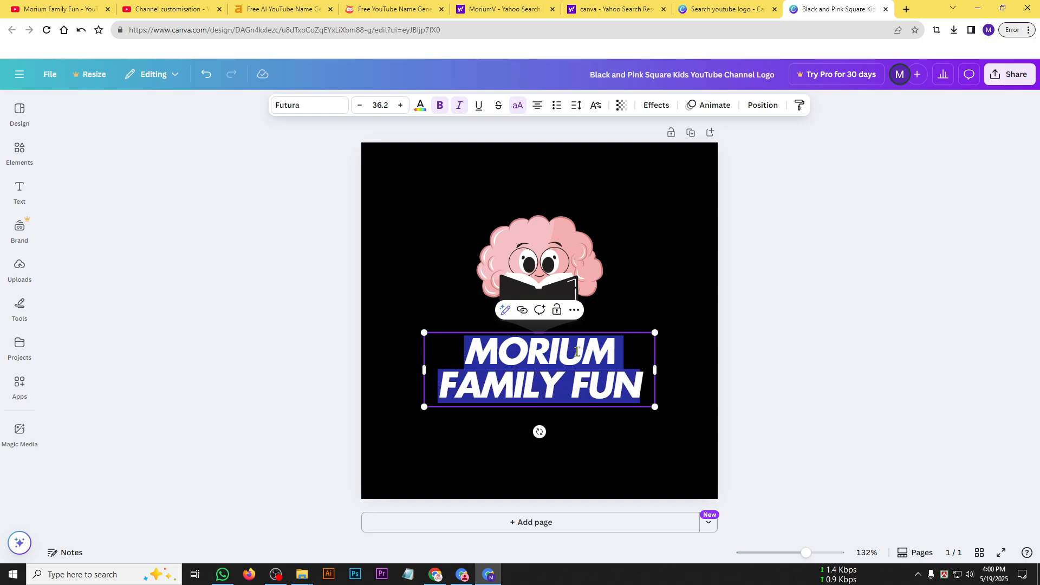
left_click_drag(621, 352, 467, 307)
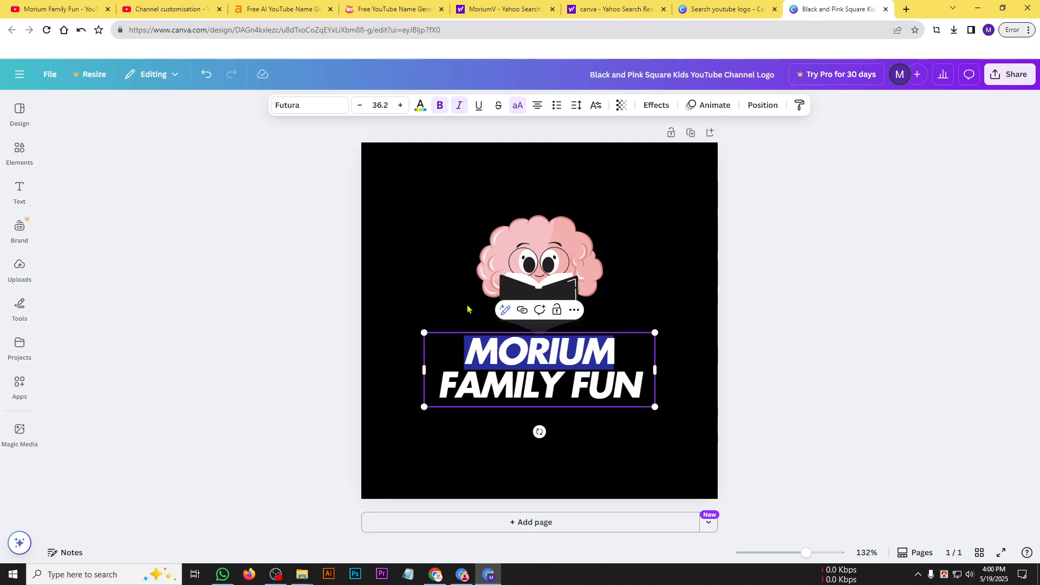
left_click(421, 106)
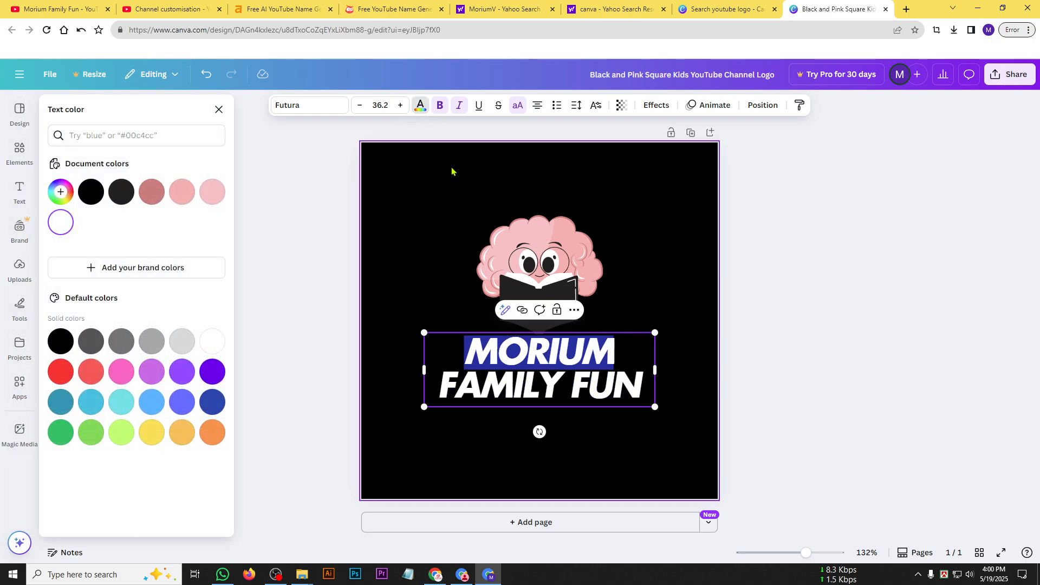
left_click(212, 371)
left_click(865, 378)
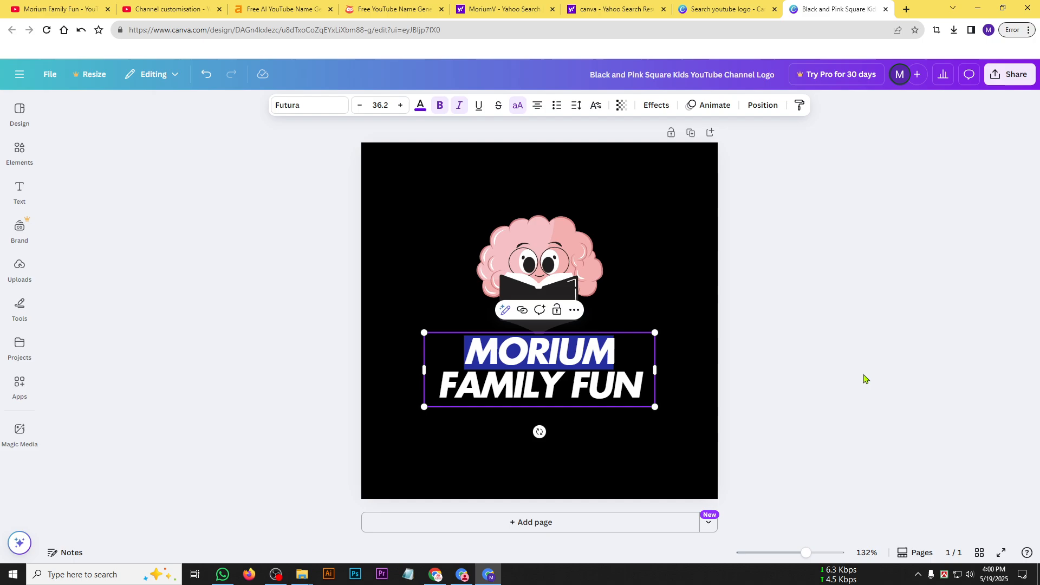
Colour the title's second line, "FAMILY FUN", with the light salmon pink from the document colours.
double_click(574, 386)
left_click(626, 385)
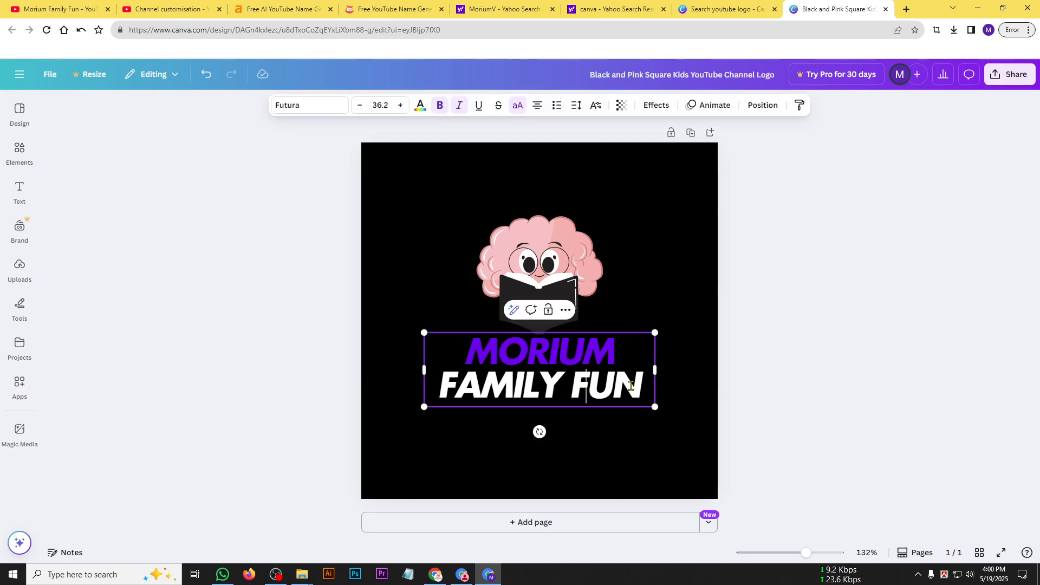
left_click_drag(637, 385, 438, 385)
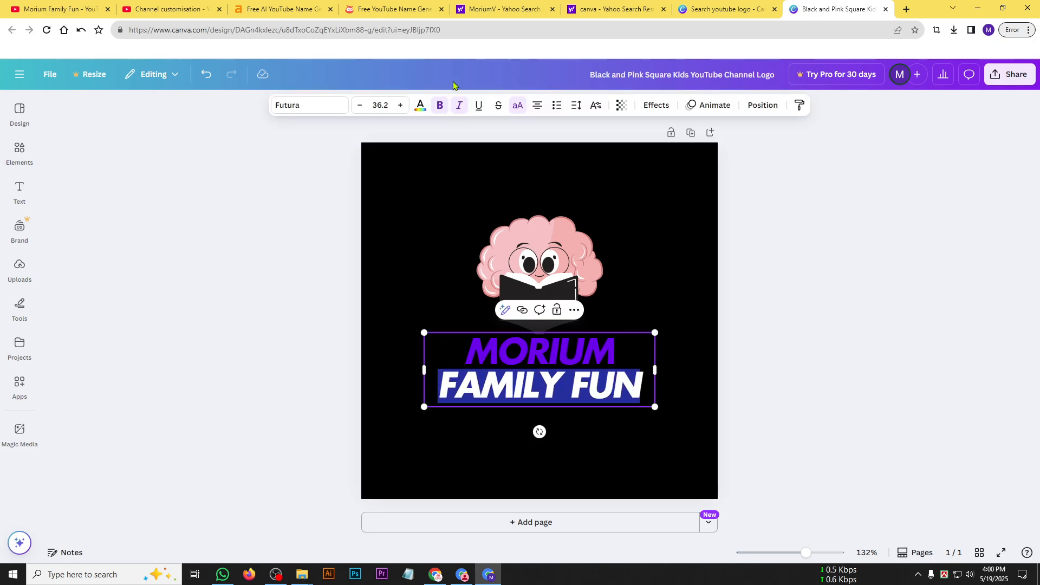
left_click(420, 108)
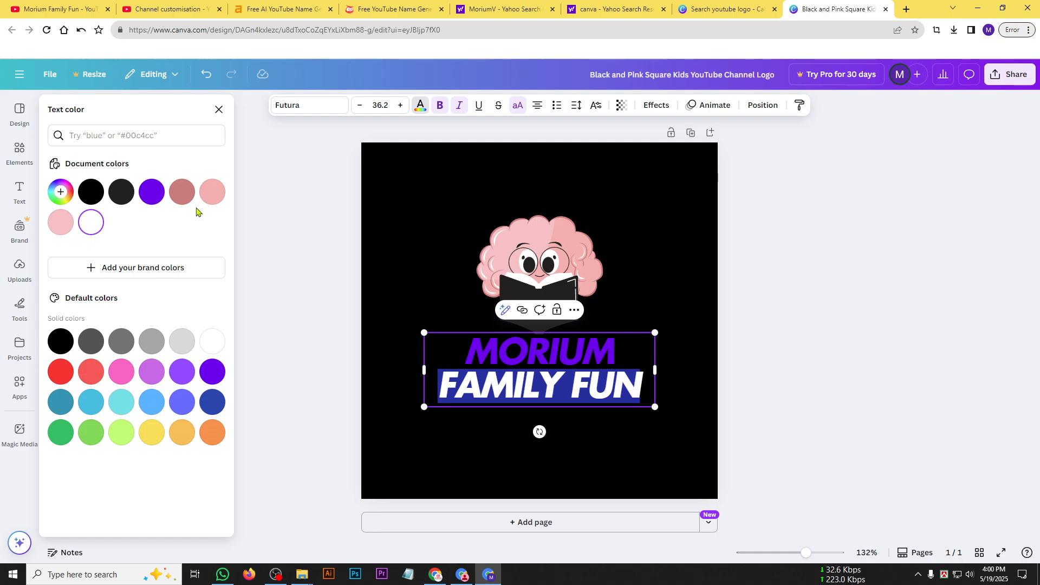
left_click(212, 192)
key("Escape")
left_click(727, 363)
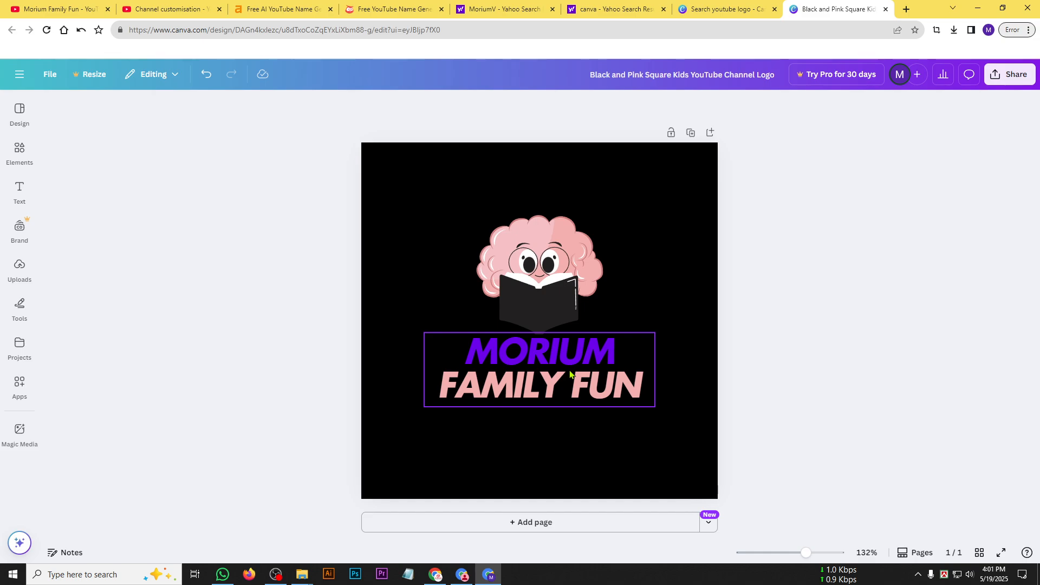
Set only the word "MORIUM" in the title to white from the document colours.
left_click(566, 354)
left_click(565, 347)
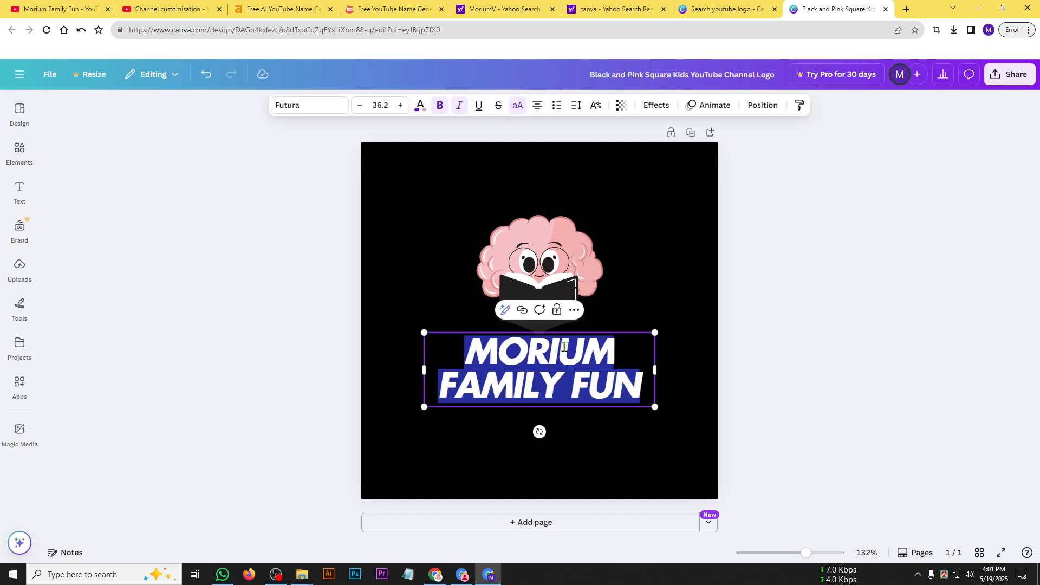
double_click(564, 347)
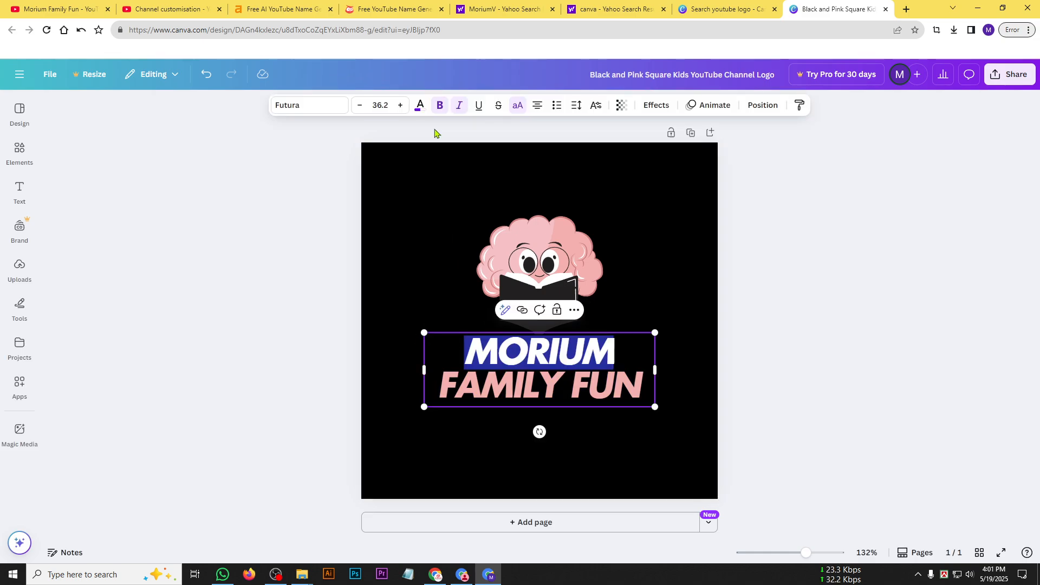
left_click(420, 105)
left_click(90, 223)
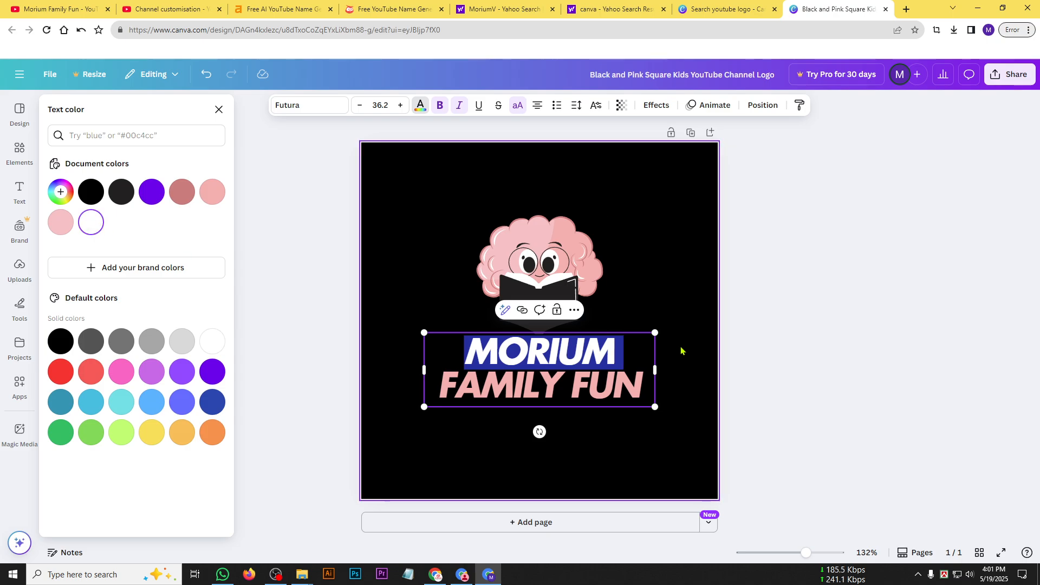
left_click(687, 354)
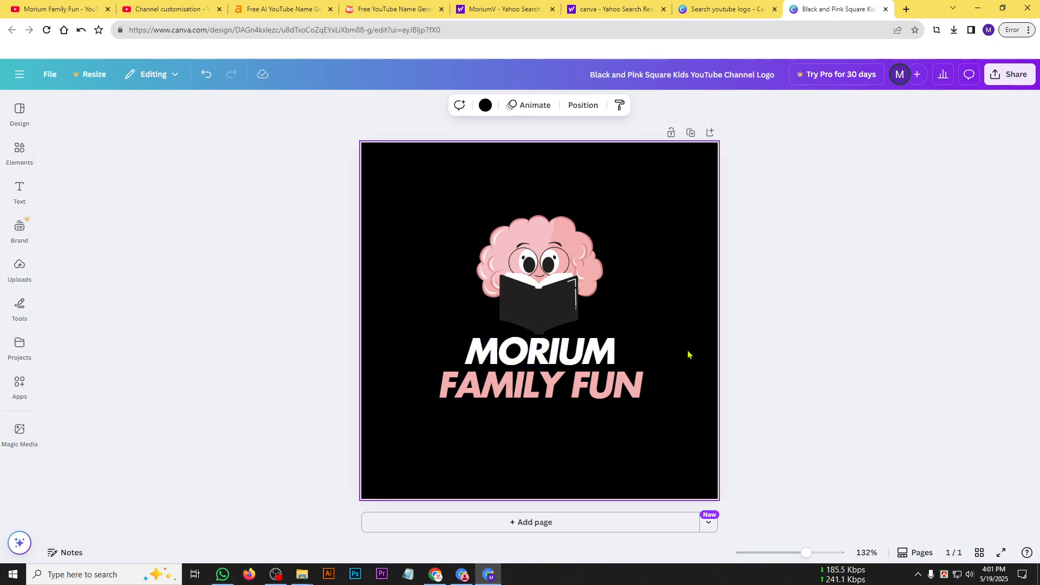
left_click(814, 379)
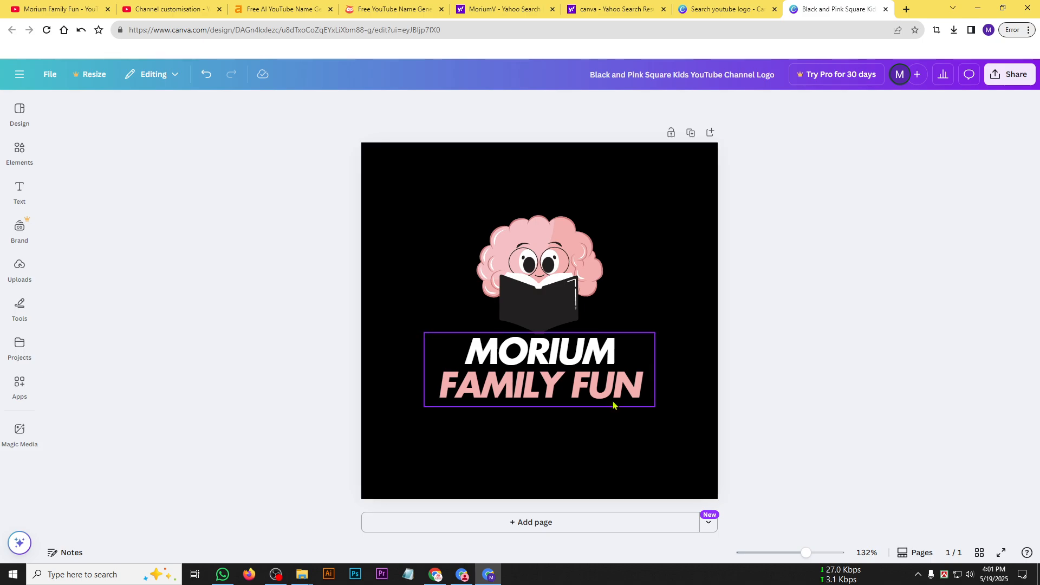
Download the finished logo as a PNG at 500 × 500 px and save the file.
left_click(1010, 74)
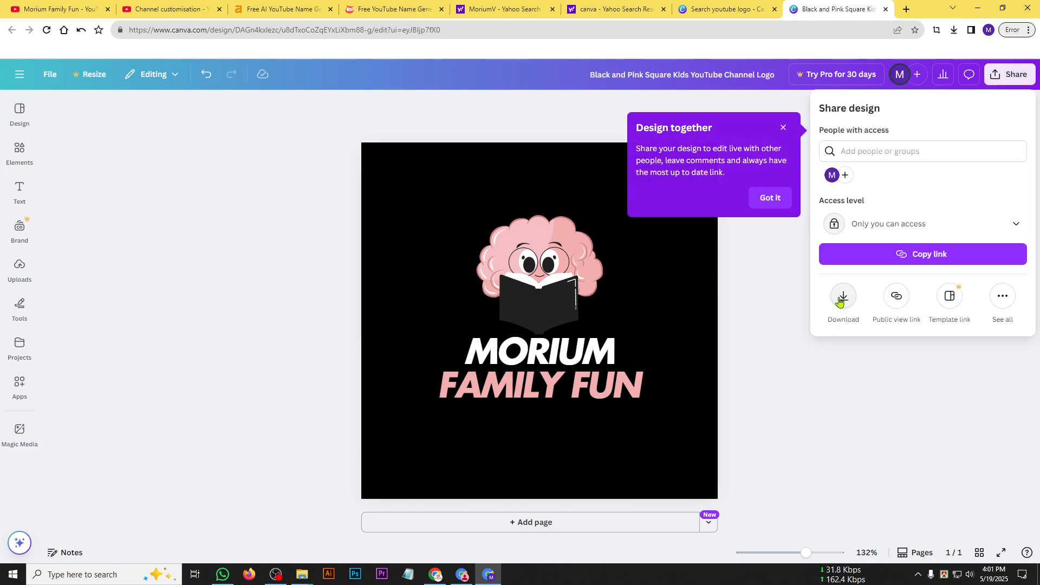
left_click(839, 299)
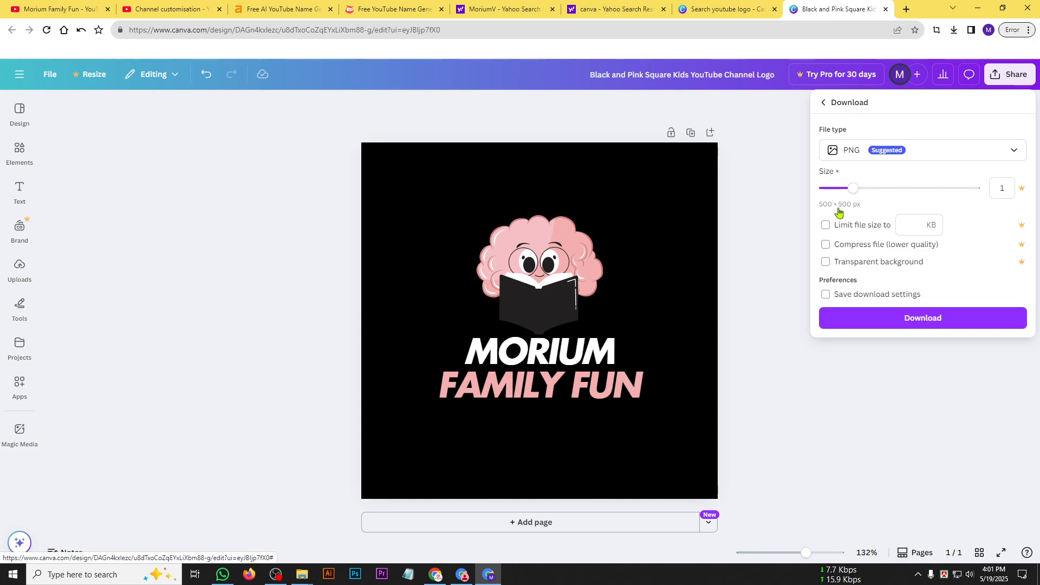
left_click(896, 324)
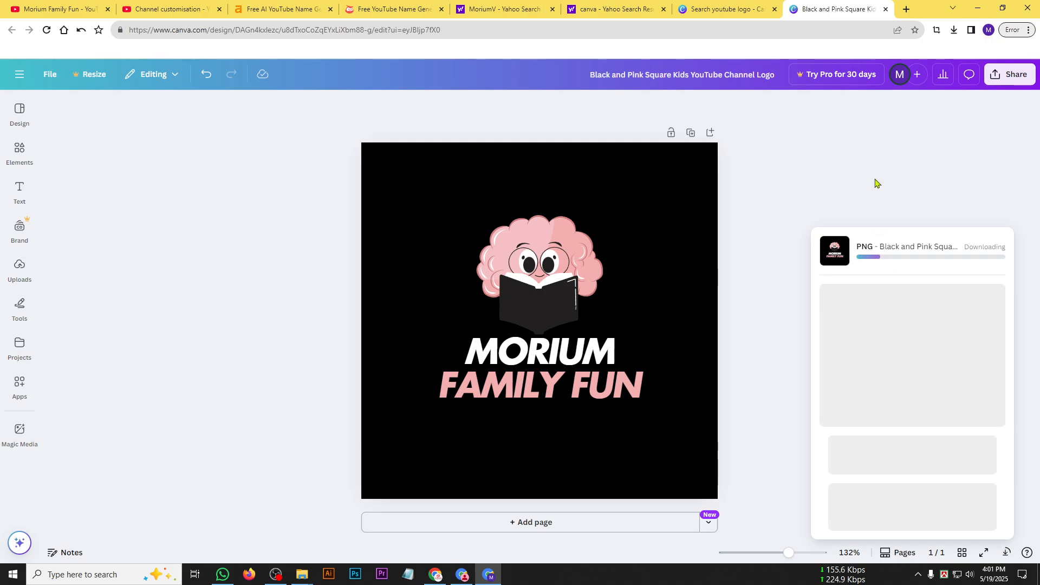
left_click(569, 327)
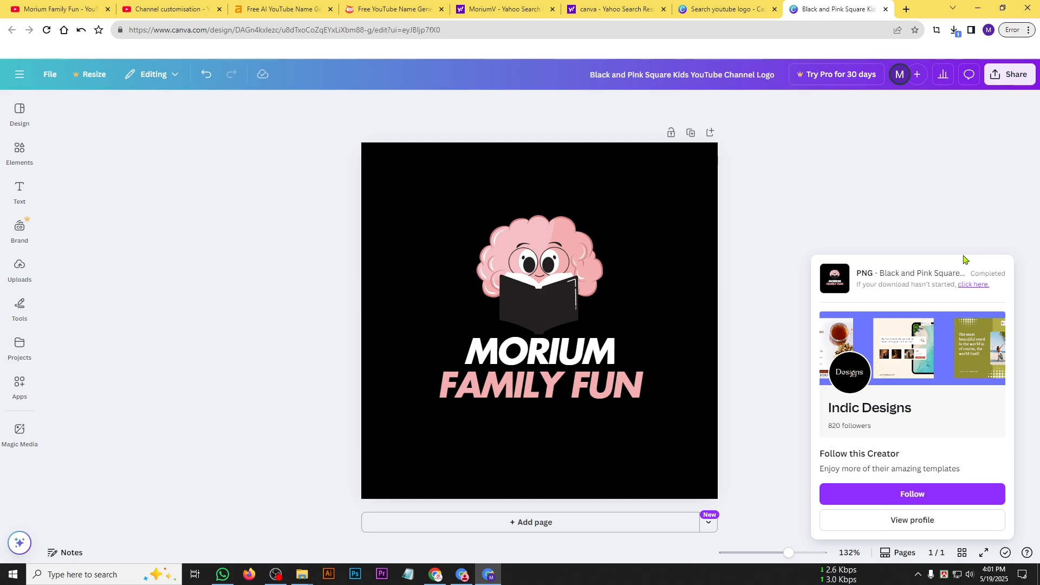
Copy the channel name "Morium Family Fun" from the YouTube channel page and minimise this browser window.
left_click(59, 9)
left_click(474, 134)
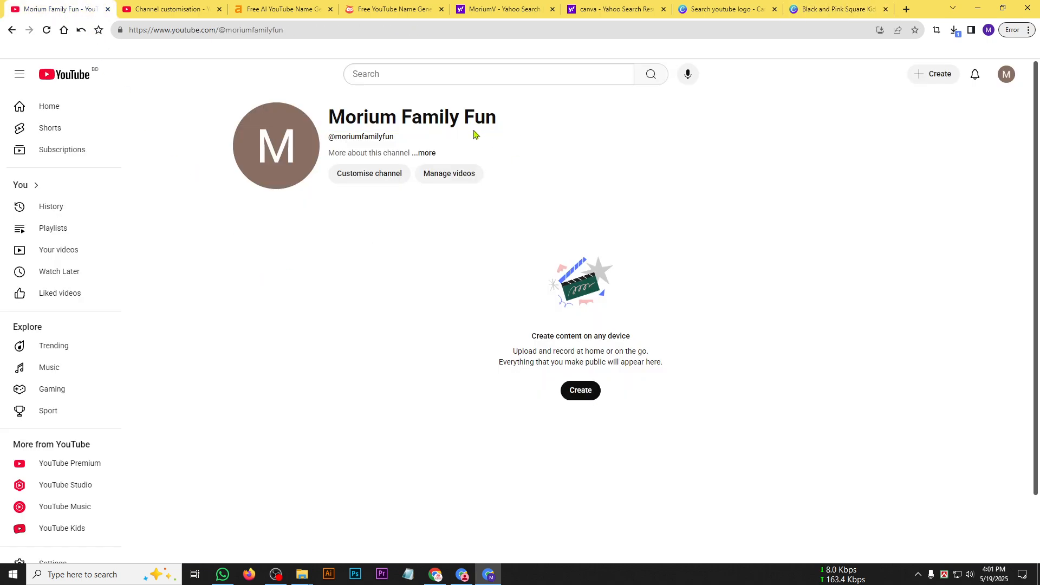
left_click_drag(494, 119, 332, 106)
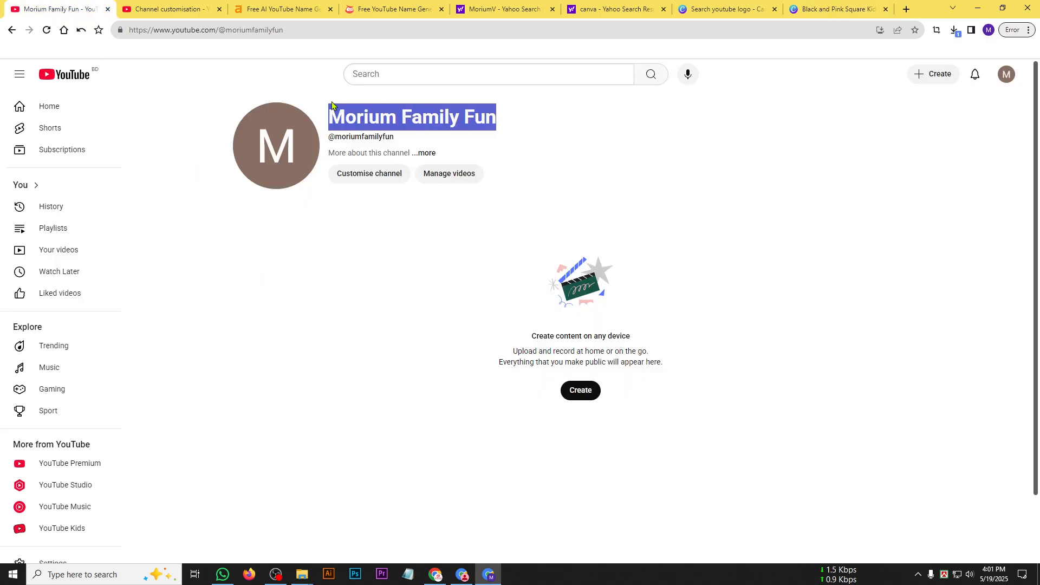
right_click(426, 118)
left_click(449, 129)
left_click(976, 11)
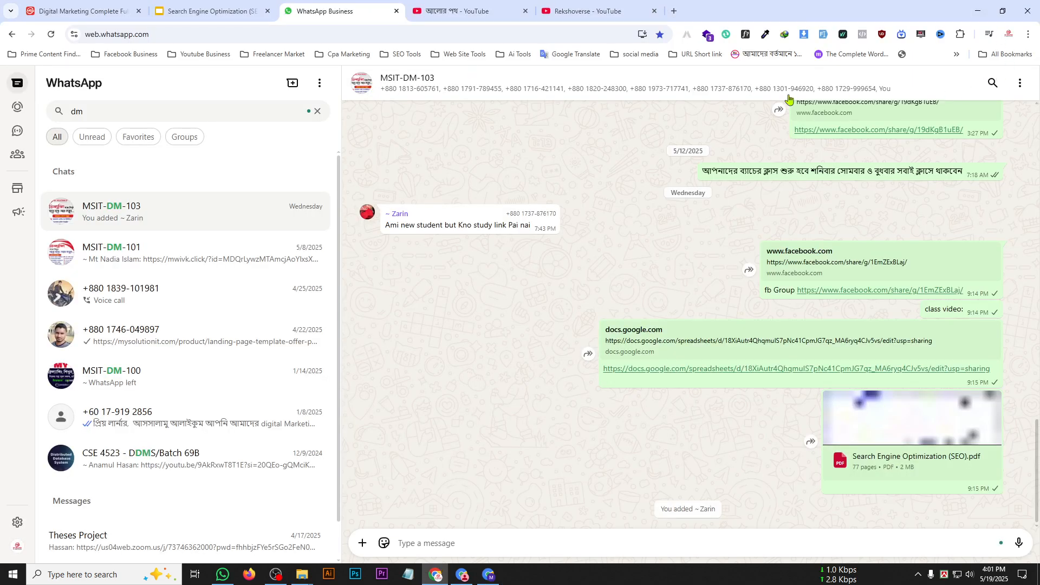
Switch to the browser window with the new YouTube channel and show the downloaded logo in its folder.
left_click(978, 11)
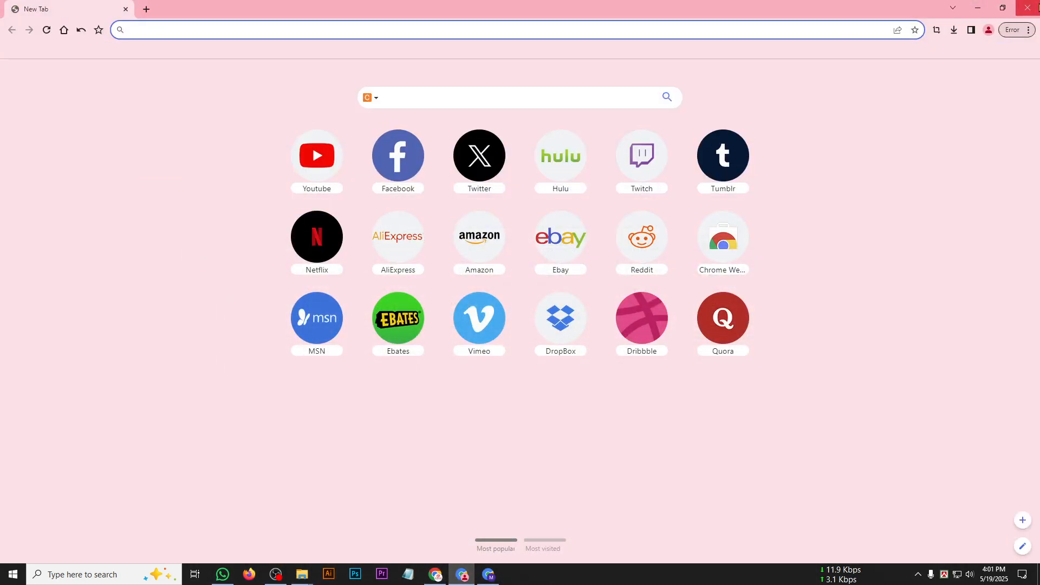
left_click(490, 575)
left_click(955, 32)
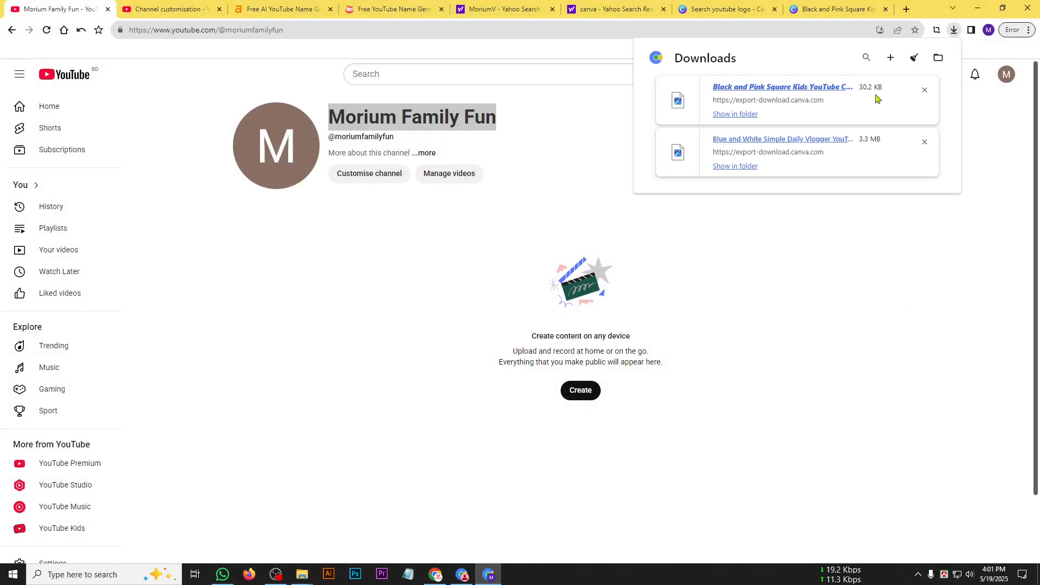
left_click(746, 116)
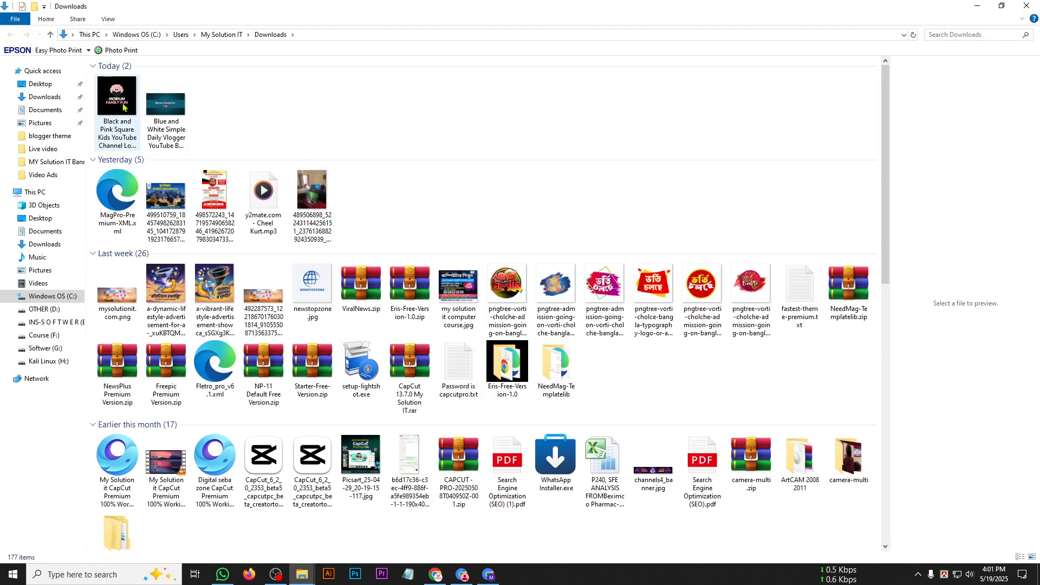
Rename the downloaded Black and Pink Square Kids YouTube Channel Logo file as "Morium Family Fun Logo.png".
left_click(120, 113)
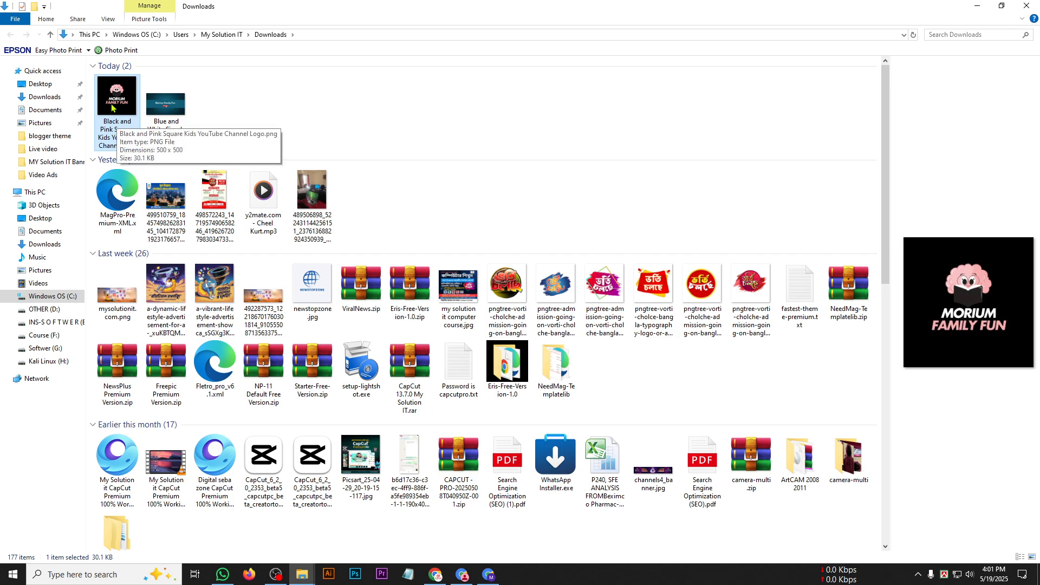
right_click(112, 104)
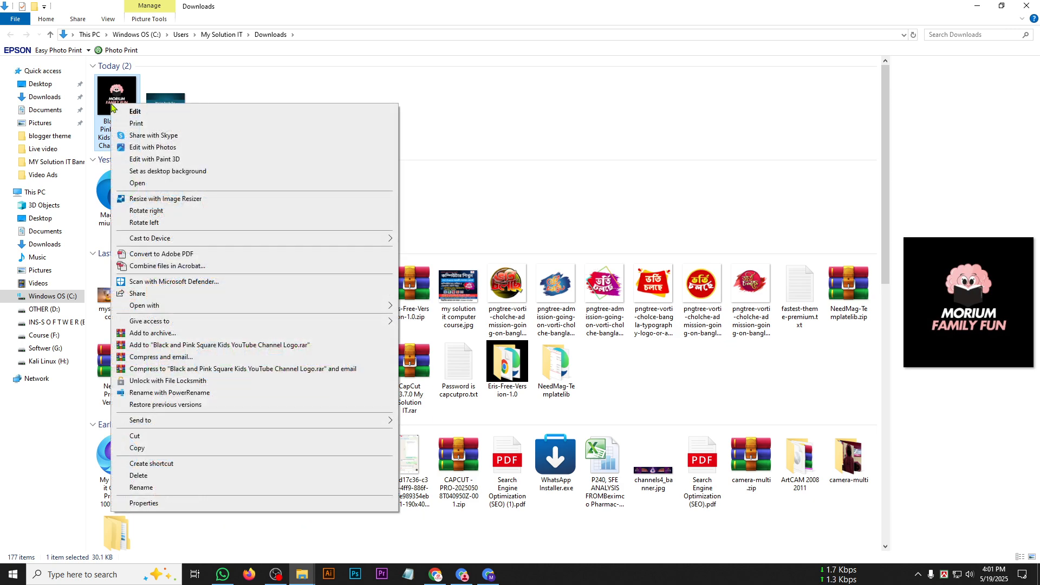
left_click(168, 486)
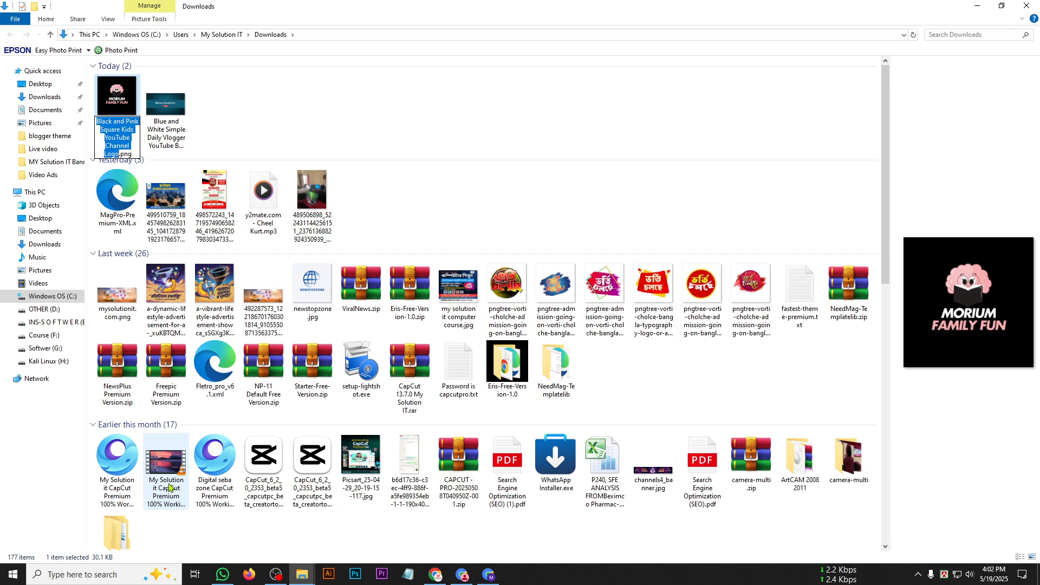
key("BackSpace")
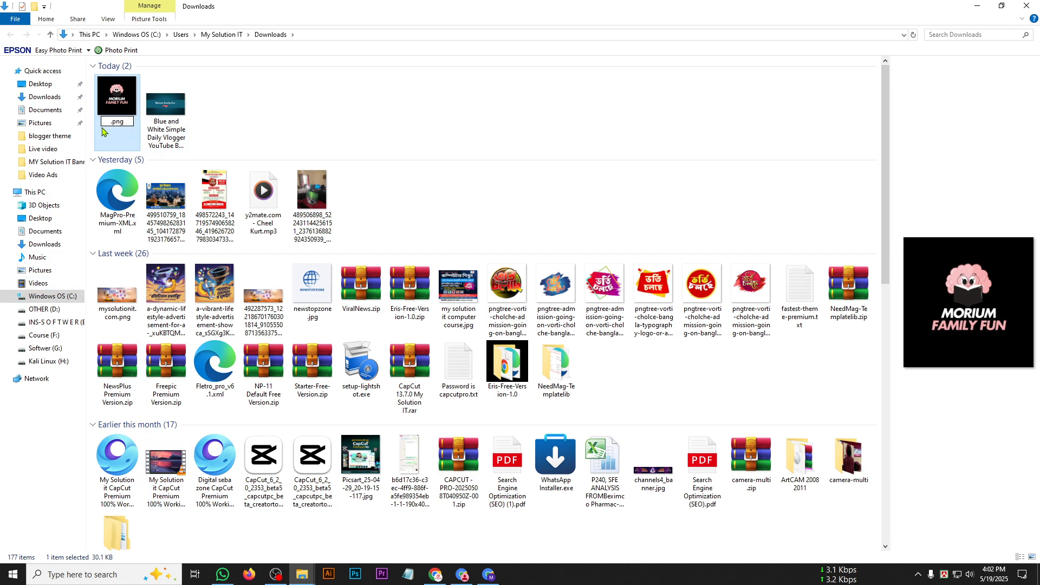
key("ctrl+v")
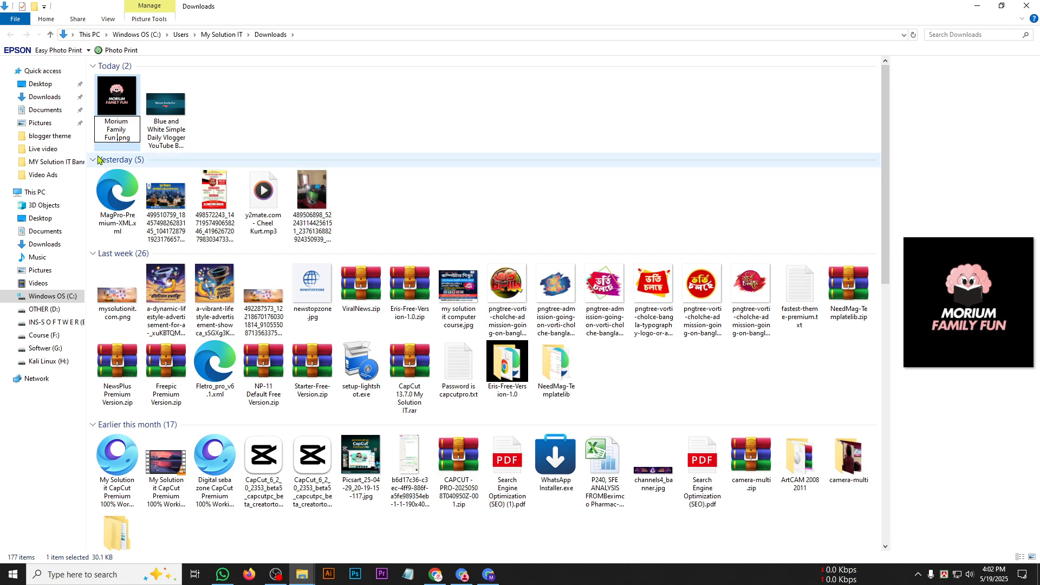
type("Logo")
key("Return")
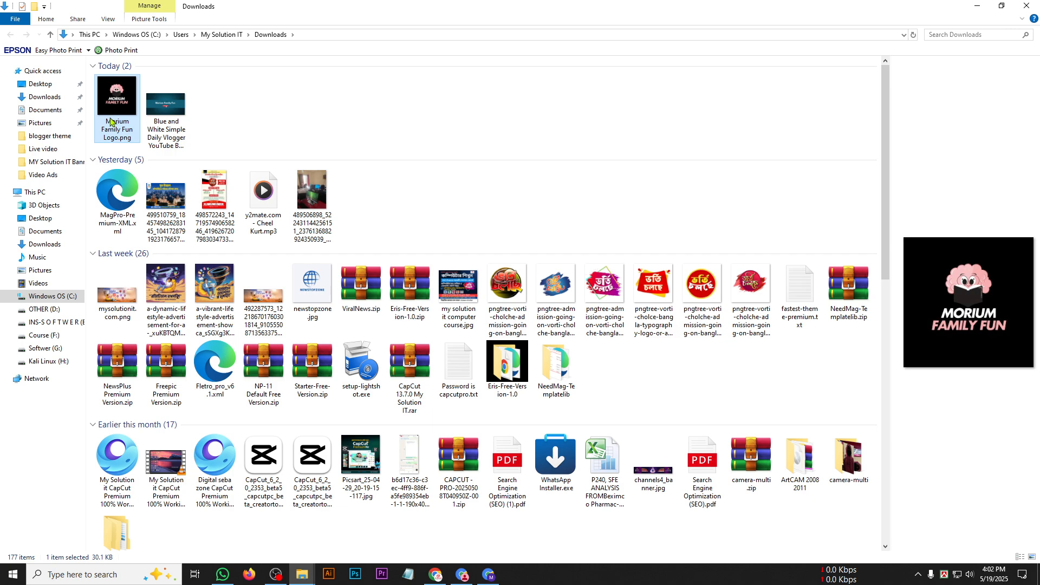
Rename the downloaded Blue and White Simple Daily Vlogger YouTube Banner file as "Morium Family Fun Banner.png".
right_click(164, 125)
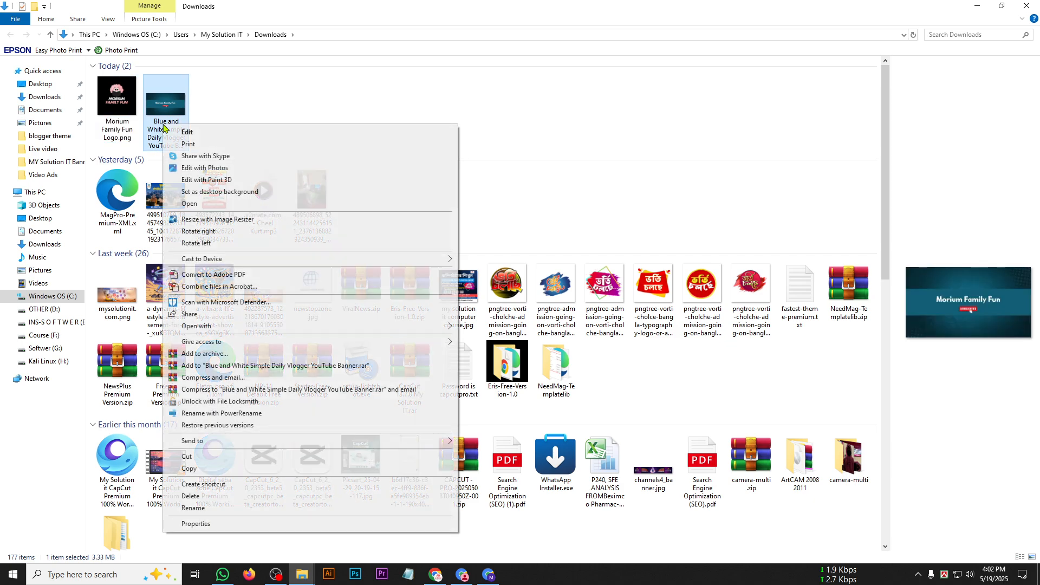
left_click(219, 508)
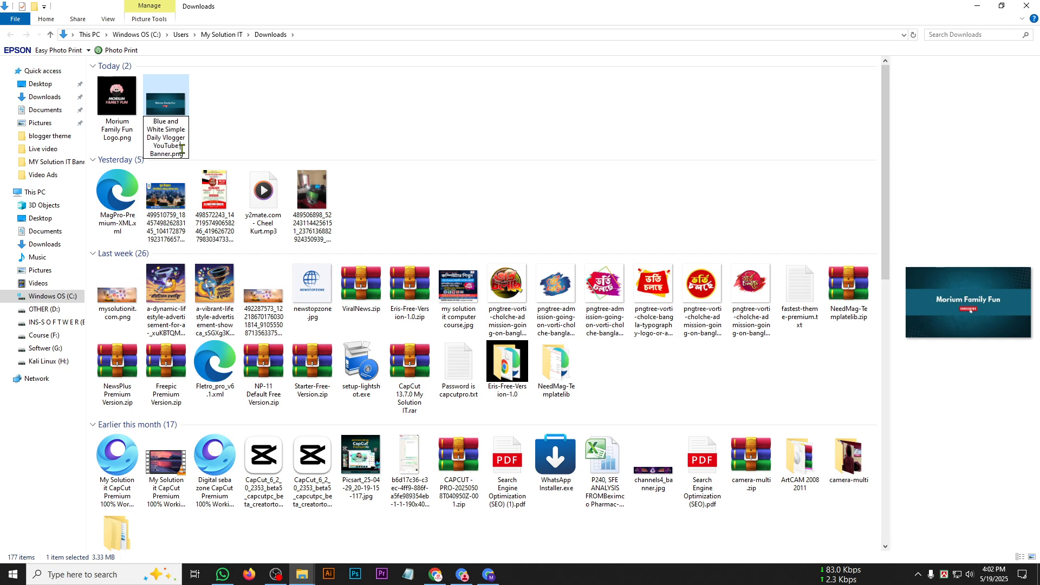
key("ctrl+v")
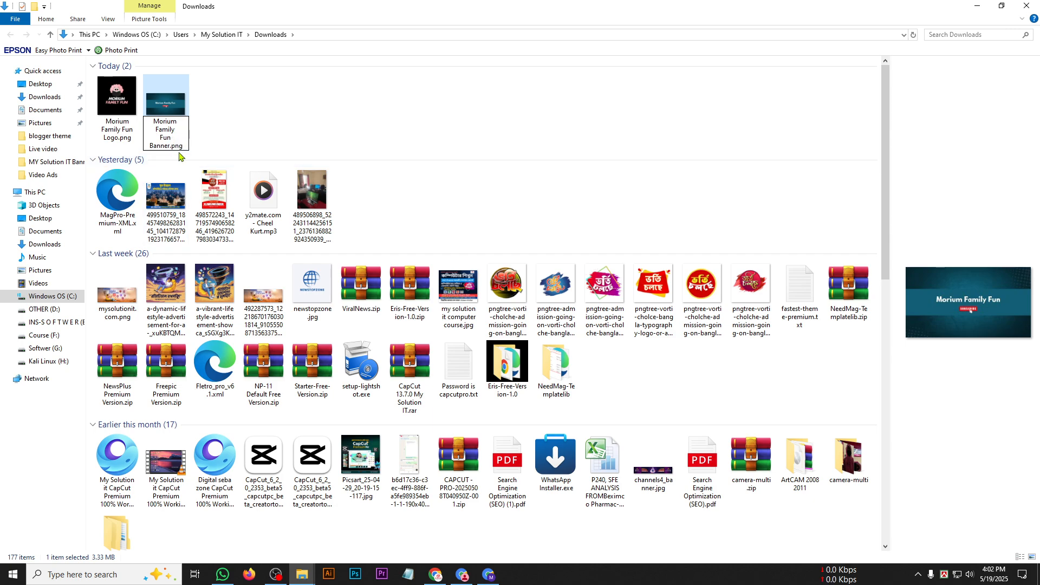
key("Return")
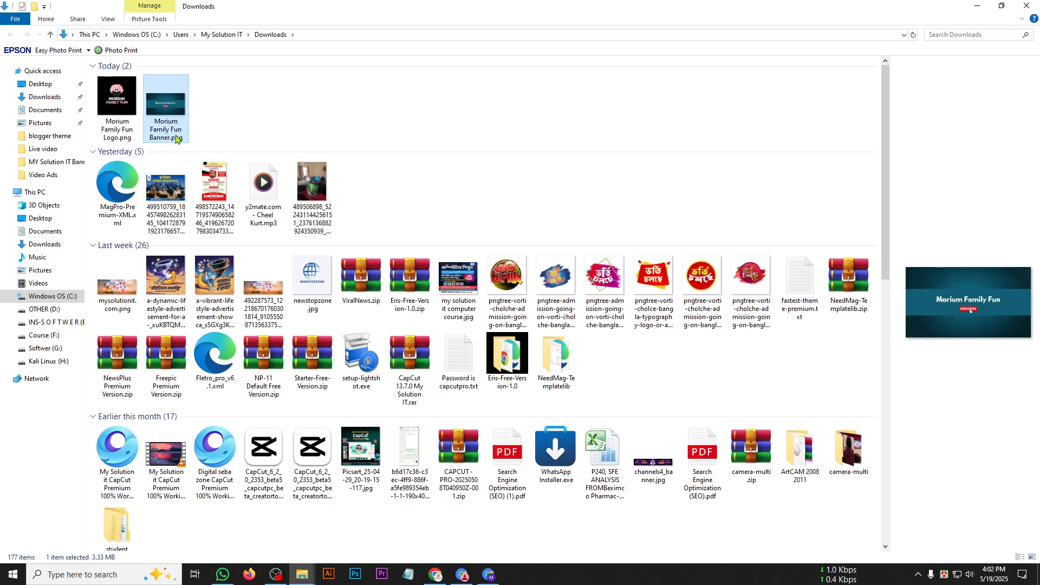
left_click(239, 124)
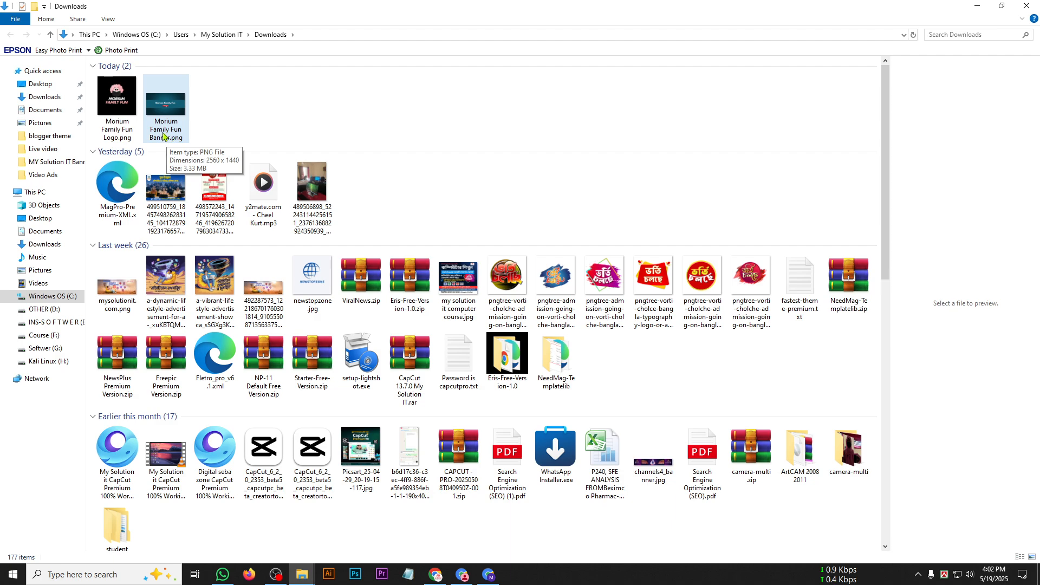
Copy the file name "Morium Family Fun Logo" from the logo image and leave its name as it is.
right_click(120, 121)
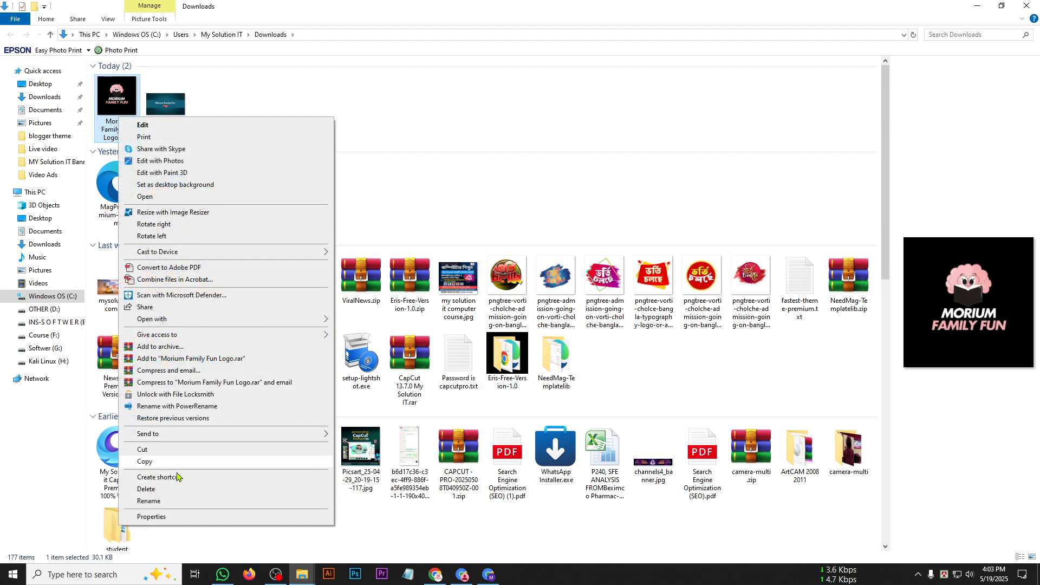
left_click(172, 502)
key("ctrl+c")
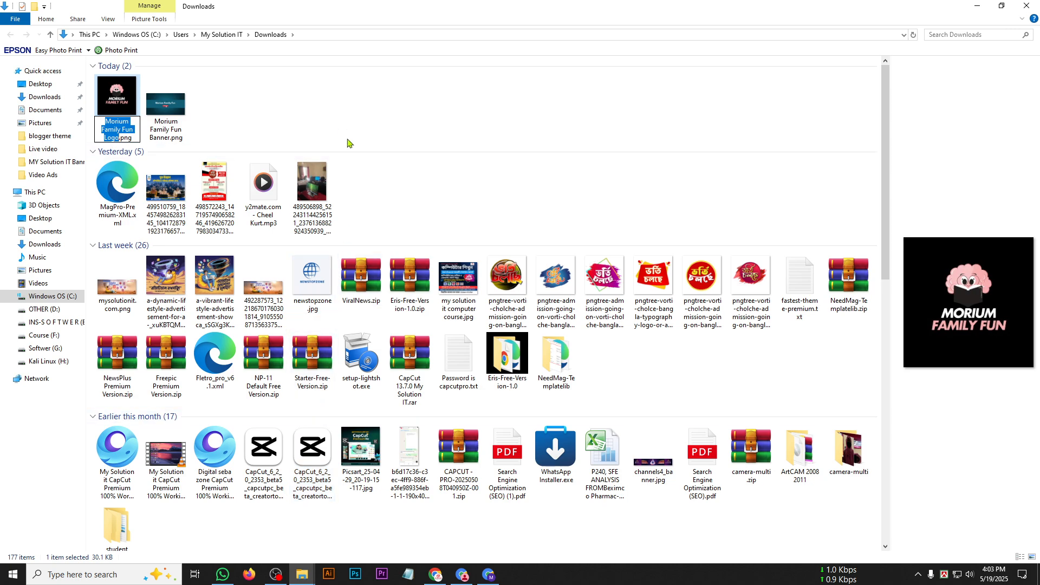
left_click(271, 140)
Examine the detailed properties of the logo image, including its origin and image dimensions, and close the properties.
right_click(114, 108)
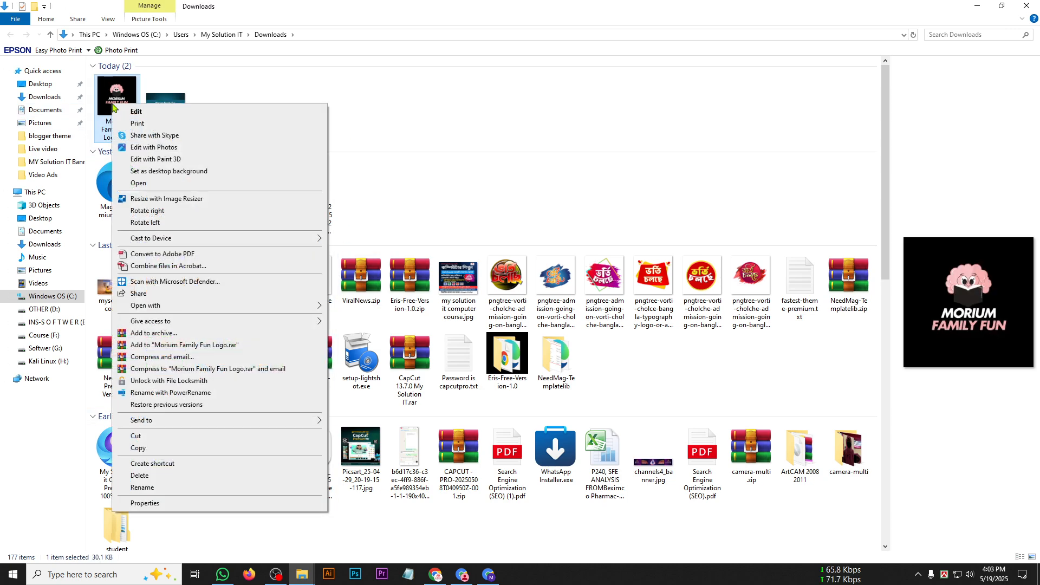
left_click(140, 503)
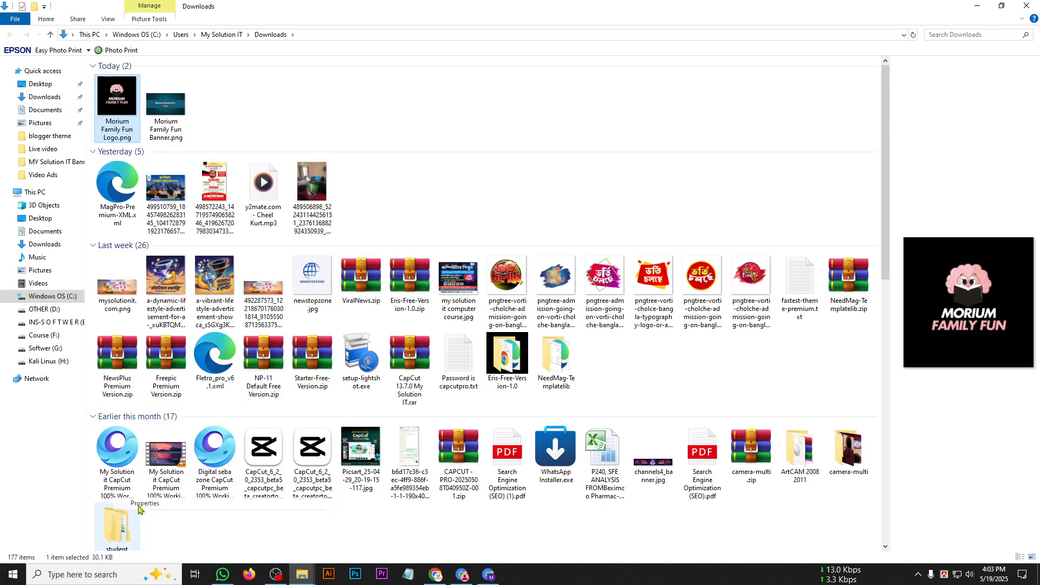
left_click(190, 131)
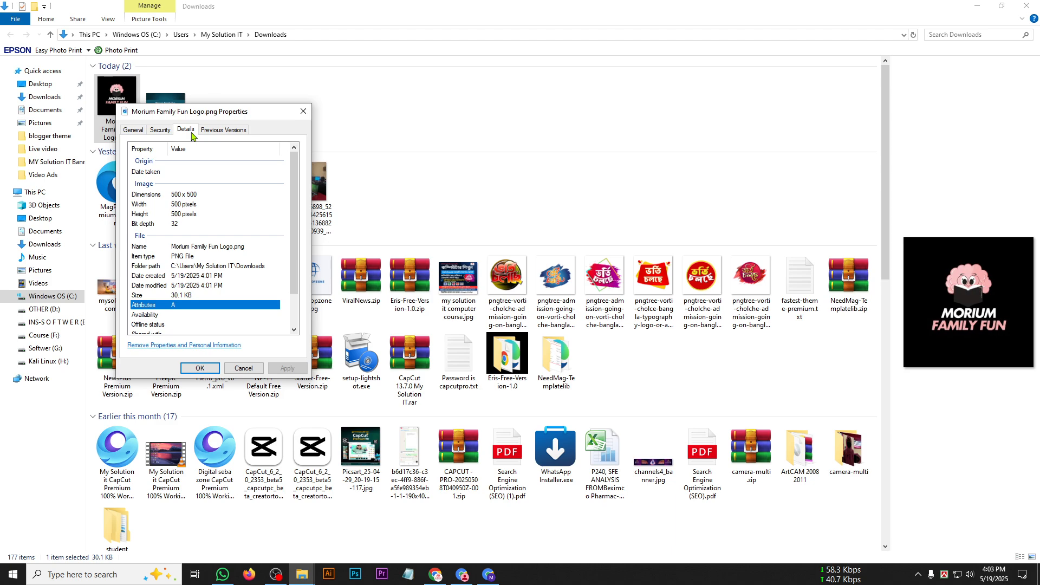
scroll(168, 233, "down", 2)
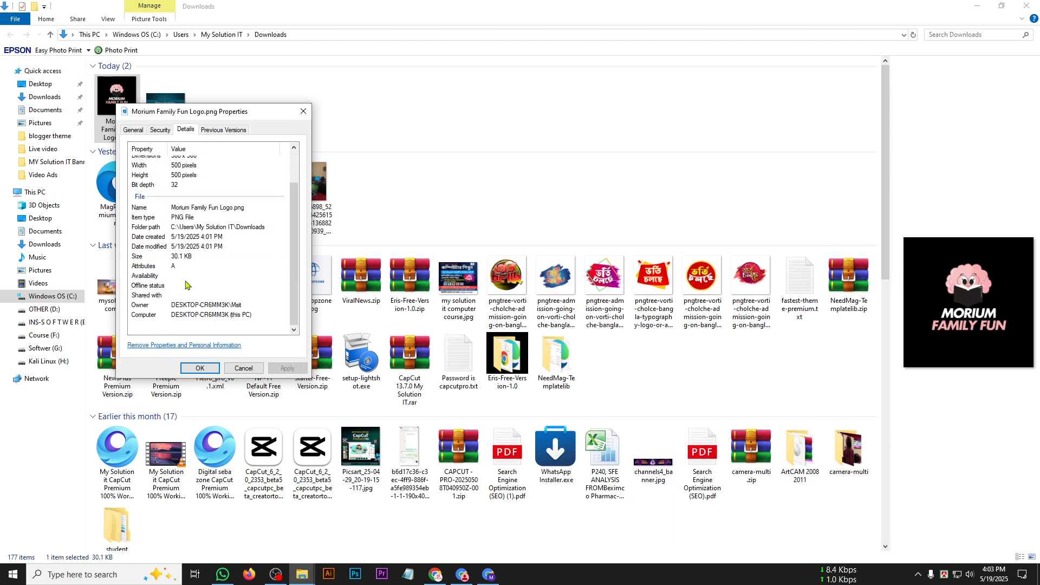
scroll(182, 203, "up", 2)
left_click(167, 174)
left_click(187, 208)
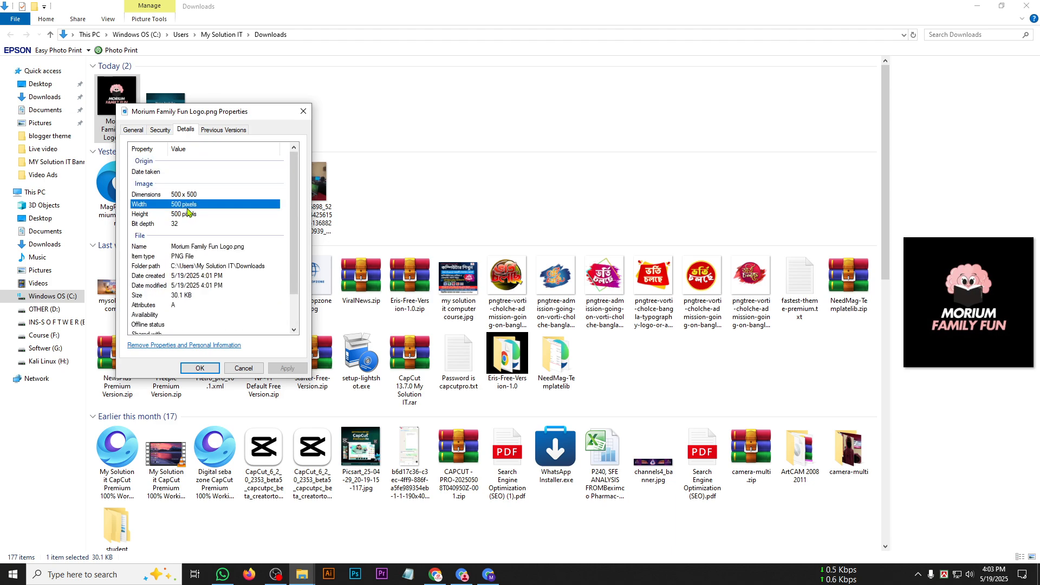
left_click(173, 171)
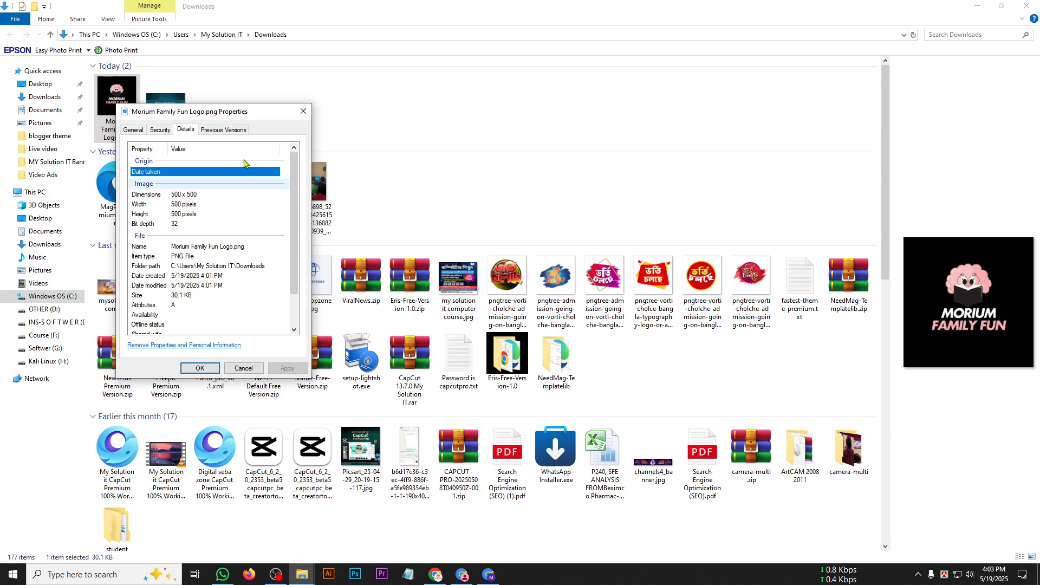
left_click(303, 111)
Examine the detailed properties of the Morium Family Fun Banner image and close the properties.
left_click(176, 103)
right_click(176, 103)
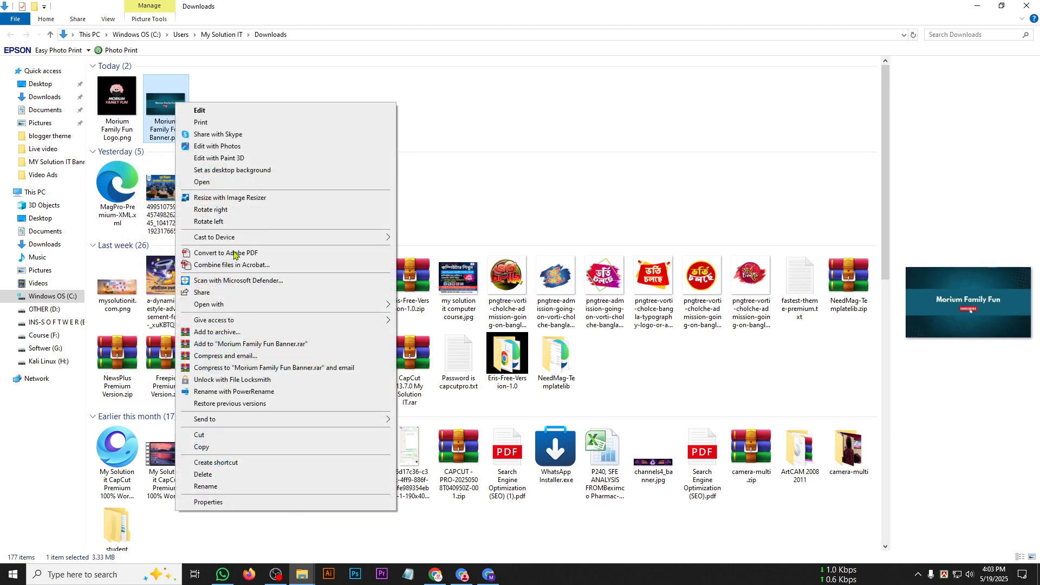
left_click(224, 498)
left_click(249, 128)
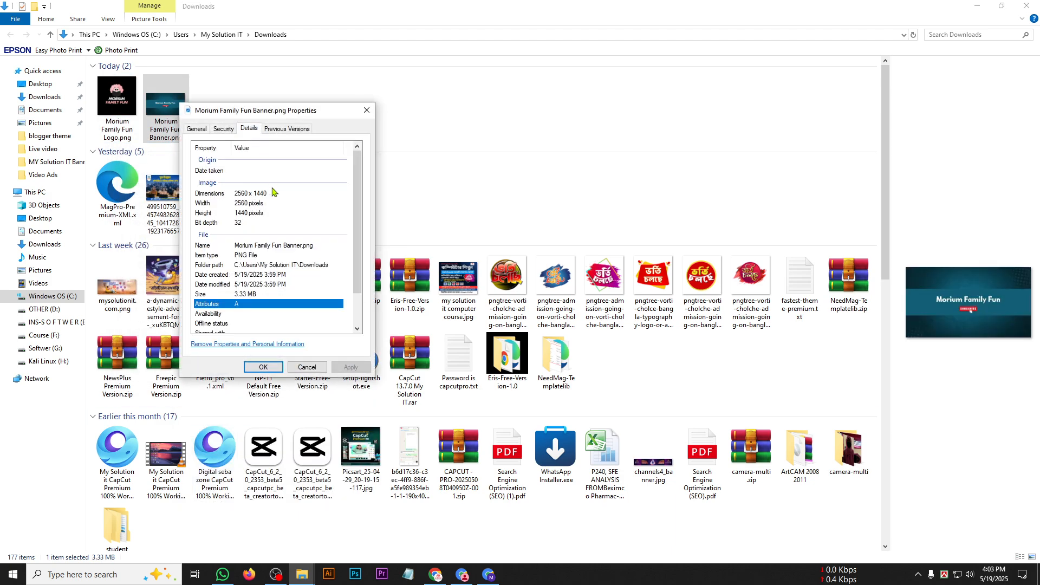
scroll(230, 258, "down", 2)
scroll(260, 266, "up", 2)
left_click(367, 111)
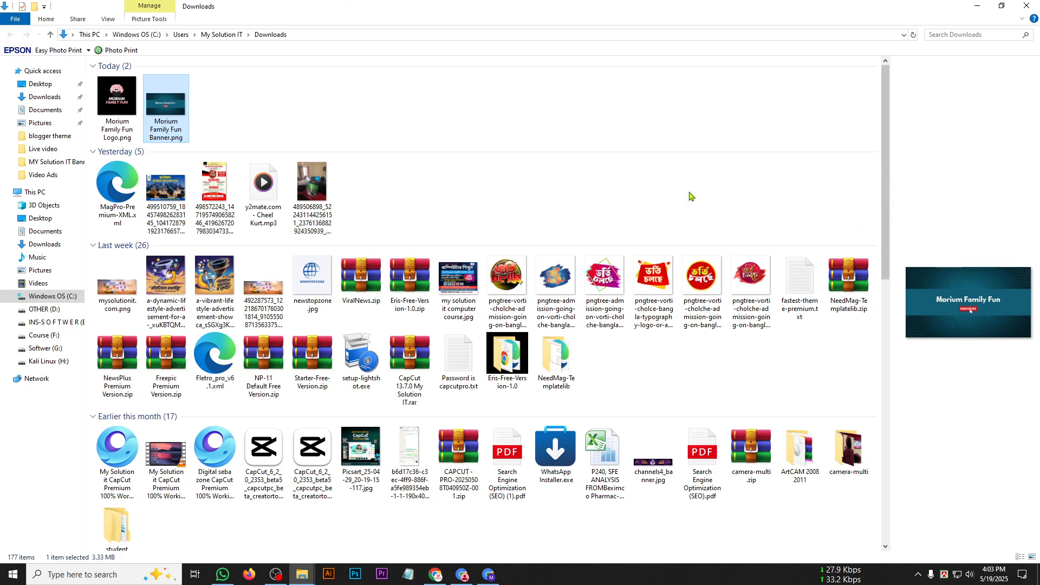
Search Google Images for "Morium Family Fun Logo" in a new tab of the other Chrome window and close the tab.
left_click(436, 575)
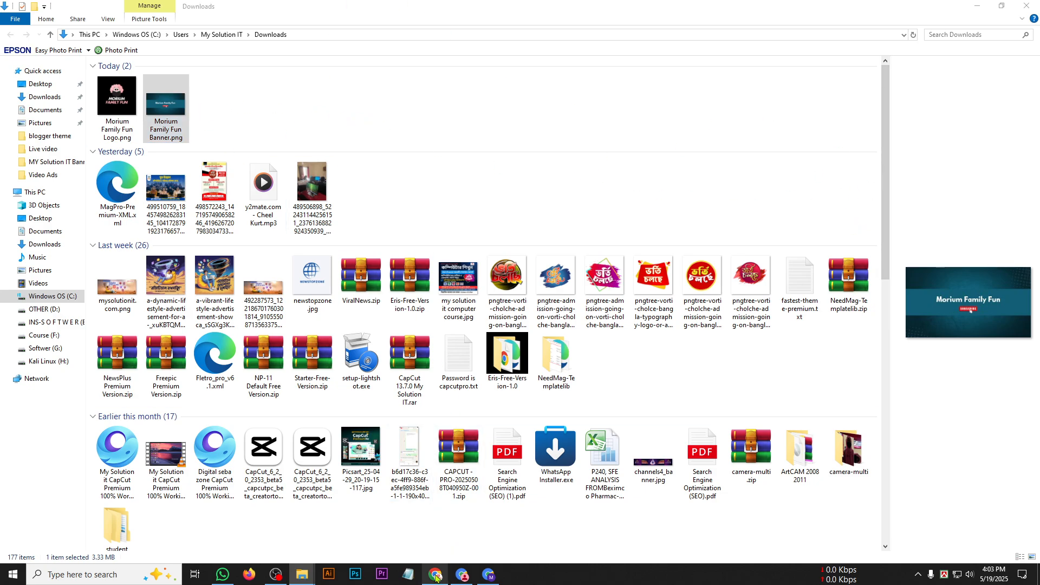
left_click(676, 12)
key("ctrl+v")
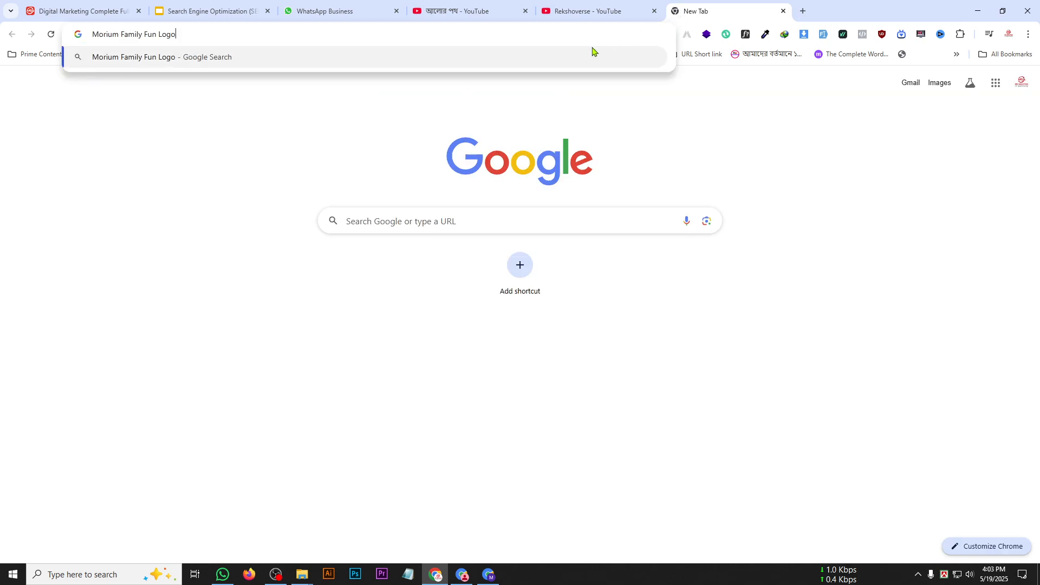
key("Return")
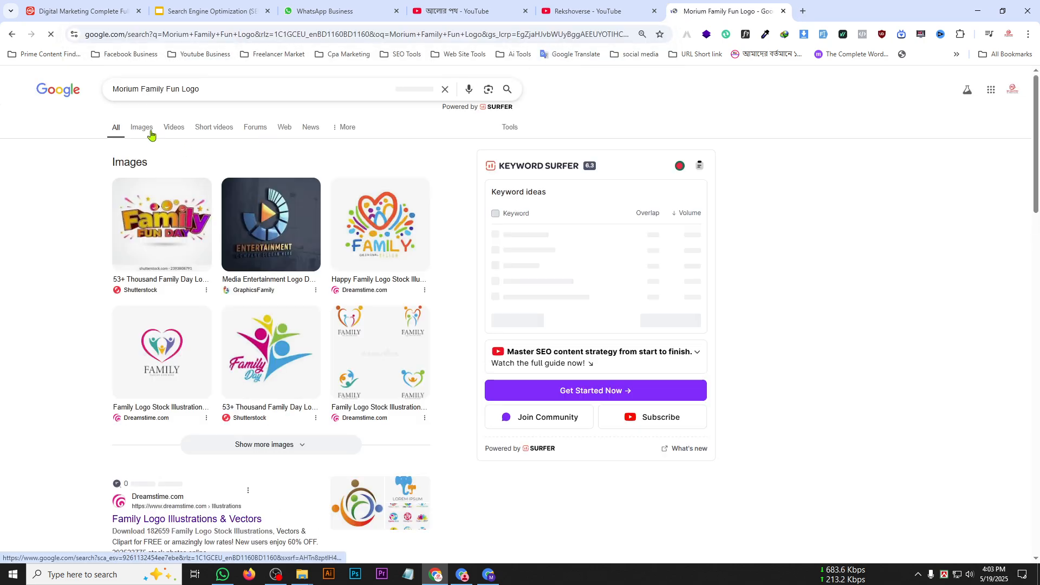
left_click(142, 127)
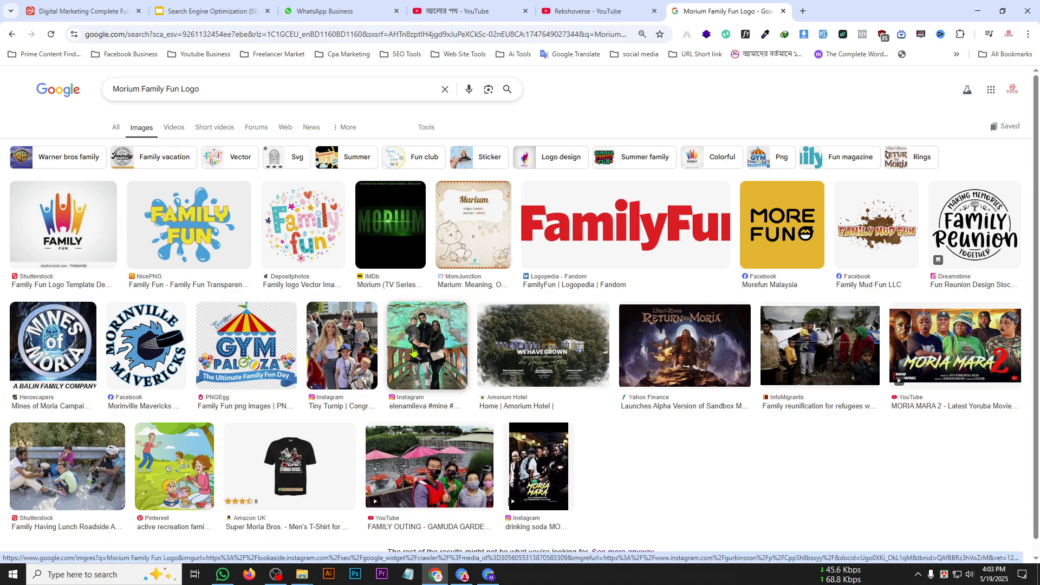
left_click(783, 10)
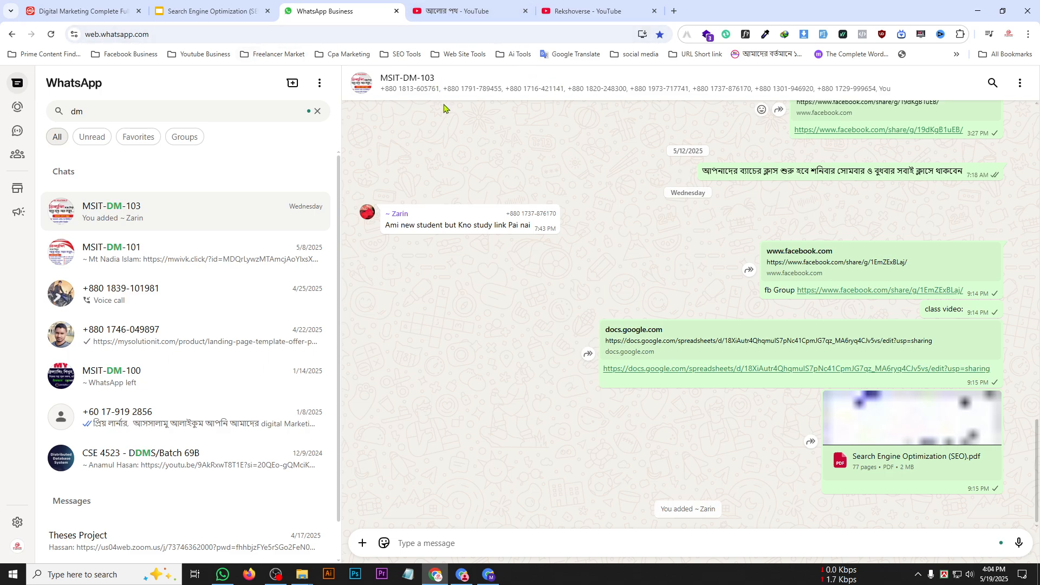
left_click(456, 15)
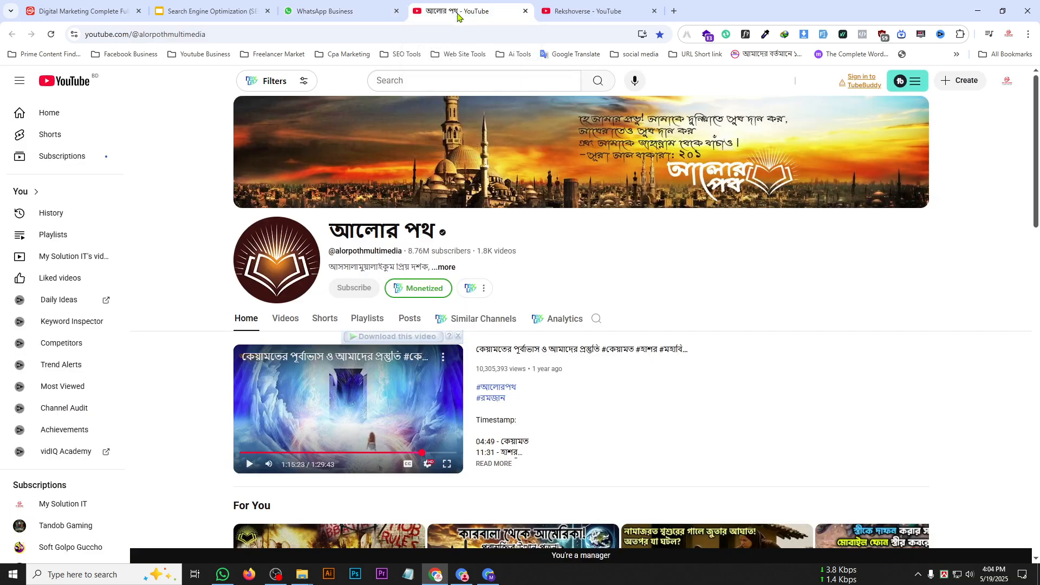
left_click(102, 10)
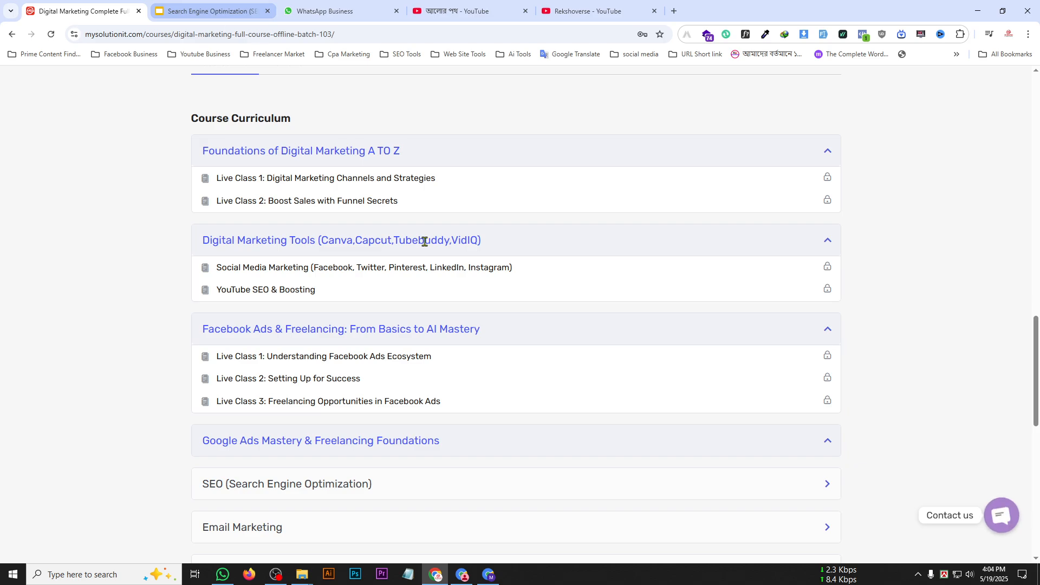
mouse_move(488, 576)
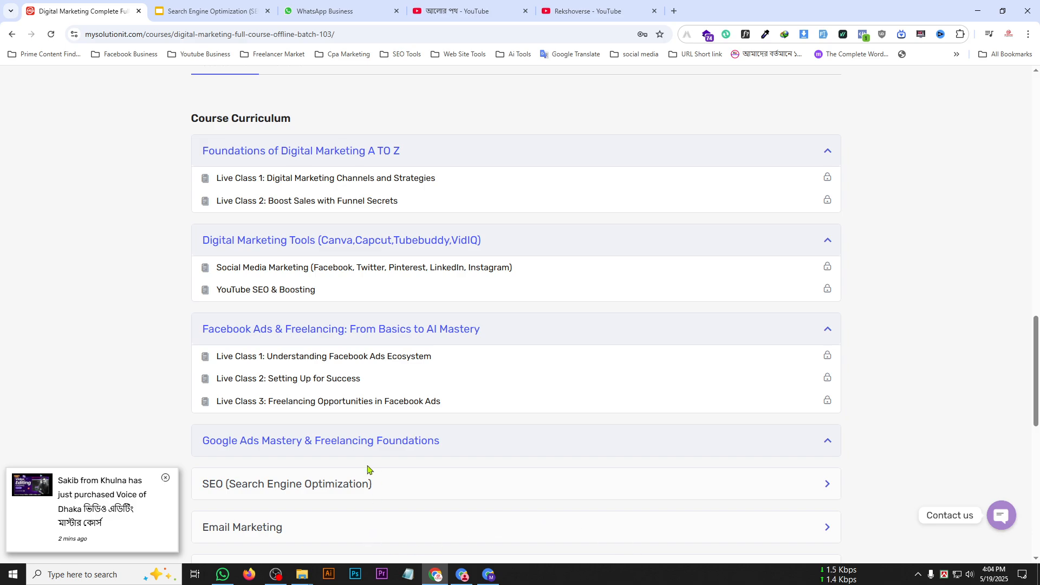
mouse_move(278, 579)
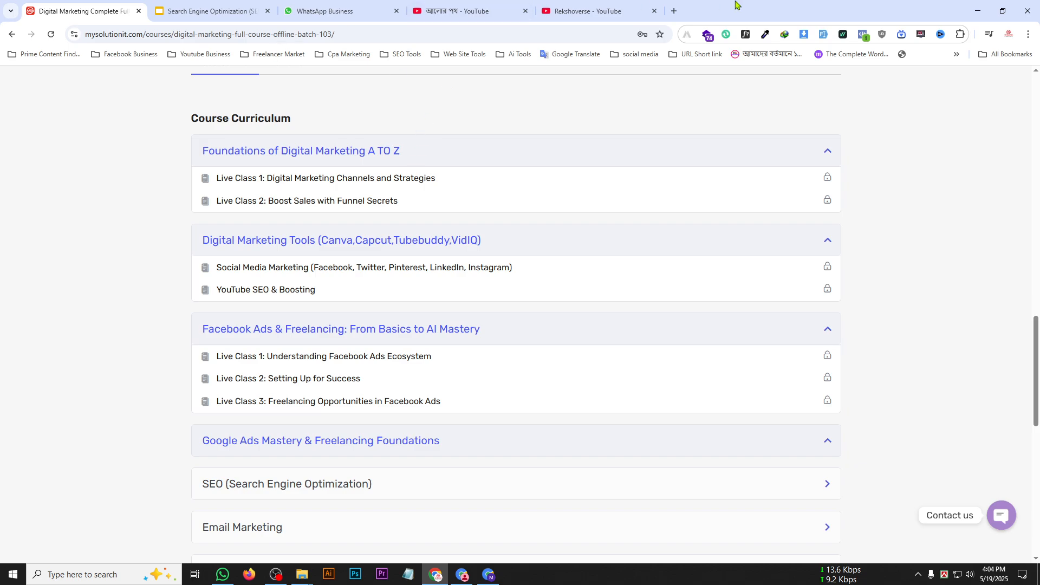
left_click(587, 11)
left_click(466, 11)
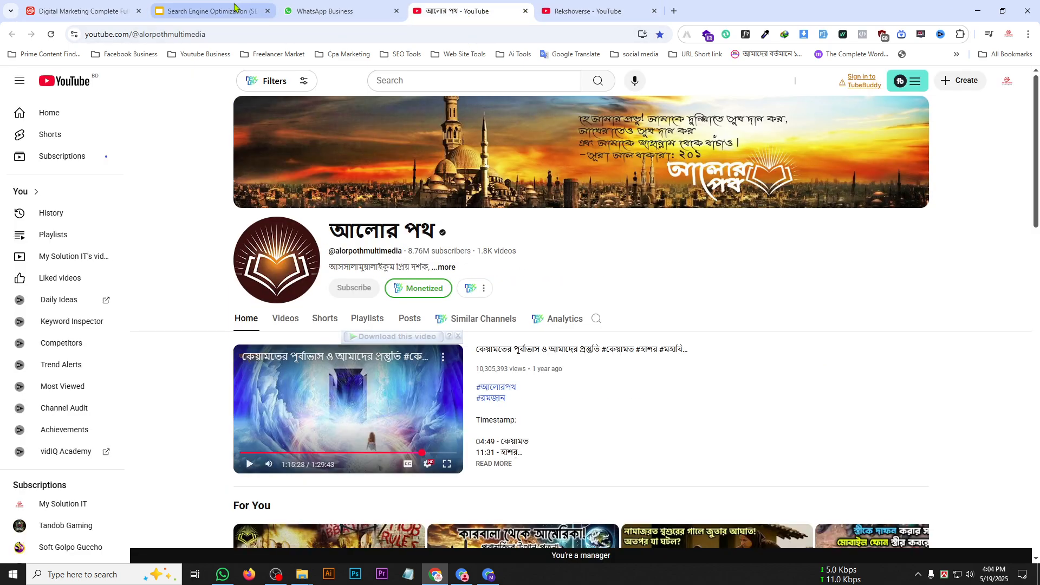
Switch to the Channel customisation page in the other browser window and upload Morium Family Fun Banner.png from Downloads as the banner image, keeping the default crop.
left_click(488, 574)
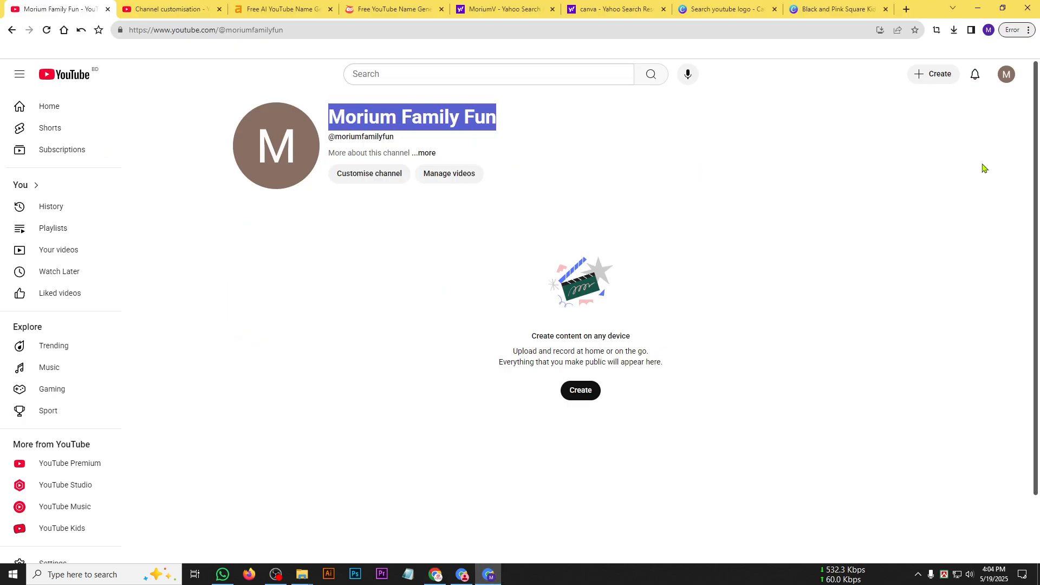
left_click(209, 8)
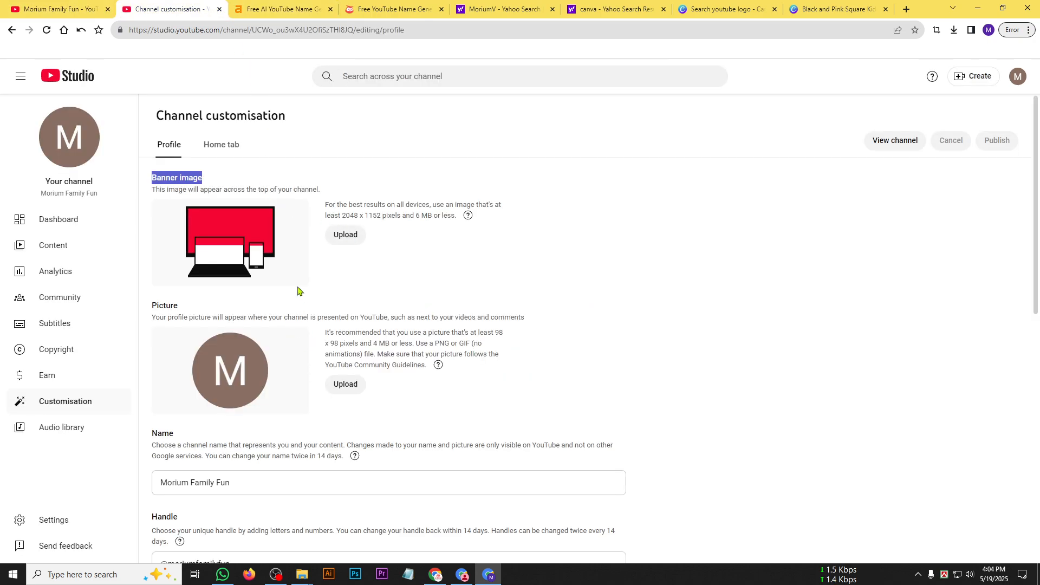
left_click(365, 270)
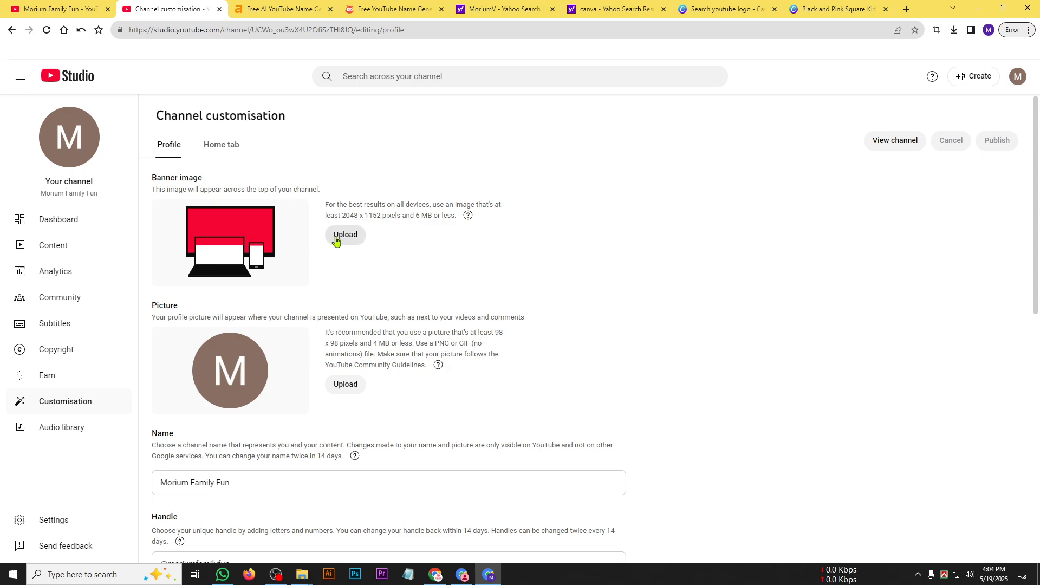
left_click(345, 236)
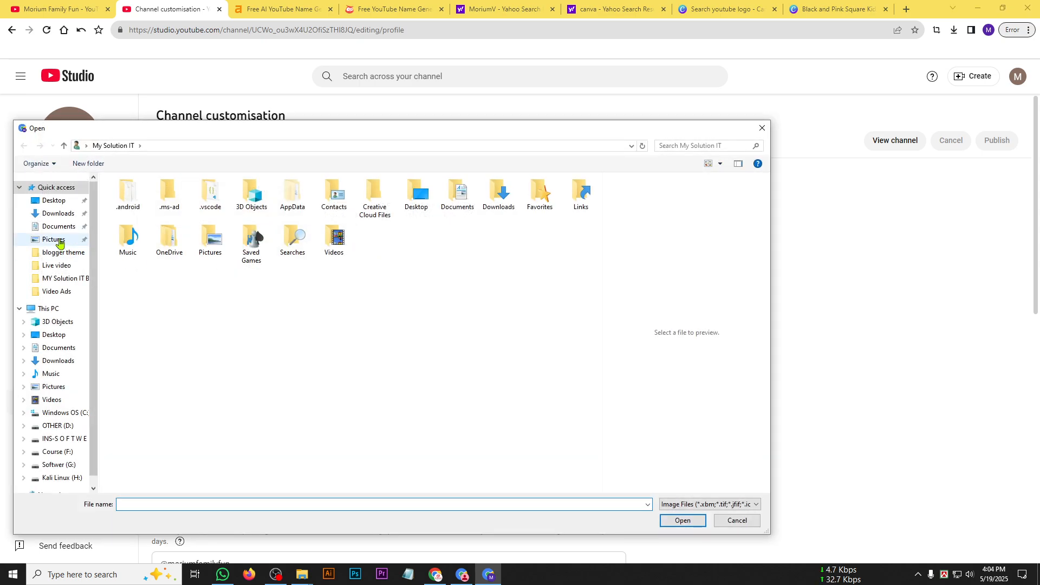
left_click(56, 217)
left_click(171, 226)
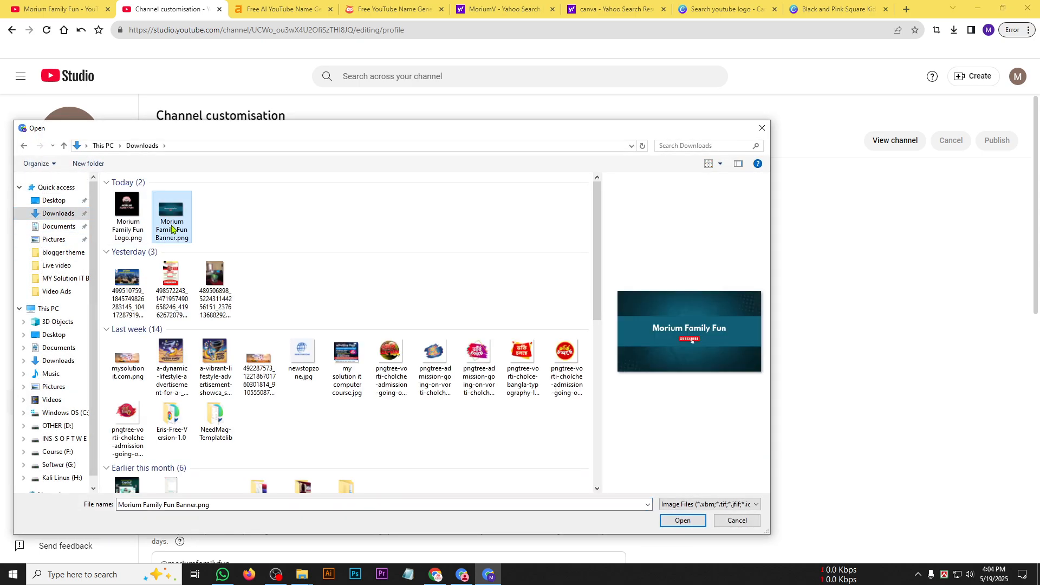
left_click(144, 229)
left_click(182, 228)
left_click(676, 523)
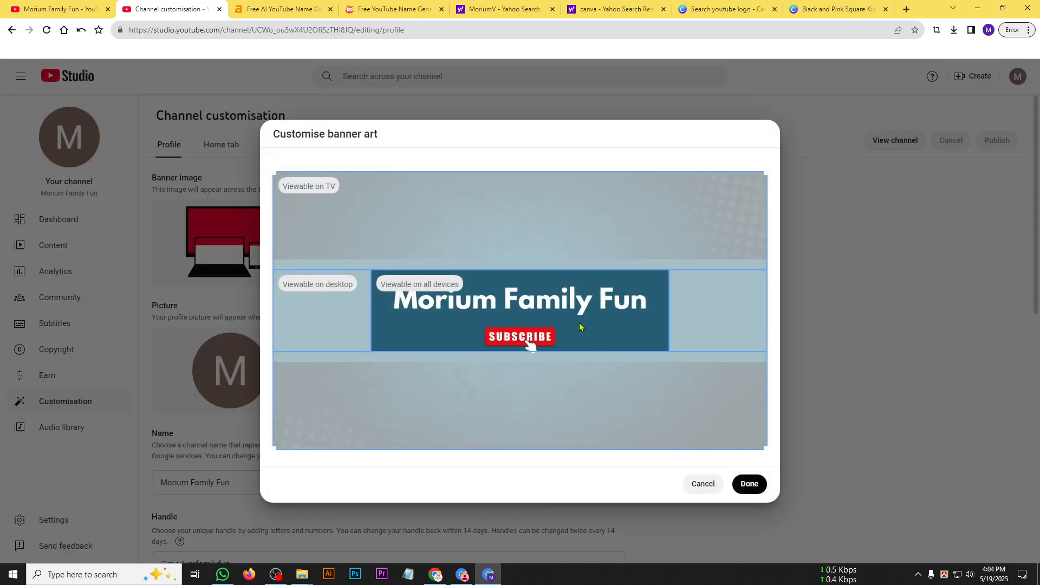
left_click(760, 480)
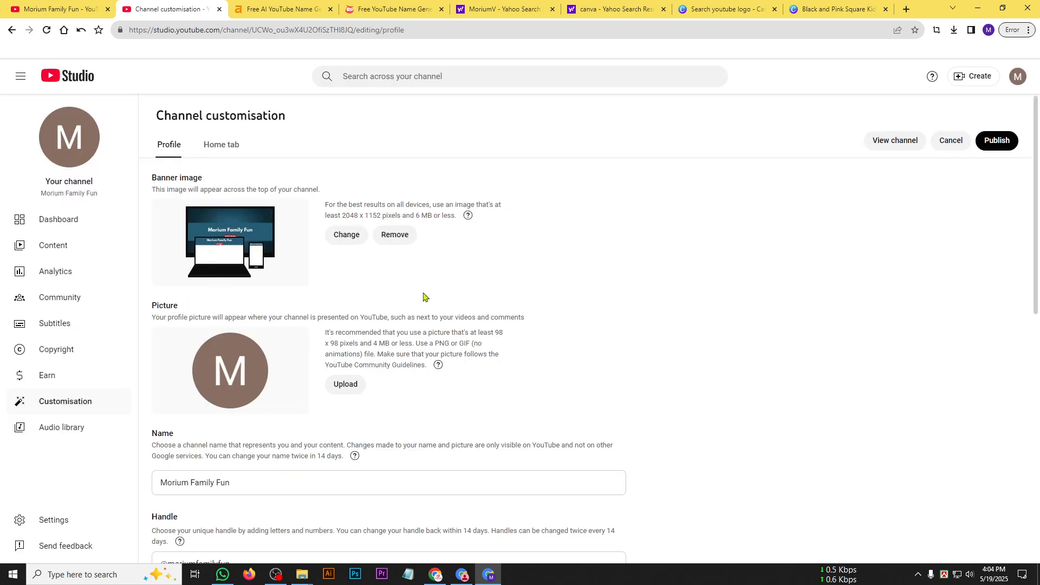
Choose Morium Family Fun Logo.png from Downloads as the channel's profile picture.
left_click(345, 385)
left_click(128, 220)
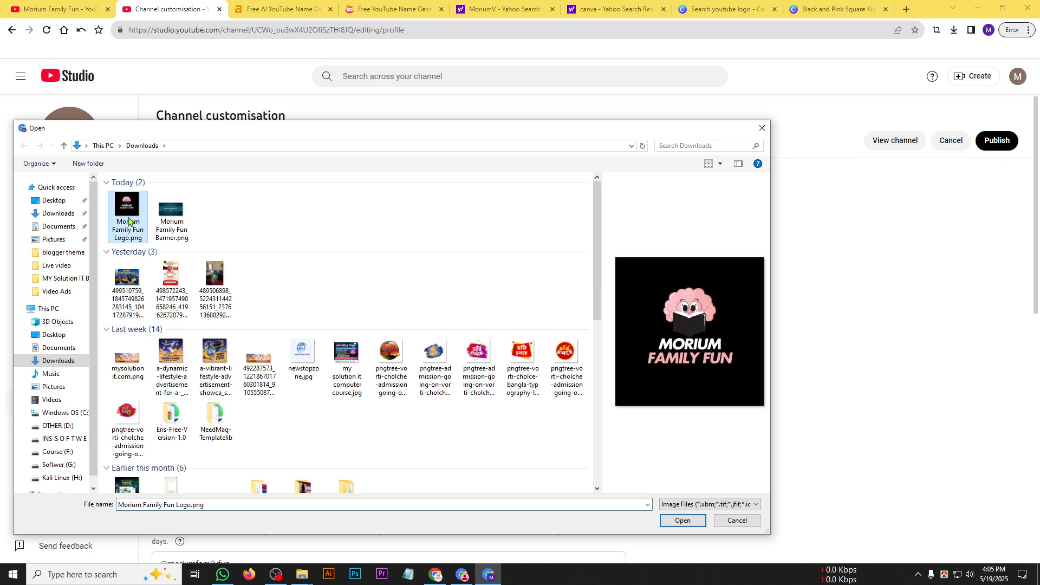
left_click(680, 523)
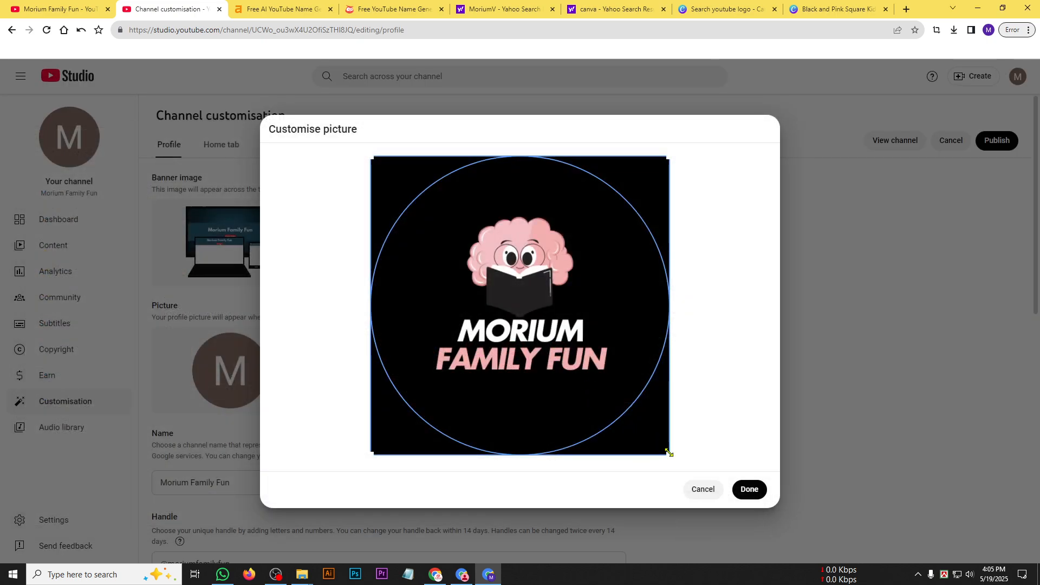
Shrink the circular crop of the profile picture, centre it around the logo and its text, and accept the crop.
left_click_drag(669, 452, 596, 379)
left_click_drag(520, 334, 565, 385)
left_click_drag(636, 433, 650, 445)
left_click_drag(604, 394, 598, 388)
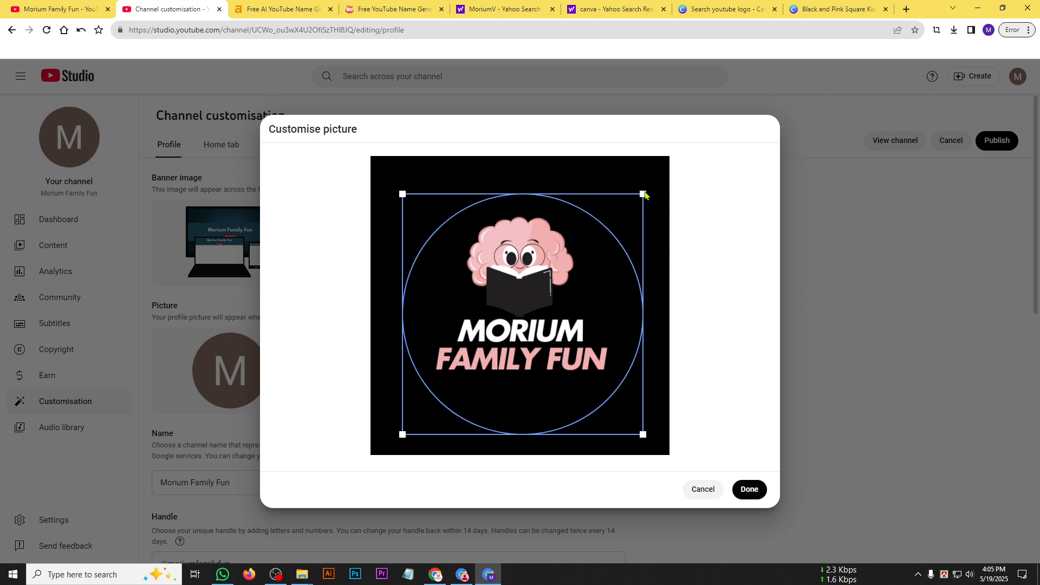
mouse_move(643, 194)
left_mouse_down()
mouse_move(461, 371)
mouse_move(644, 210)
left_mouse_up()
left_click_drag(577, 287, 445, 252)
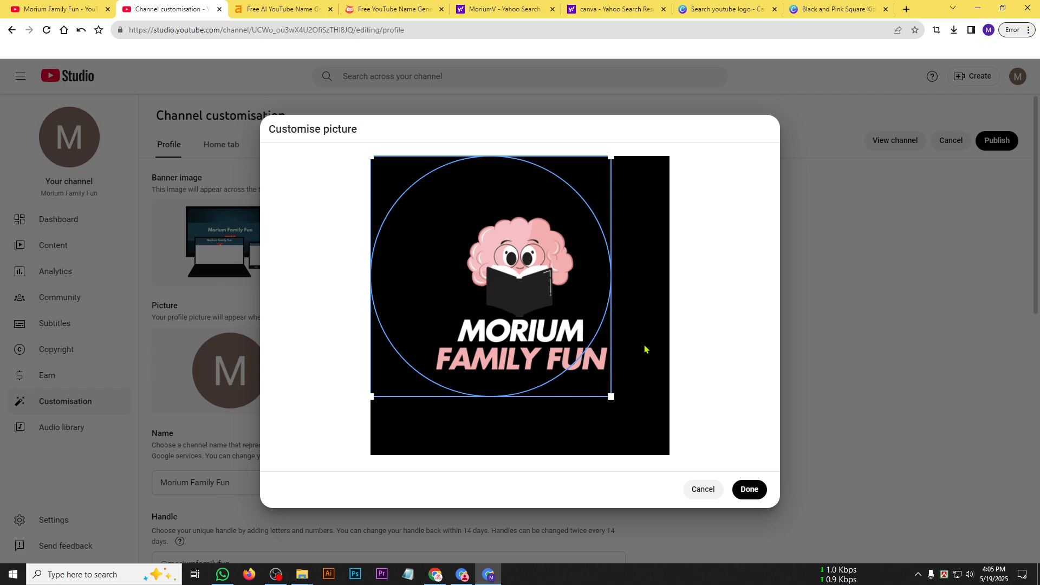
left_click_drag(517, 297, 559, 321)
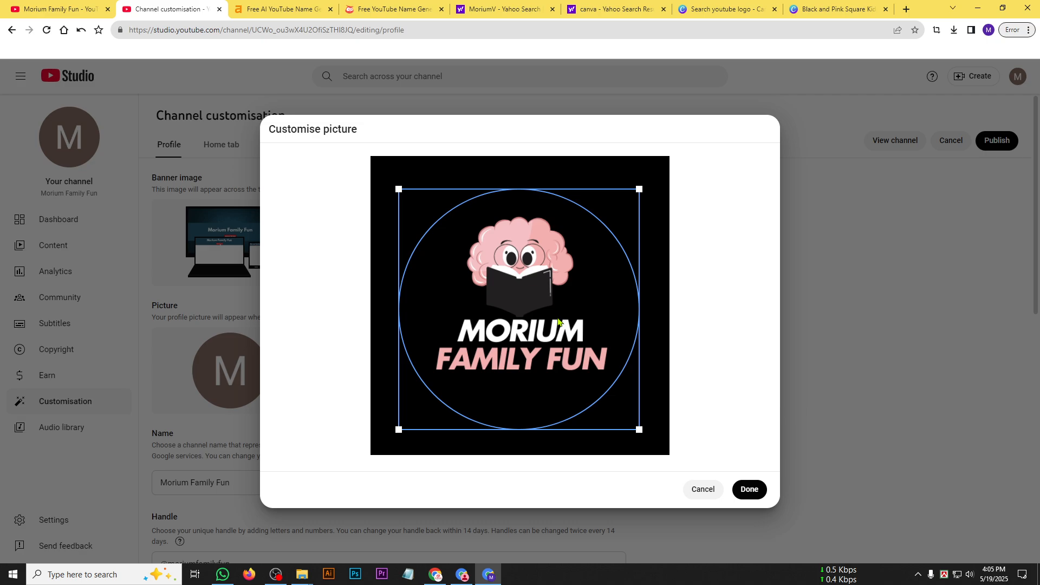
left_click(750, 489)
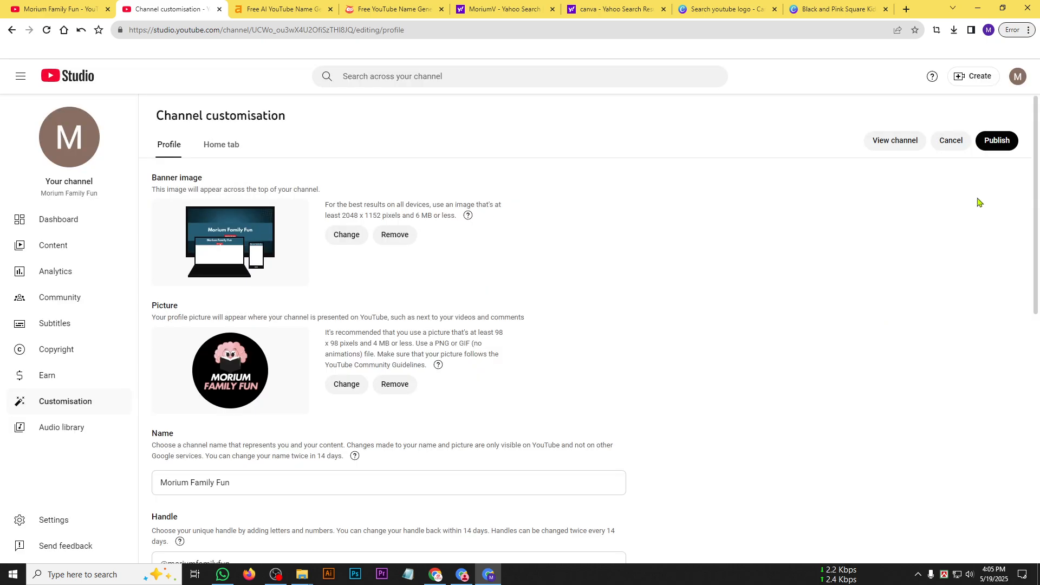
Publish the new banner and profile picture and reload the Channel customisation page.
left_click(999, 149)
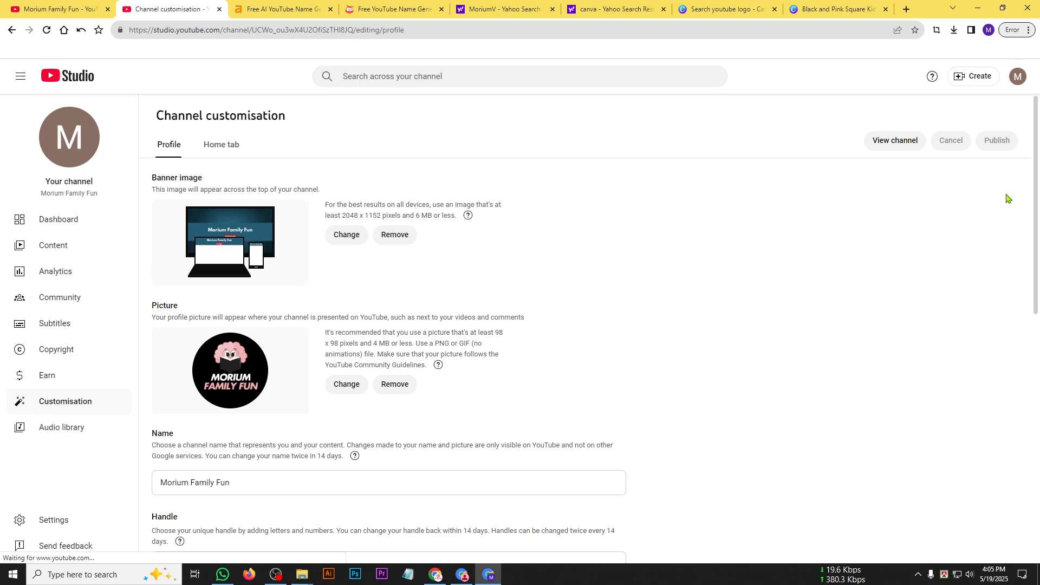
scroll(611, 115, "down", 4)
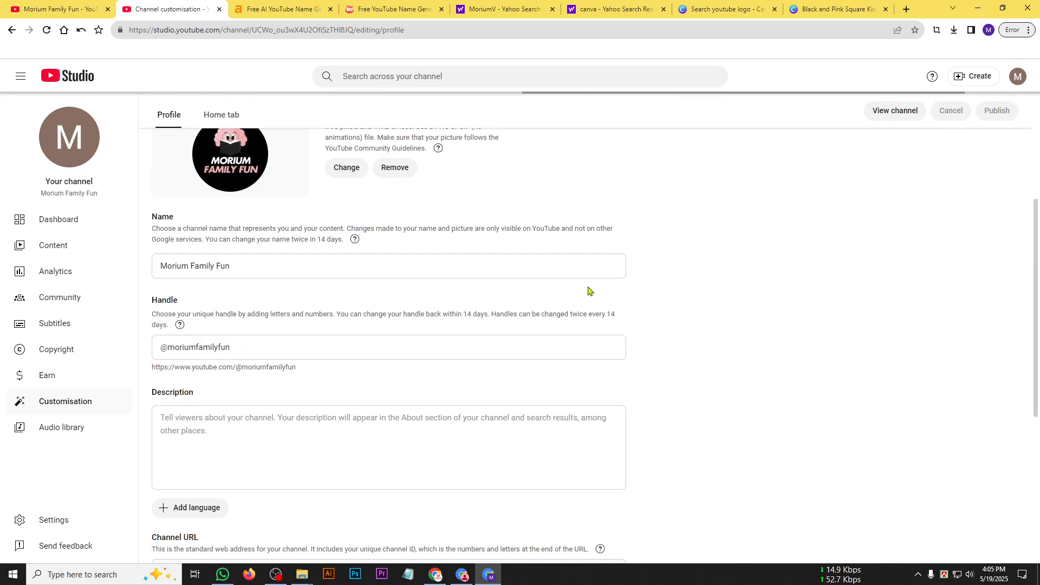
scroll(590, 290, "up", 4)
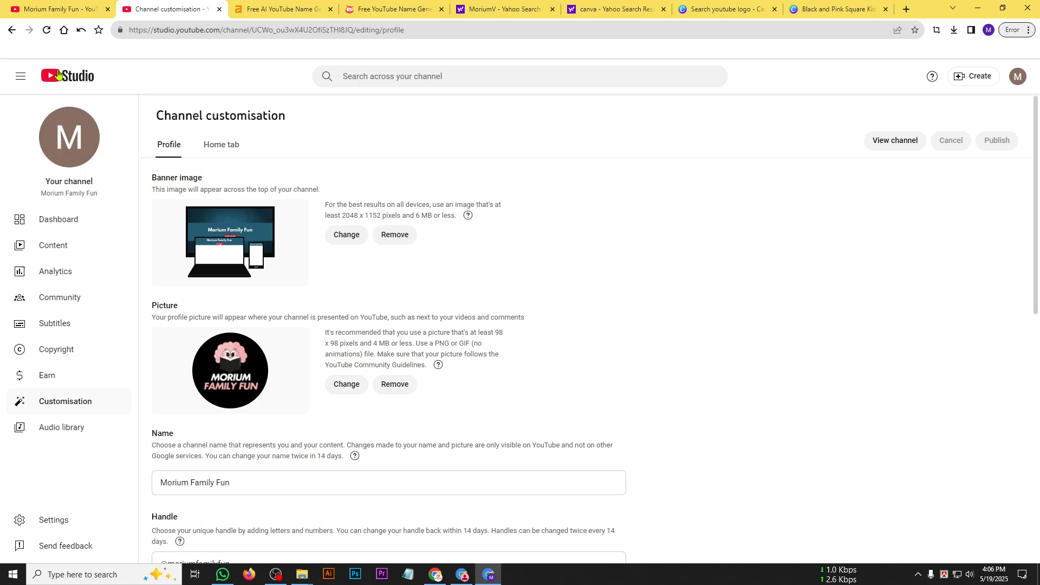
left_click(47, 31)
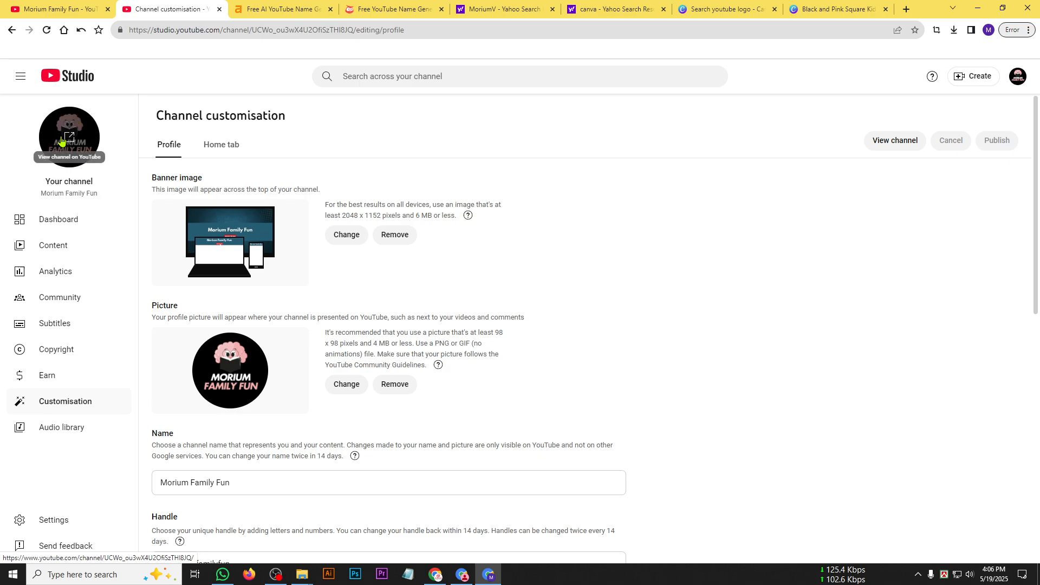
Check the public channel page in a new tab, reload it and close the tab.
right_click(64, 140)
left_click(90, 156)
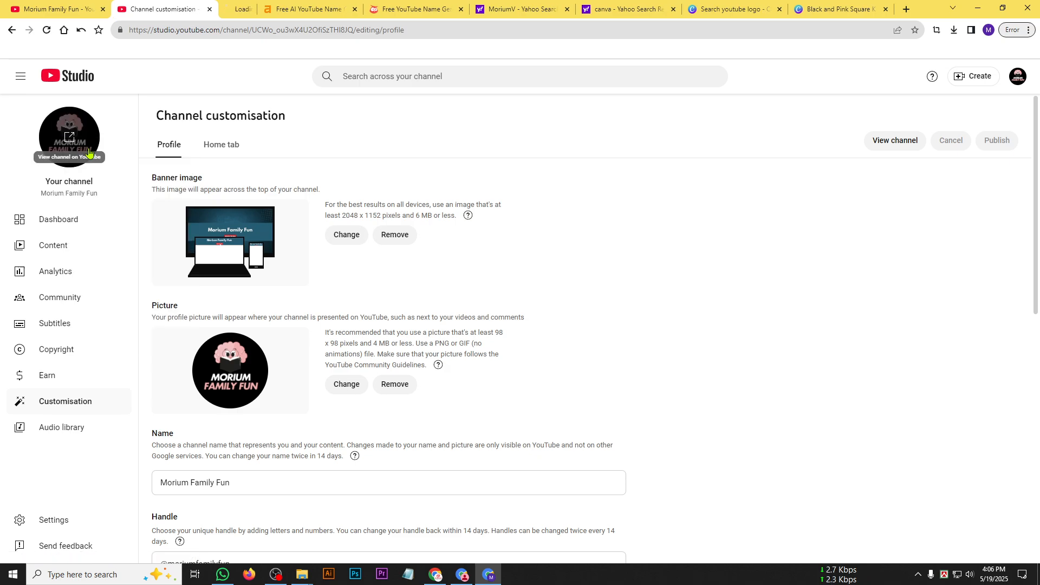
left_click(234, 9)
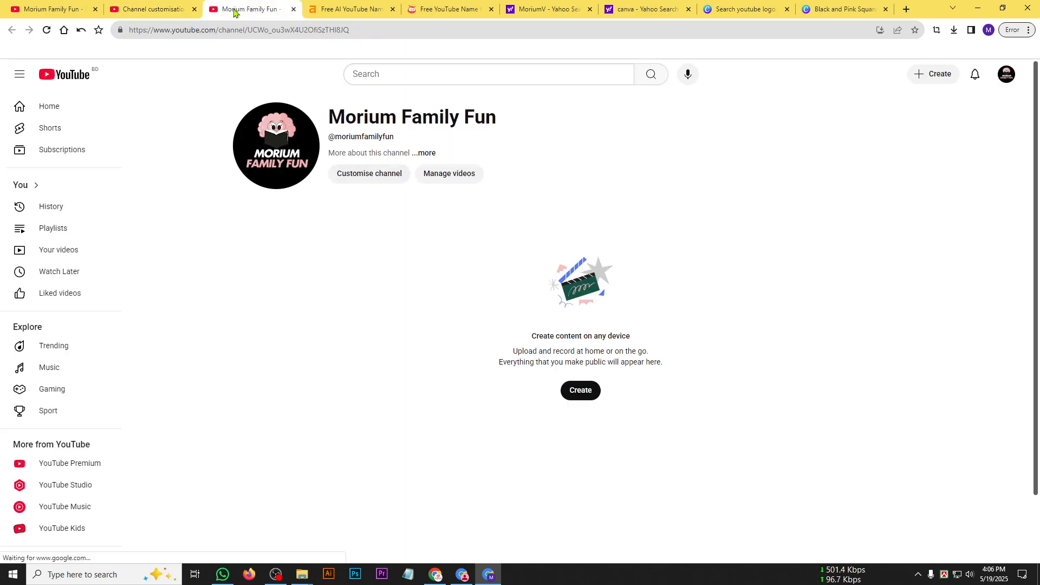
left_click(47, 30)
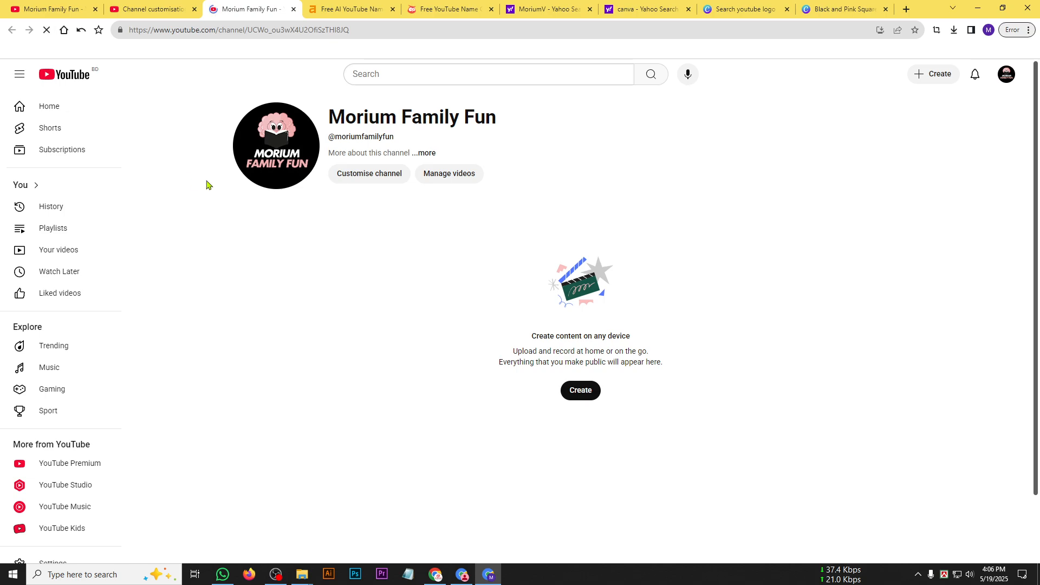
left_click(293, 9)
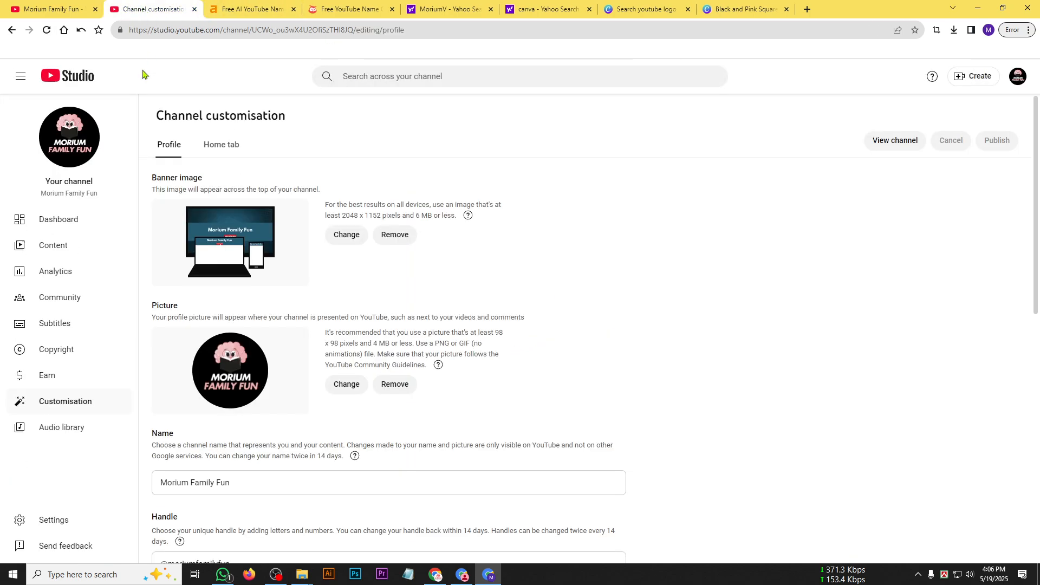
Reload the Channel customisation page and view the channel in an incognito window.
left_click(47, 29)
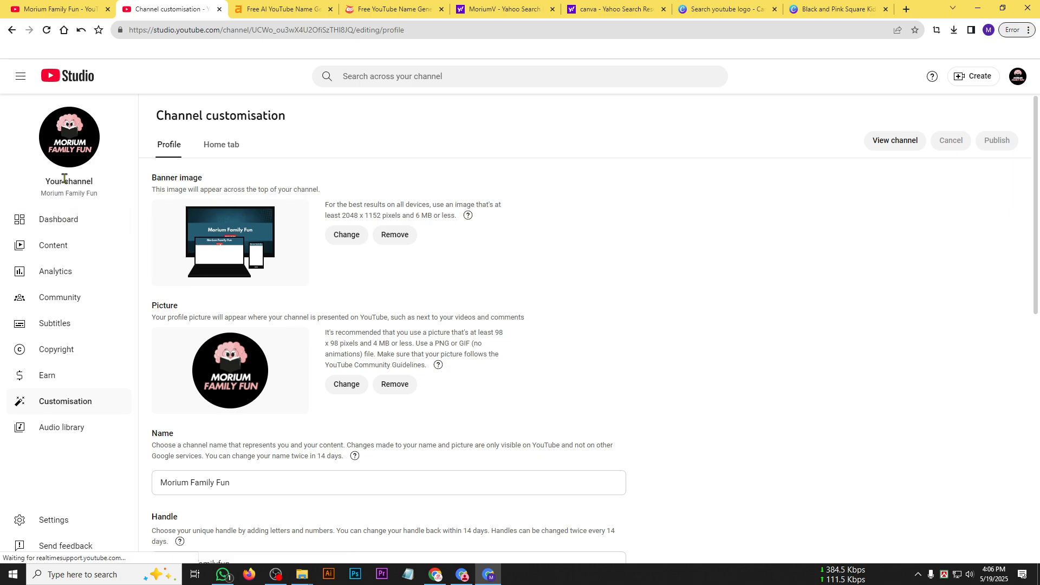
right_click(74, 136)
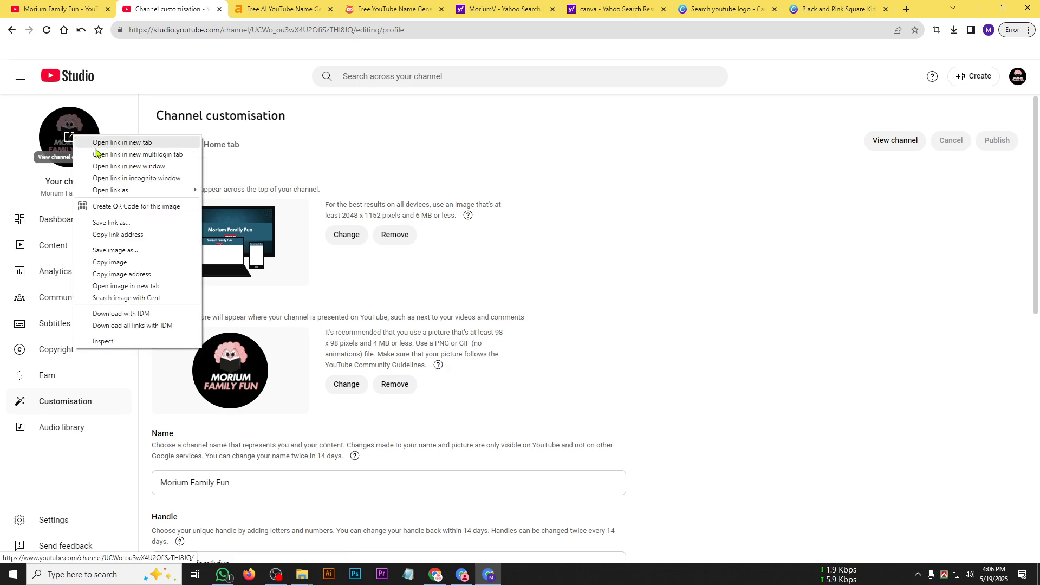
left_click(131, 179)
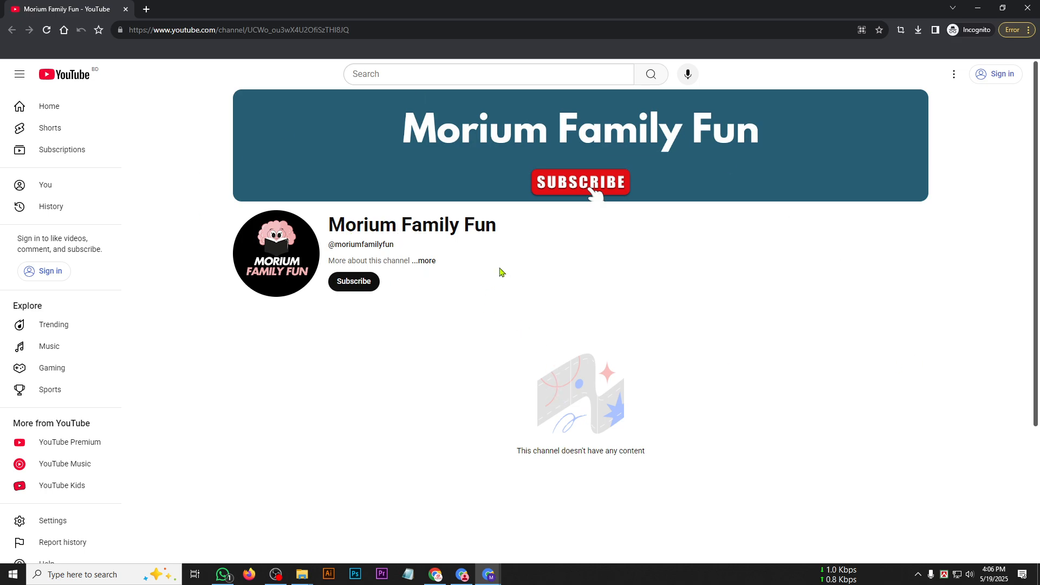
Search YouTube for the copied channel name "Morium Family Fun", look through the results and close the incognito window.
left_click_drag(321, 237, 512, 233)
key("ctrl+c")
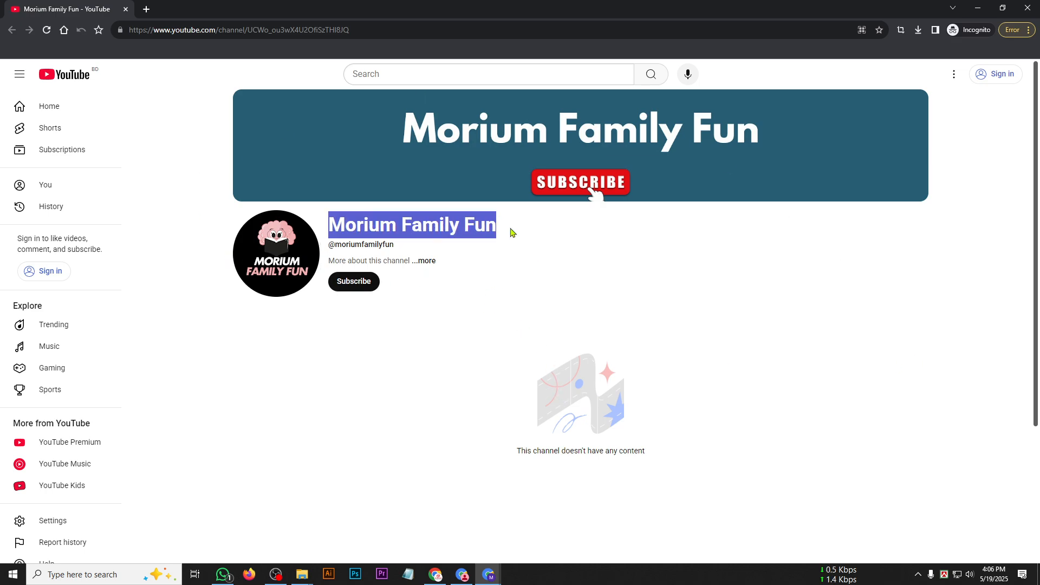
left_click(393, 72)
key("ctrl+v")
key("Return")
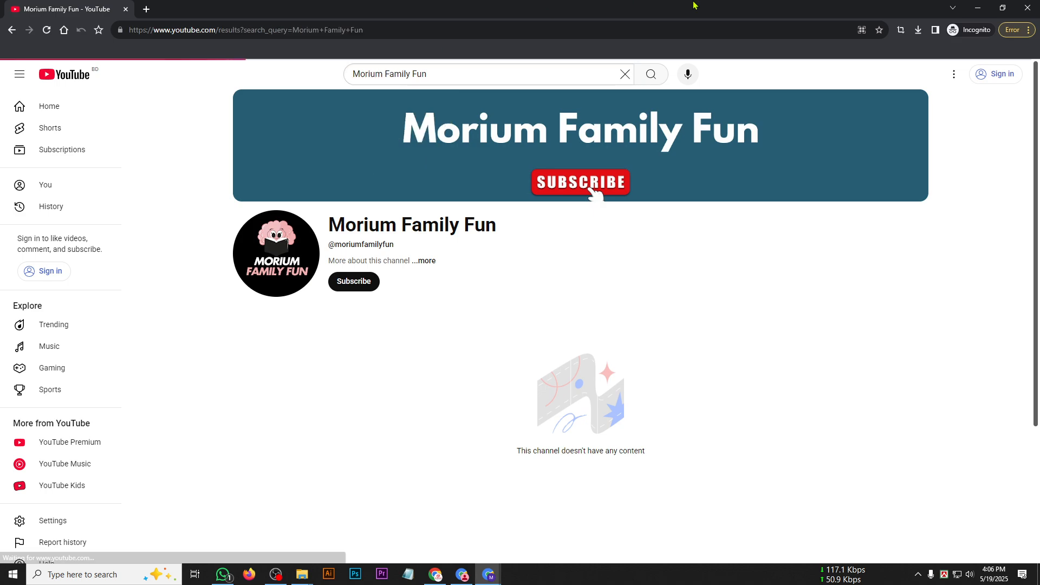
scroll(547, 241, "down", 12)
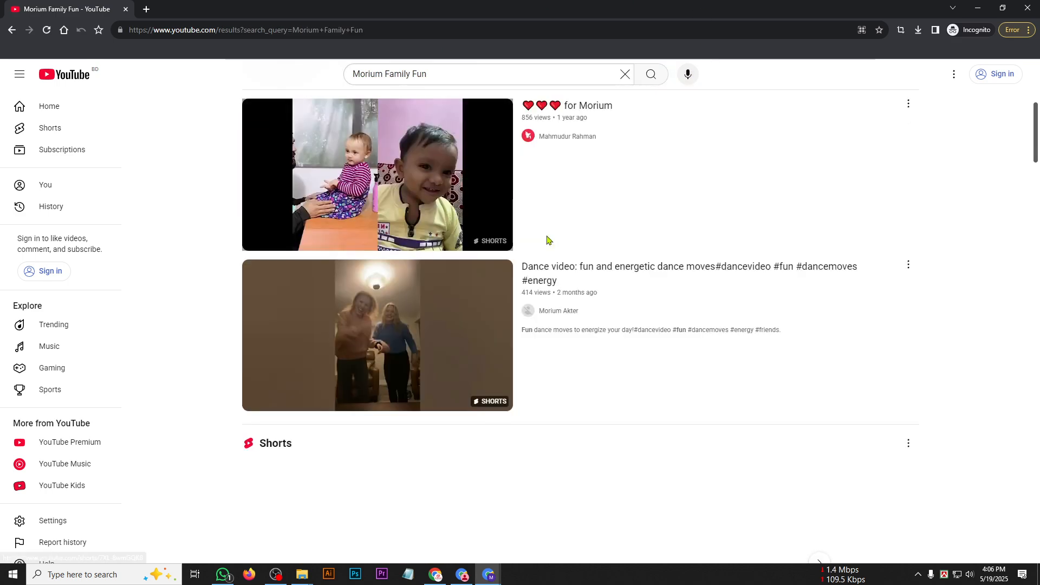
scroll(547, 241, "down", 18)
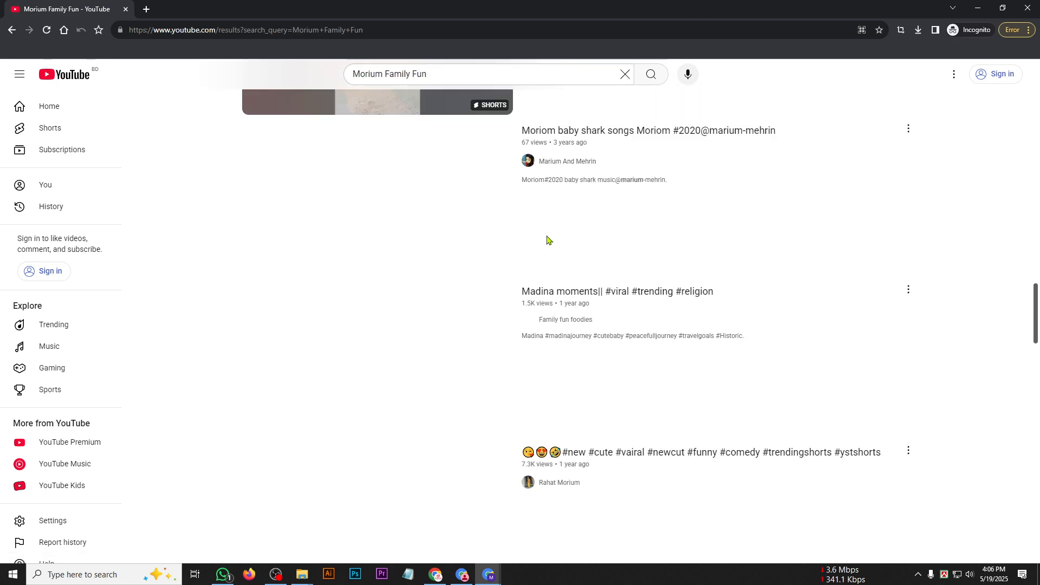
scroll(546, 240, "up", 11)
scroll(545, 240, "up", 10)
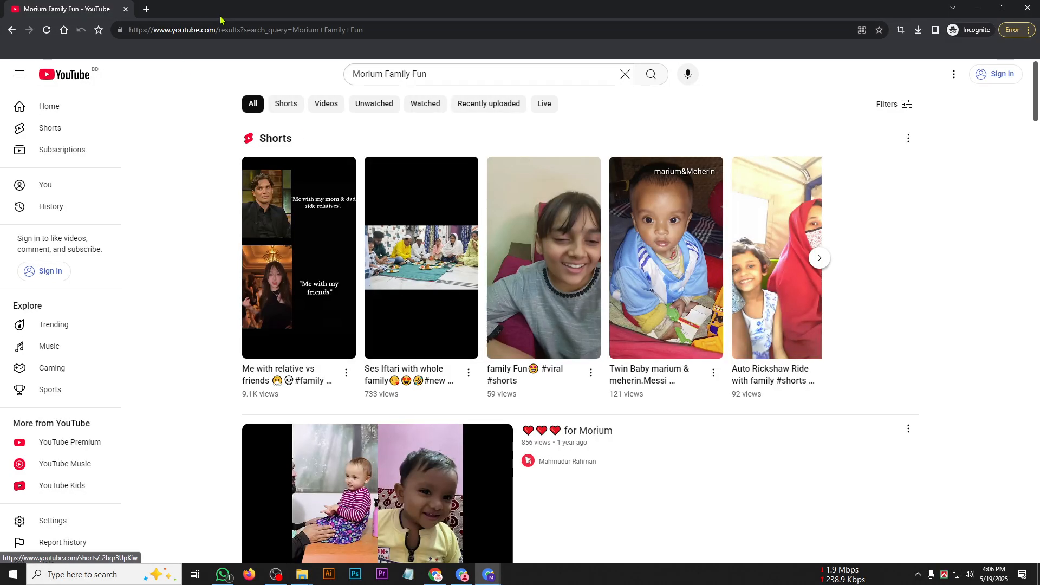
left_click(146, 9)
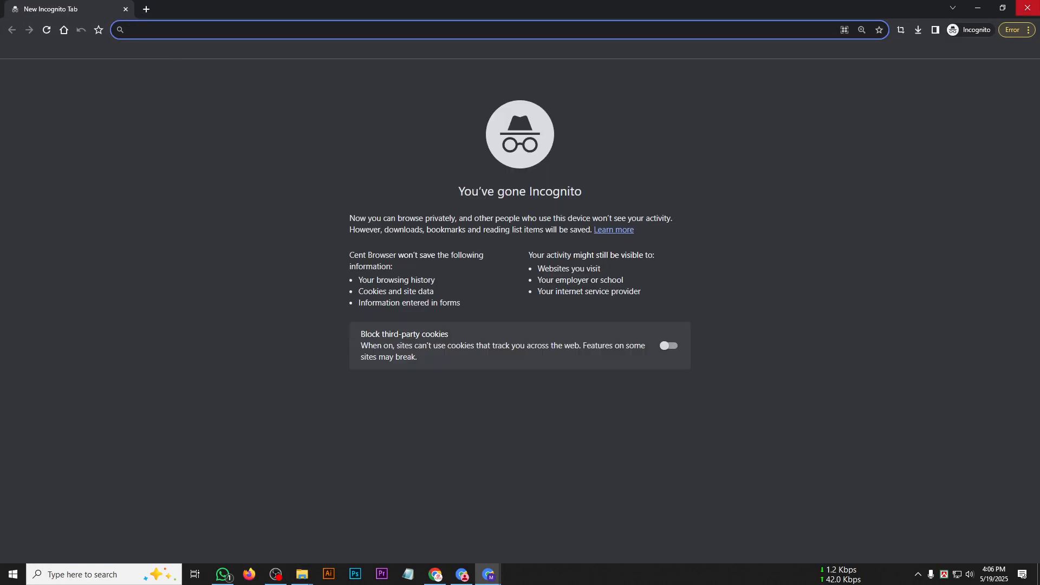
left_click(1027, 7)
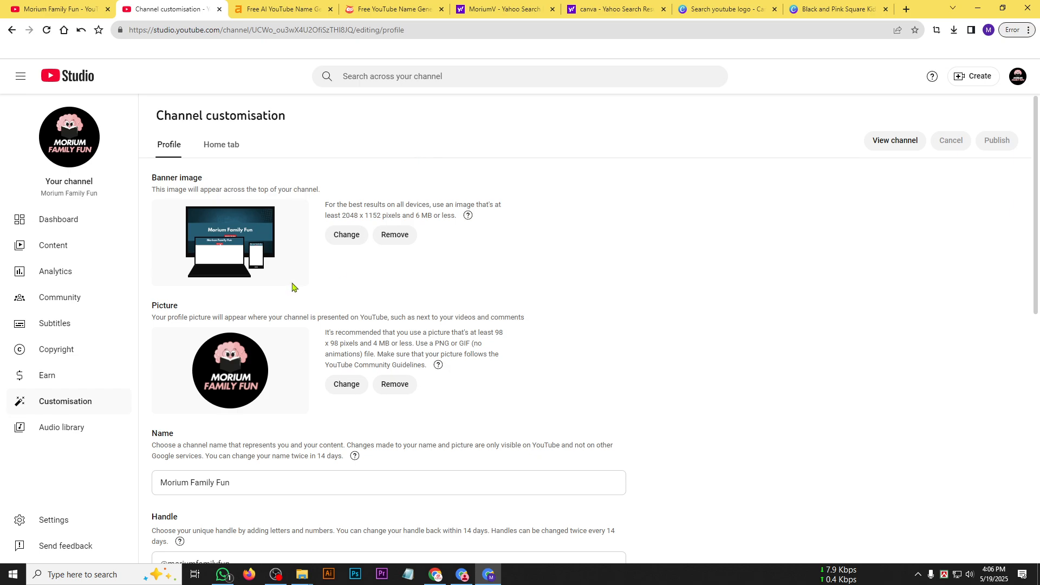
Review the banner, picture, name and handle sections of the channel profile, down to the Description field.
scroll(291, 283, "down", 5)
scroll(281, 288, "up", 5)
left_click_drag(161, 179, 266, 190)
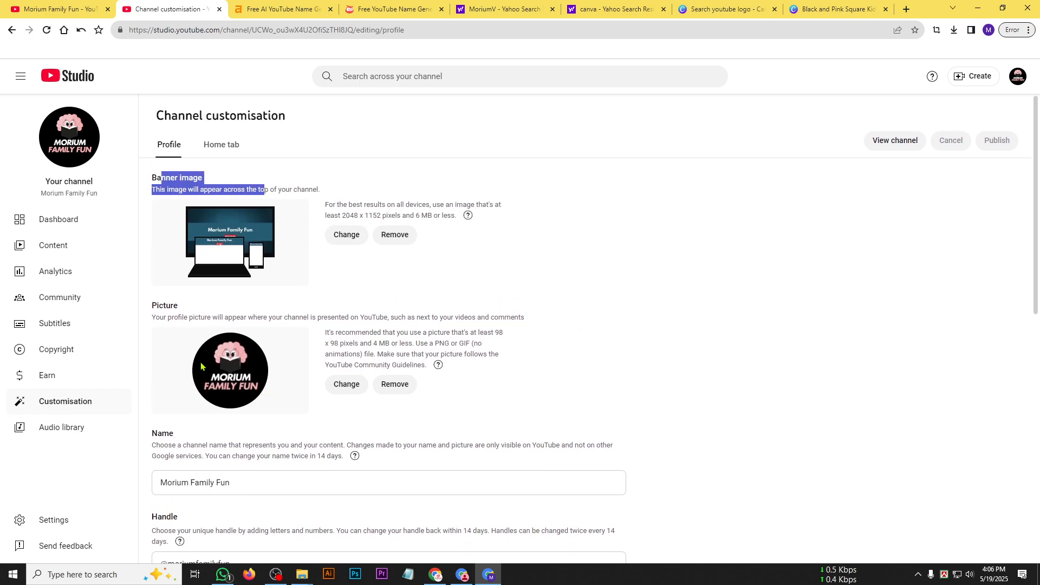
scroll(201, 366, "down", 3)
left_click_drag(163, 320, 271, 411)
scroll(278, 413, "down", 3)
left_click(162, 319)
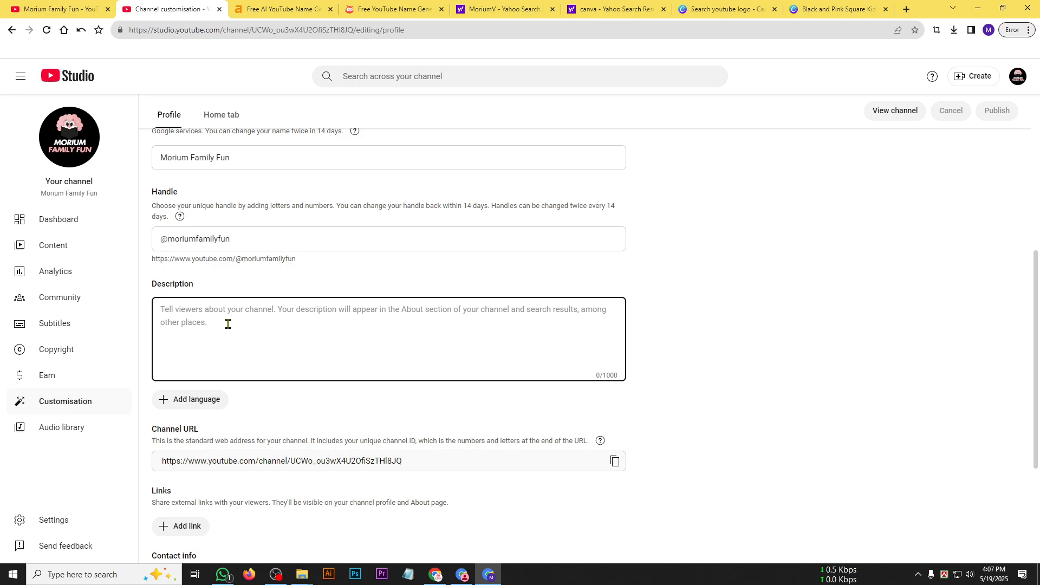
scroll(803, 234, "up", 5)
left_click(906, 9)
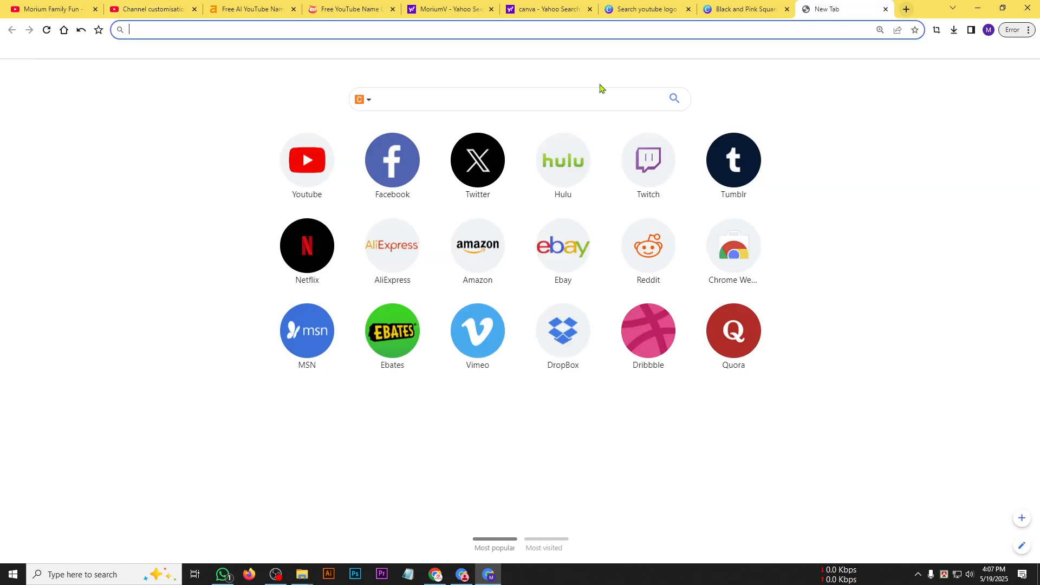
type("c")
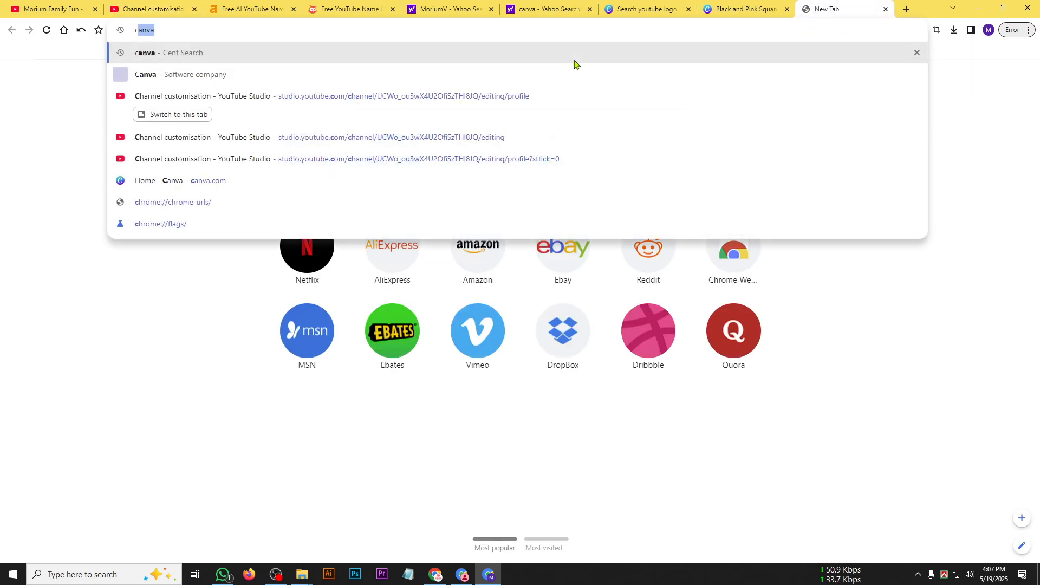
key("BackSpace")
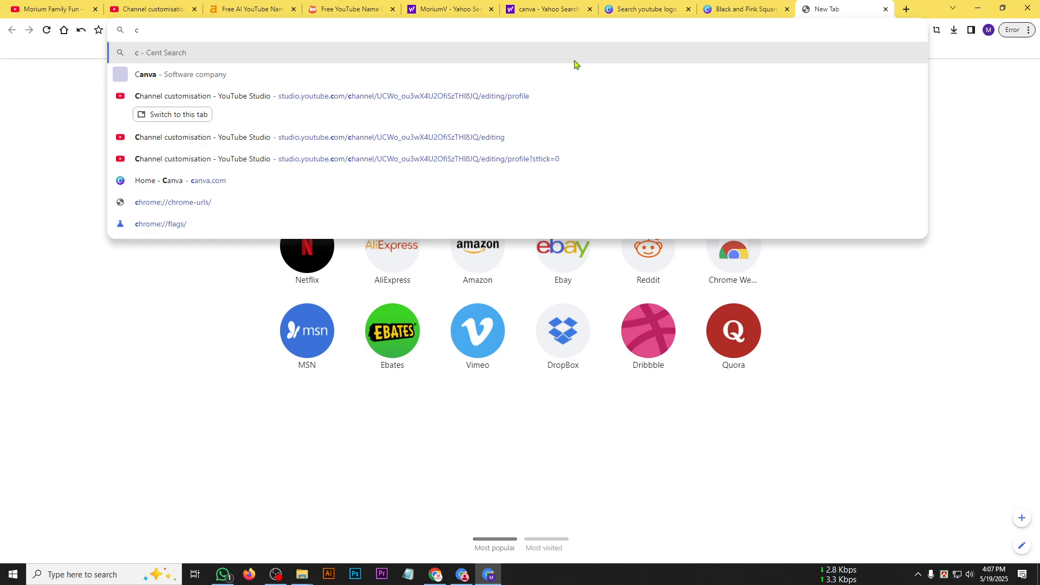
type("h")
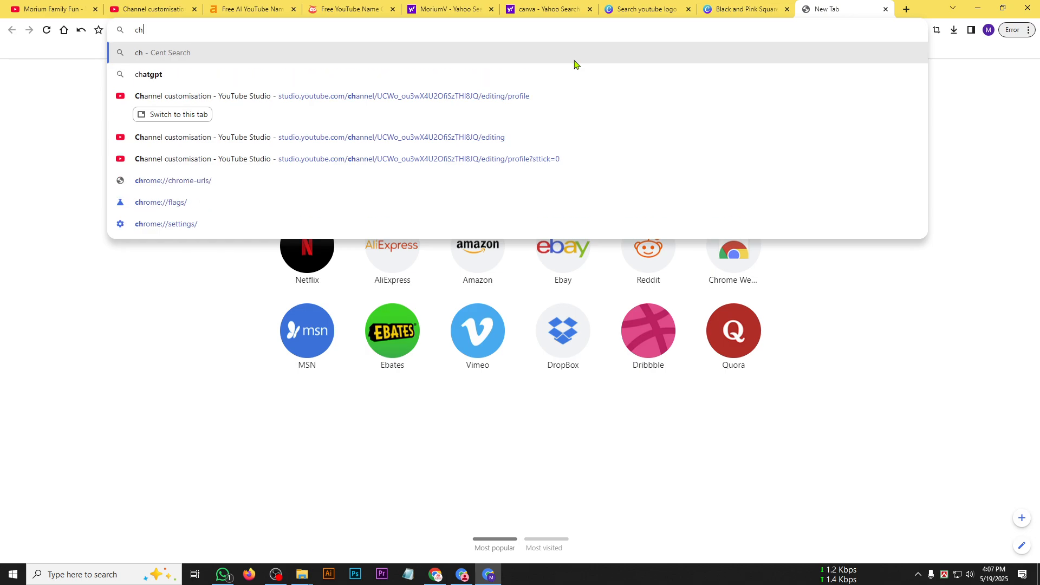
left_click(810, 379)
Switch to the other Chrome window and open ChatGPT in a new tab from the bookmarked scripting AI tools.
left_click(435, 574)
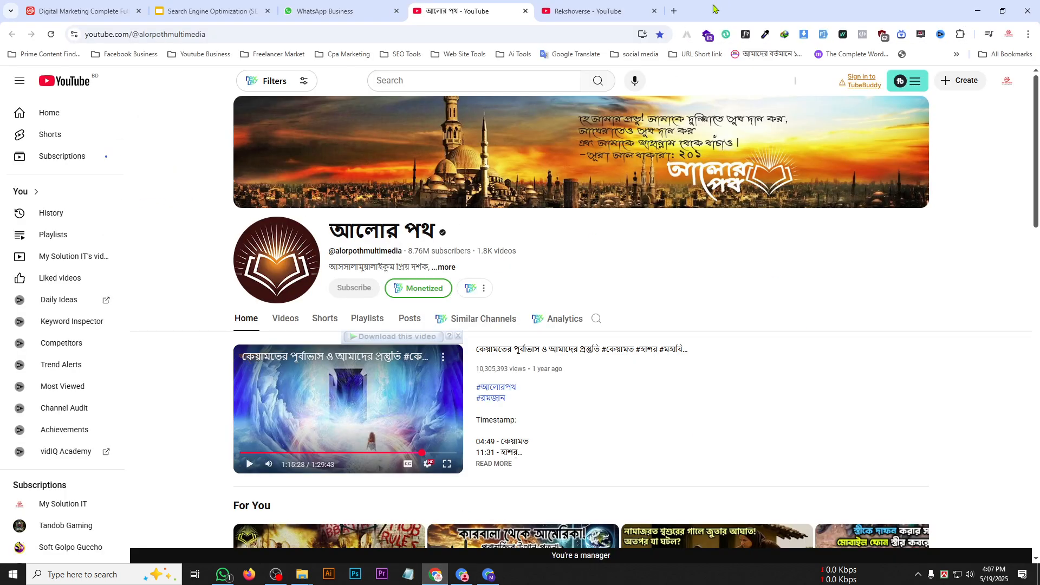
left_click(674, 11)
left_click(521, 54)
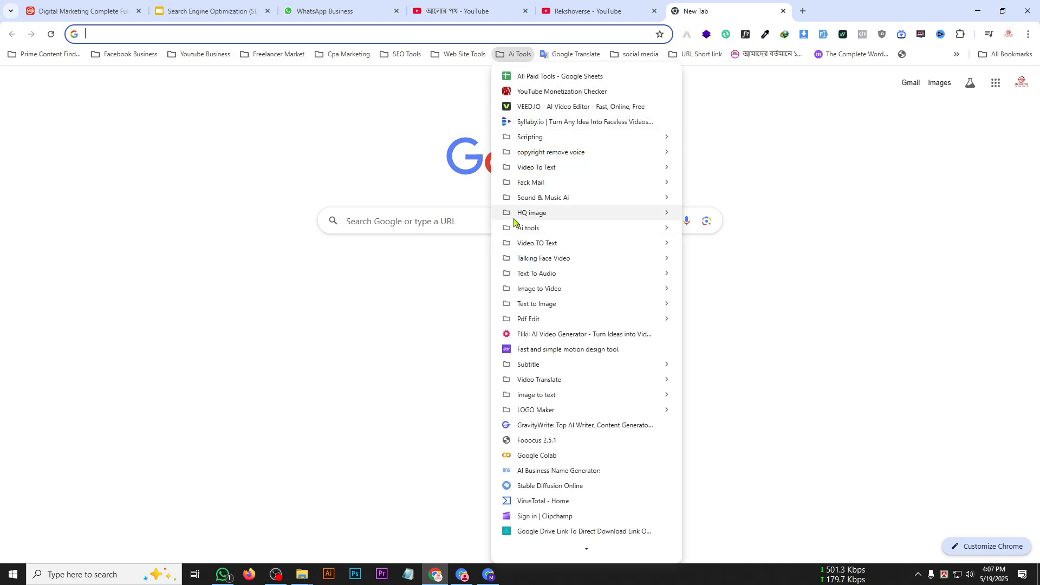
mouse_move(664, 137)
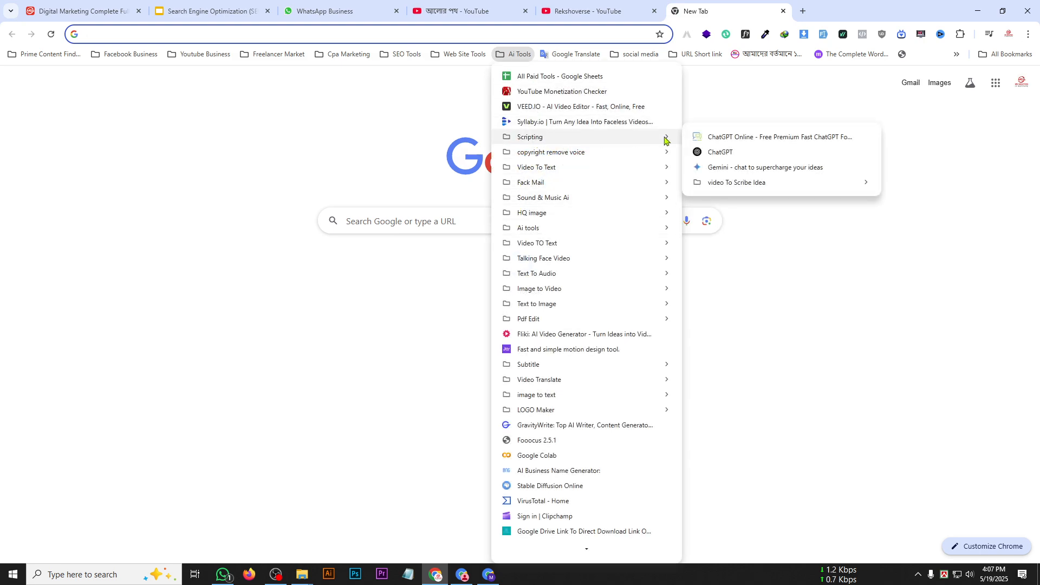
left_click(723, 153)
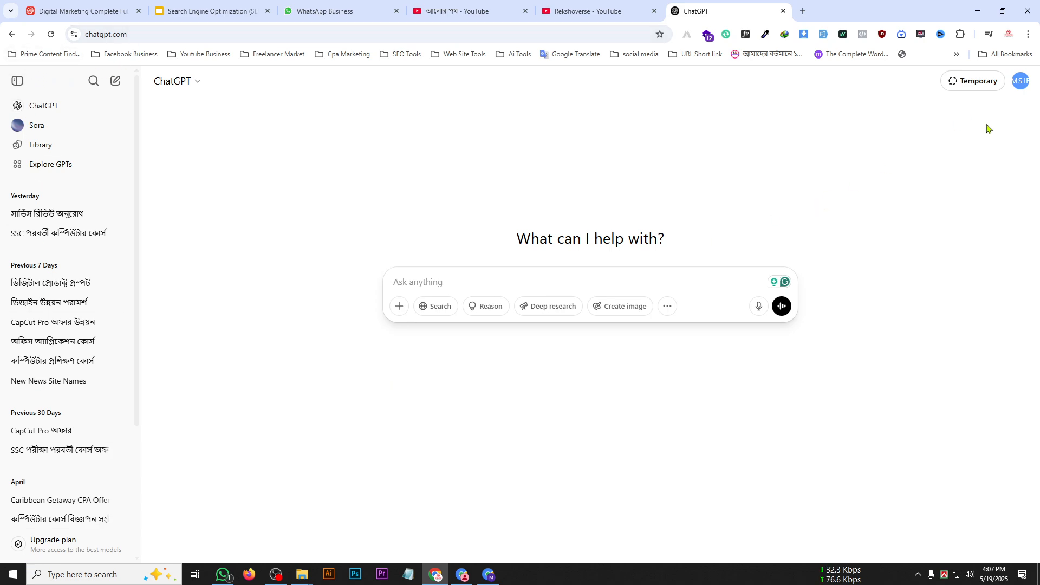
left_click(1020, 83)
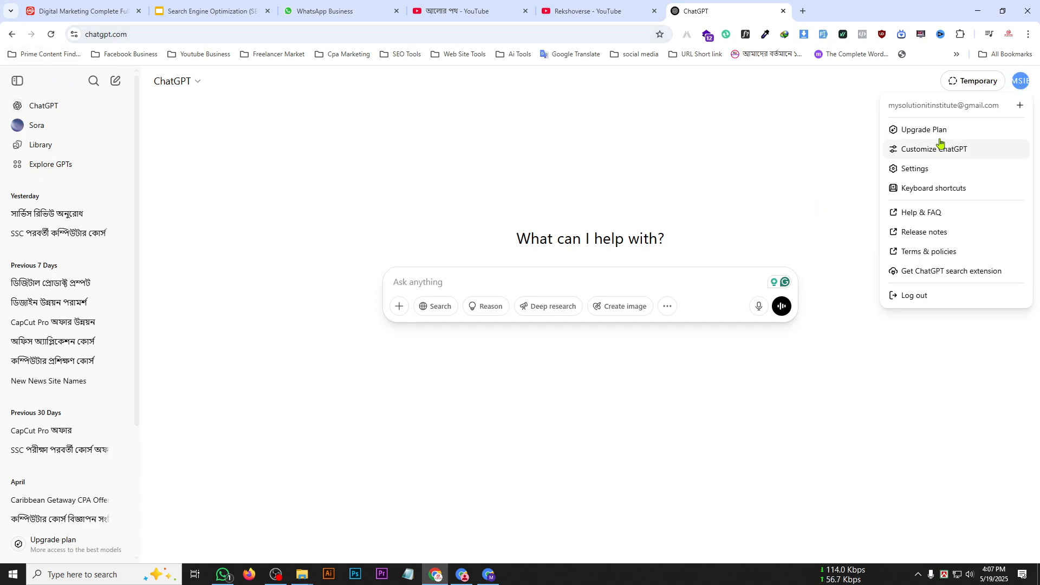
left_click(657, 141)
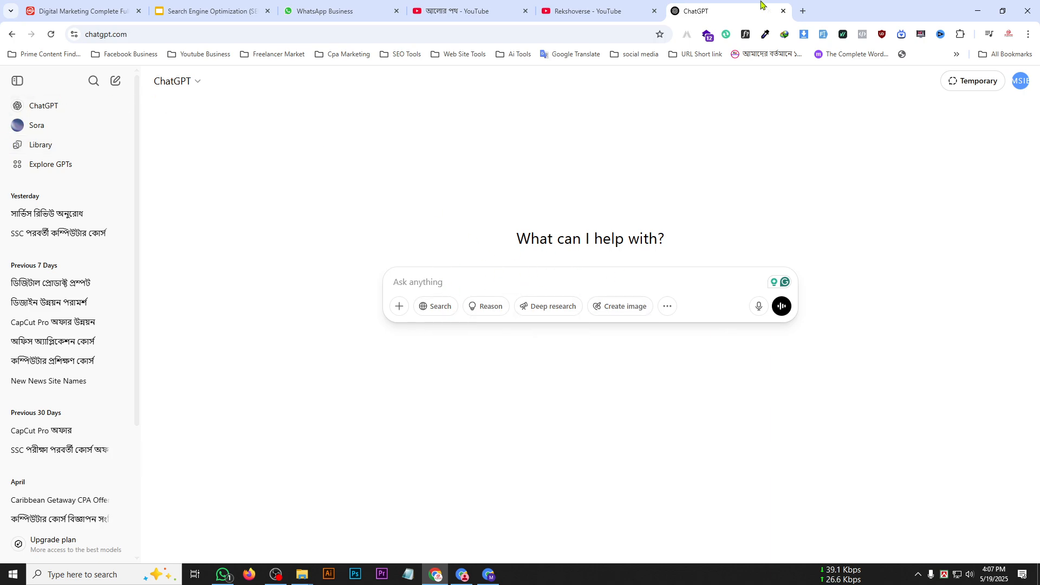
Copy the channel name "Morium Family Fun" from YouTube Studio and paste it into the ChatGPT prompt.
left_click(566, 12)
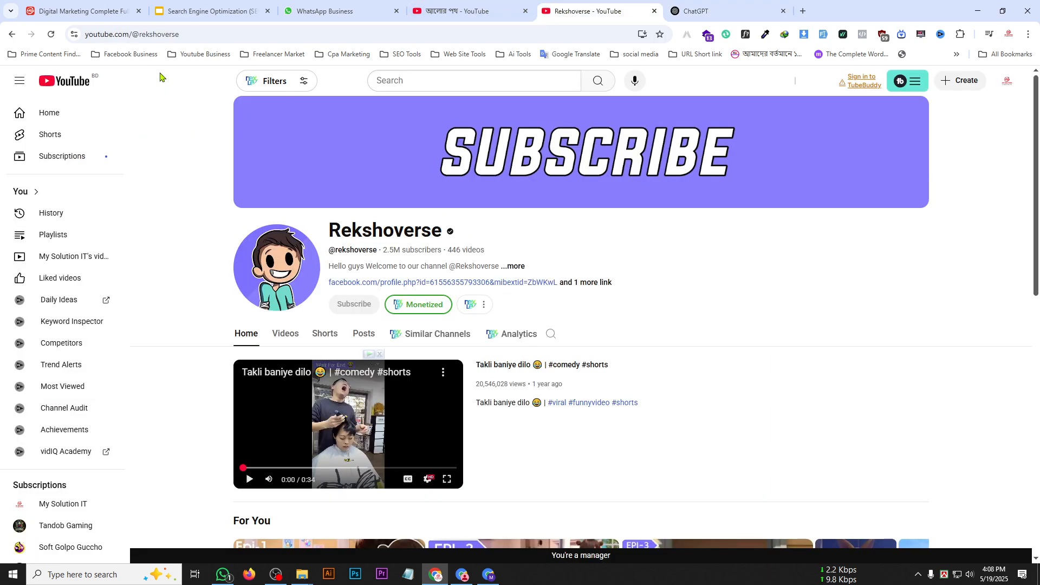
key("alt+Tab")
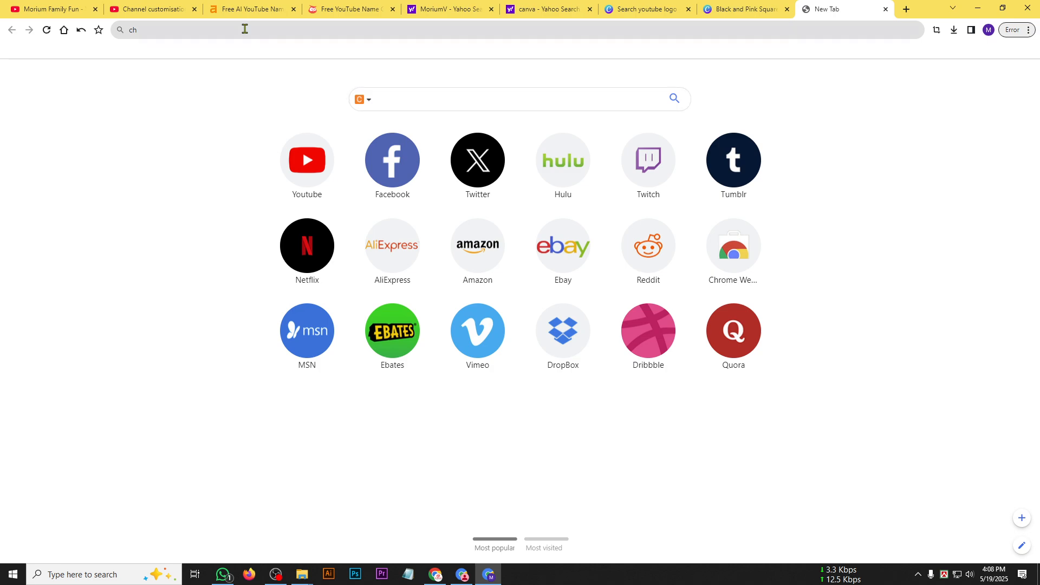
left_click(165, 7)
double_click(52, 193)
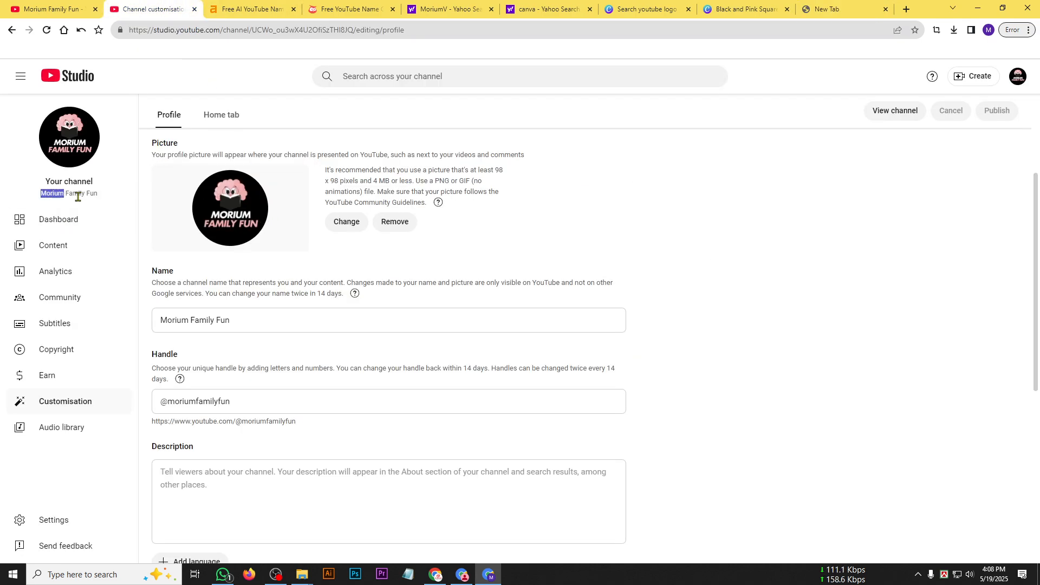
left_click_drag(77, 197, 99, 201)
key("ctrl+c")
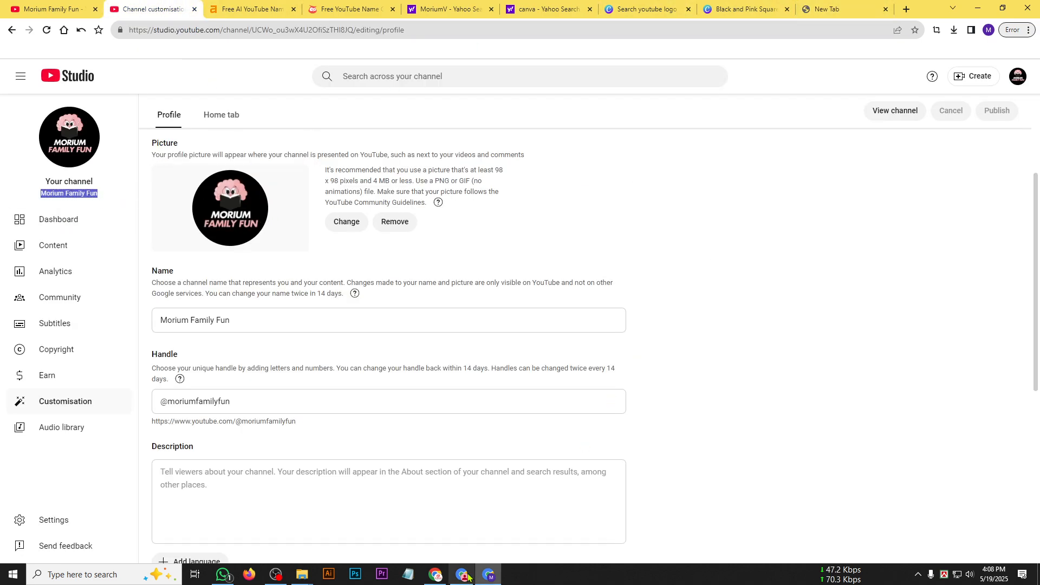
left_click(436, 575)
left_click(698, 11)
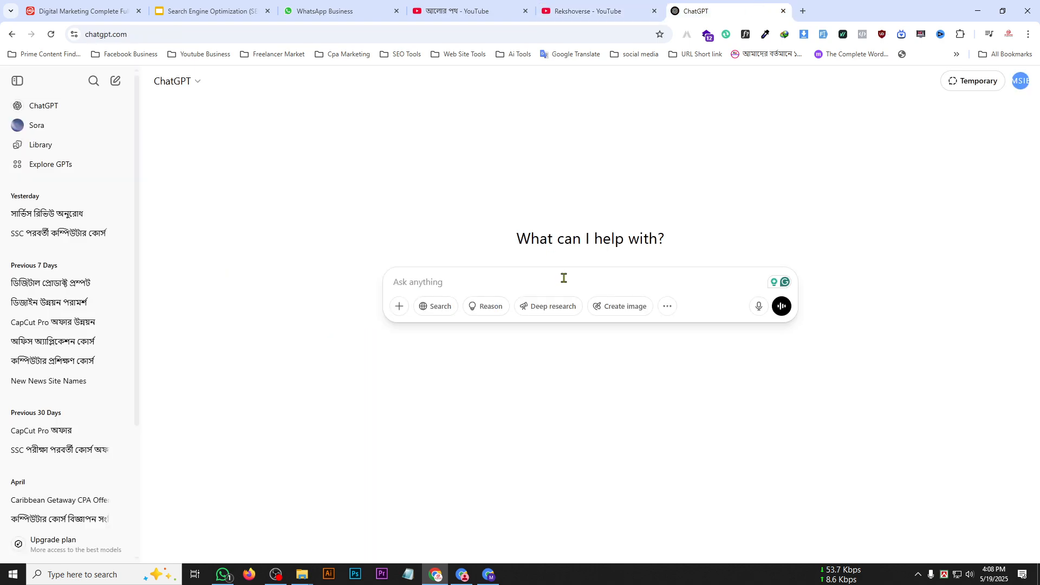
key("ctrl+v")
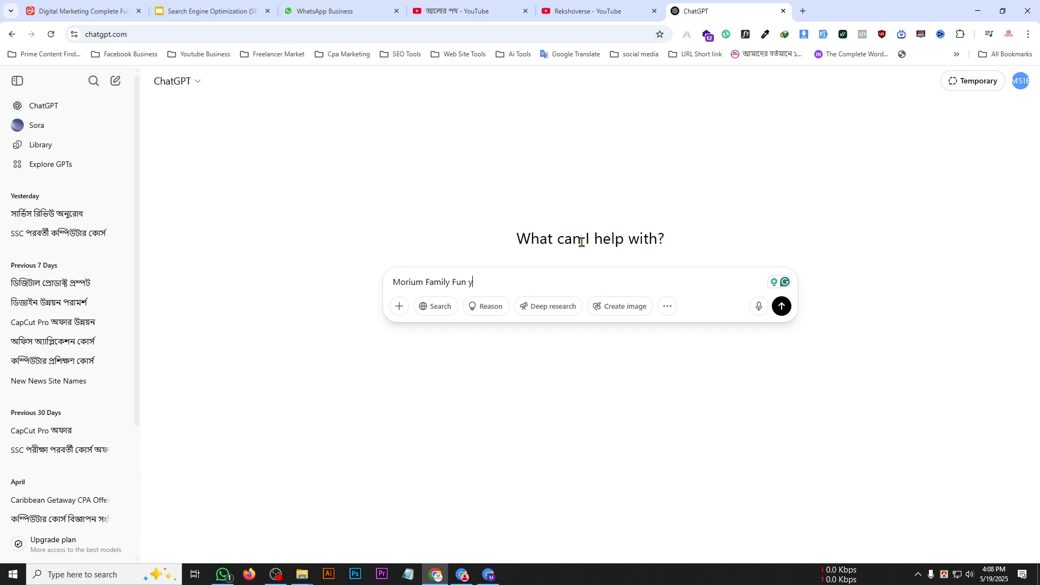
Continue the ChatGPT prompt after the channel name with "youtube channel".
type("outu")
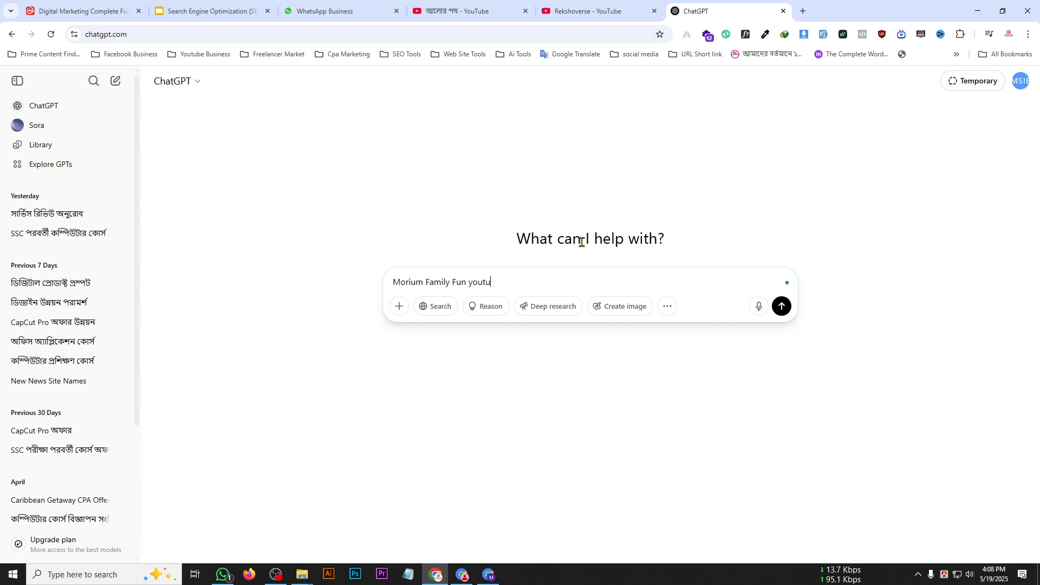
type("be channel")
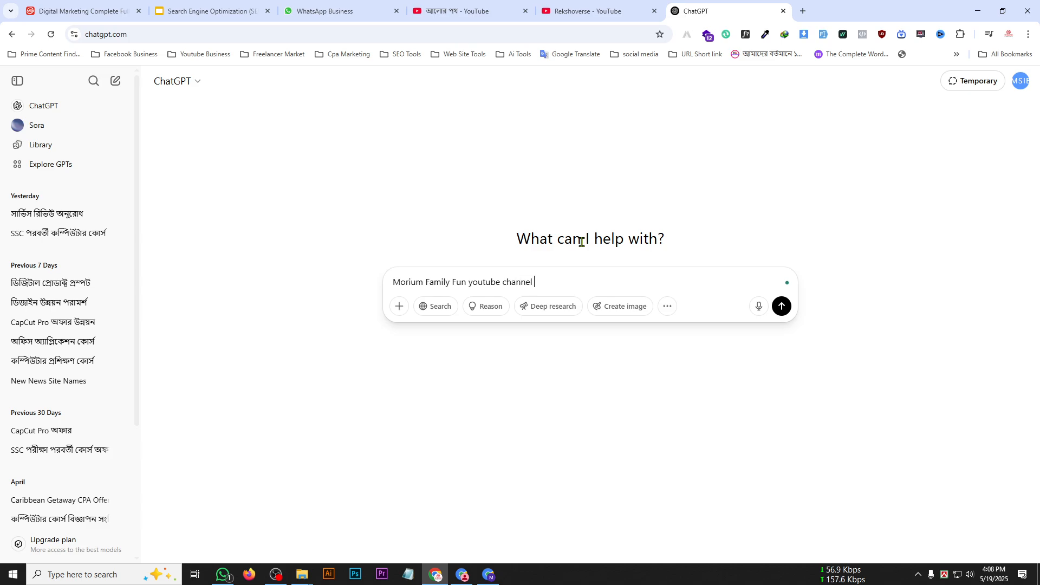
Copy the field title "Description" from the YouTube Studio profile page and add it to the end of the ChatGPT prompt.
left_click(48, 10)
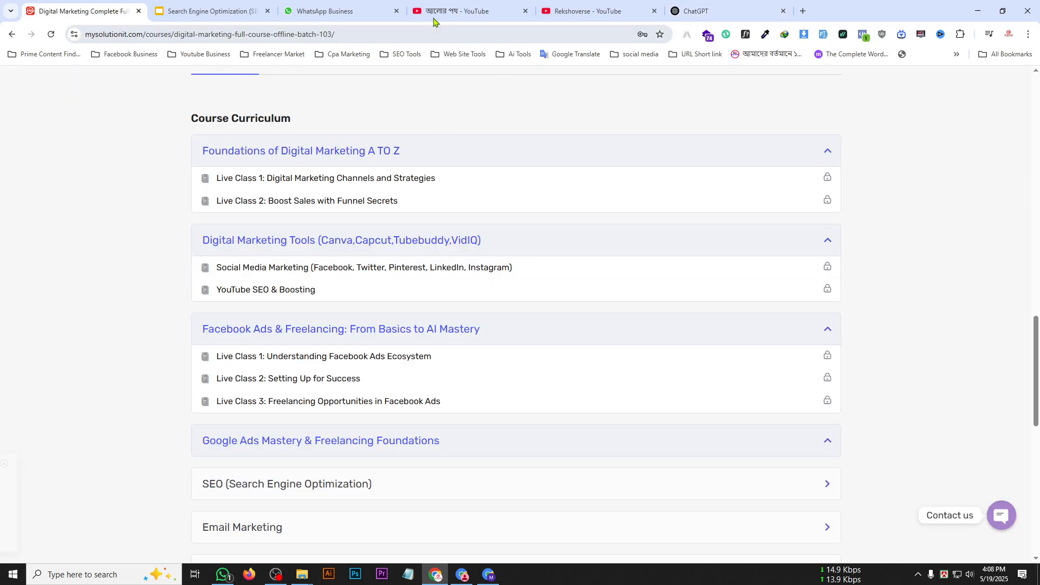
left_click(585, 10)
left_click(461, 11)
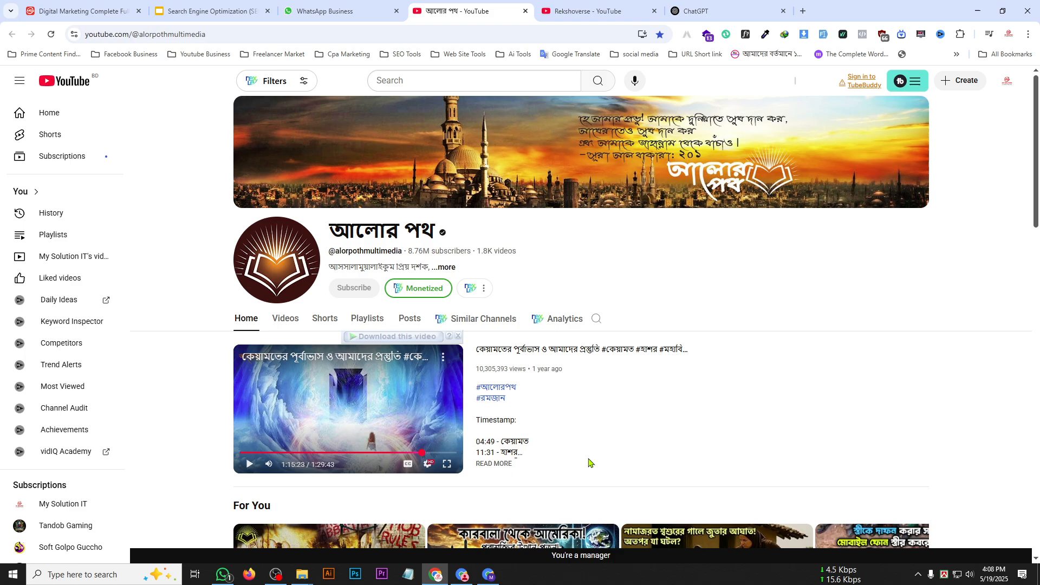
left_click(493, 571)
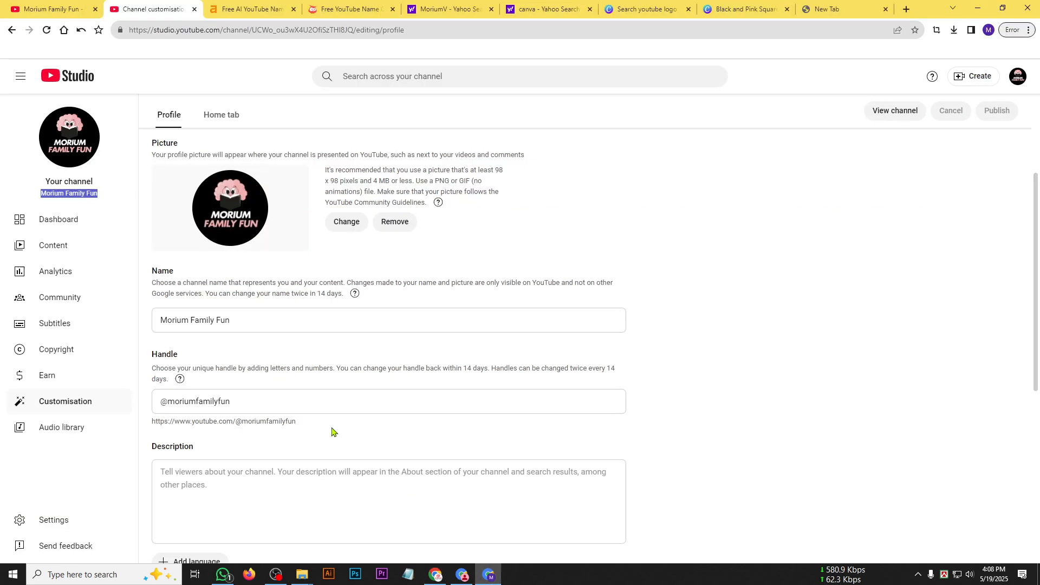
double_click(157, 449)
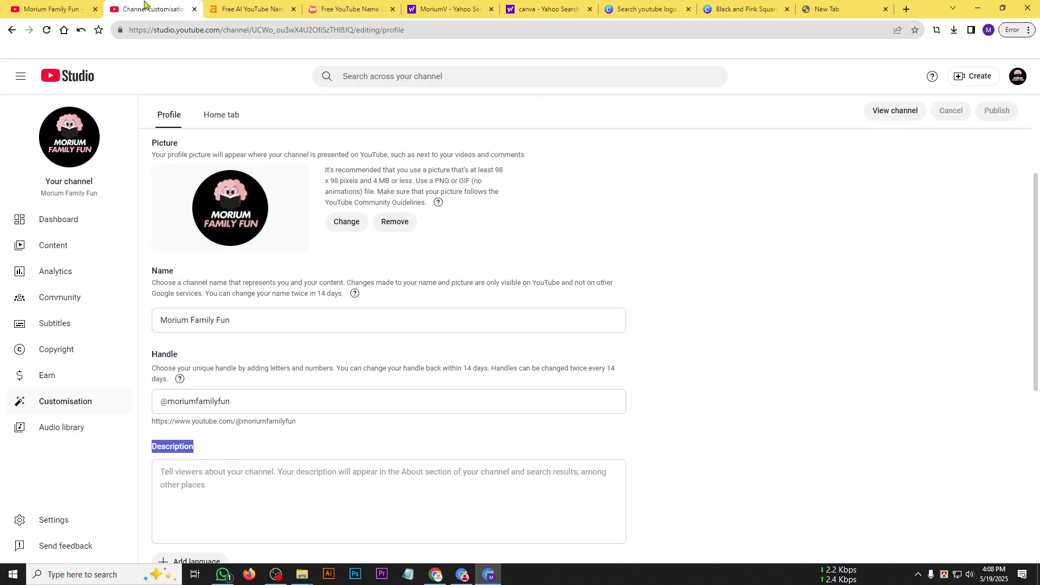
left_click(435, 574)
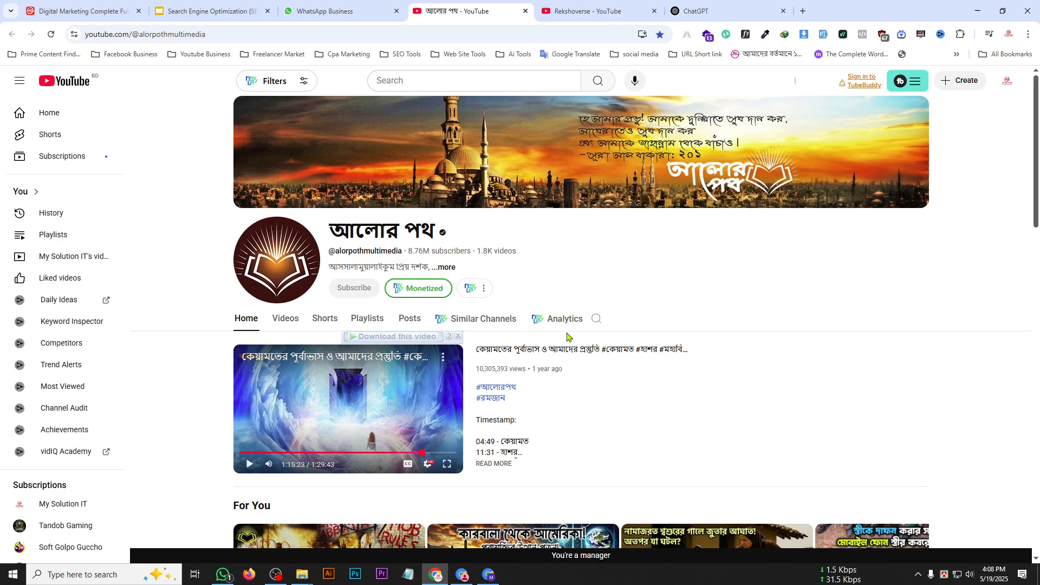
left_click(750, 4)
type("Description")
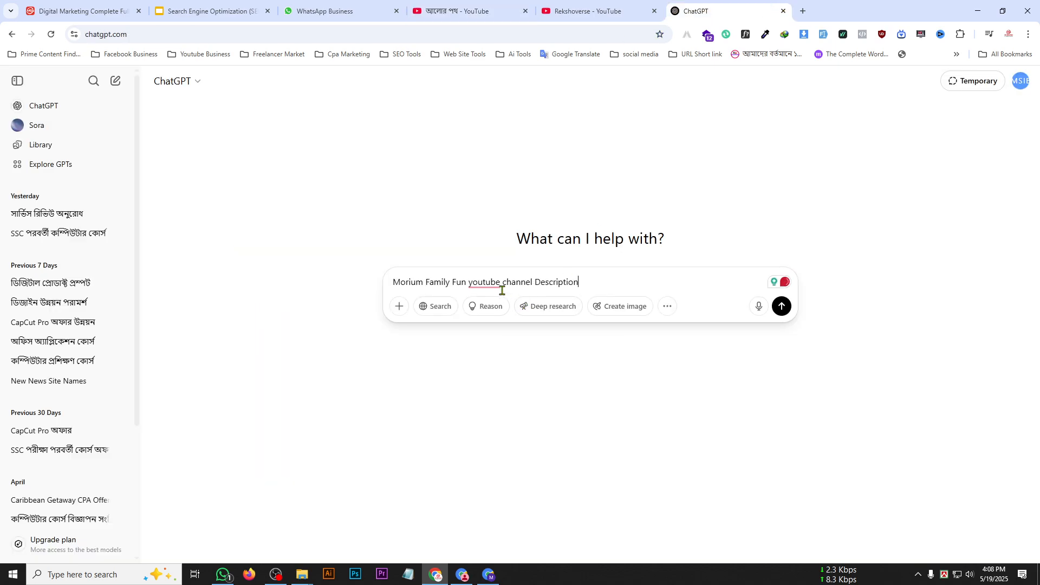
Insert "you Give me" before "youtube" in the prompt and correct that word to "YouTube".
right_click(490, 285)
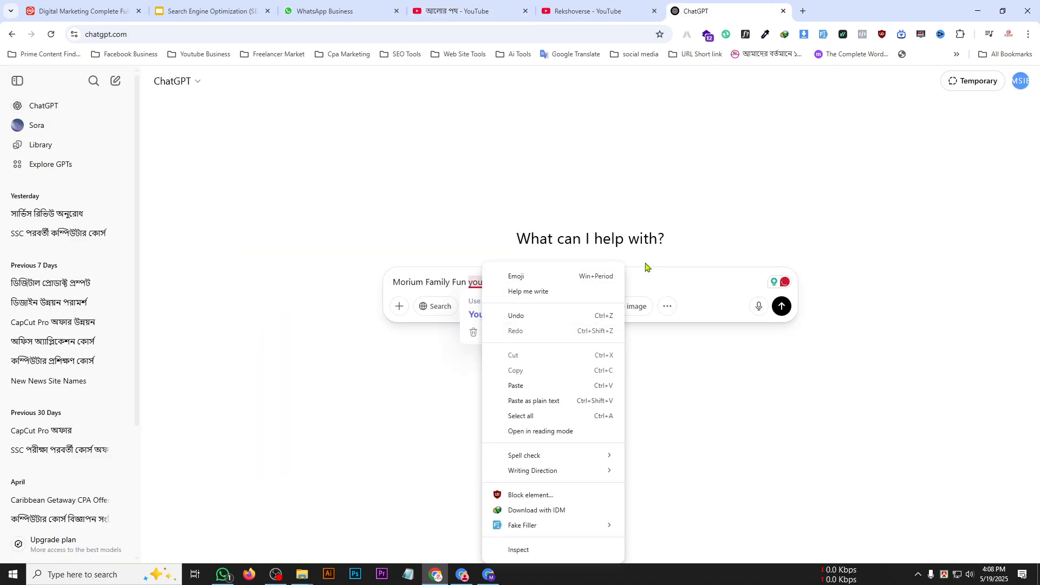
key("Escape")
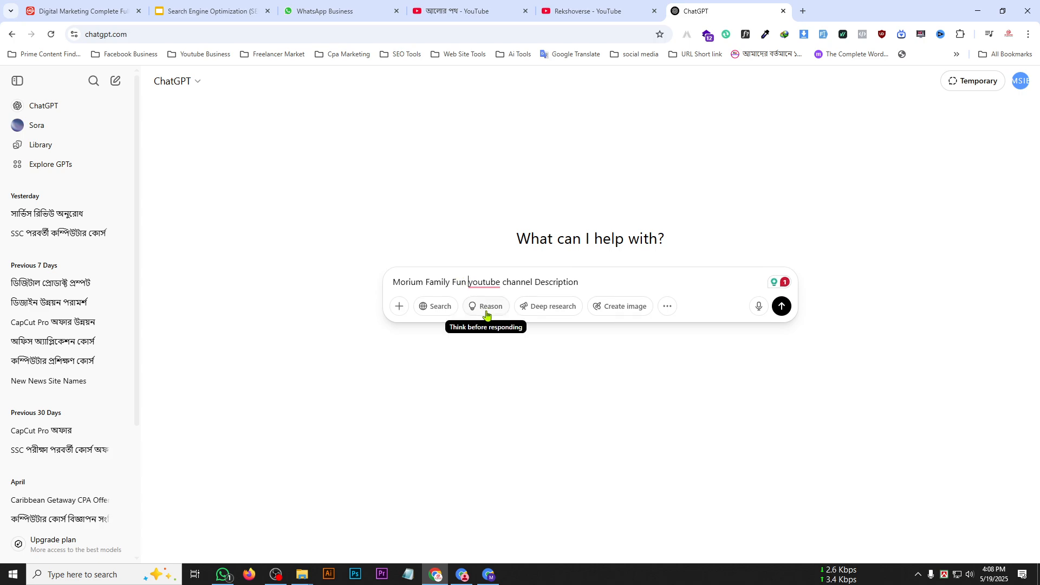
type("you ")
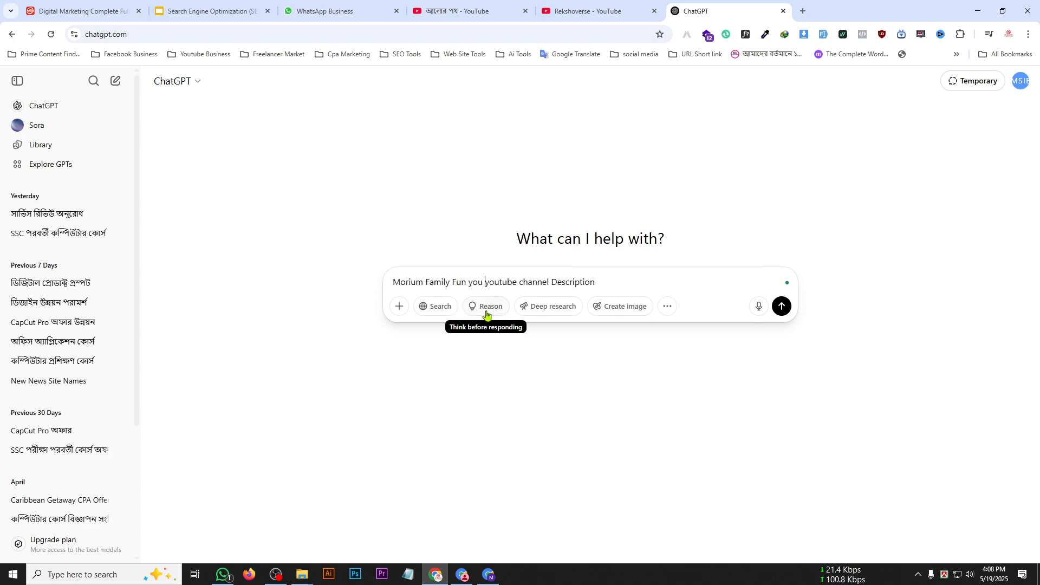
type("Give ")
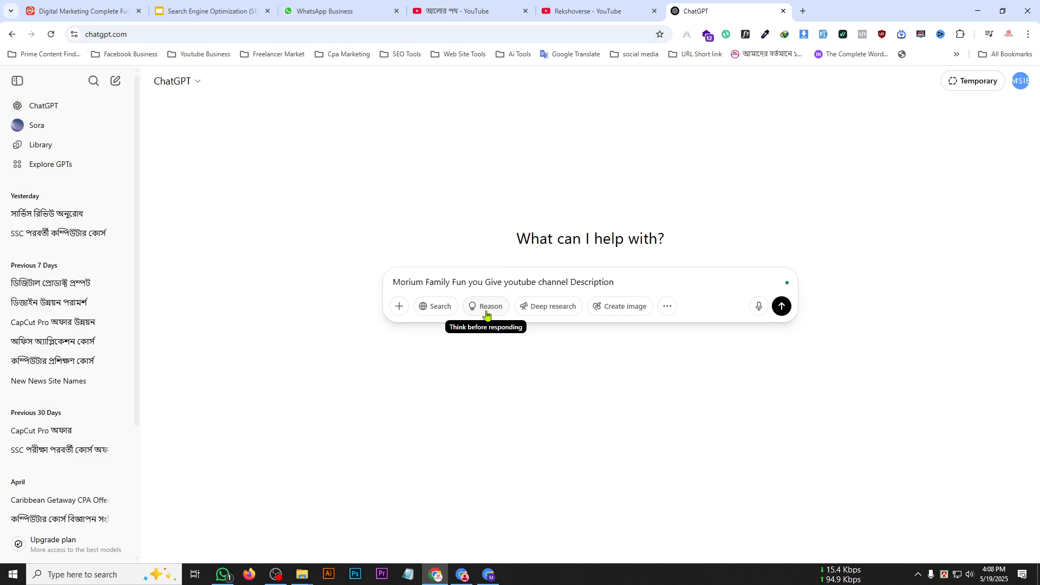
type("me")
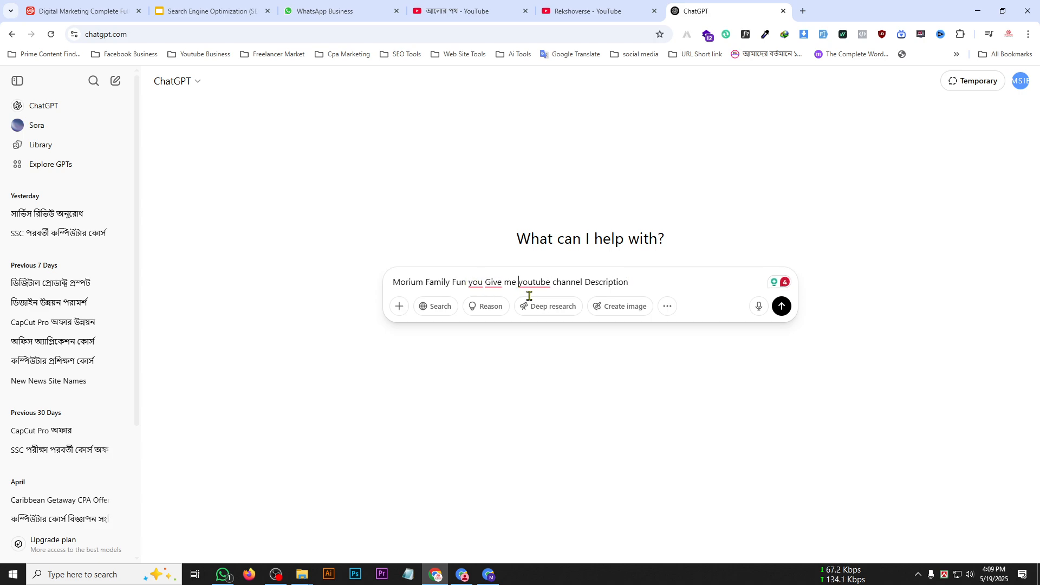
mouse_move(548, 286)
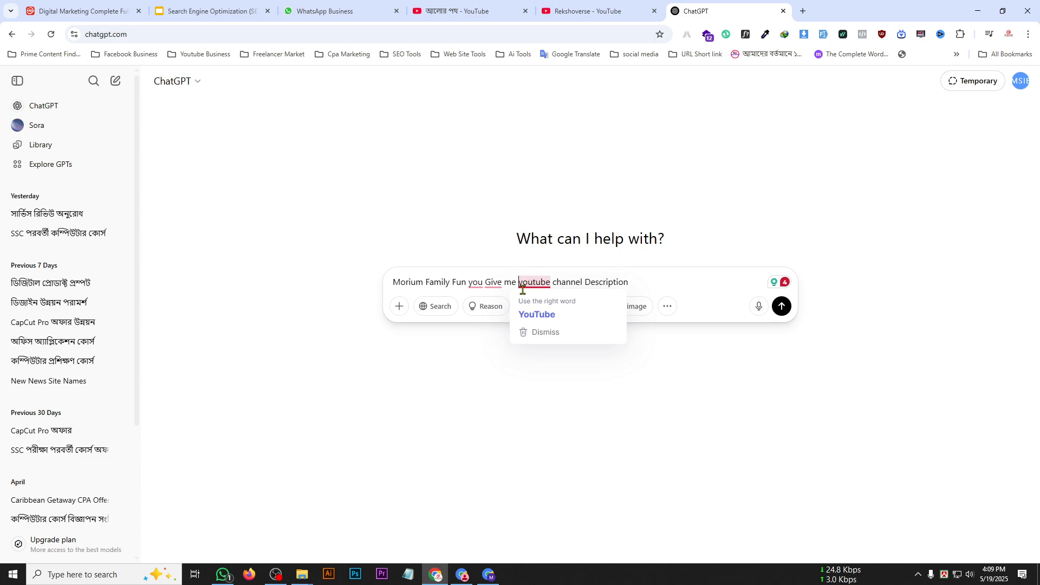
left_click(536, 314)
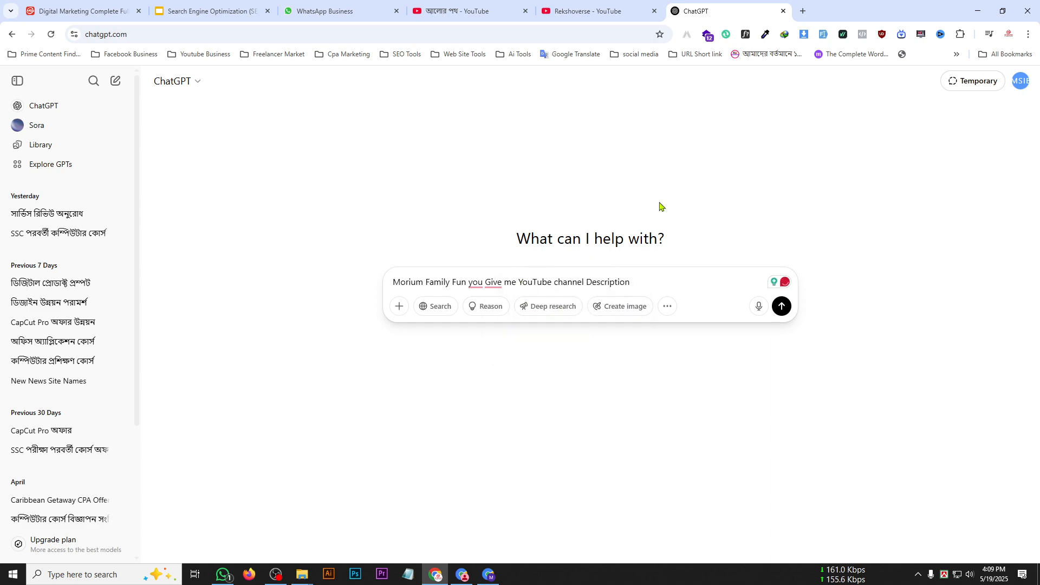
Compose "animation blog" in a new browser tab and copy it into the ChatGPT prompt before "YouTube channel Description".
left_click(803, 11)
type("anim")
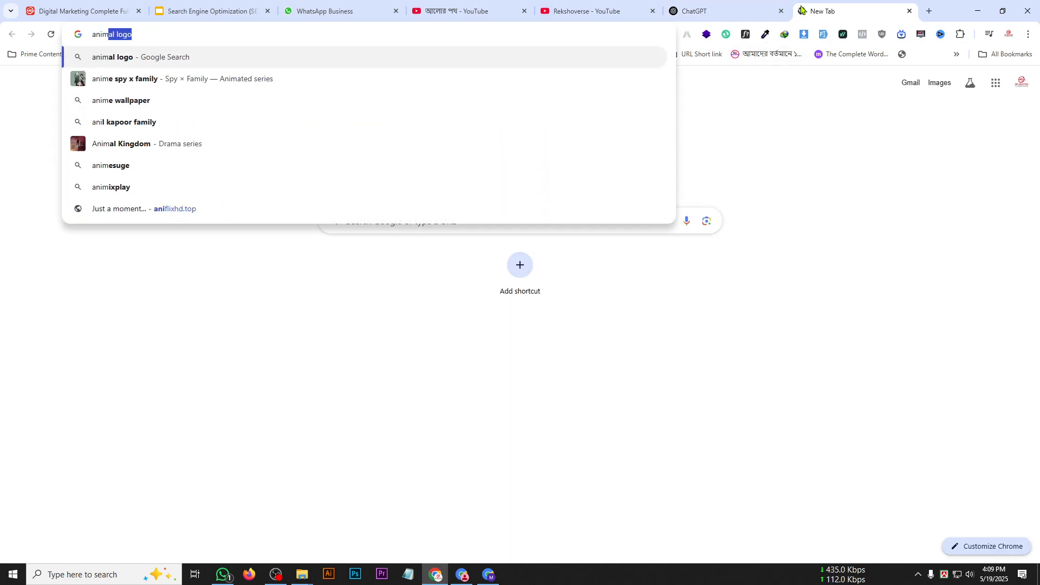
type("e")
key("BackSpace")
type("ation ")
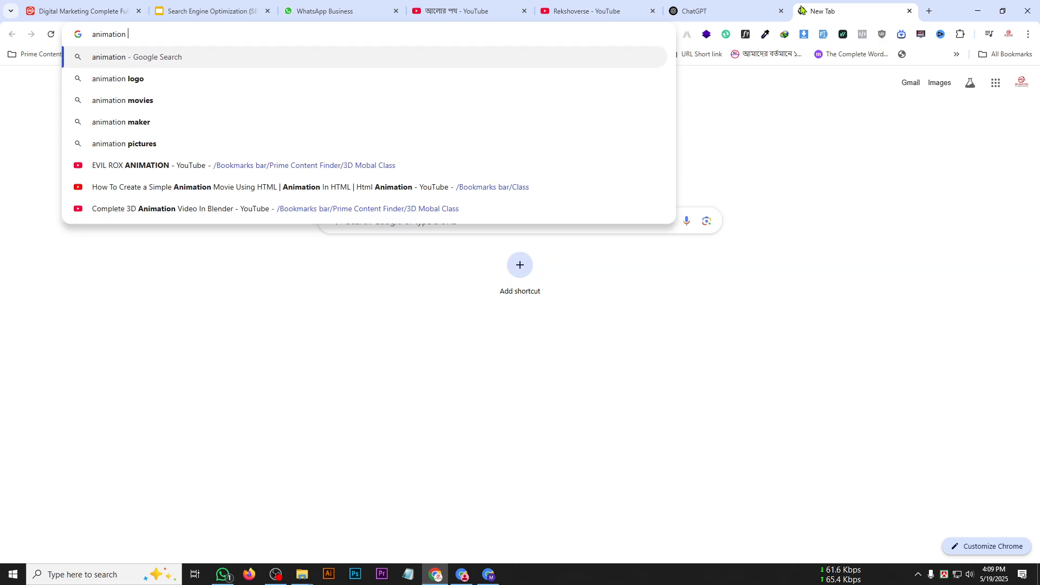
type("and")
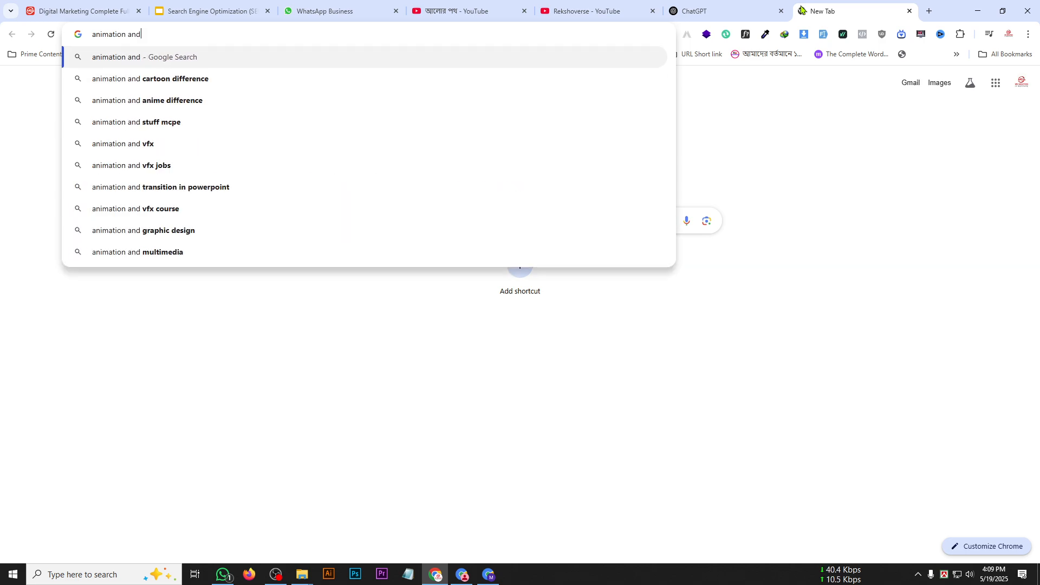
type(" blog")
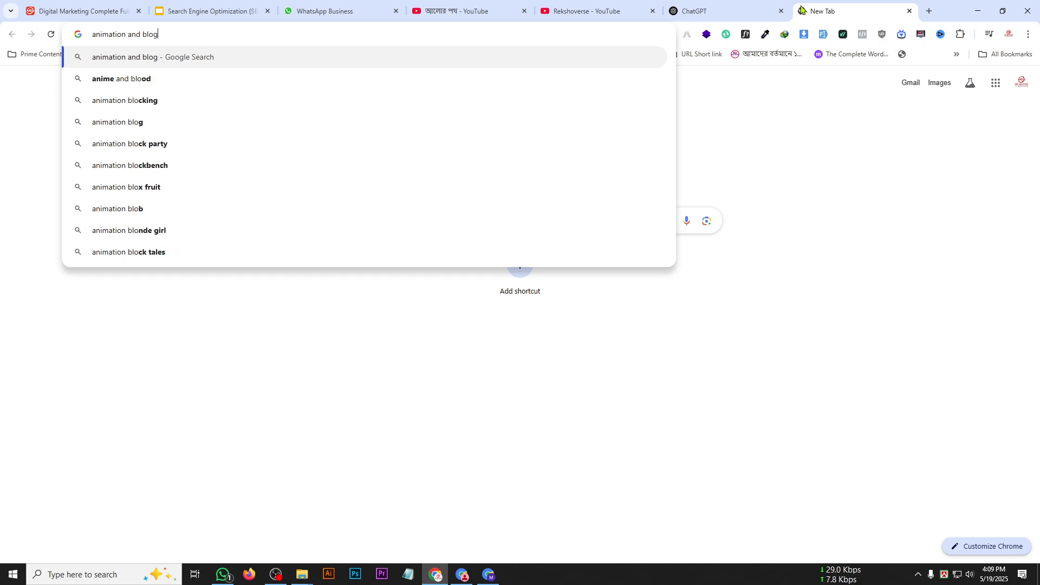
key("Down")
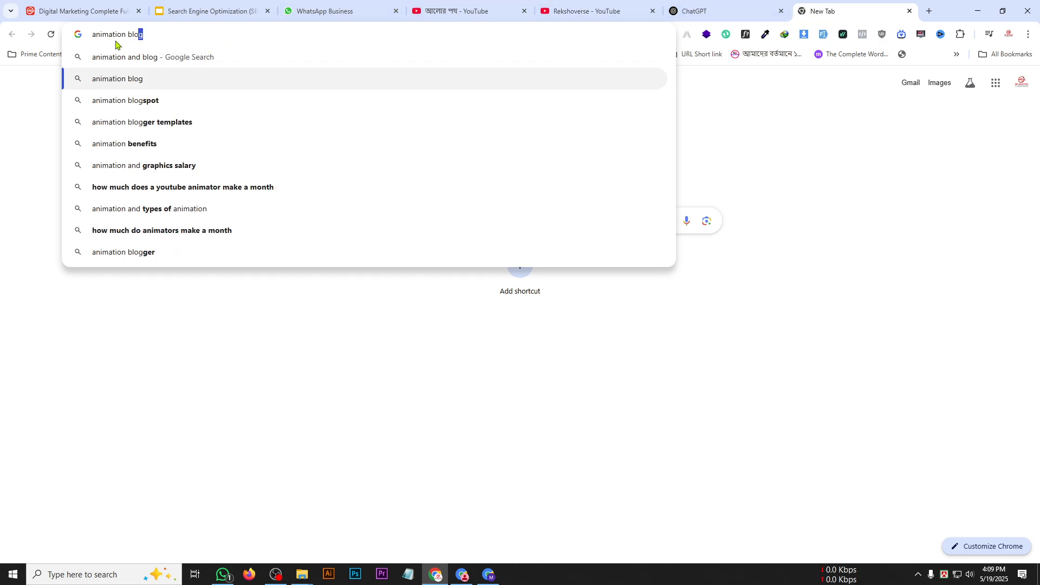
key("ctrl+a")
key("ctrl+c")
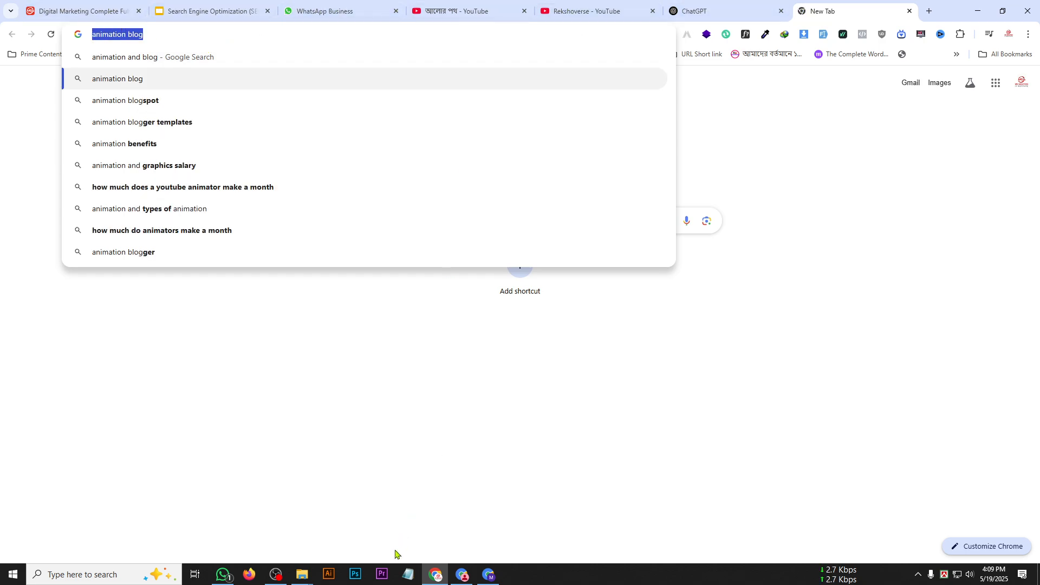
left_click(697, 3)
key("ctrl+v")
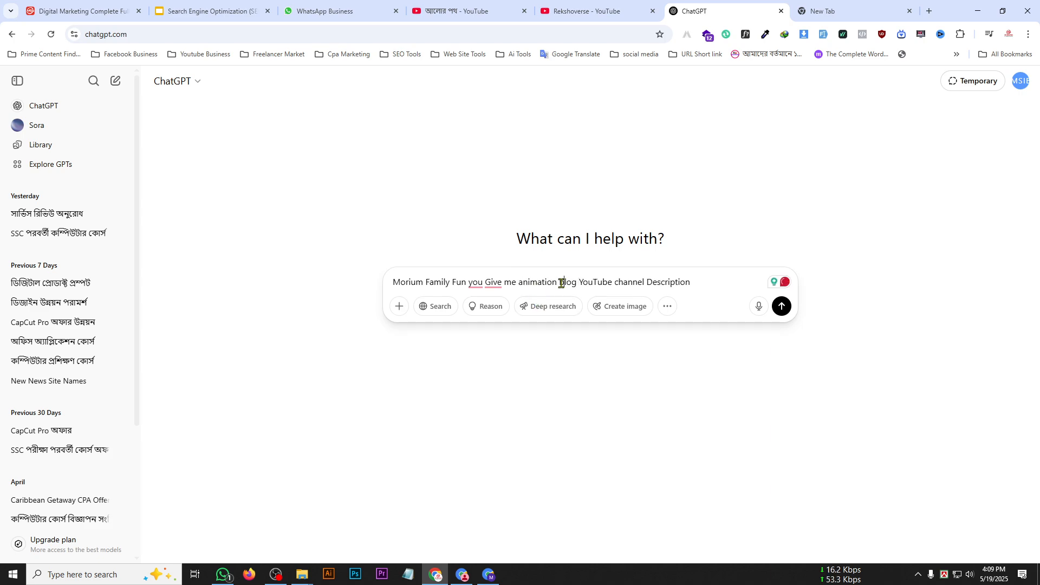
Insert "and" between "animation" and "blog" in the prompt and submit it.
left_click(561, 282)
type("and")
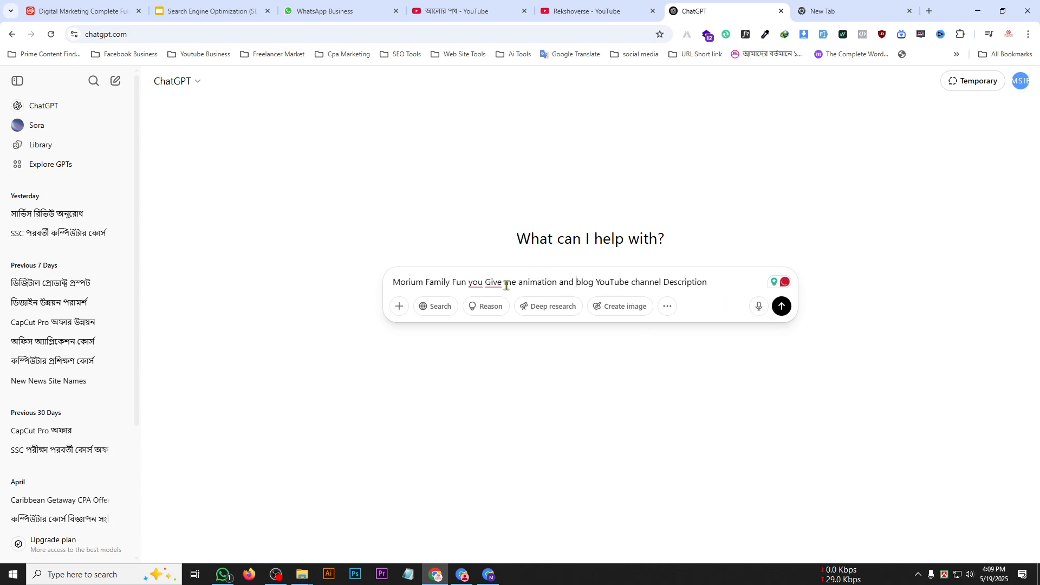
left_click(781, 307)
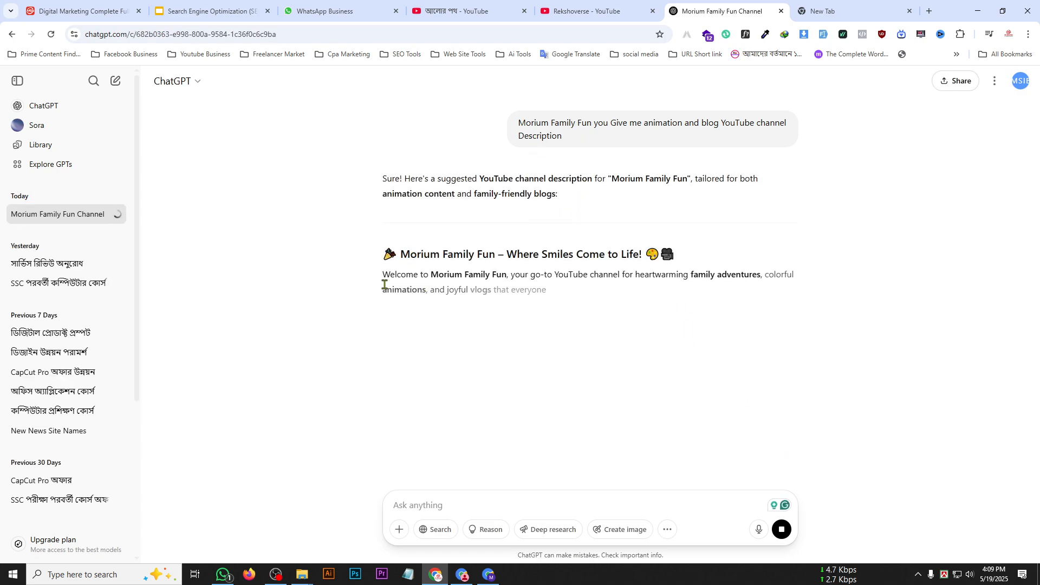
Read through the generated channel description, from the welcome line to the closing placeholder lines.
left_click_drag(383, 275, 406, 277)
left_click(434, 282)
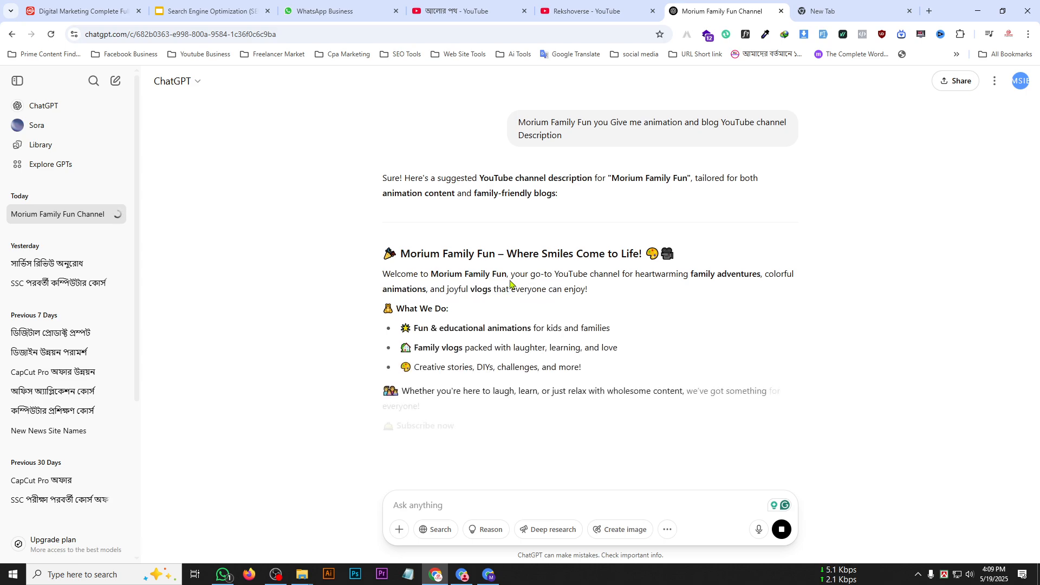
left_click_drag(524, 275, 639, 349)
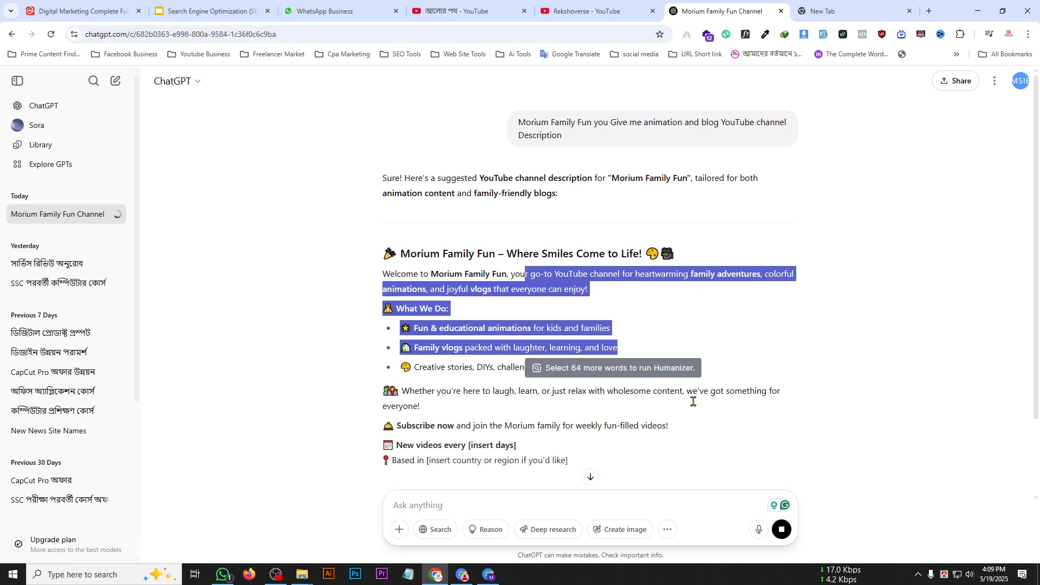
scroll(448, 347, "down", 2)
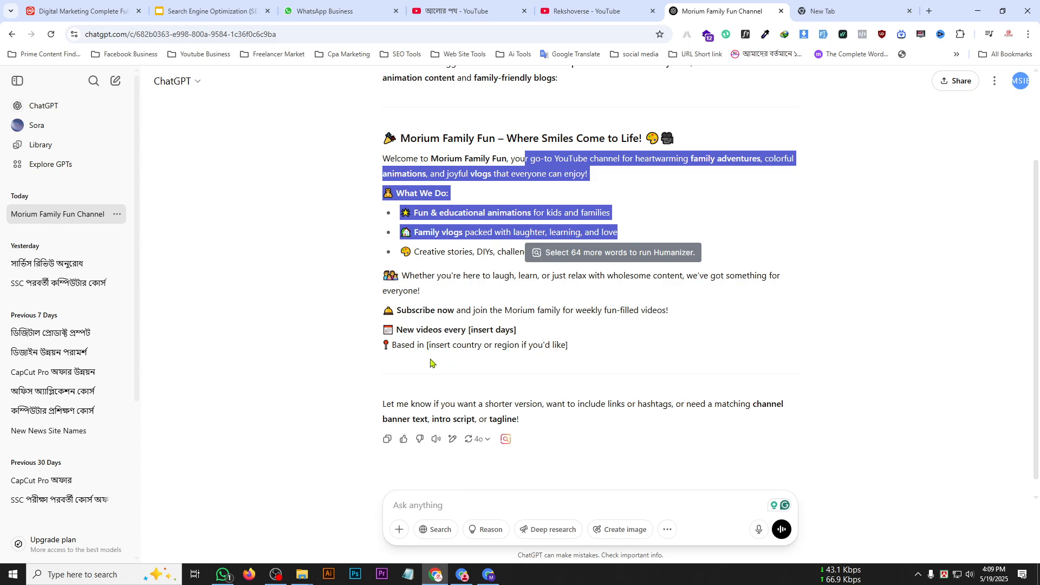
scroll(503, 358, "up", 2)
scroll(542, 374, "down", 2)
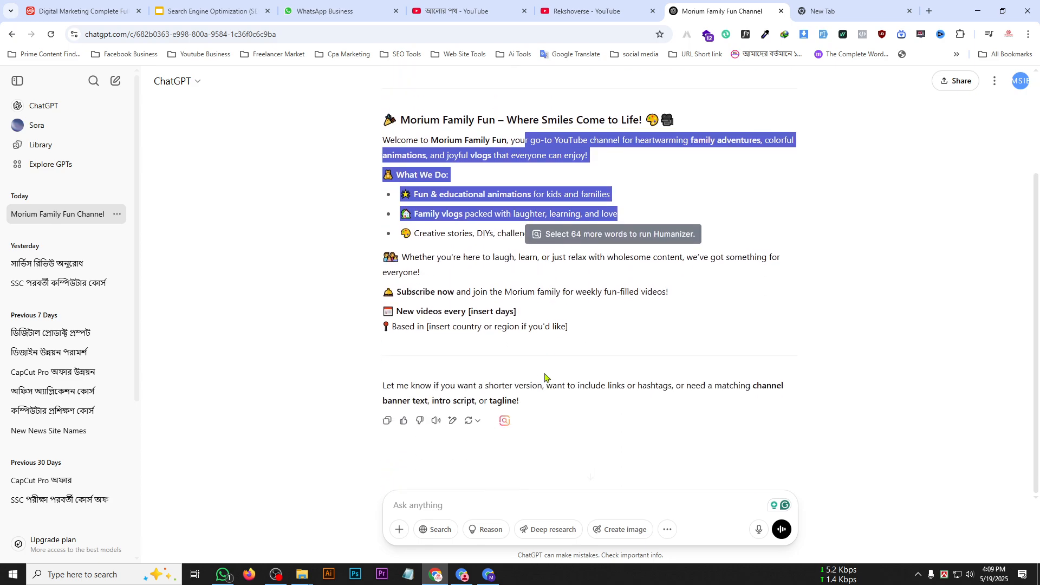
left_click(576, 334)
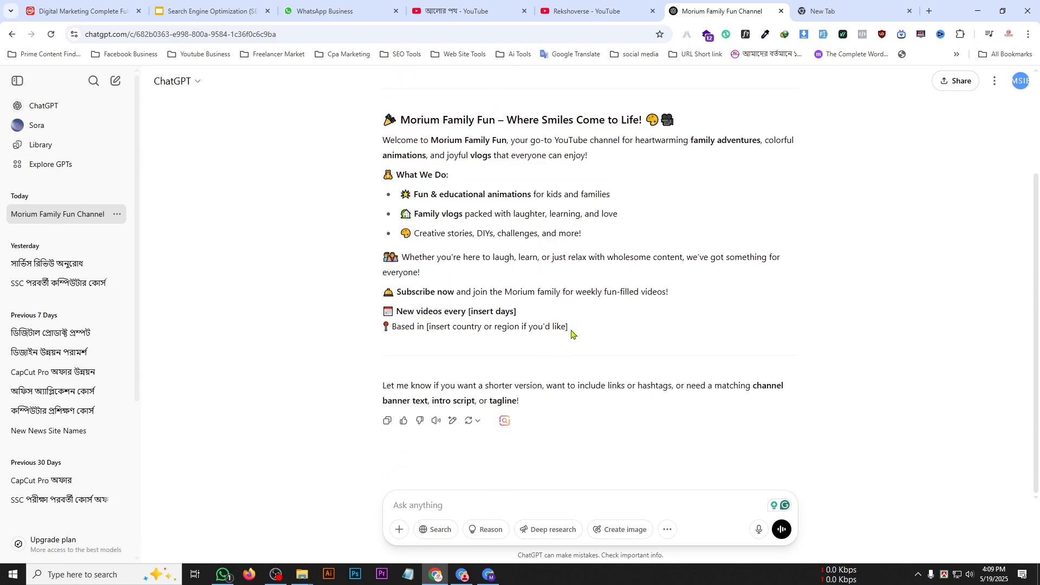
left_click_drag(572, 333, 391, 117)
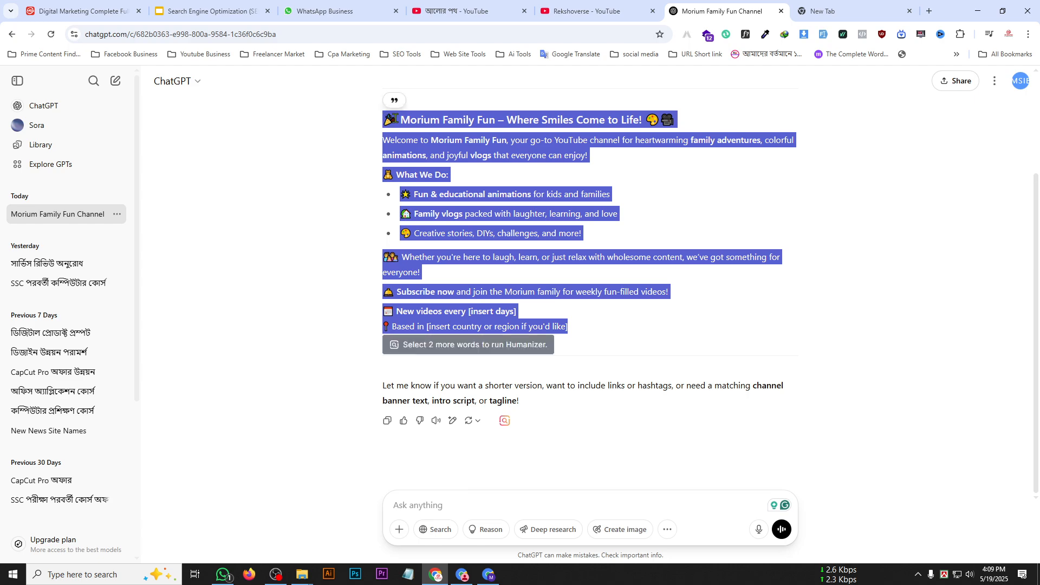
scroll(457, 120, "up", 1)
right_click(458, 174)
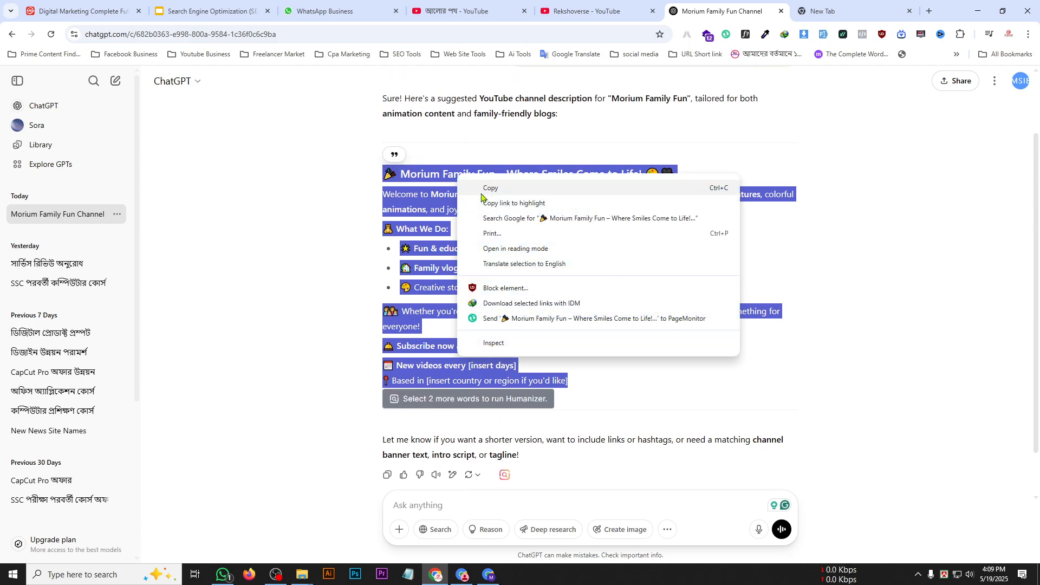
left_click(481, 192)
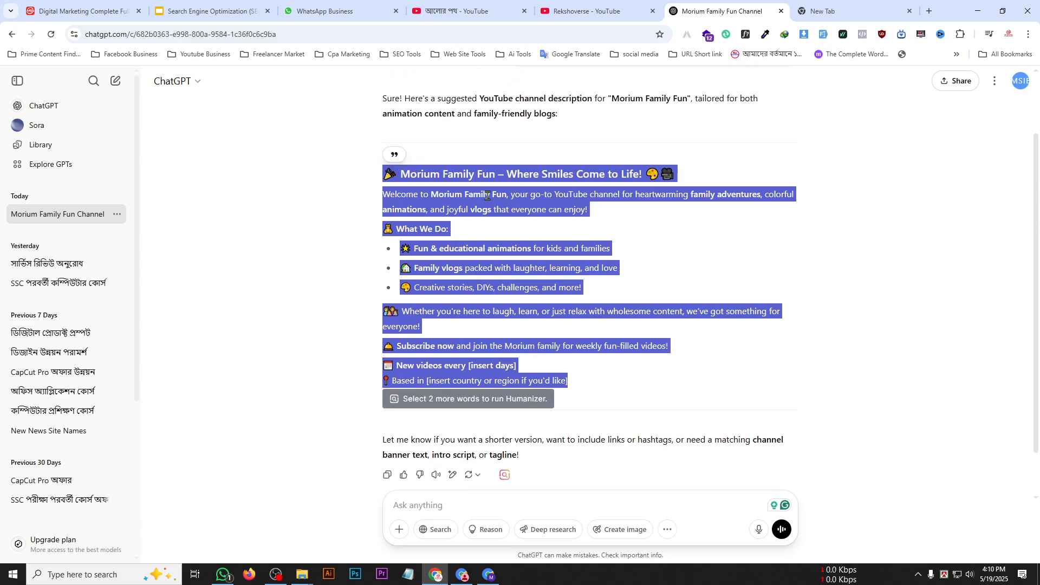
left_click(485, 577)
left_click(234, 473)
key("ctrl+v")
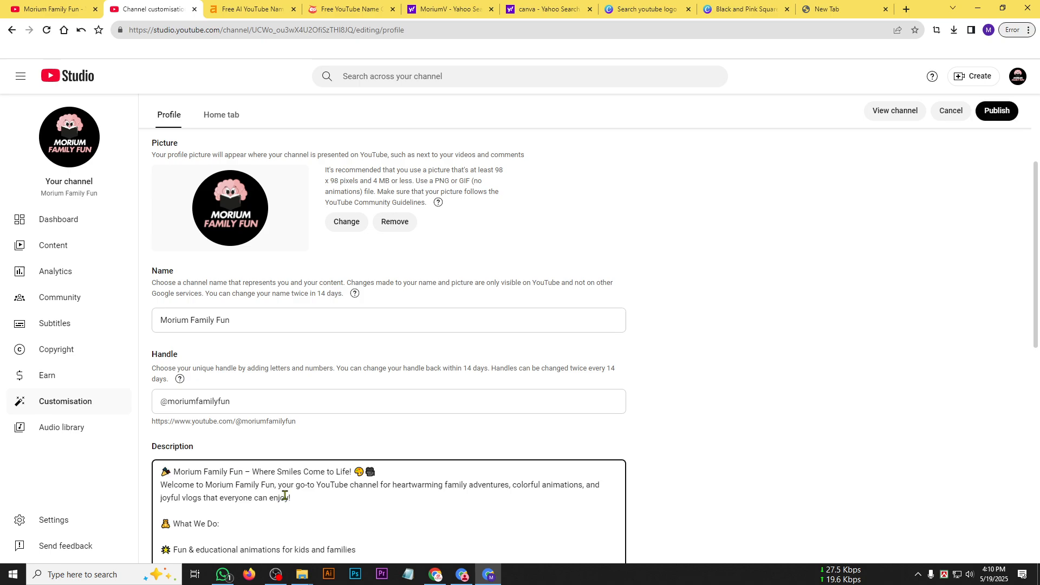
Review the pasted channel description line by line, including the placeholders for upload days and country or region.
scroll(284, 495, "down", 4)
scroll(325, 341, "up", 3)
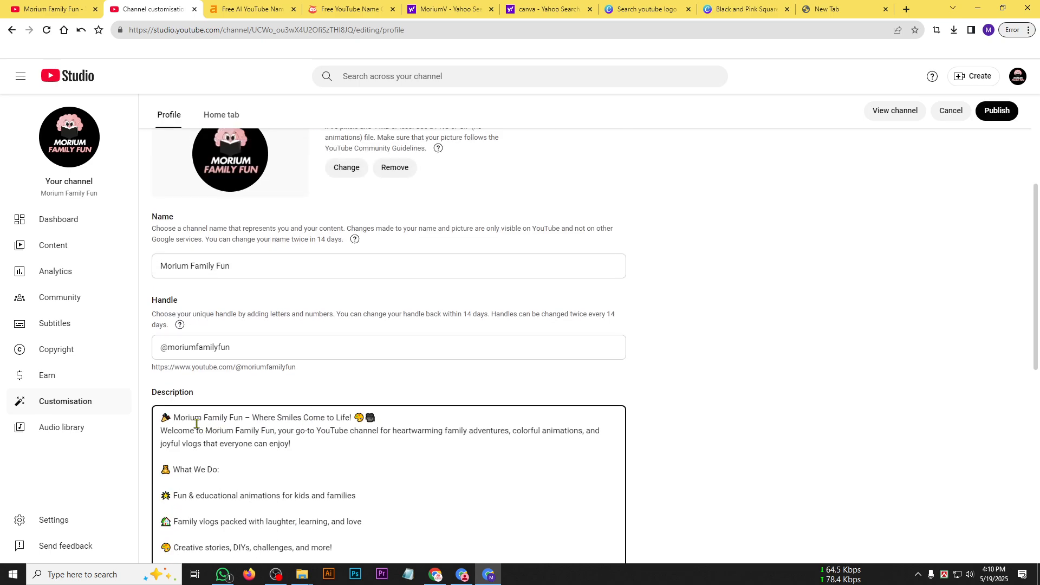
scroll(197, 424, "up", 2)
scroll(266, 433, "down", 3)
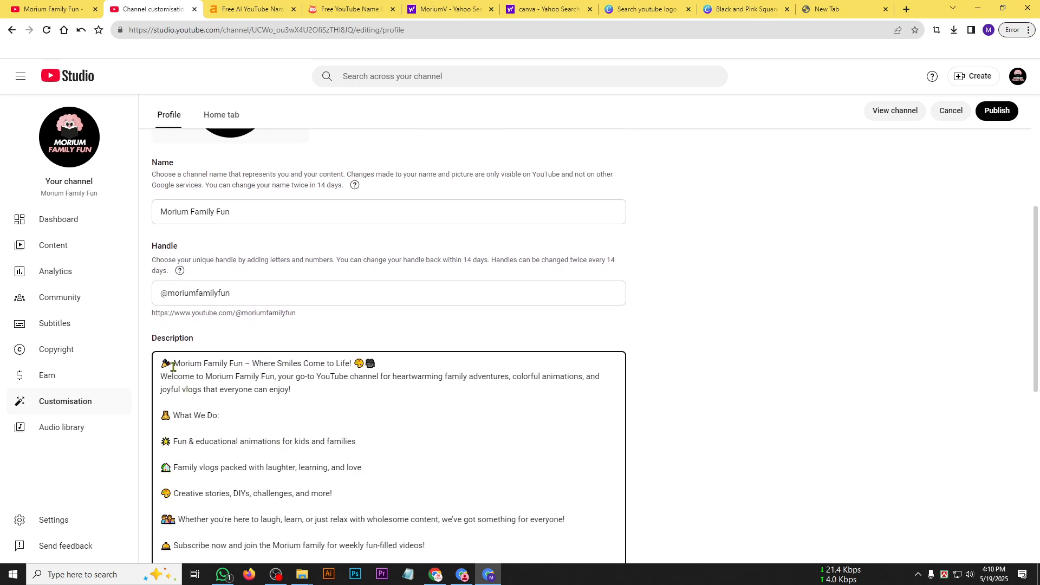
left_click_drag(172, 367, 264, 363)
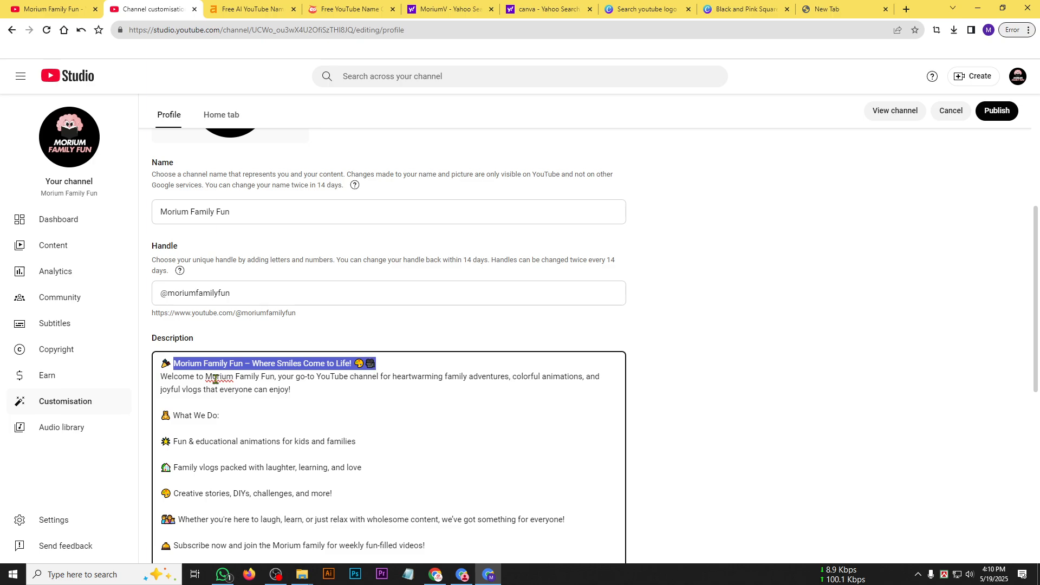
left_click_drag(204, 376, 590, 376)
left_click_drag(180, 391, 298, 390)
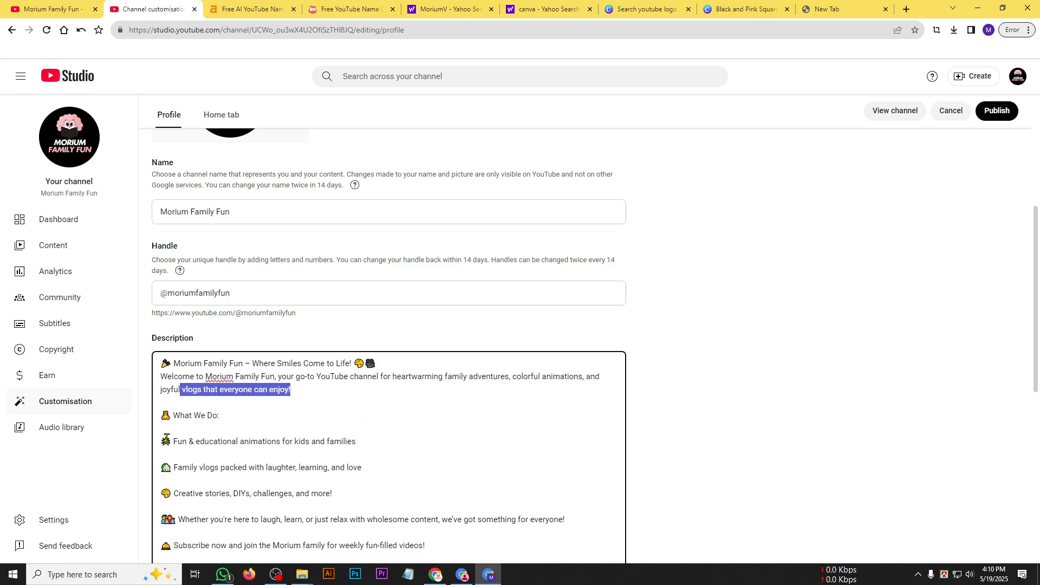
scroll(243, 391, "down", 3)
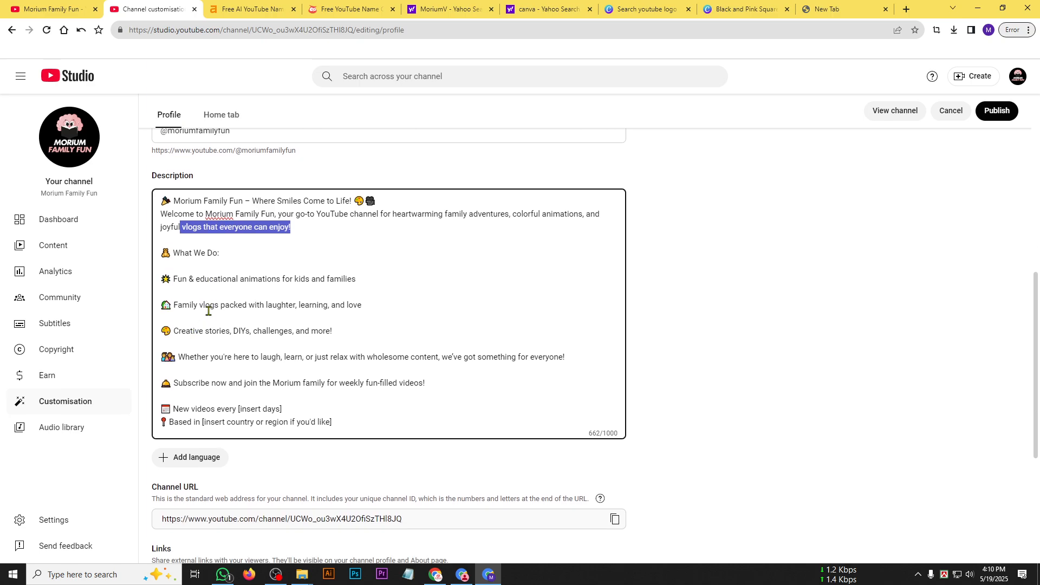
left_click_drag(179, 304, 387, 298)
left_click(251, 328)
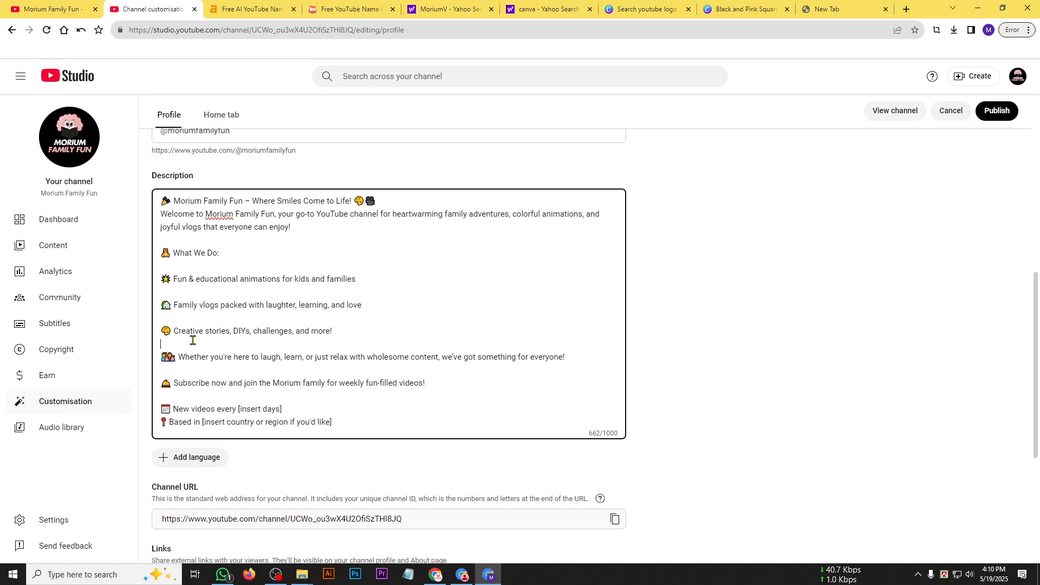
left_click(202, 370)
left_click(221, 400)
left_click_drag(239, 410, 161, 410)
left_click(360, 420)
Activate the contact email field in the channel profile and check the channel account and browser profile details for the email address.
scroll(303, 406, "down", 2)
scroll(275, 451, "down", 3)
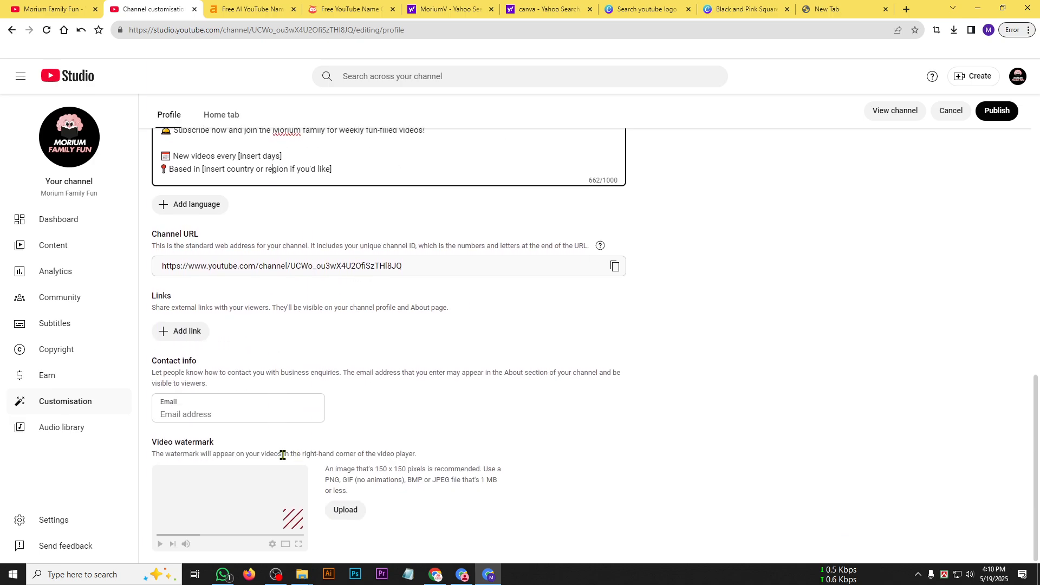
left_click(203, 416)
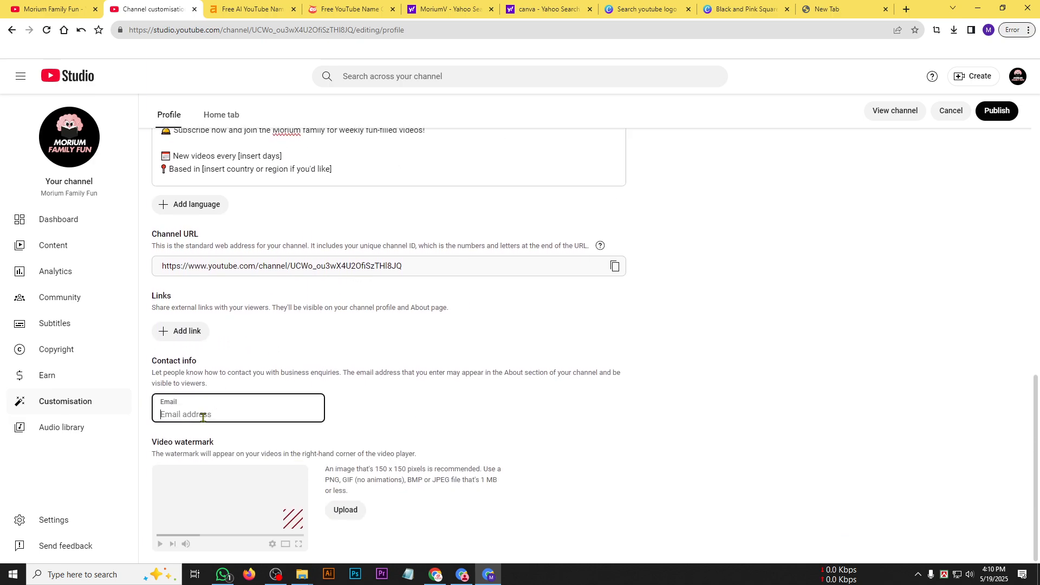
left_click(1018, 78)
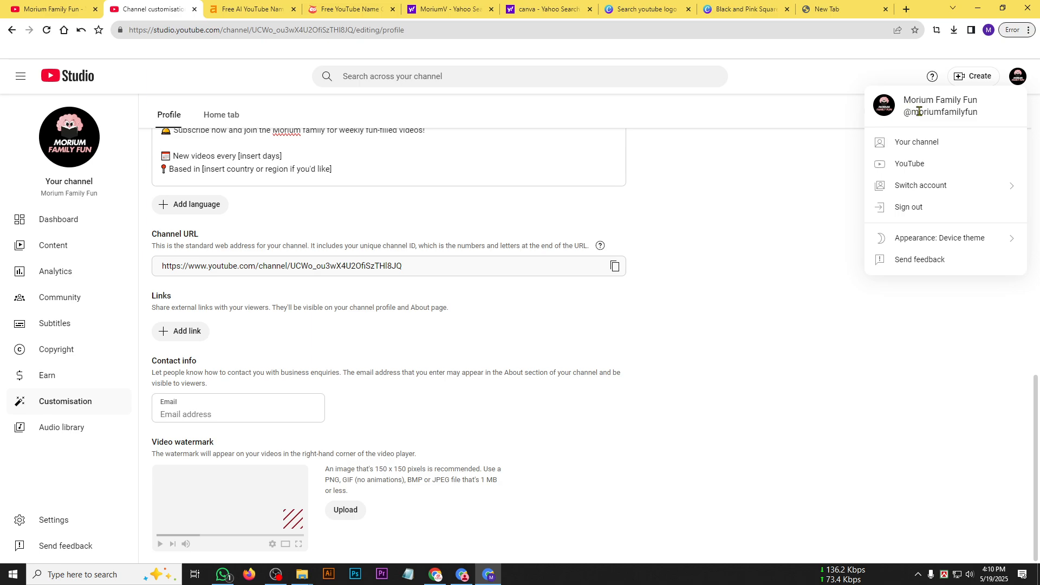
left_click(988, 31)
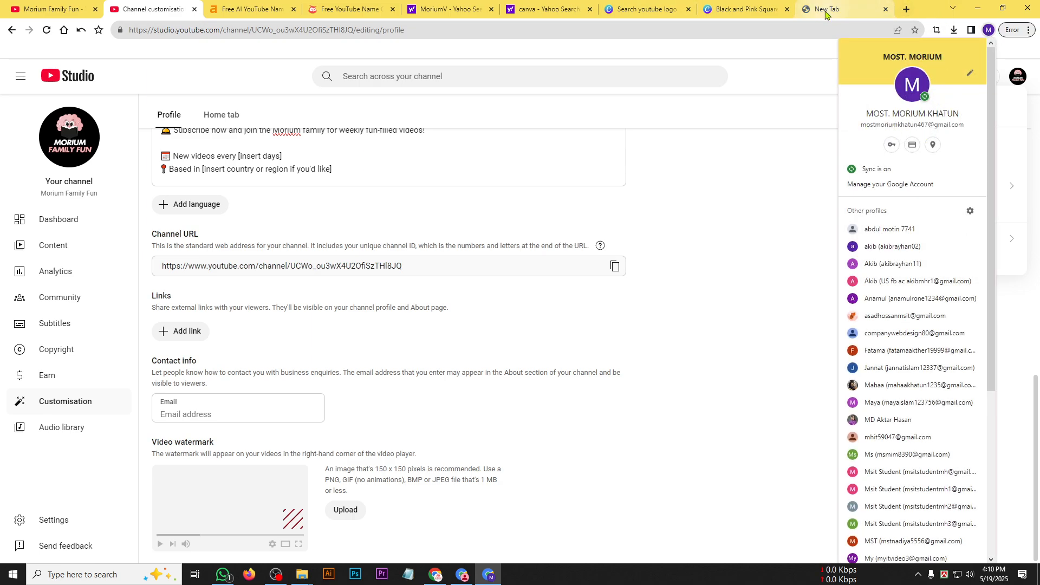
left_click(845, 9)
left_click(988, 31)
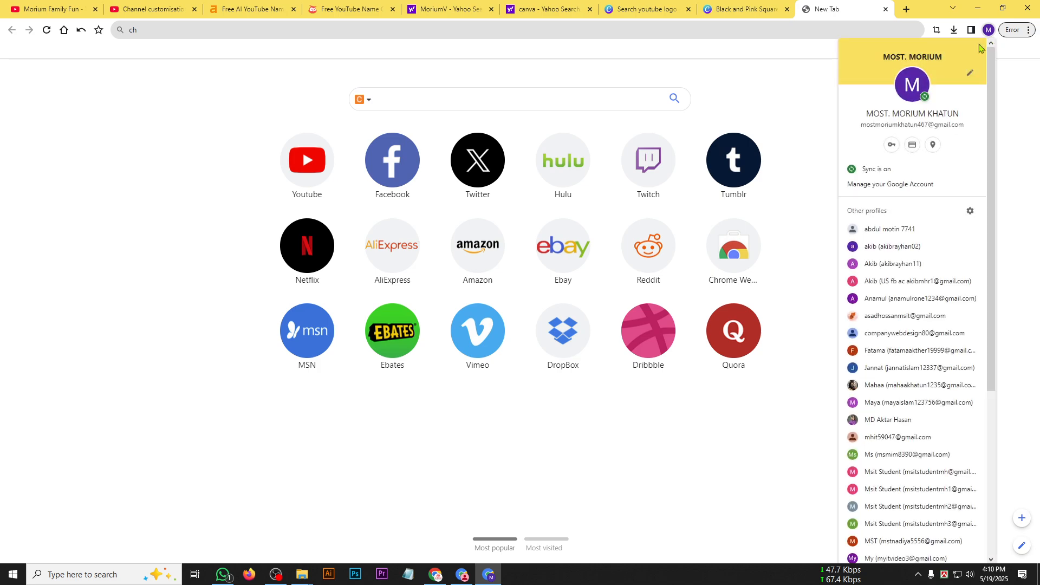
Search the web for gmail, open the Gmail inbox and close the search results page.
left_click(691, 34)
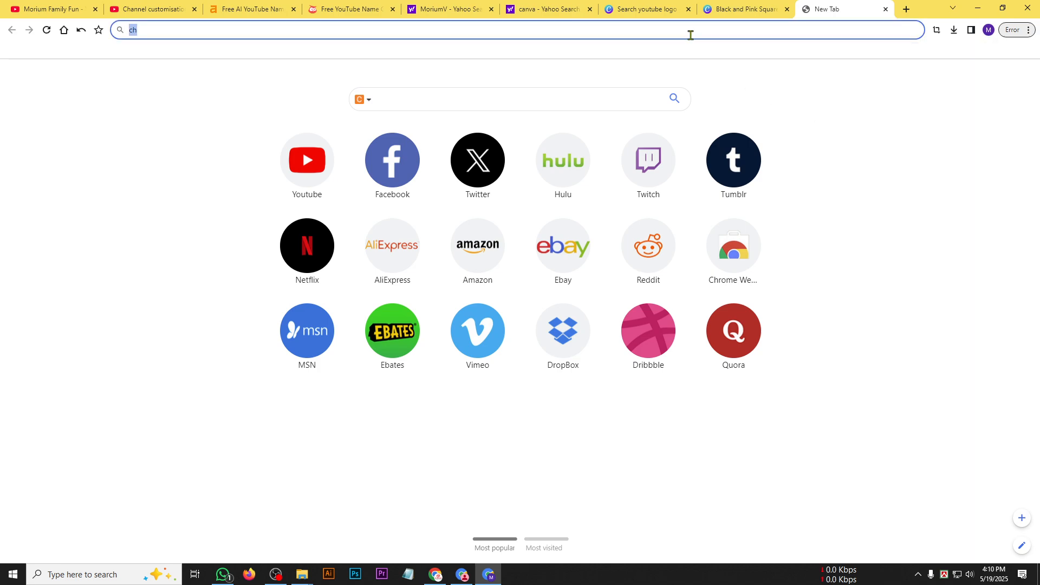
type("g")
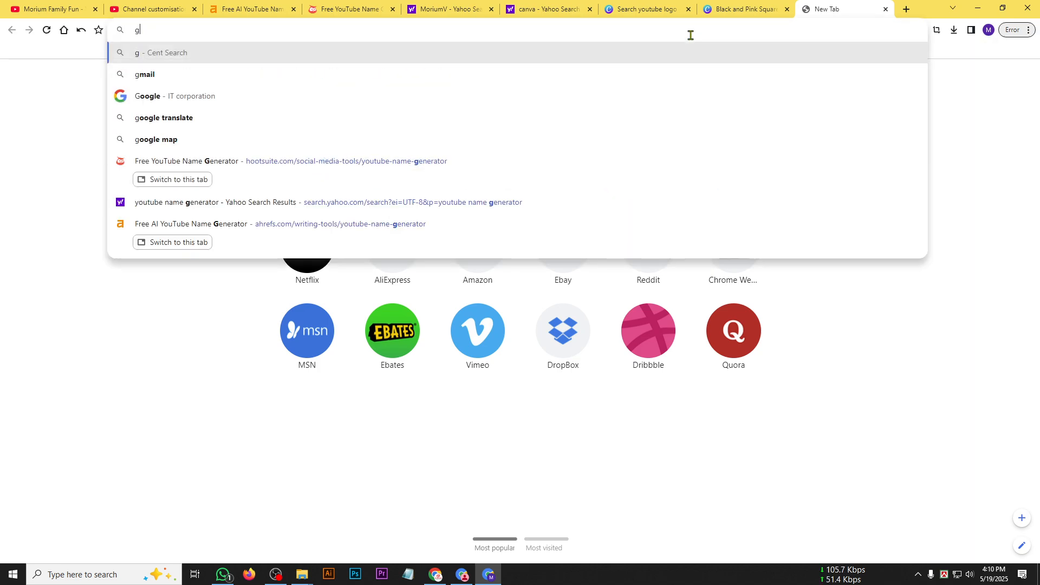
key("Down")
key("Return")
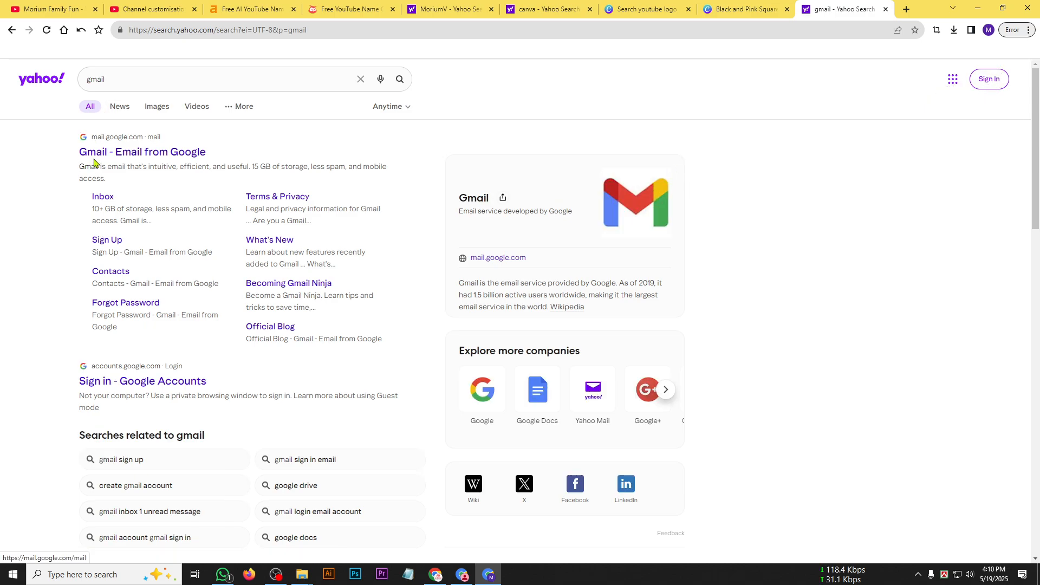
left_click(178, 152)
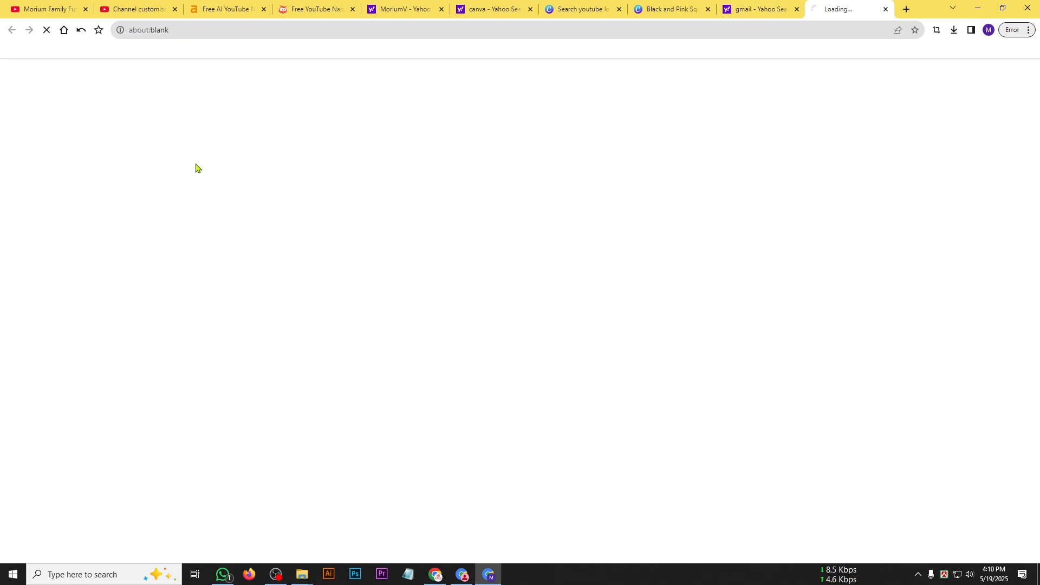
left_click(796, 9)
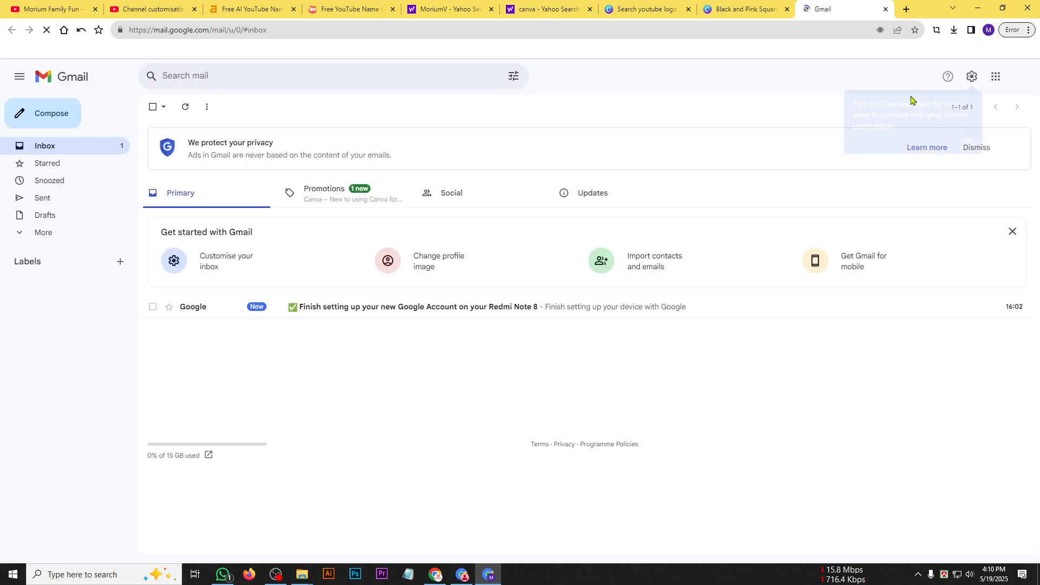
Copy the account's email address from Gmail into the channel's contact email field in YouTube Studio and publish the change.
left_click(1021, 76)
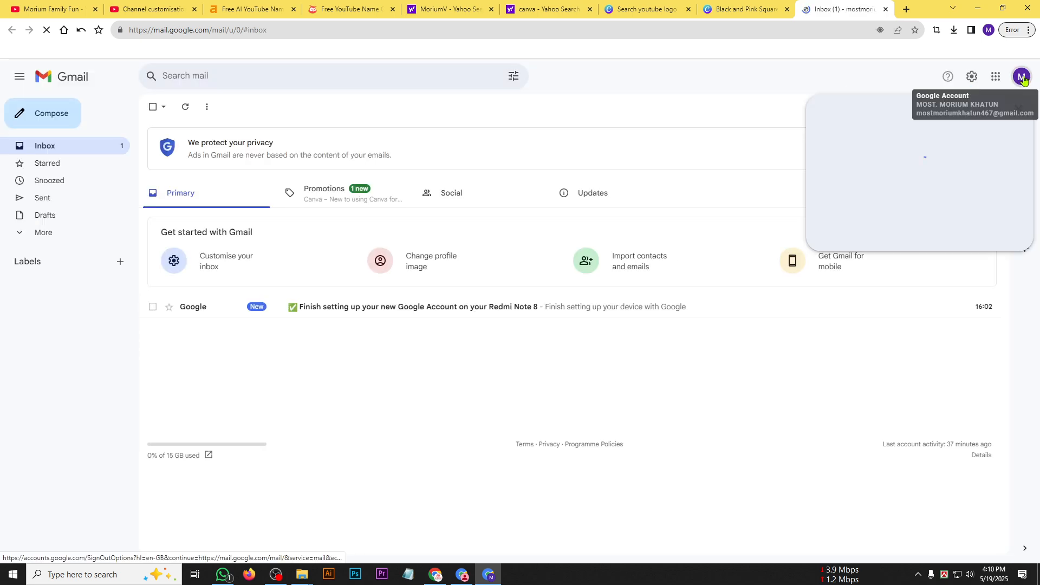
triple_click(916, 110)
key("ctrl+c")
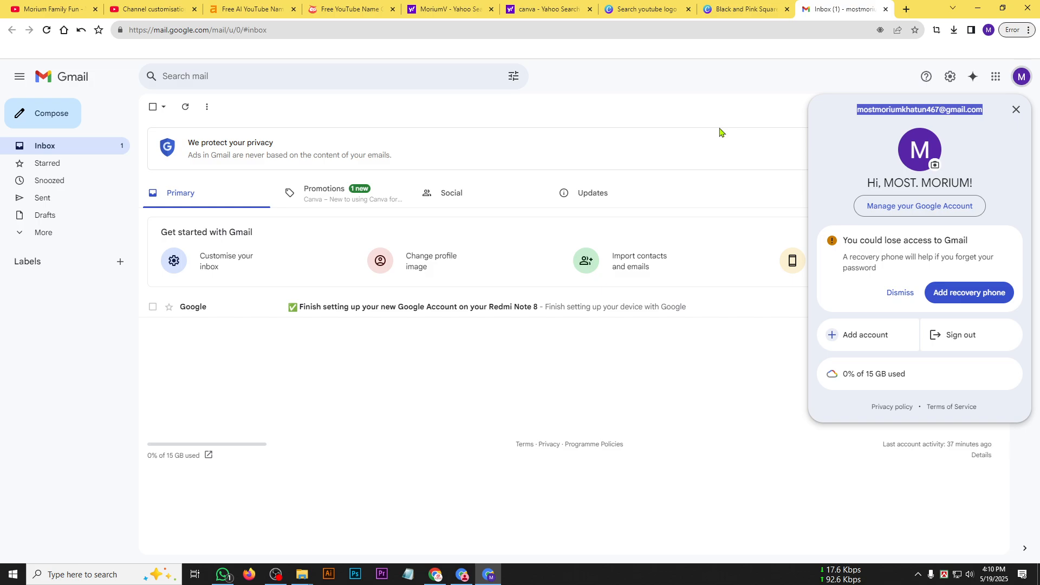
left_click(168, 5)
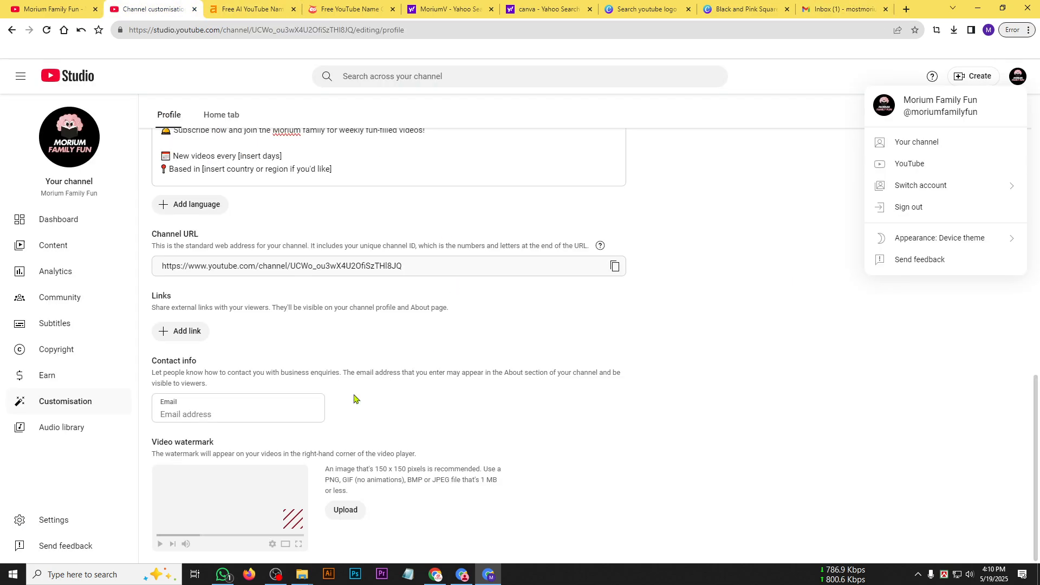
left_click(271, 413)
key("ctrl+v")
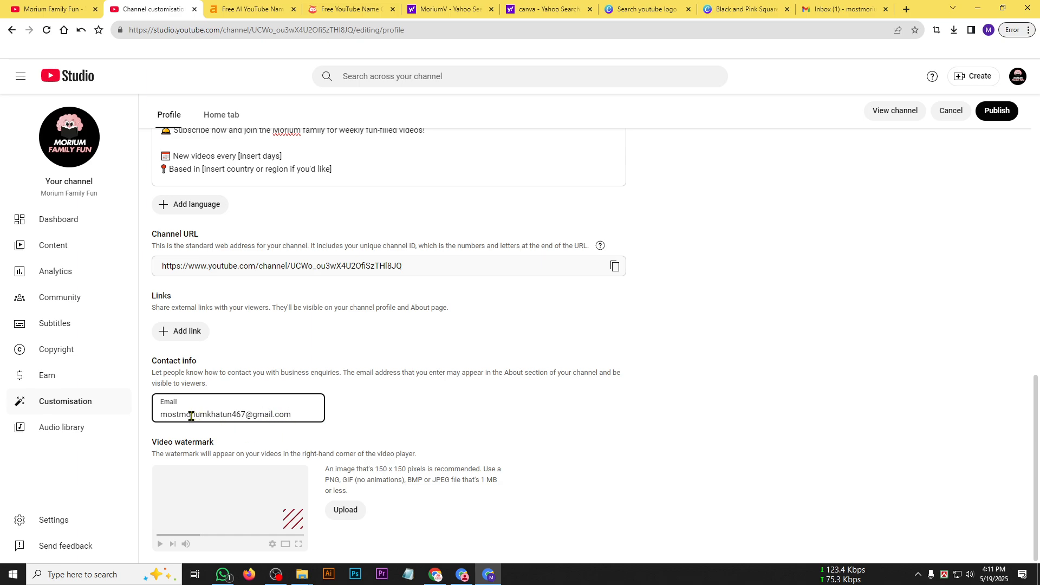
left_click_drag(161, 414, 293, 411)
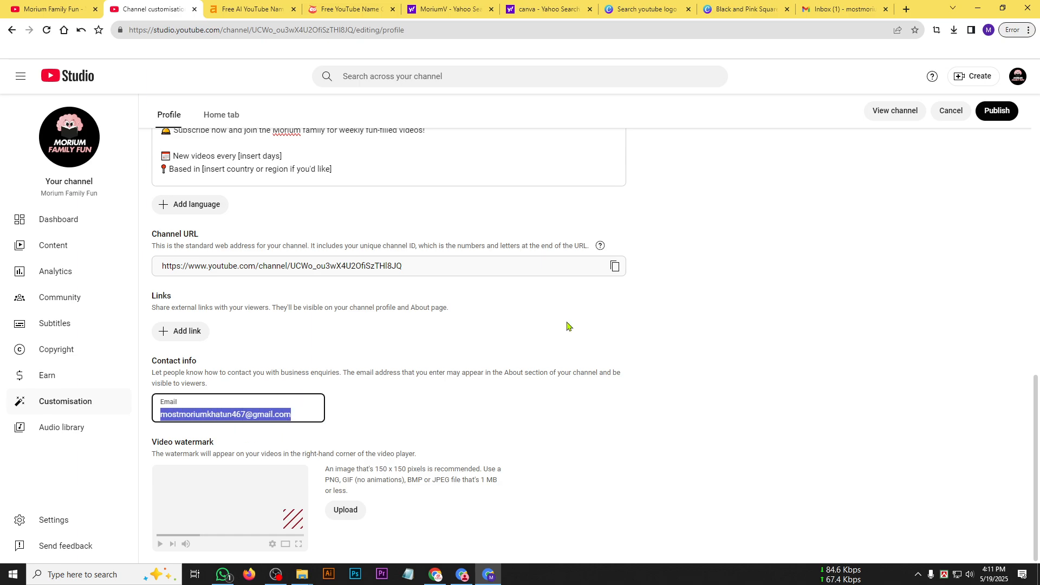
left_click(996, 111)
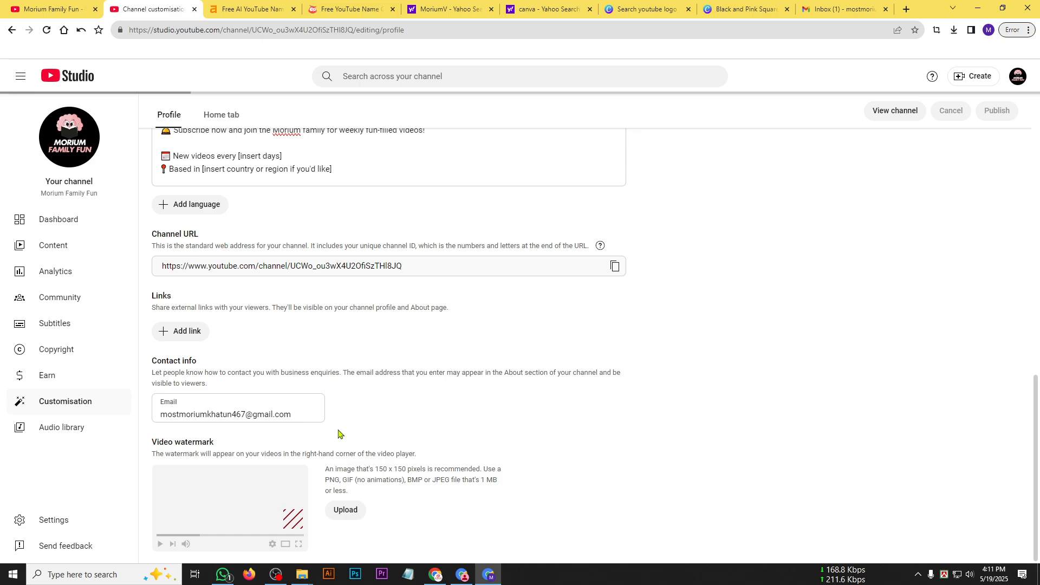
Upload Morium Family Fun Logo.png as the video watermark, accept its full crop and publish the change.
left_click_drag(152, 442, 217, 442)
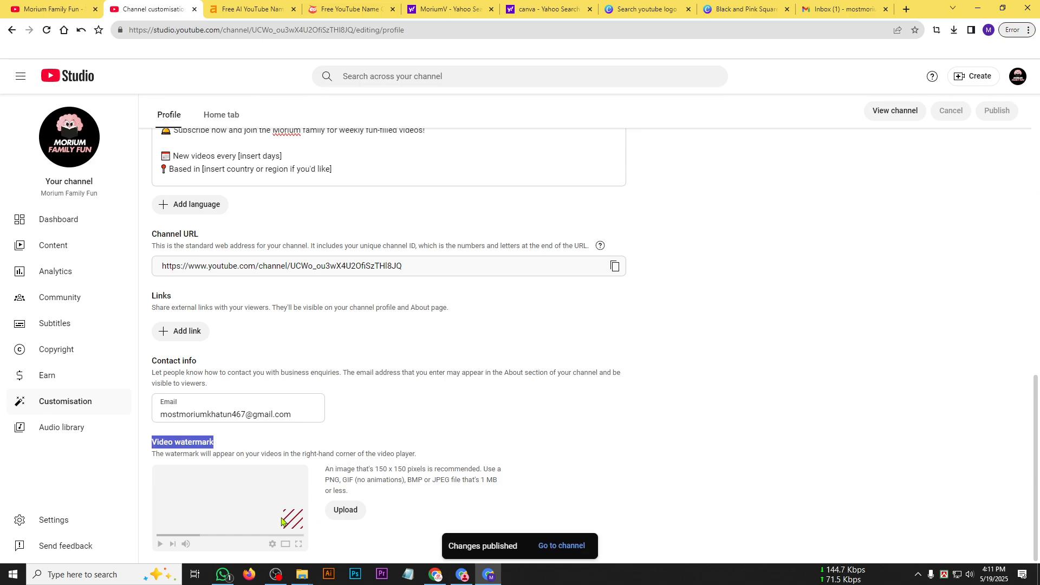
left_click(346, 510)
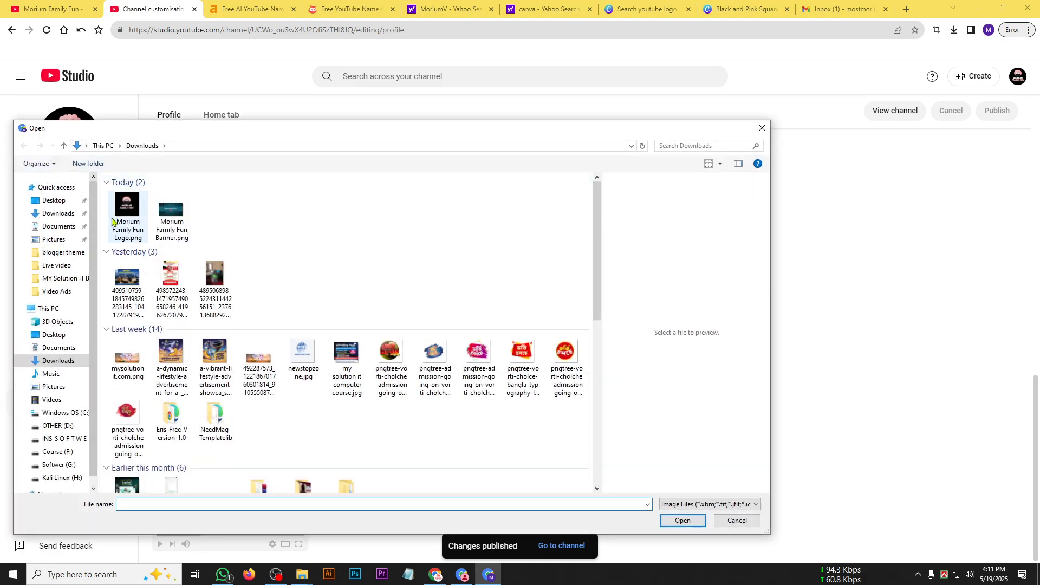
double_click(112, 222)
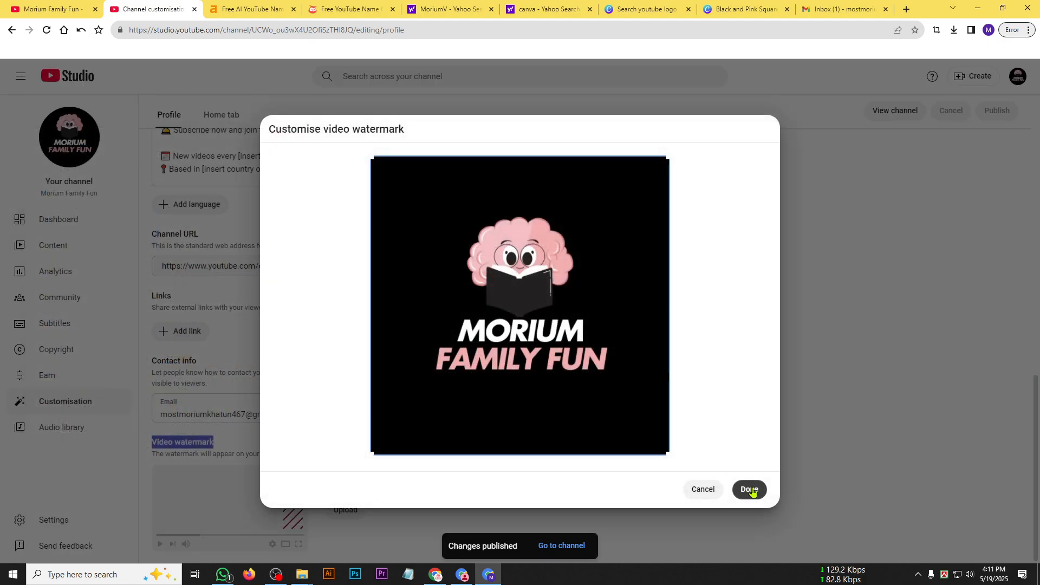
left_click(750, 489)
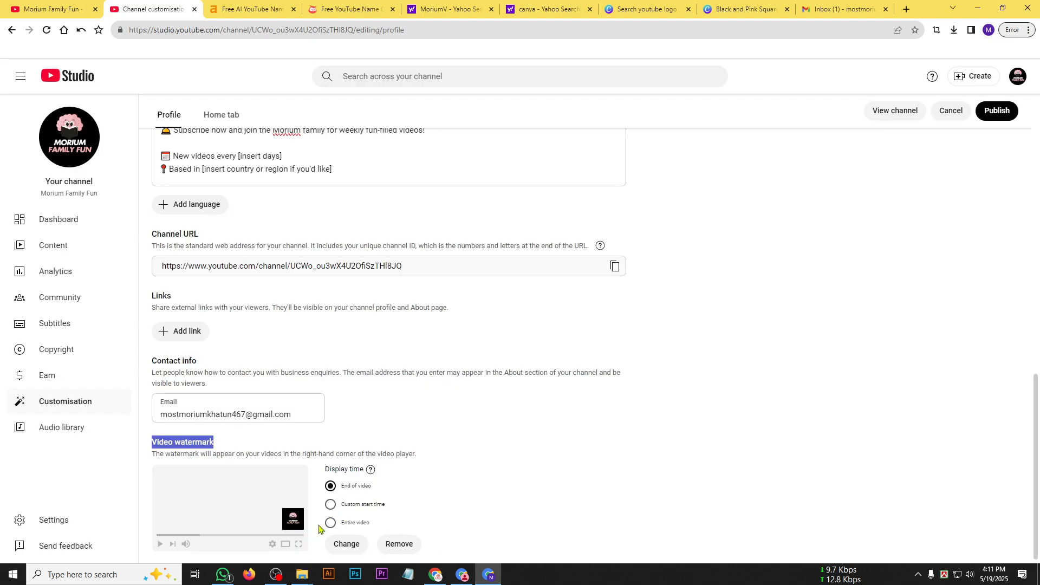
left_click(996, 110)
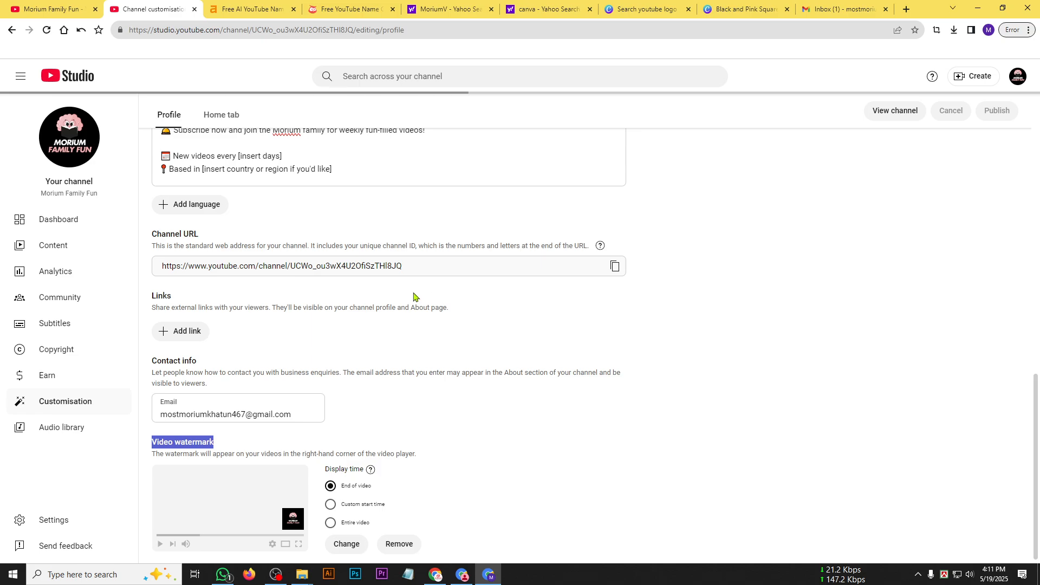
Remove the blank lines between the description's items from "Fun & educational animations" through "Subscribe now and join the Morium family".
scroll(414, 297, "up", 15)
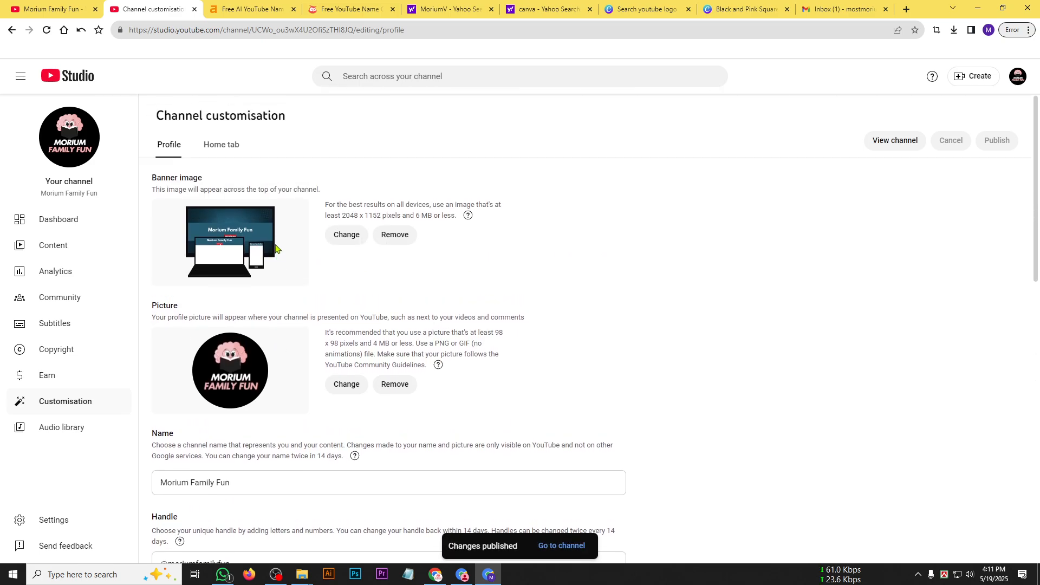
scroll(345, 319, "down", 15)
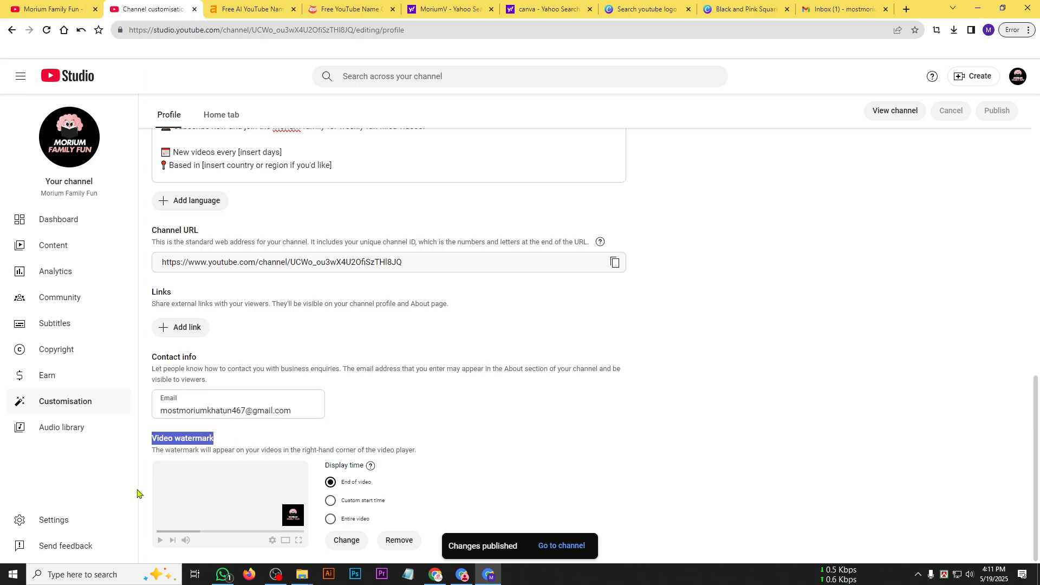
scroll(347, 314, "up", 8)
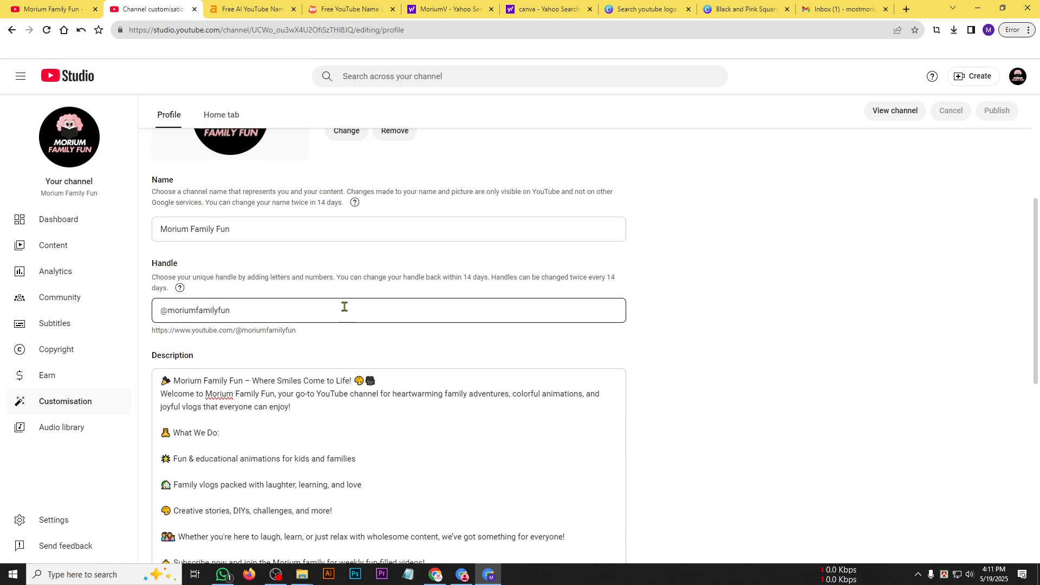
scroll(345, 307, "up", 3)
scroll(319, 236, "down", 4)
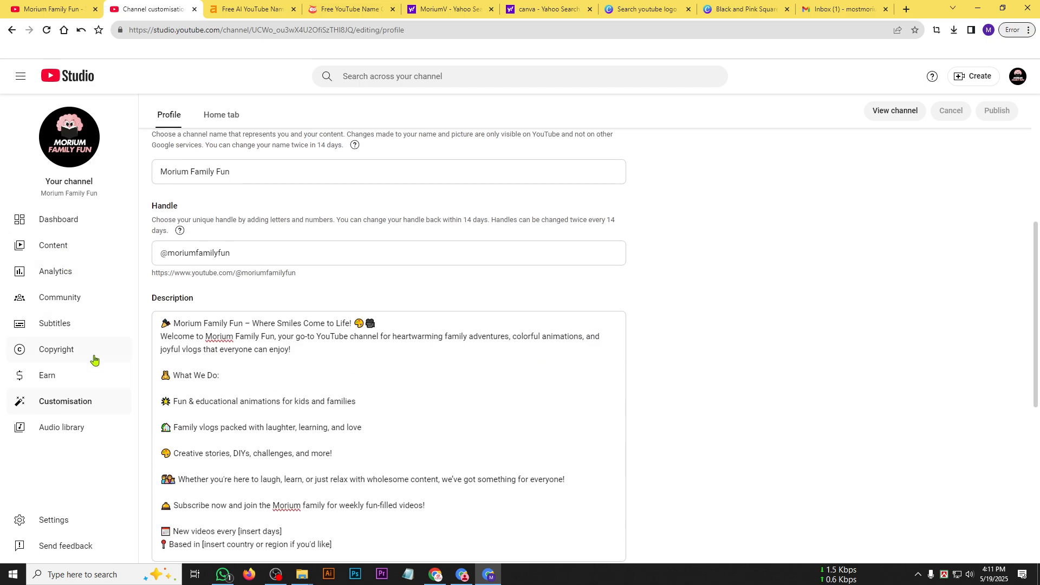
scroll(279, 451, "down", 2)
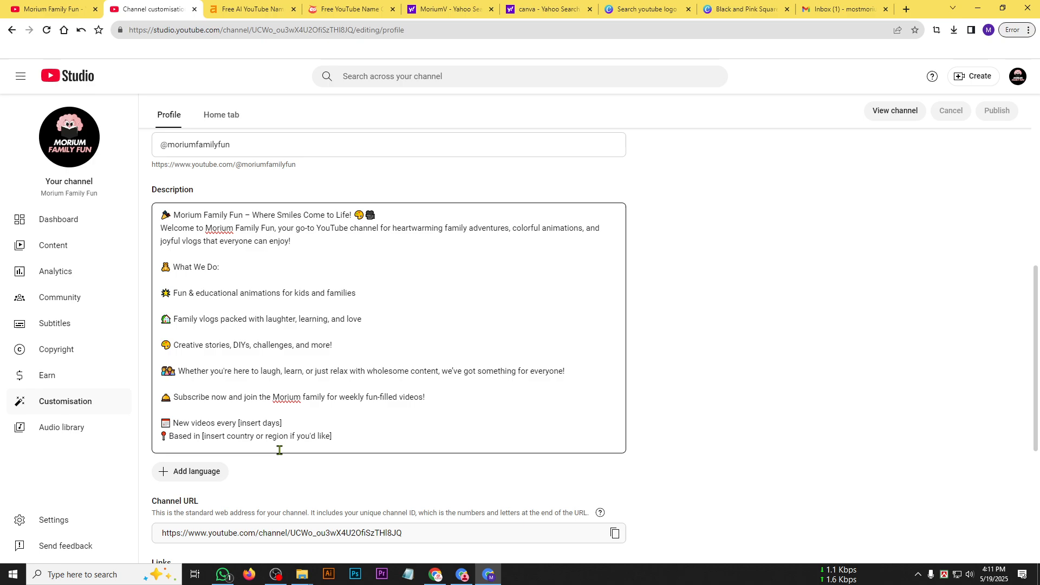
left_click(206, 301)
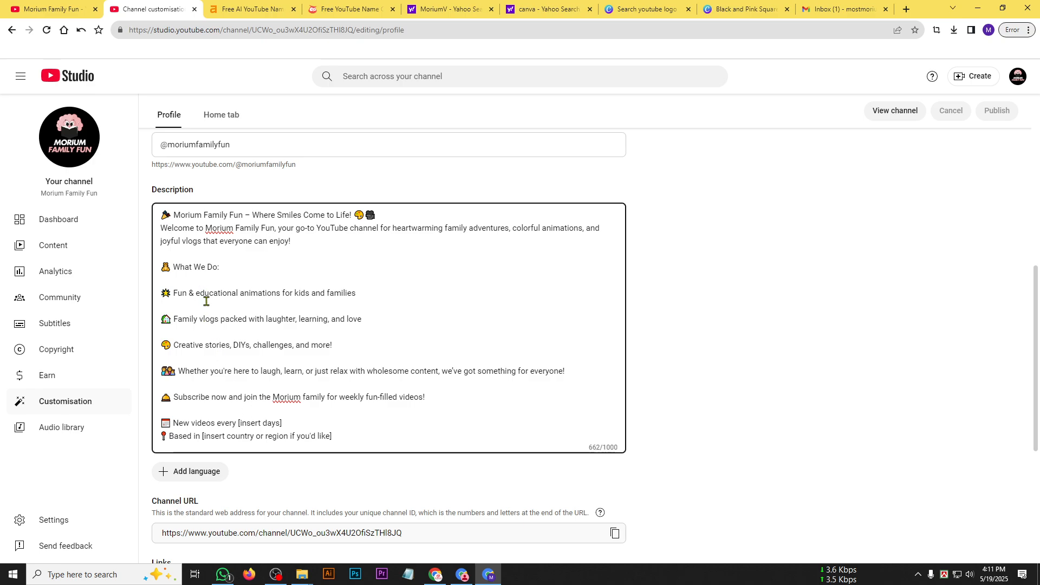
key("BackSpace")
key("BackSpace")
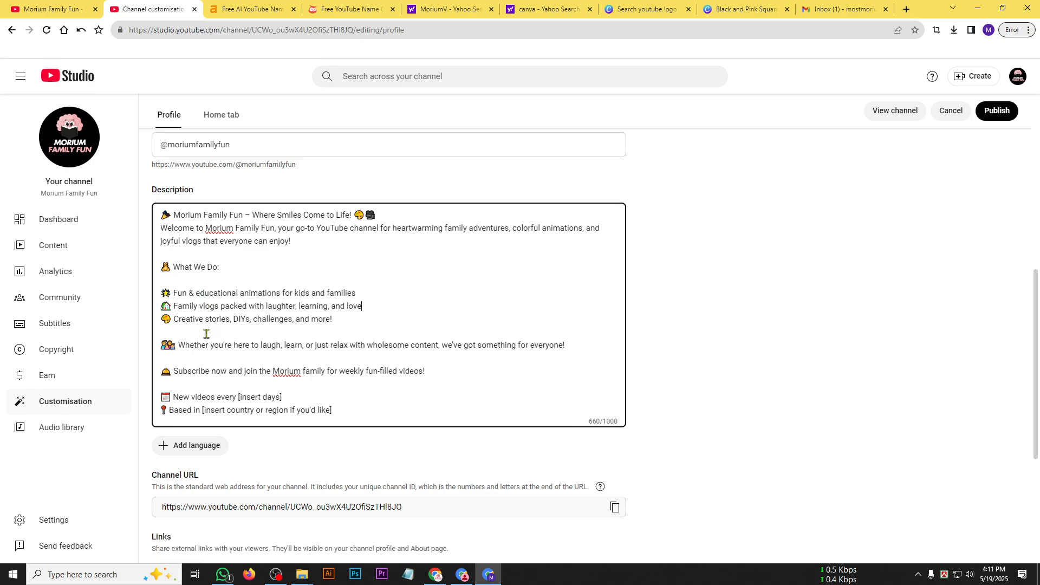
key("BackSpace")
left_click(211, 345)
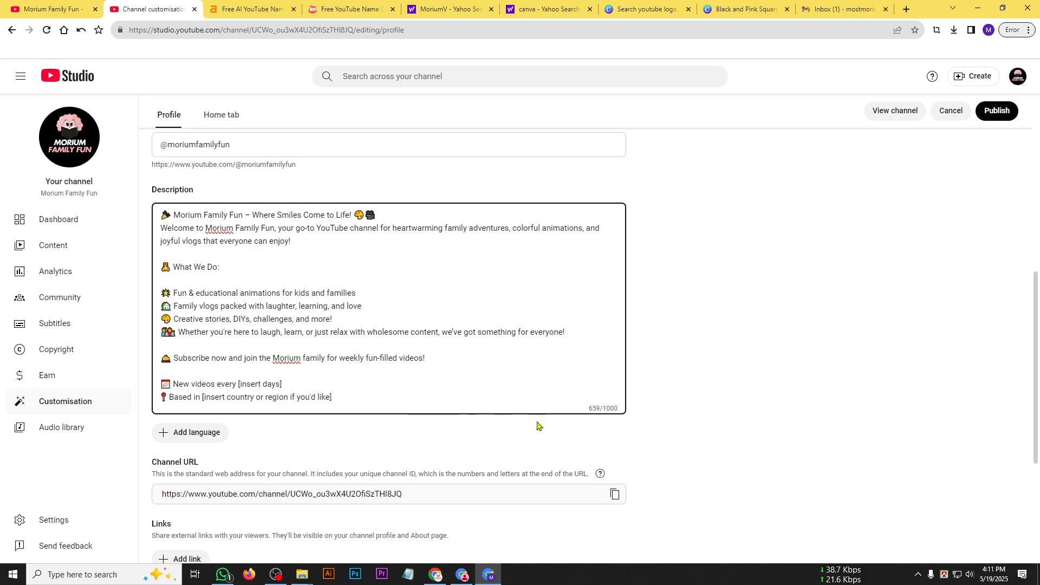
key("BackSpace")
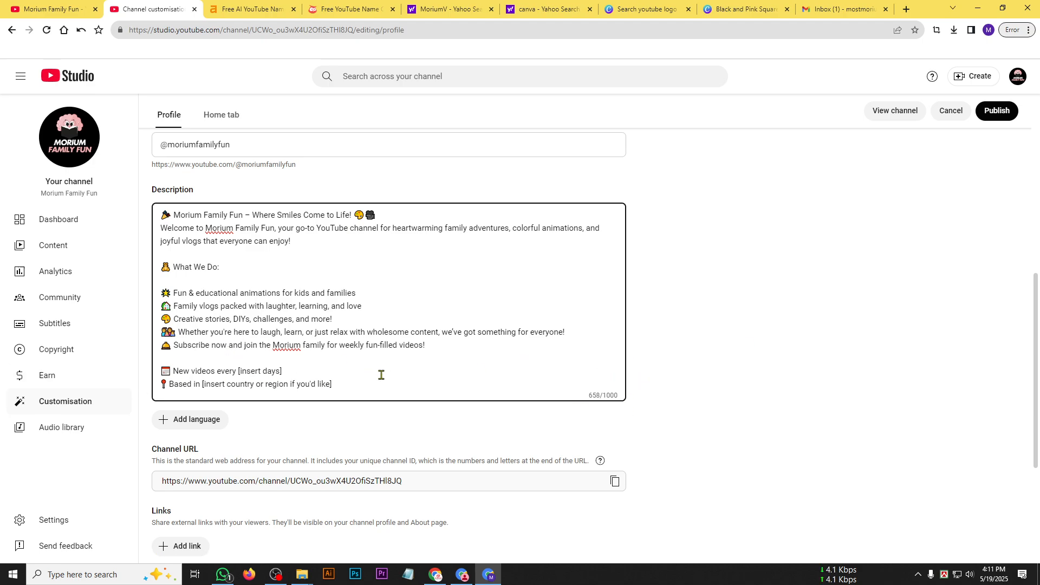
Review the condensed channel description, including its list lines and the flagged word in the welcome line, and publish the update.
left_click(450, 356)
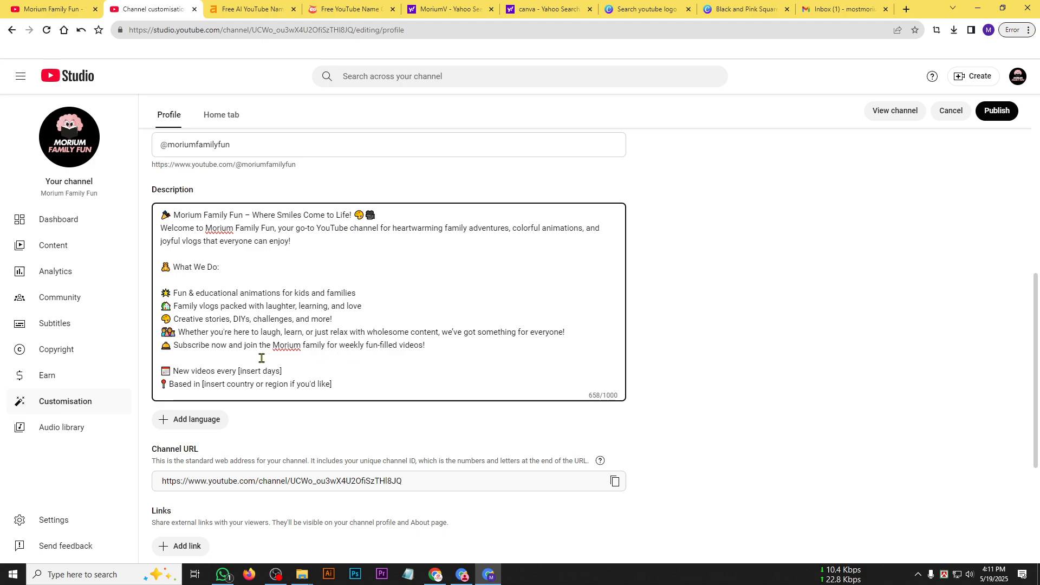
left_click_drag(201, 355, 161, 294)
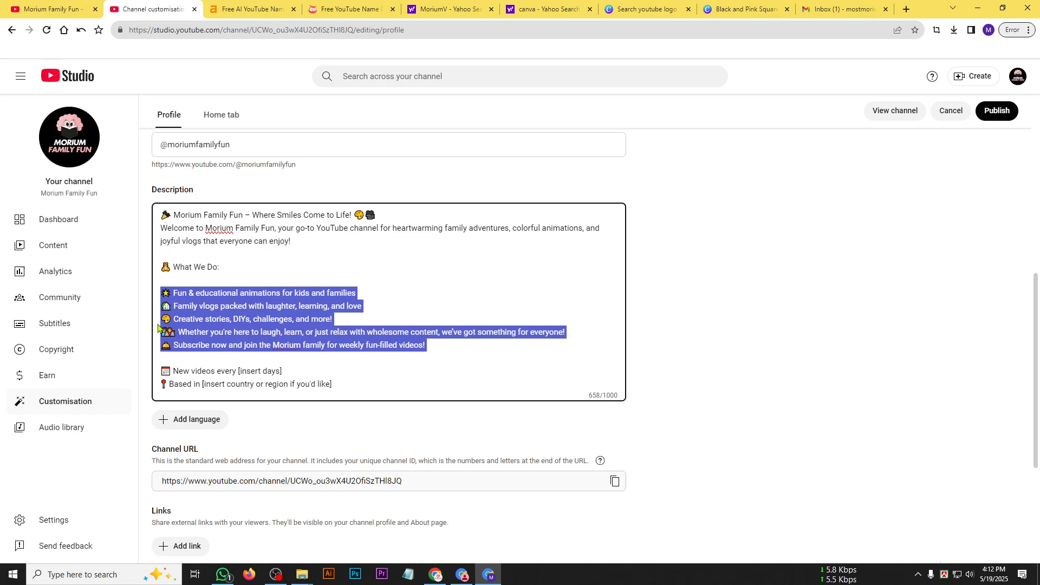
left_click(398, 353)
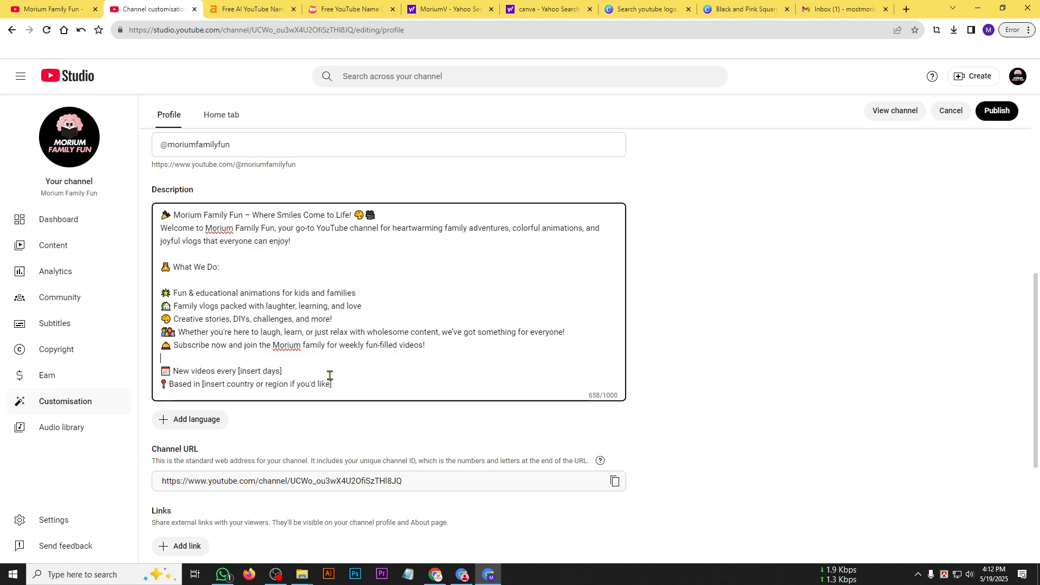
scroll(329, 374, "down", 1)
scroll(314, 381, "up", 1)
scroll(303, 400, "up", 2)
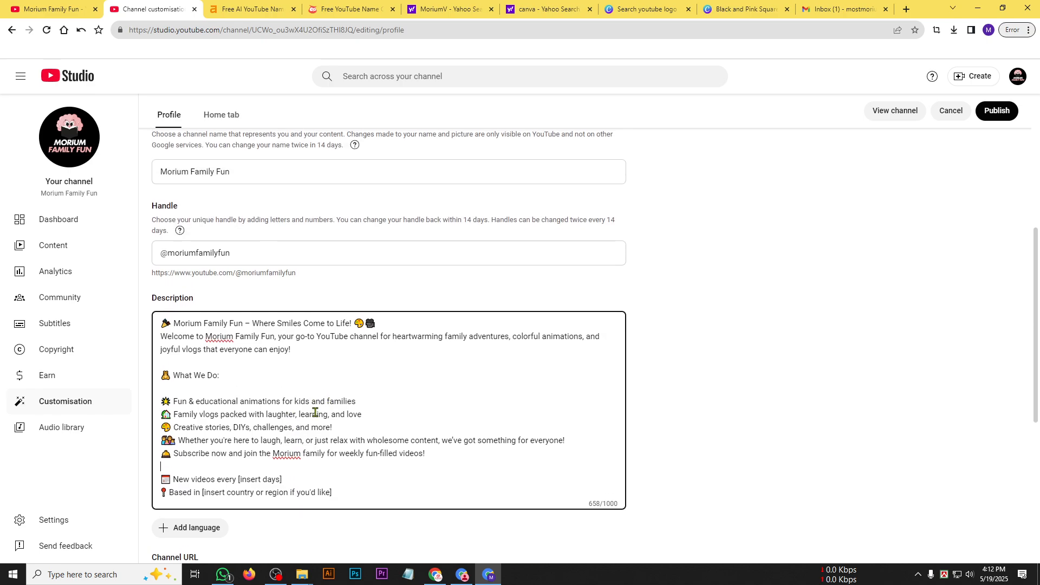
right_click(221, 339)
left_click(438, 360)
scroll(311, 446, "down", 2)
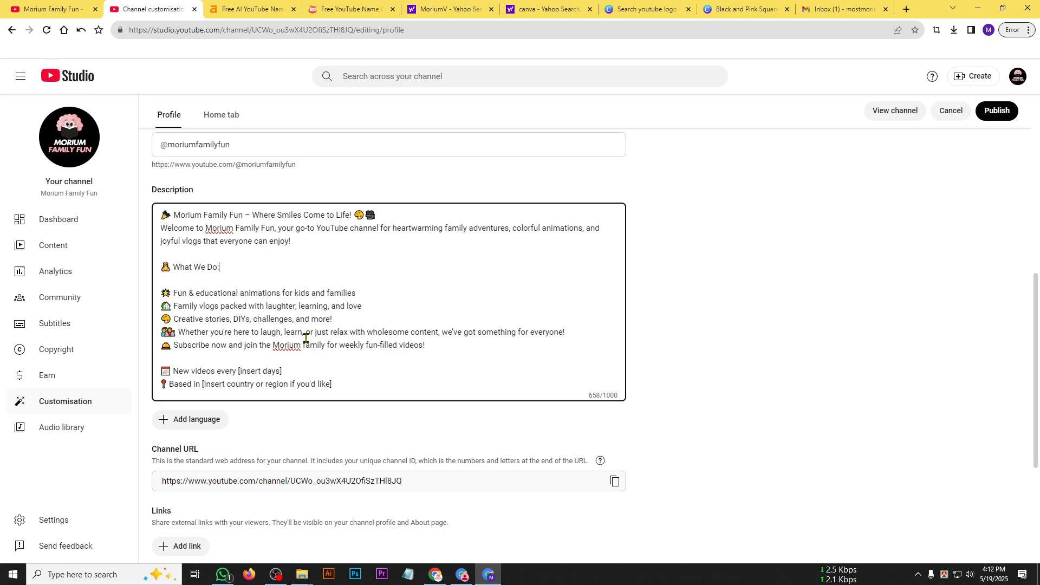
scroll(152, 223, "up", 2)
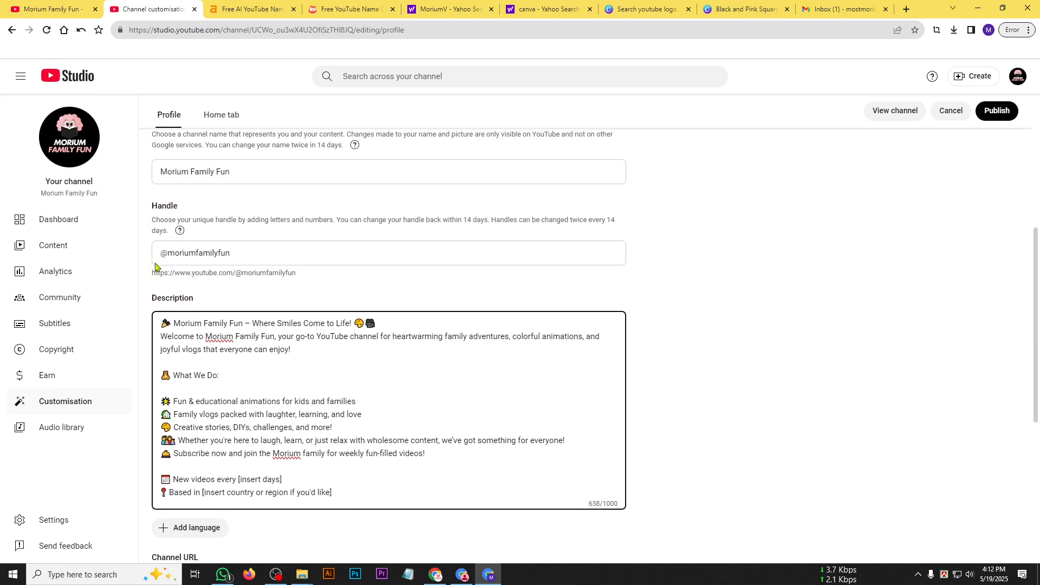
scroll(258, 428, "down", 3)
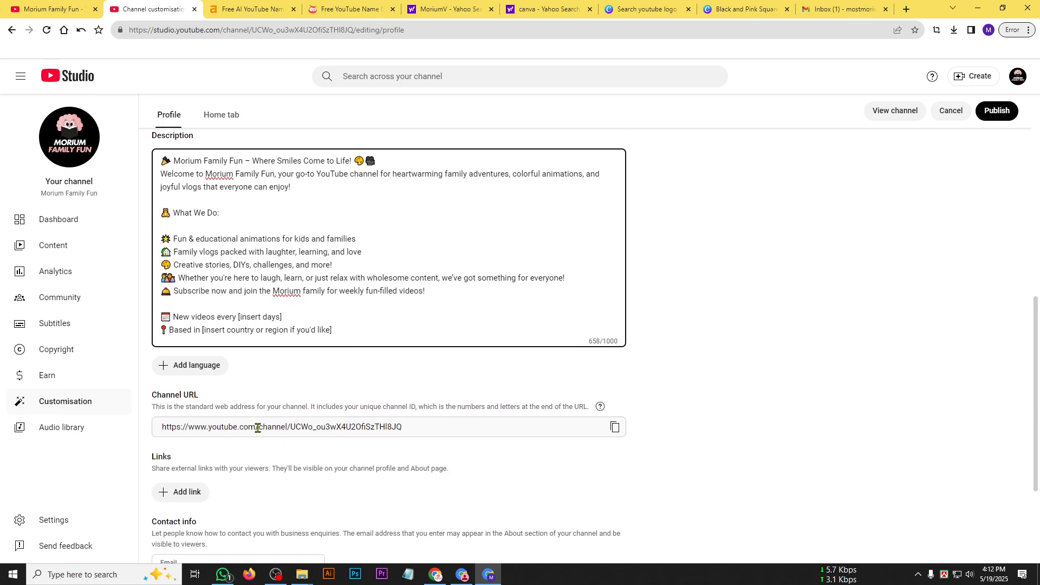
left_click(996, 110)
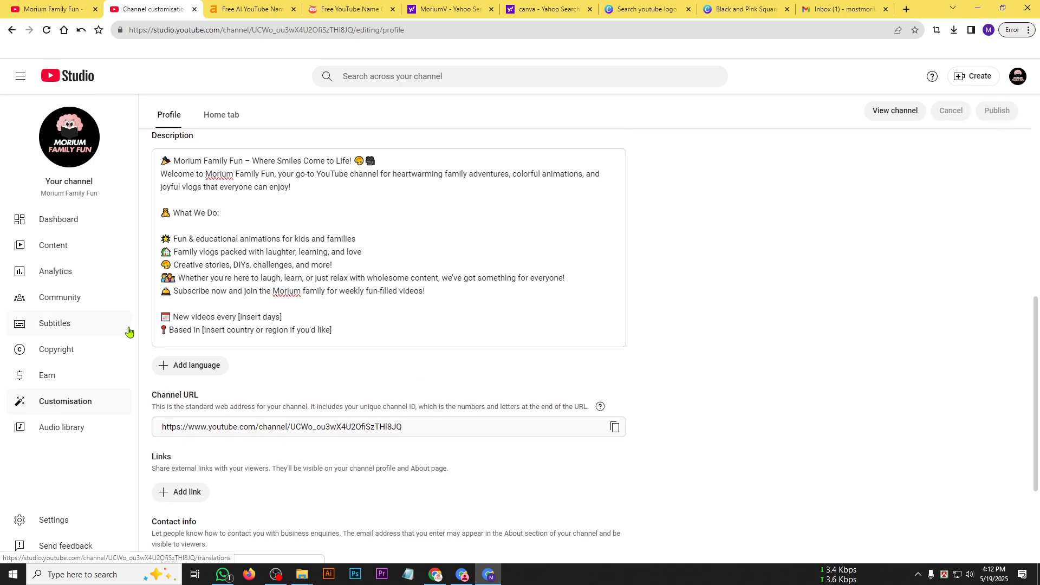
Open the channel settings and choose USD – US Dollar as the default currency.
left_click(65, 524)
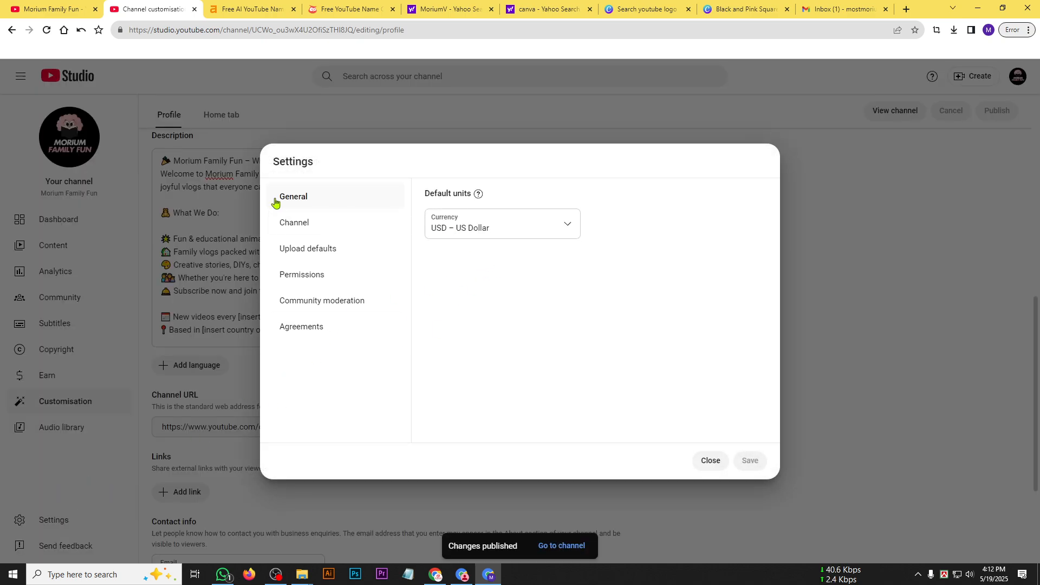
left_click(455, 234)
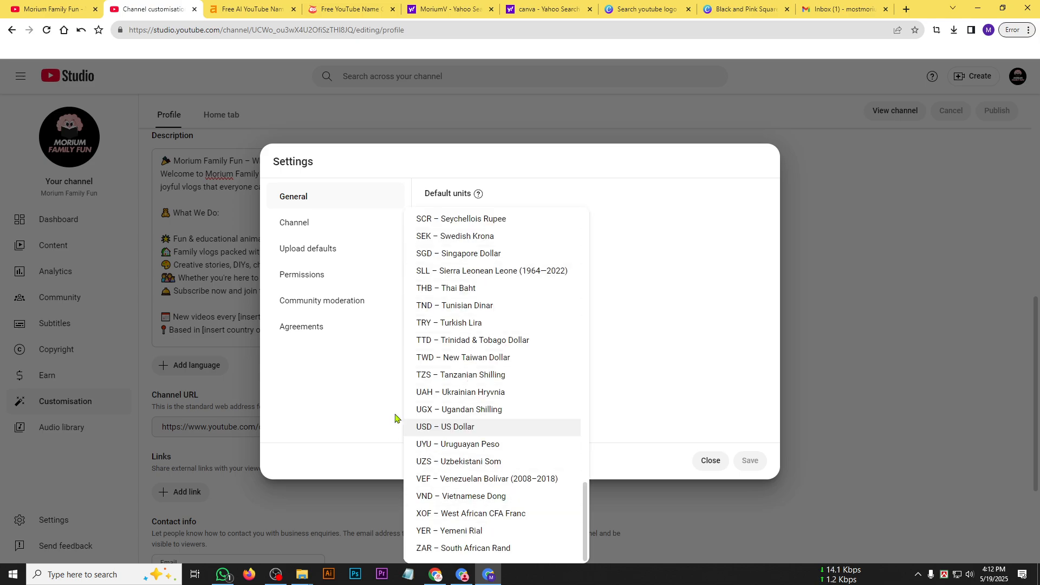
left_click(423, 429)
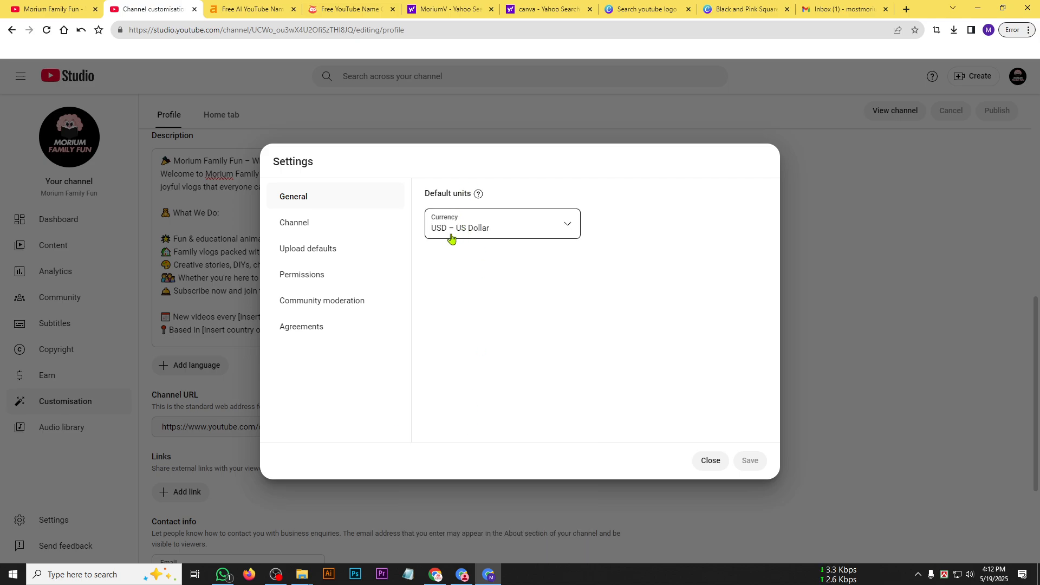
Set the channel's country of residence to United States and place the cursor in the empty keywords field.
left_click(299, 224)
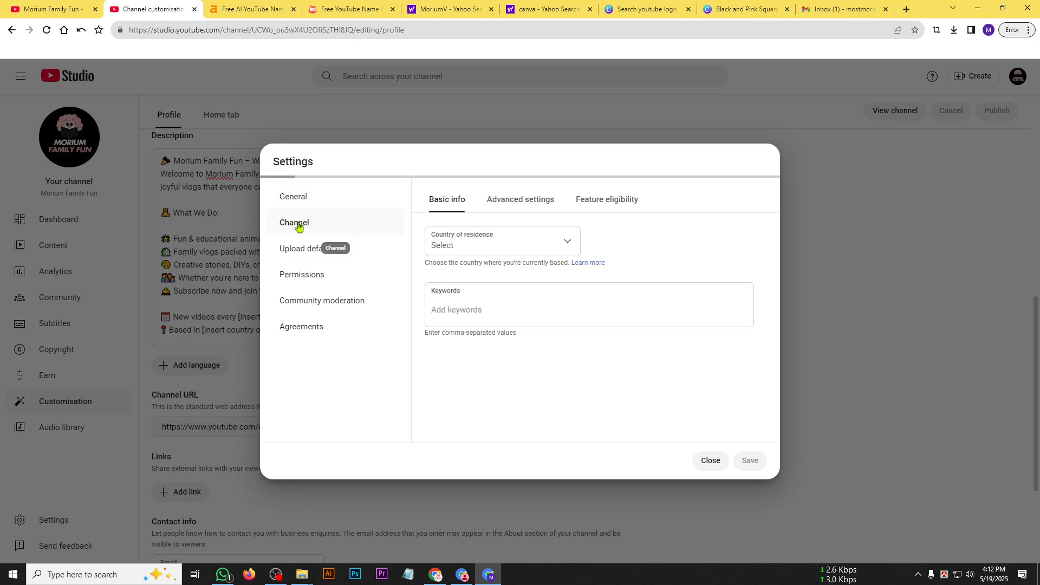
left_click(443, 245)
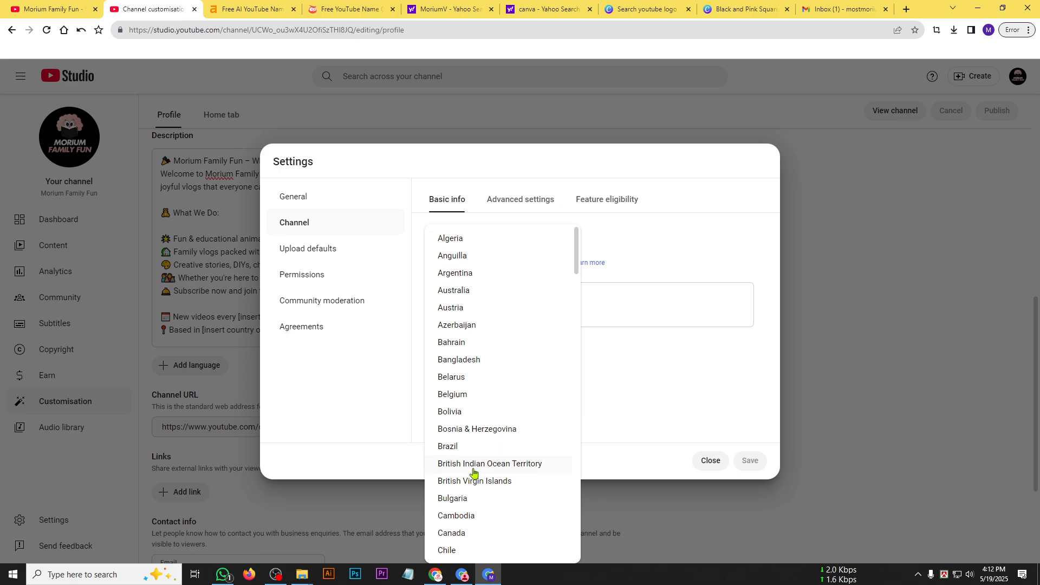
scroll(472, 470, "down", 4)
scroll(472, 470, "down", 20)
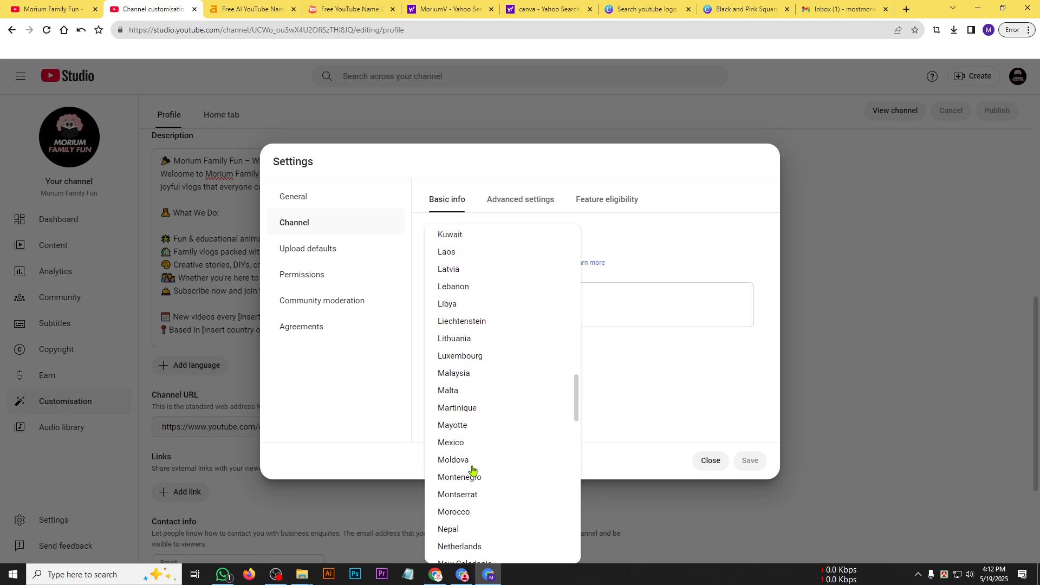
scroll(473, 470, "down", 12)
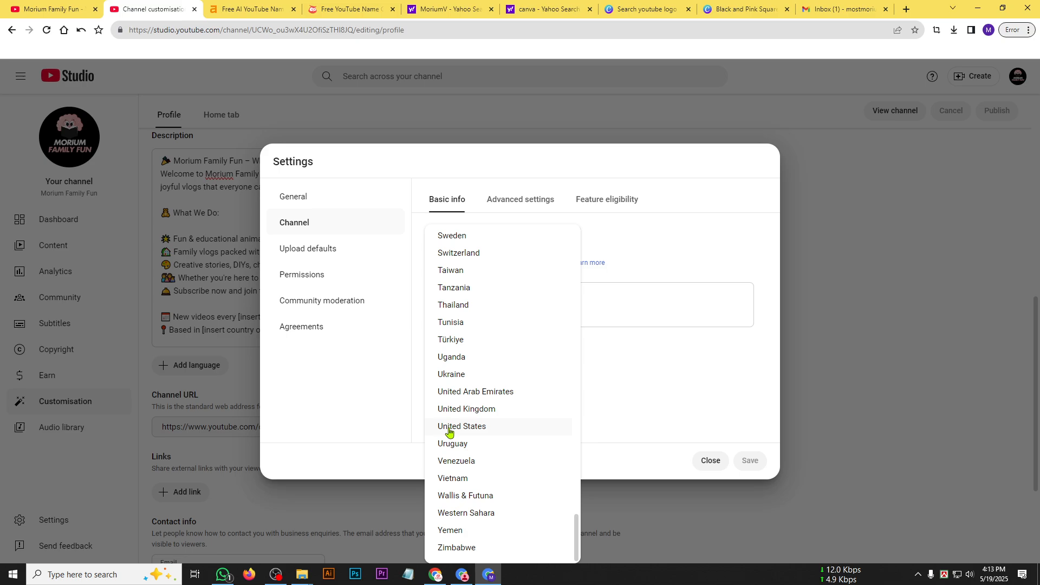
left_click(470, 427)
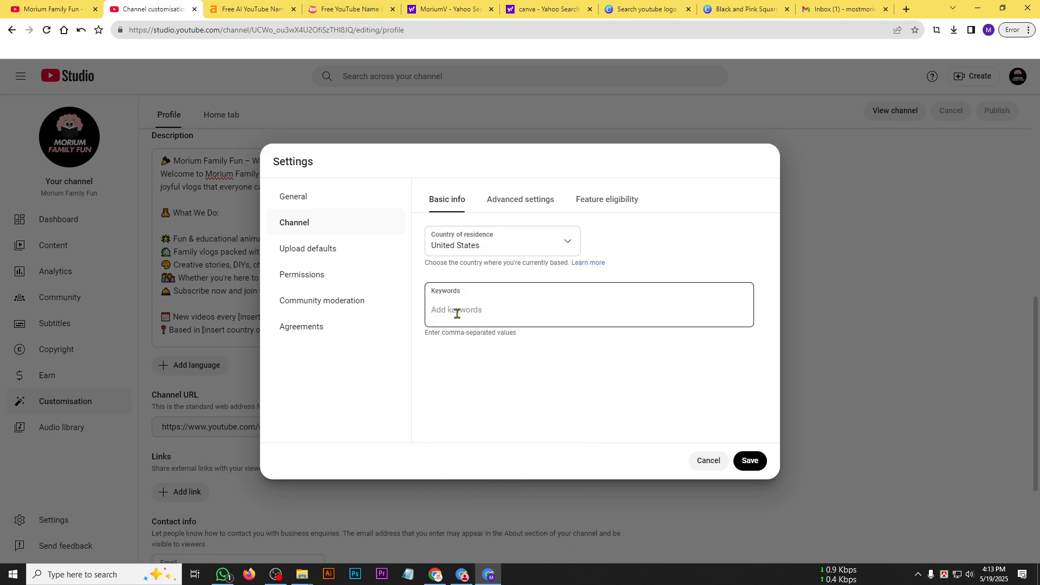
left_click(466, 305)
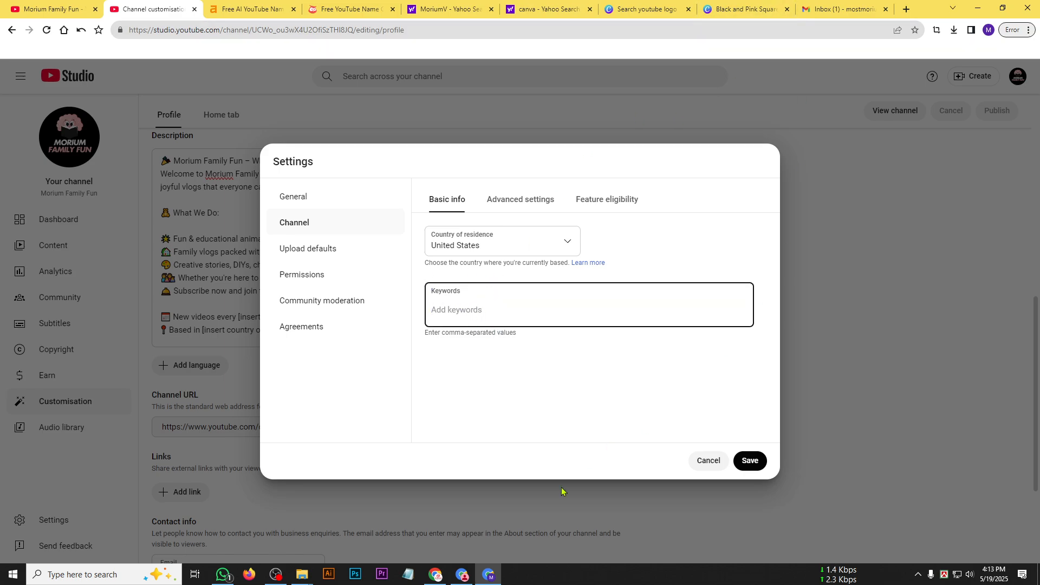
Switch to the Morium Family Fun Channel chat in ChatGPT and send the prompt "you give me seo keyword".
left_click(436, 574)
scroll(385, 396, "down", 1)
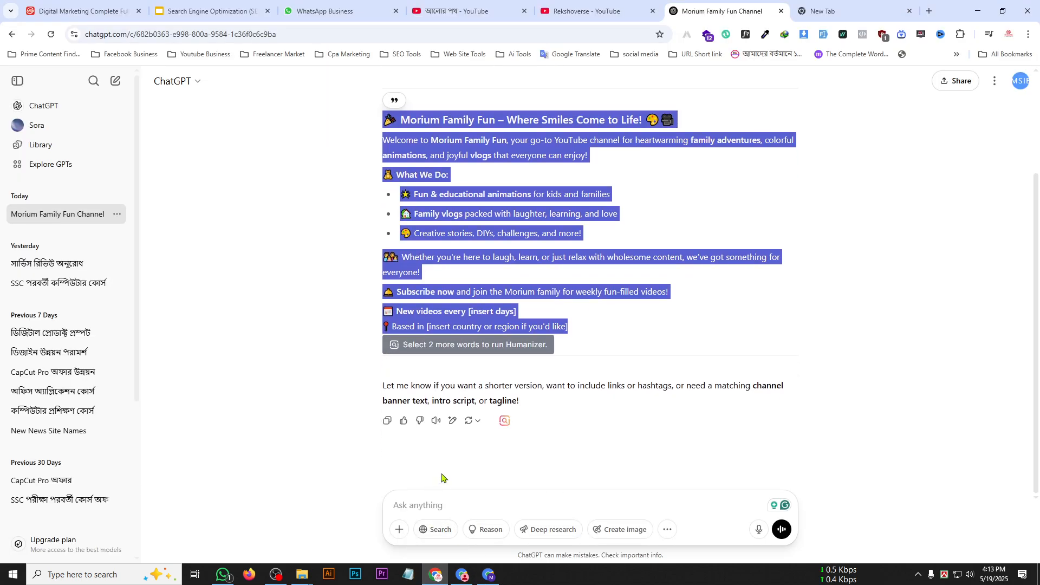
left_click(440, 506)
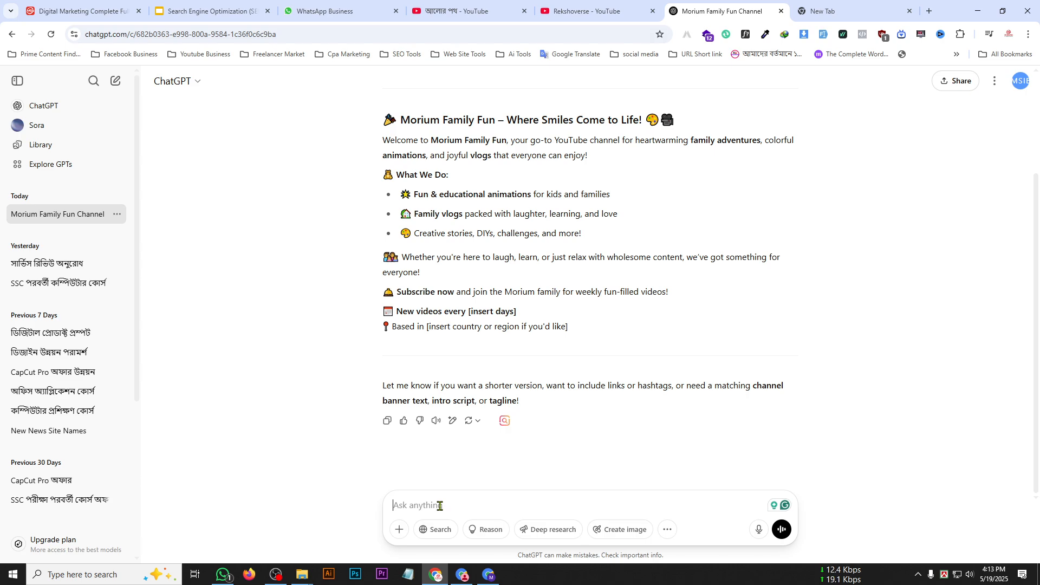
type("you")
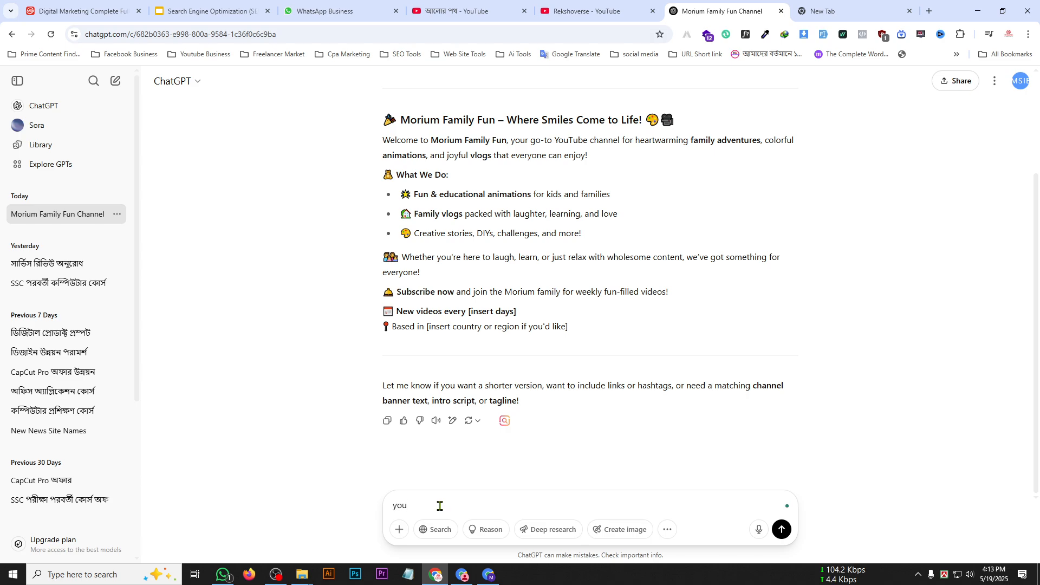
type(" give me seo k")
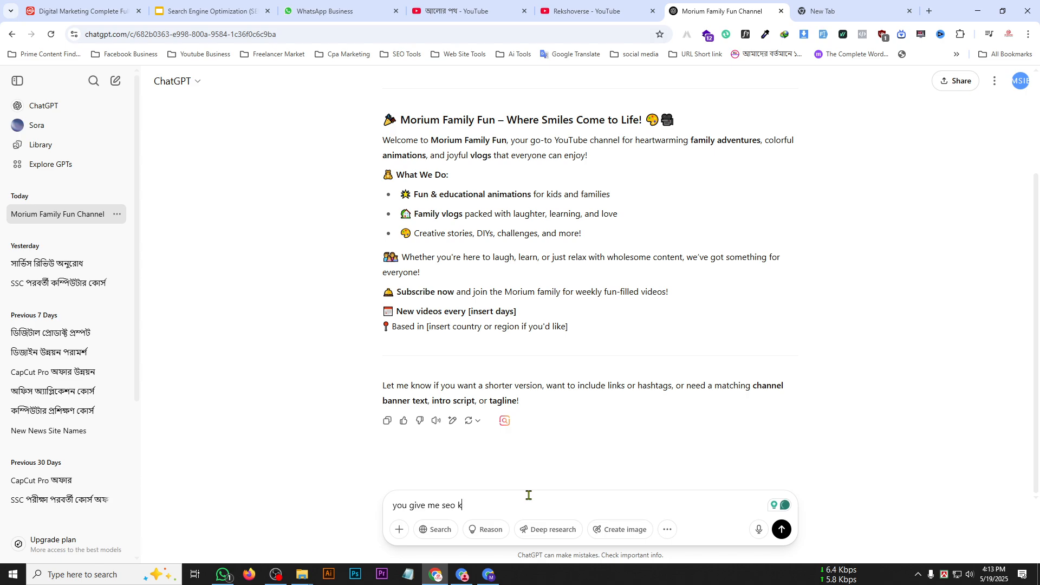
type("eyw")
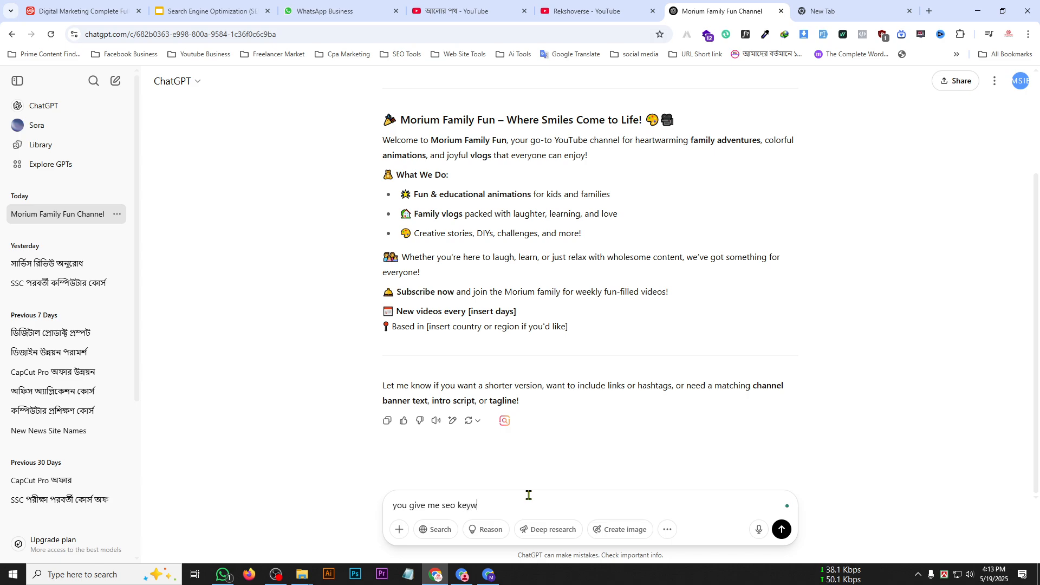
type("ord")
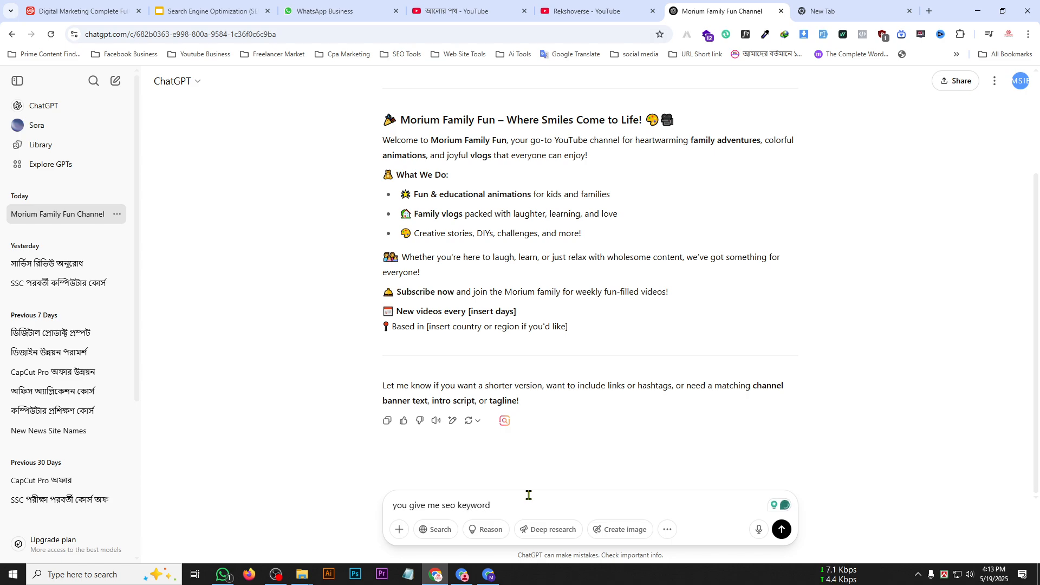
key("Return")
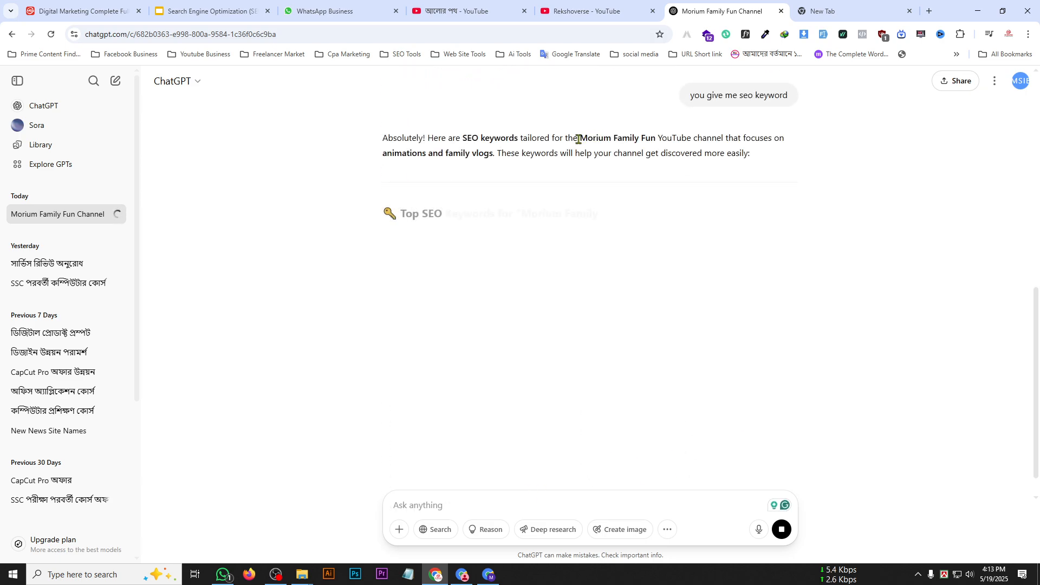
Review the generated SEO keywords for animation, family vlogs and general use, along with the suggested hashtags.
left_click_drag(580, 137, 655, 138)
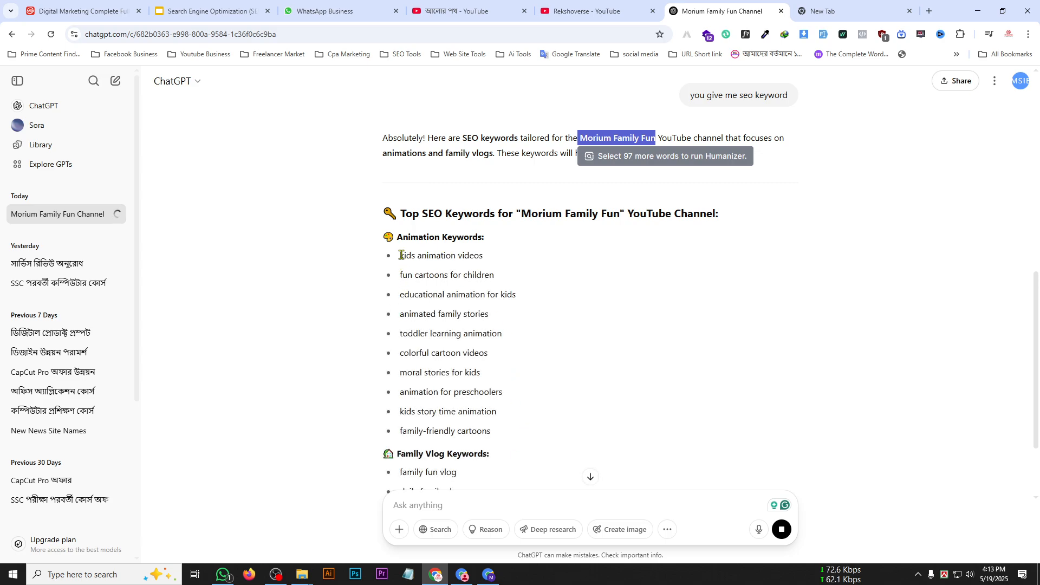
left_click_drag(400, 254, 509, 324)
scroll(502, 379, "down", 7)
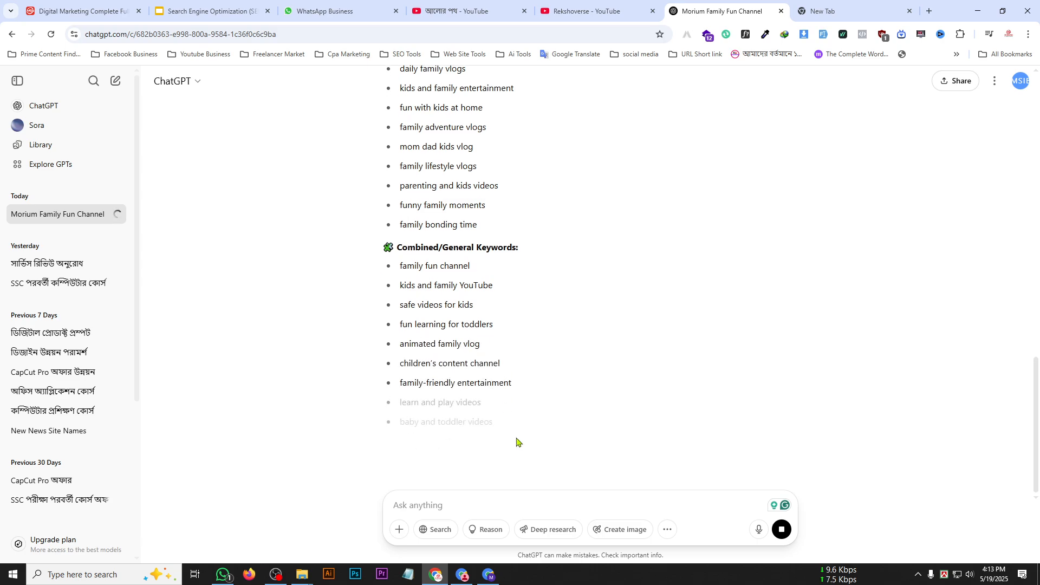
scroll(503, 445, "down", 3)
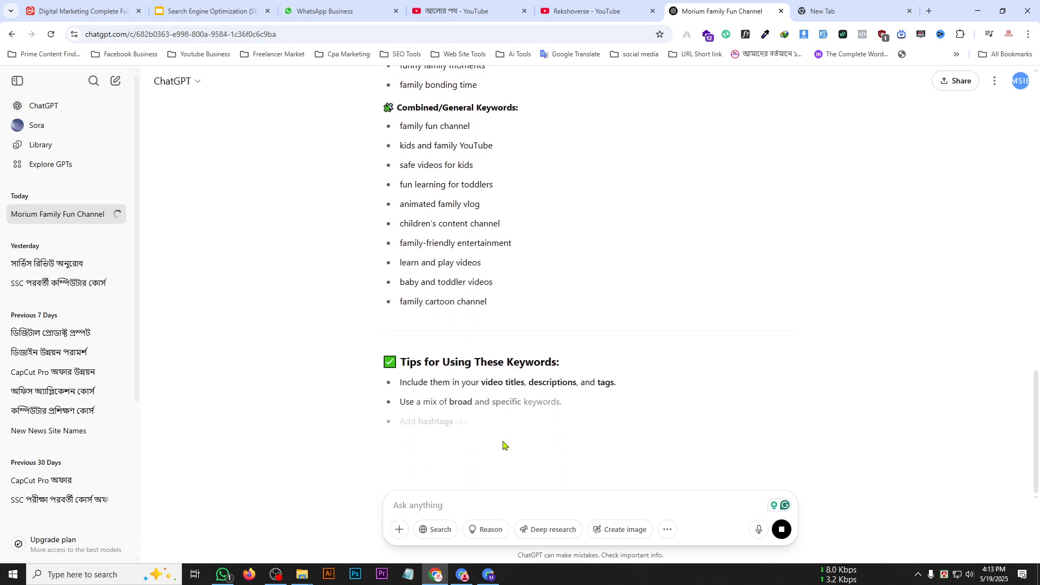
scroll(502, 441, "up", 10)
scroll(456, 366, "down", 13)
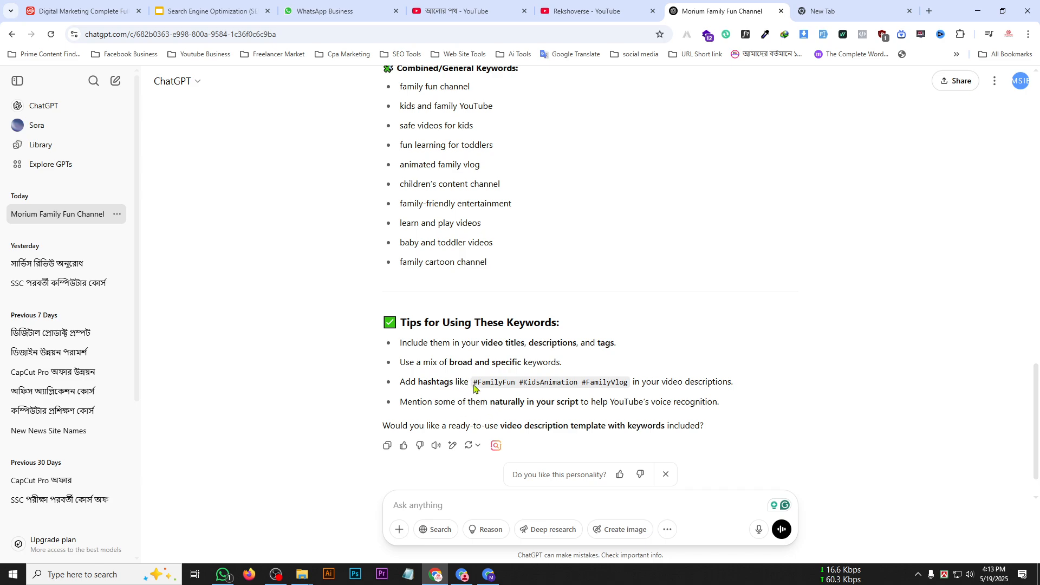
left_click_drag(475, 381, 629, 389)
scroll(440, 336, "up", 10)
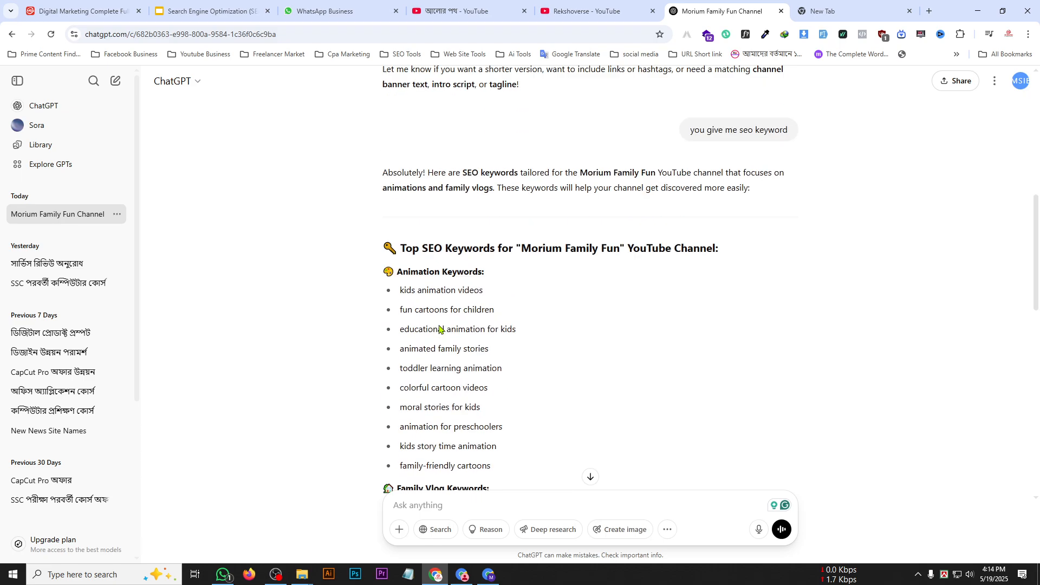
scroll(441, 329, "up", 2)
scroll(427, 230, "down", 5)
left_click_drag(403, 142, 494, 146)
left_click(439, 152)
left_click_drag(415, 141, 490, 148)
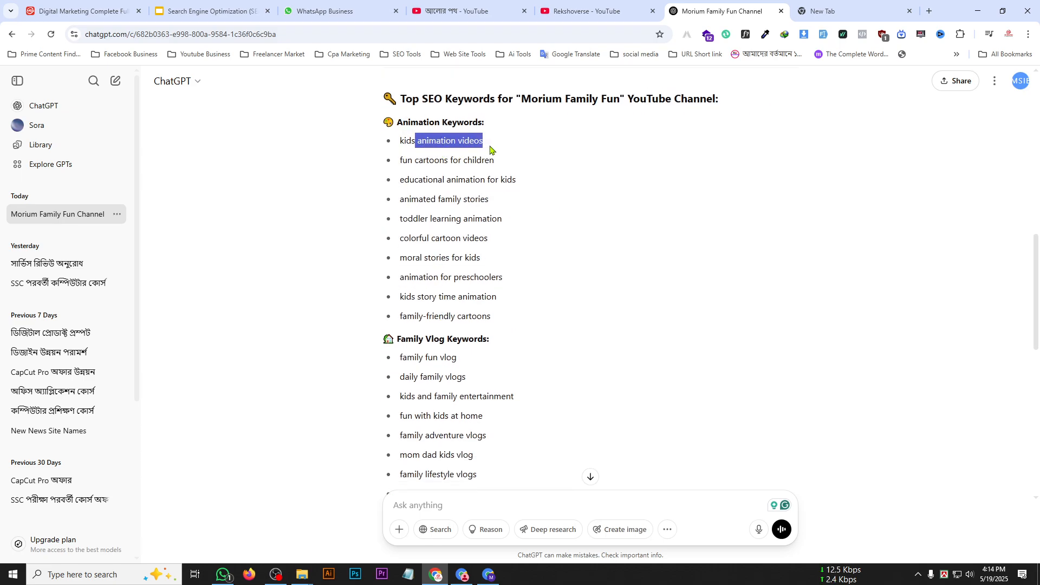
left_click(427, 190)
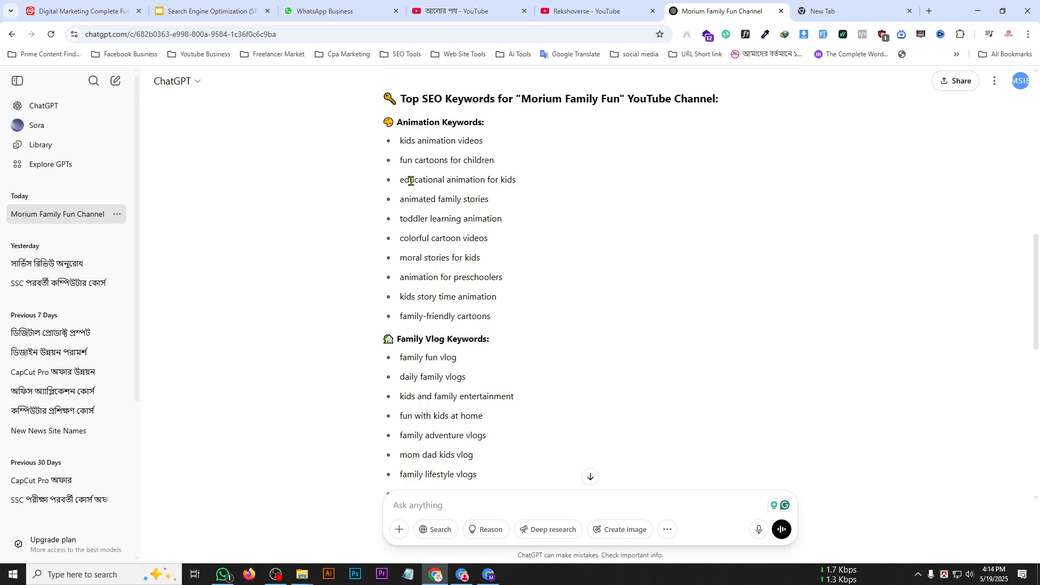
left_click_drag(411, 181, 483, 181)
left_click(400, 142)
left_click_drag(400, 142, 471, 418)
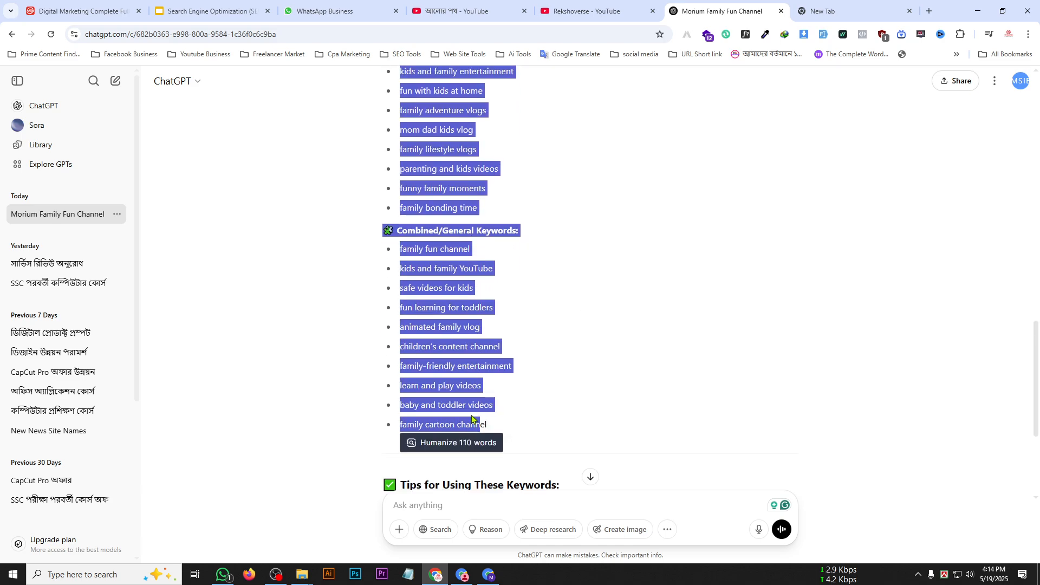
scroll(471, 417, "up", 10)
left_click(427, 307)
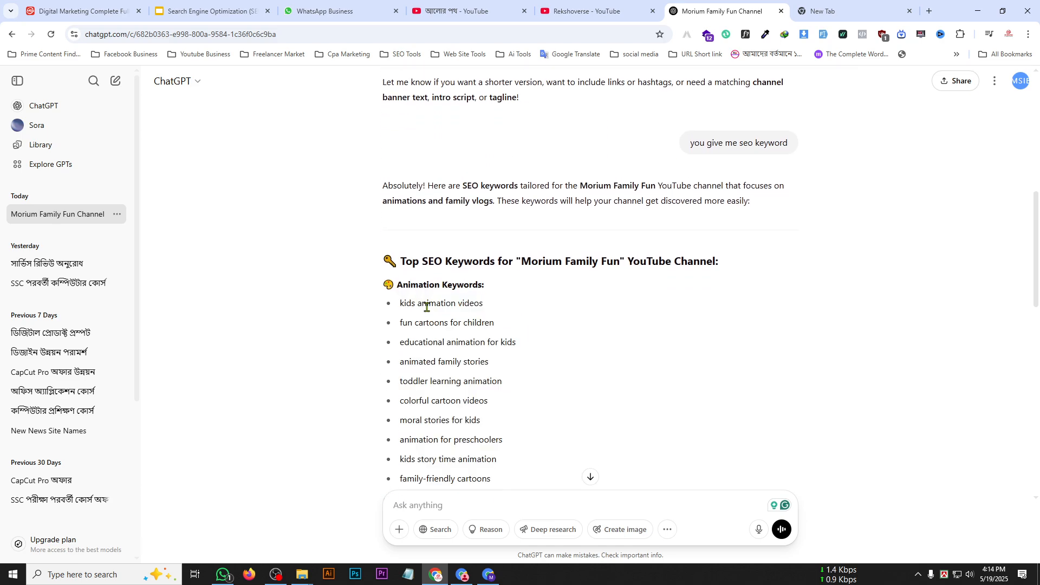
triple_click(427, 307)
scroll(409, 195, "down", 3)
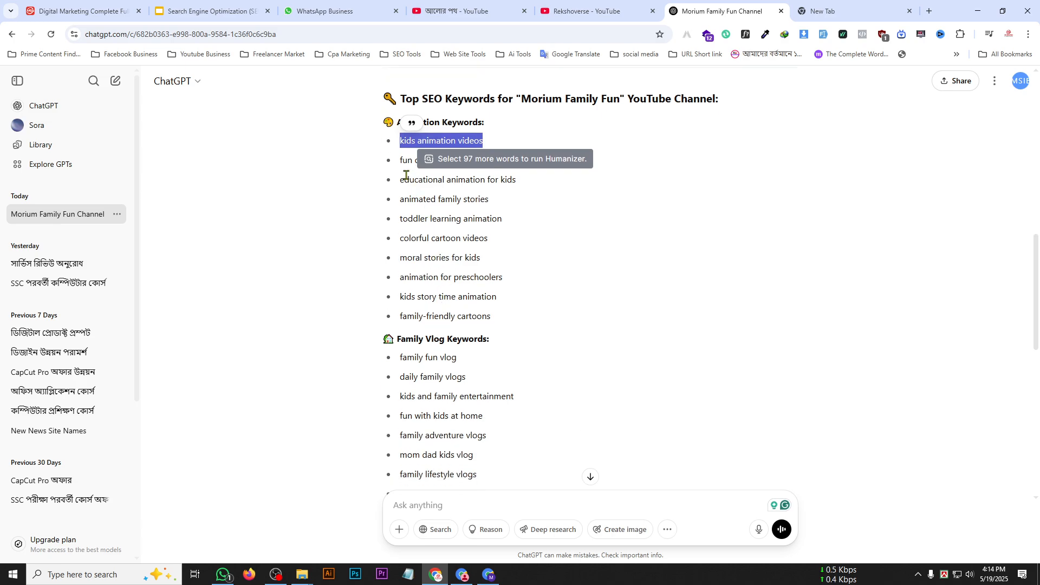
Copy the whole keyword list from "kids animation videos" through "family cartoon channel".
left_click_drag(399, 142, 489, 320)
scroll(476, 316, "down", 3)
scroll(483, 362, "down", 5)
right_click(433, 278)
left_click(452, 288)
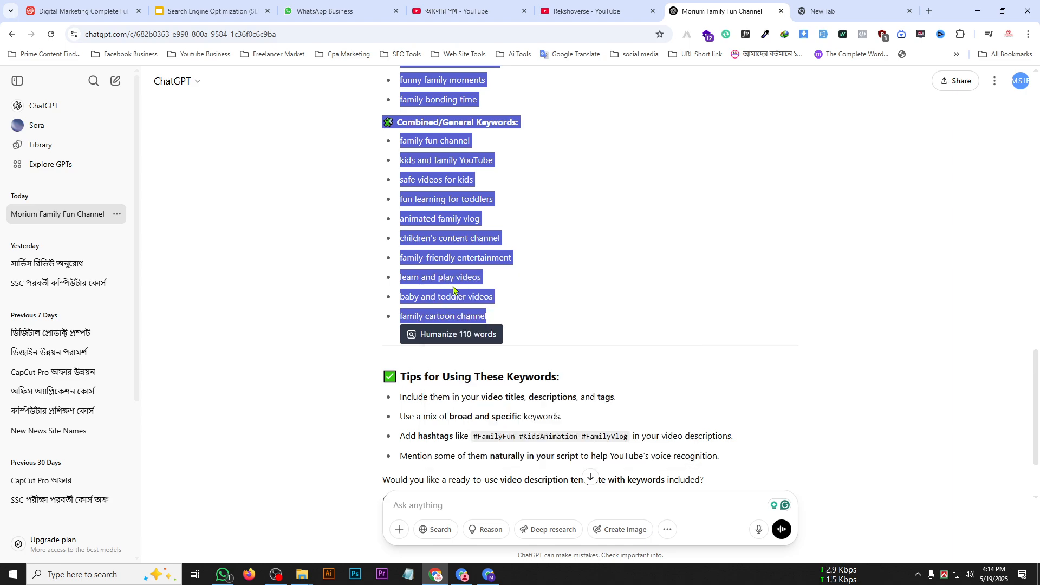
Open a new Notepad document and paste the copied keyword list into it.
left_click(115, 575)
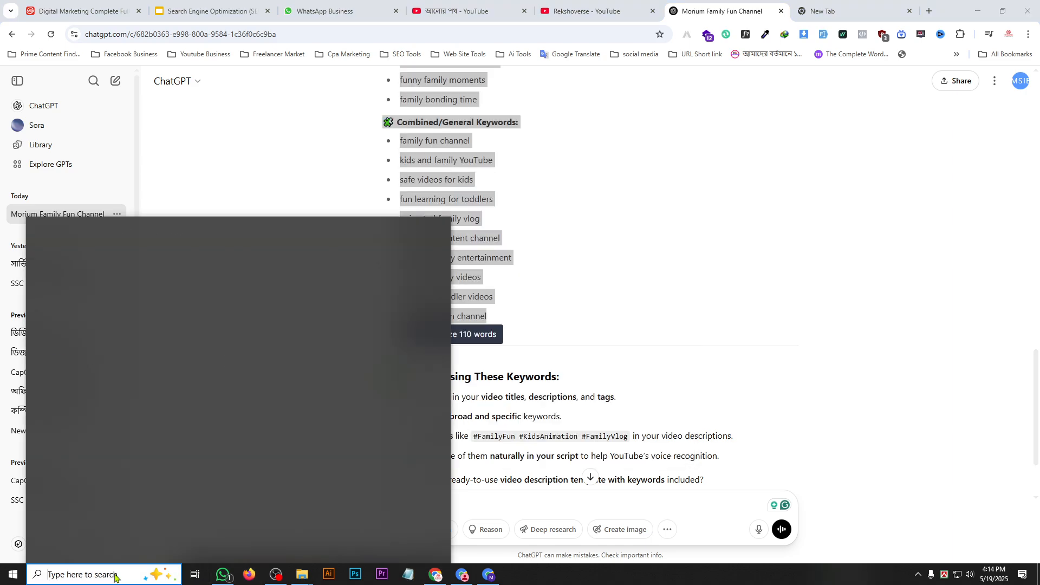
type("not")
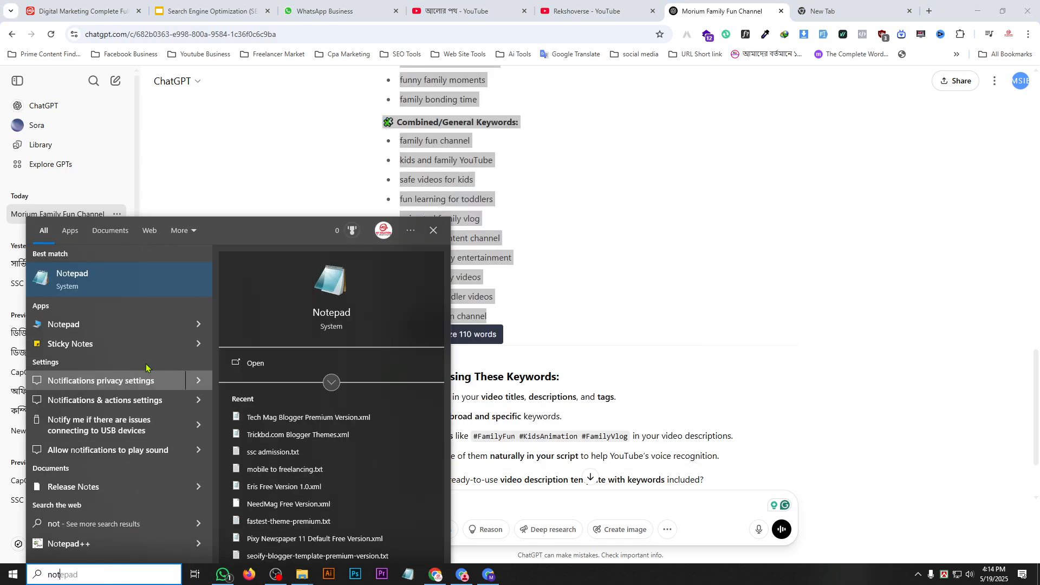
left_click(108, 284)
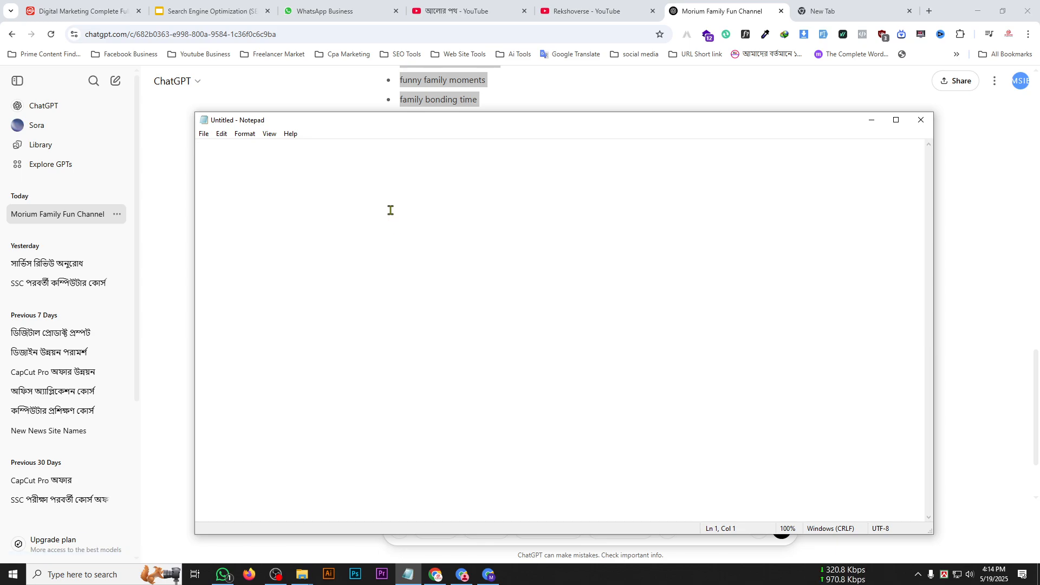
key("ctrl+v")
scroll(286, 325, "up", 8)
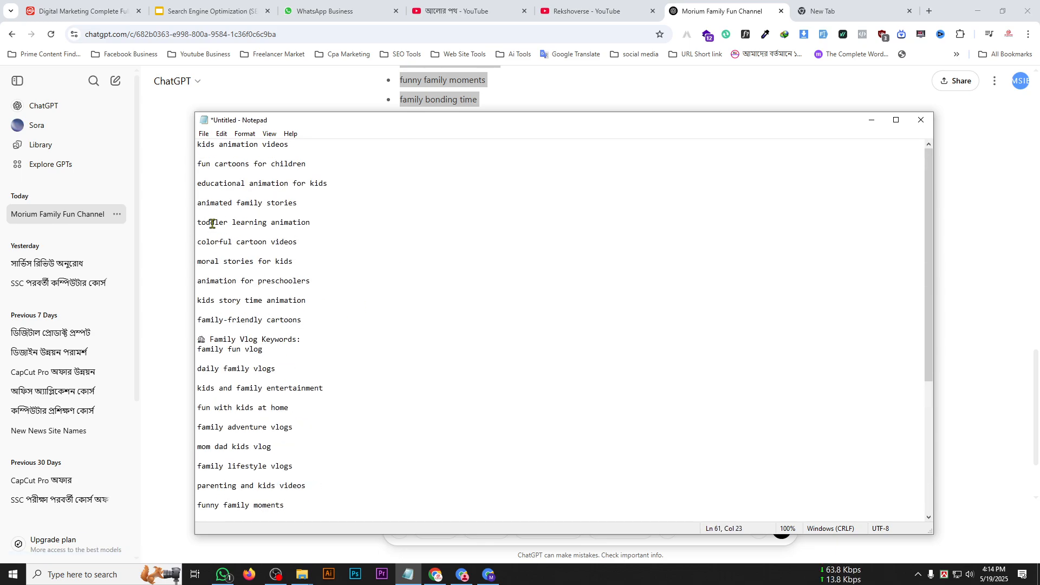
Delete the "Family Vlog Keywords:" heading line from the pasted keyword list.
left_click_drag(342, 185, 180, 185)
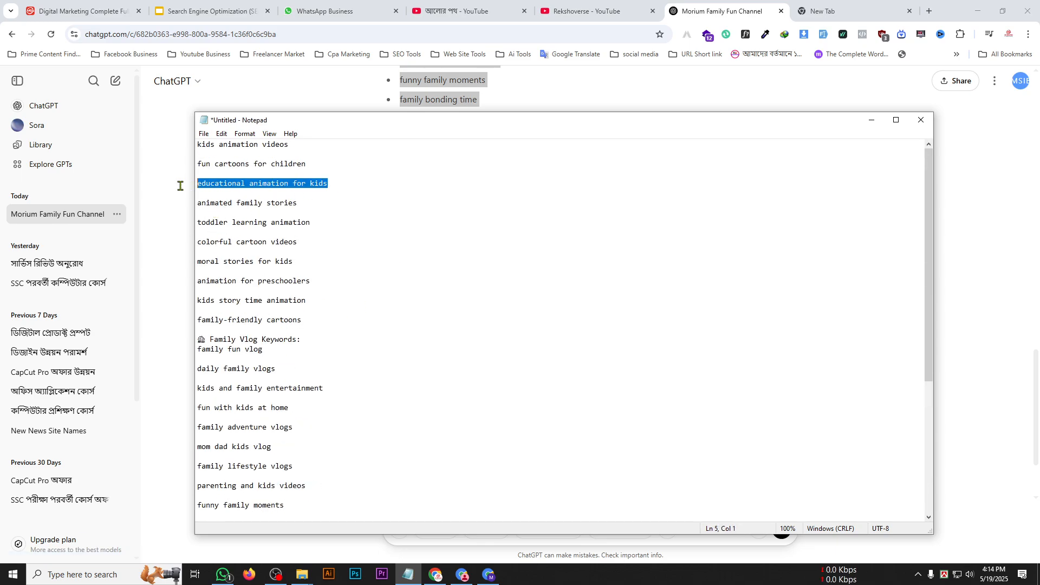
left_click(299, 352)
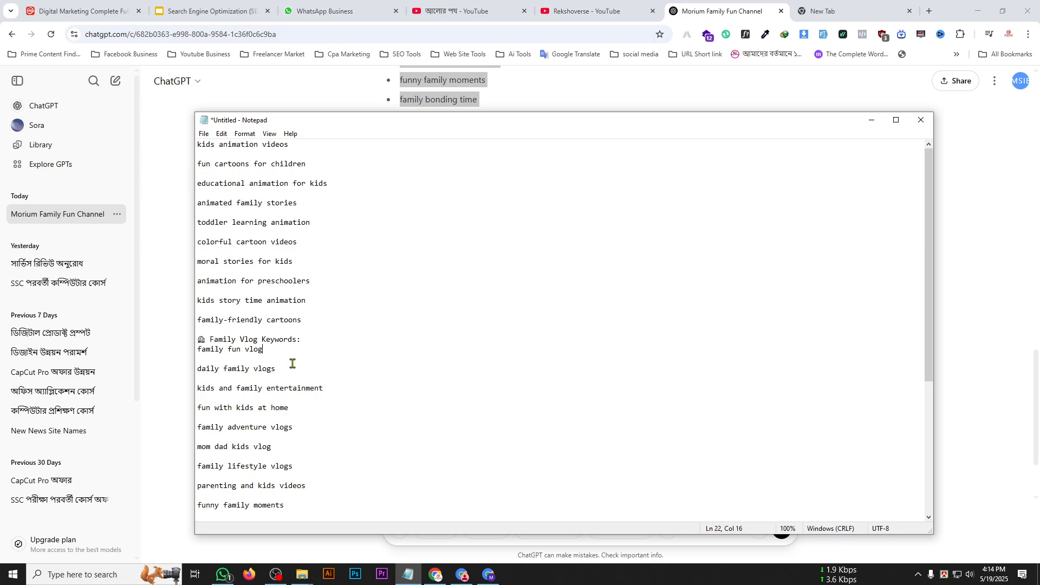
left_click_drag(314, 339, 191, 339)
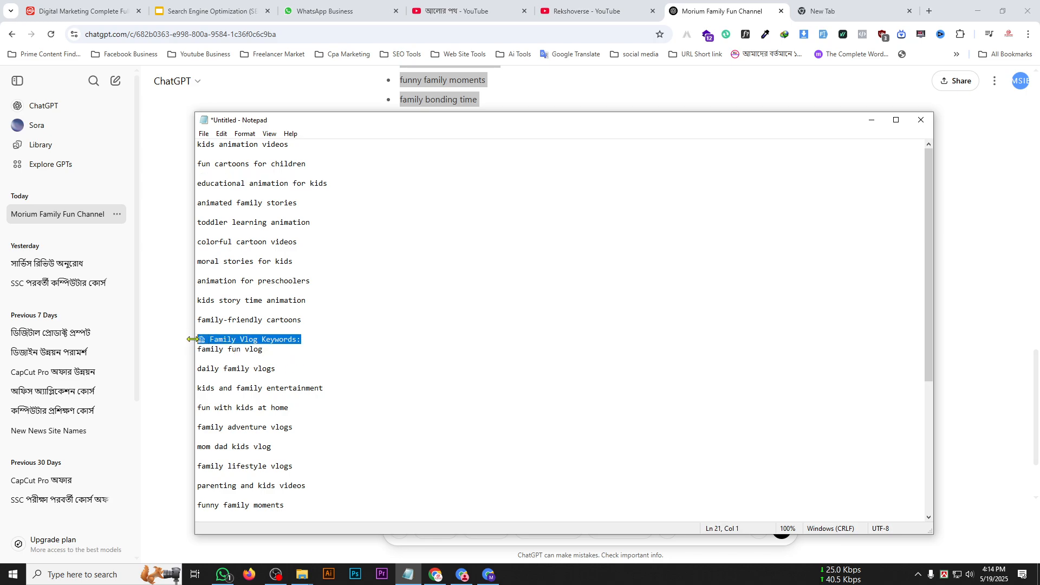
key("BackSpace")
key("BackSpace")
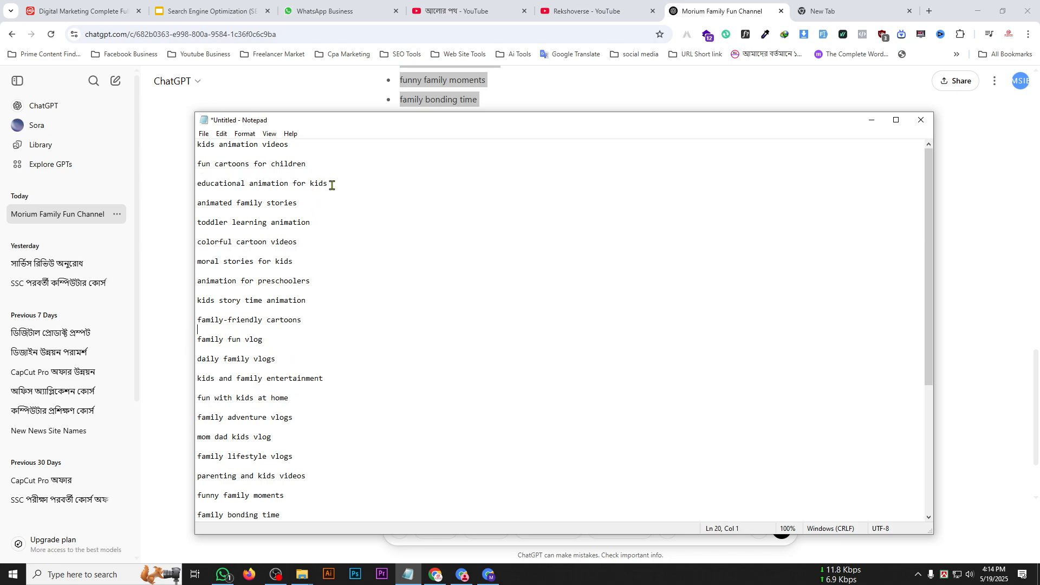
Delete the "educational animation for kids" line and its extra blank line from the keyword list.
left_click_drag(331, 184, 192, 185)
key("BackSpace")
Remove the "Combined/General Keywords:" heading line from the keyword list.
key("BackSpace")
key("BackSpace")
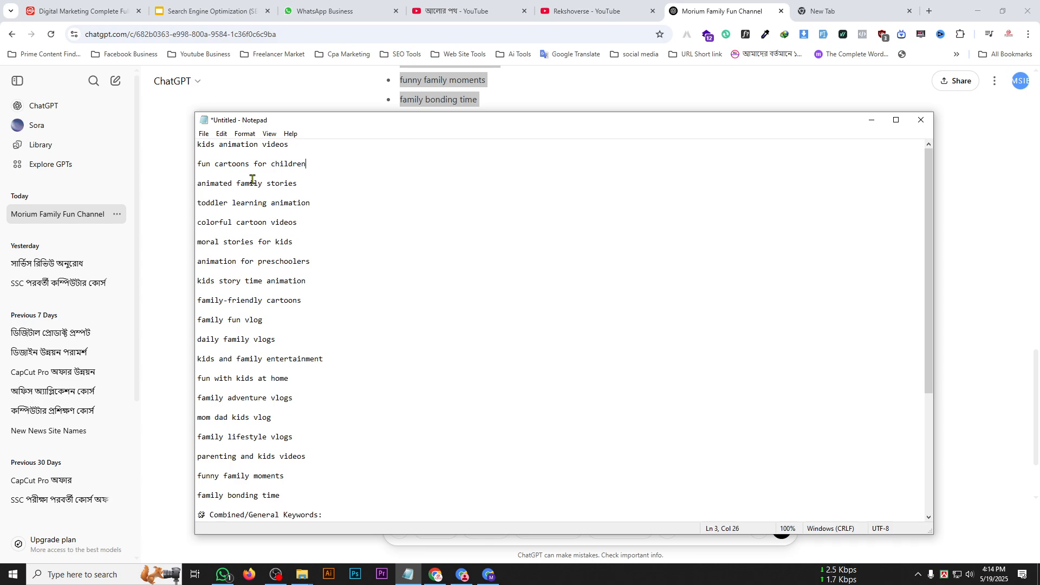
scroll(303, 384, "down", 3)
left_click_drag(331, 427, 198, 428)
key("BackSpace")
scroll(283, 443, "down", 3)
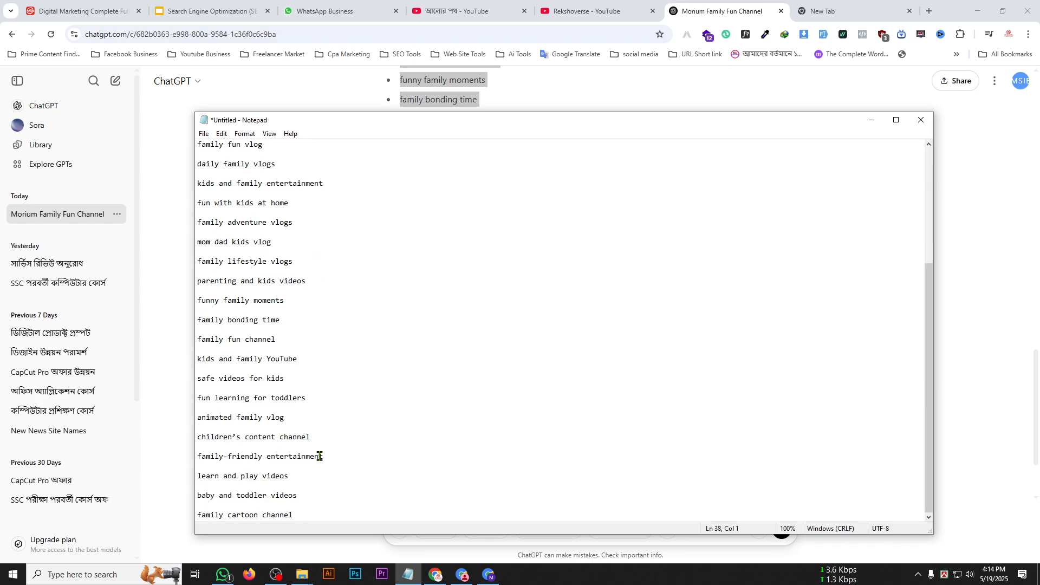
Add a comma after each keyword from "kids animation videos" through "moral stories for kids", removing the blank line below the last one.
scroll(292, 488, "up", 3)
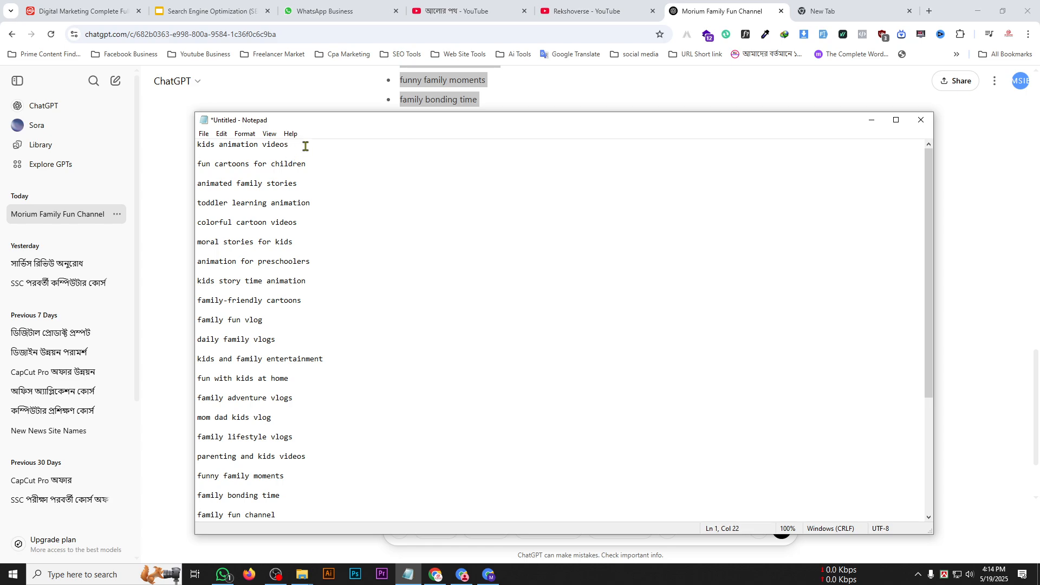
left_click(314, 181)
type(",,")
left_click(303, 222)
type(",")
left_click(309, 248)
key("BackSpace")
key("BackSpace")
type(",")
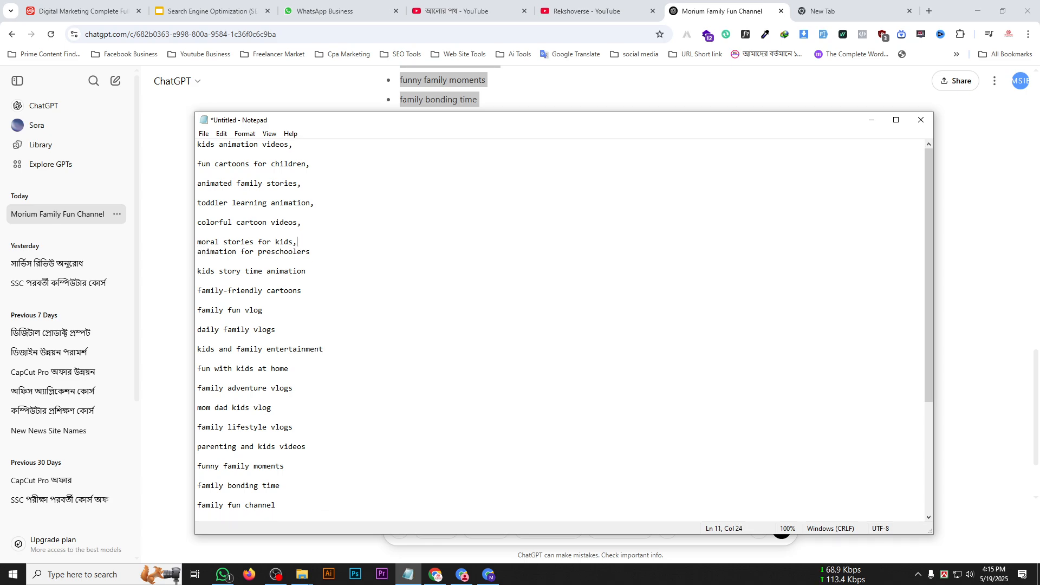
type(",")
Add a comma after each keyword from "animation for preschoolers" through "mom dad kids vlog".
left_click(325, 274)
type(",")
left_click(295, 306)
left_click(302, 327)
type(",")
left_click(326, 362)
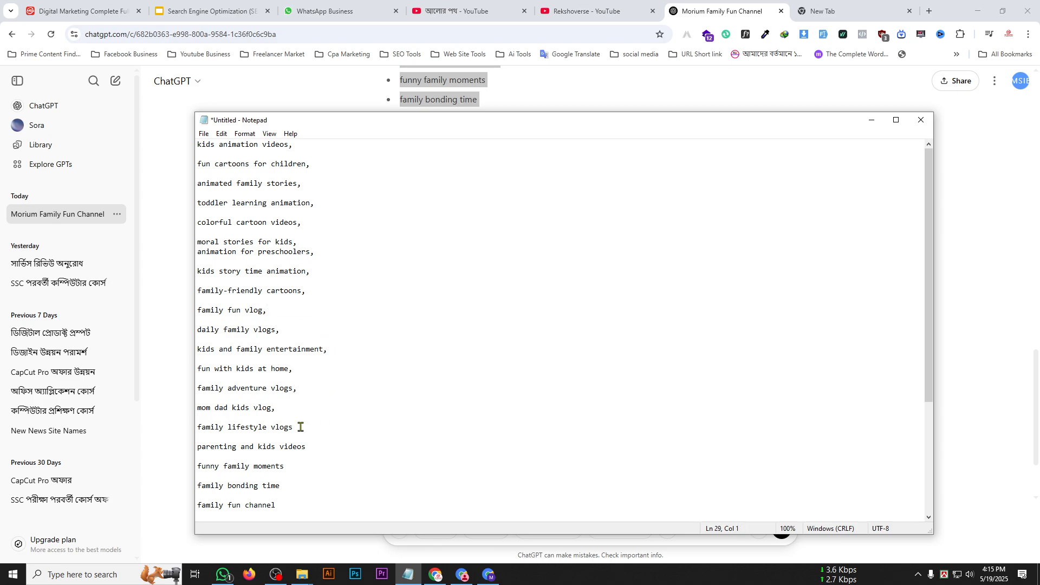
Add a comma after each keyword from "family lifestyle vlogs" through "safe videos for kids", removing the blank line below "parenting and kids videos".
key("BackSpace")
key("BackSpace")
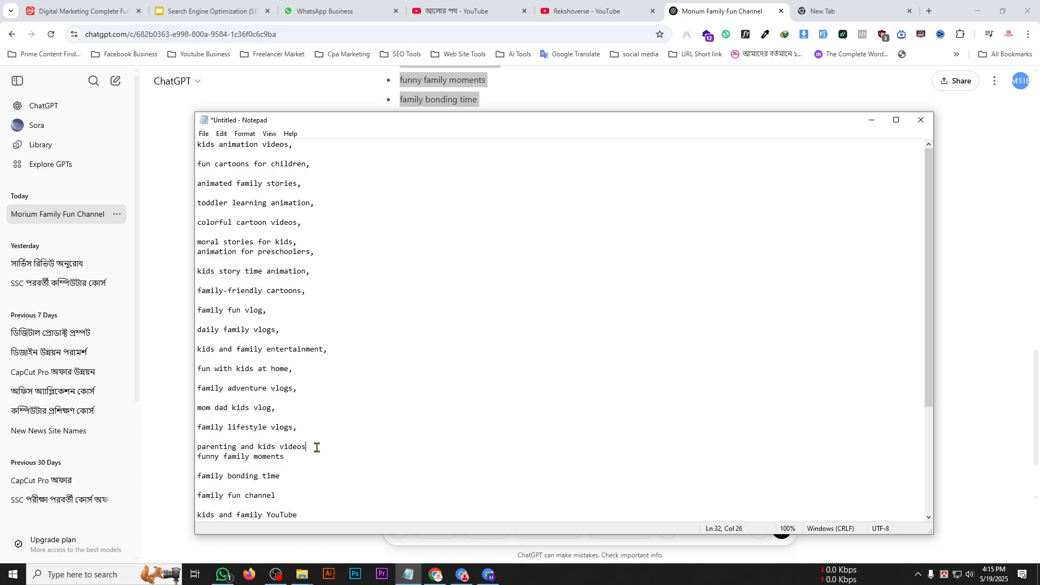
left_click(303, 456)
type(",")
left_click(295, 475)
type(",")
scroll(319, 496, "down", 4)
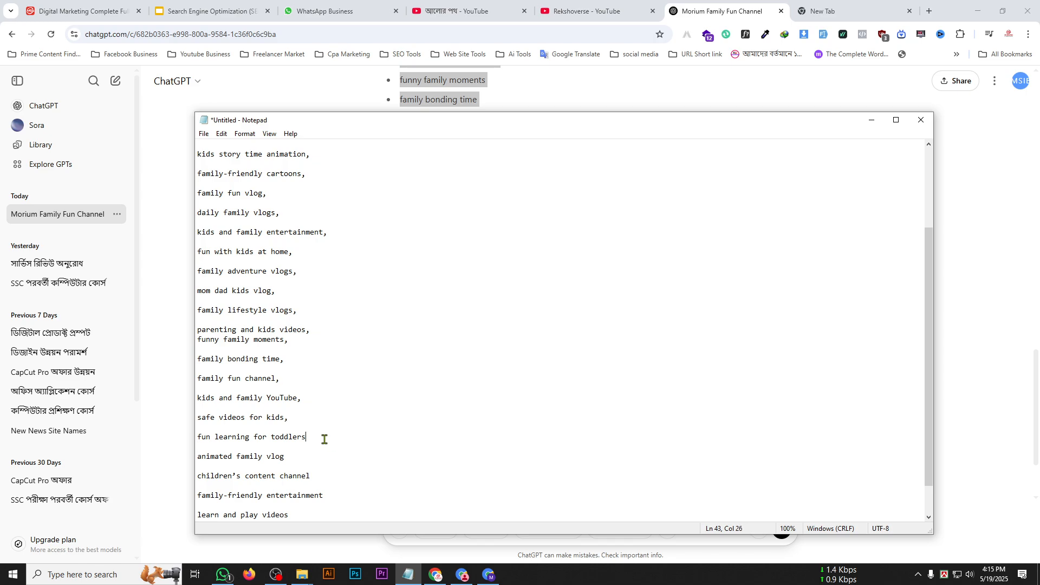
Add a comma after each remaining keyword from "fun learning for toddlers" through "family cartoon channel".
left_click(314, 456)
type(",")
left_click(333, 496)
type(",")
left_click(316, 512)
scroll(317, 511, "down", 1)
type(",")
left_click(313, 496)
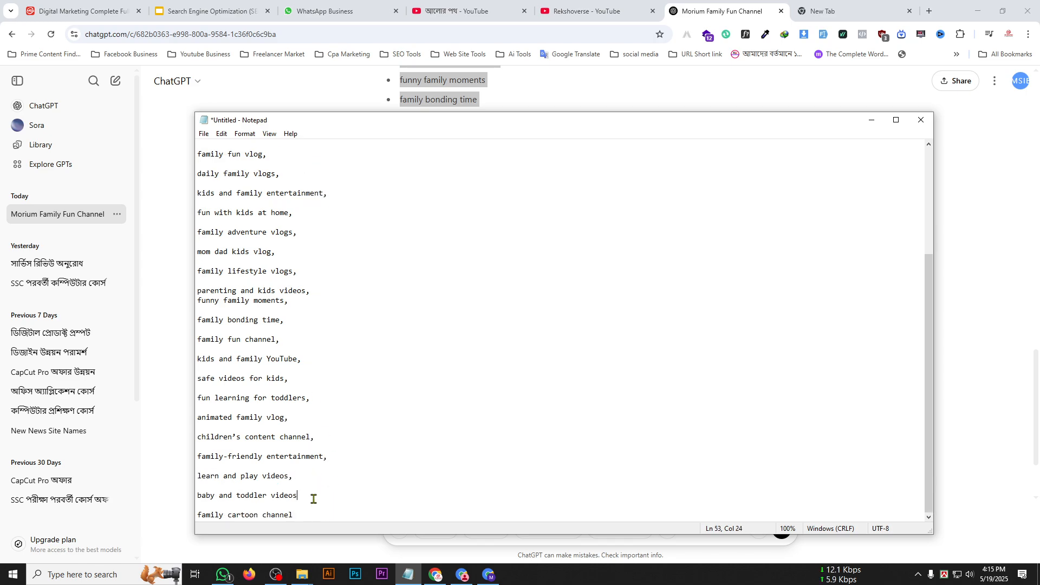
type(",")
left_click(333, 517)
type(",")
Select the entire comma-separated keyword list, from "family cartoon channel" back to "kids animation videos".
left_click_drag(325, 519, 201, 98)
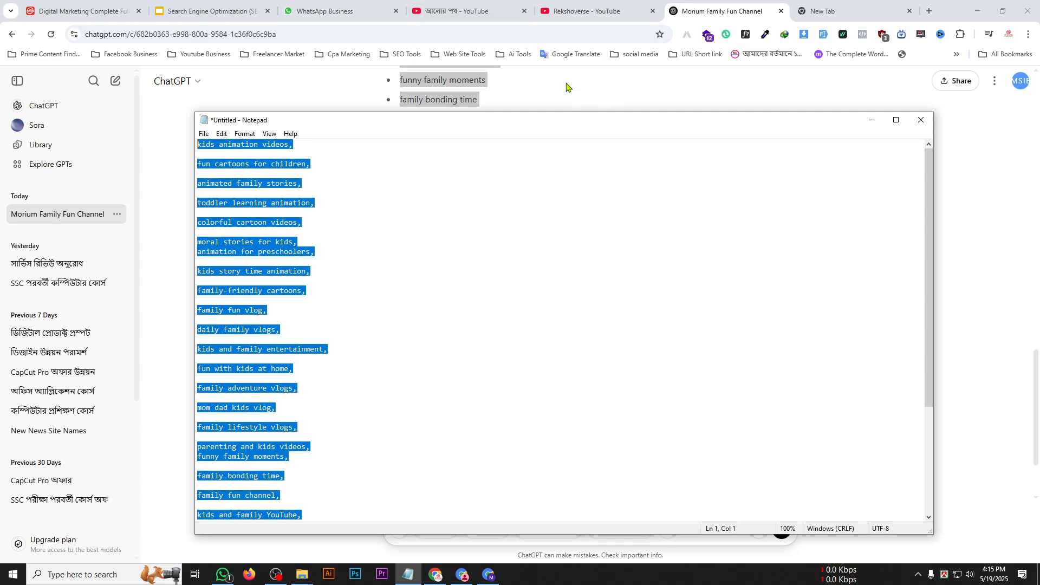
Switch to YouTube Studio, paste the copied comma-separated list into the channel's Keywords setting and check its character count.
left_click(872, 120)
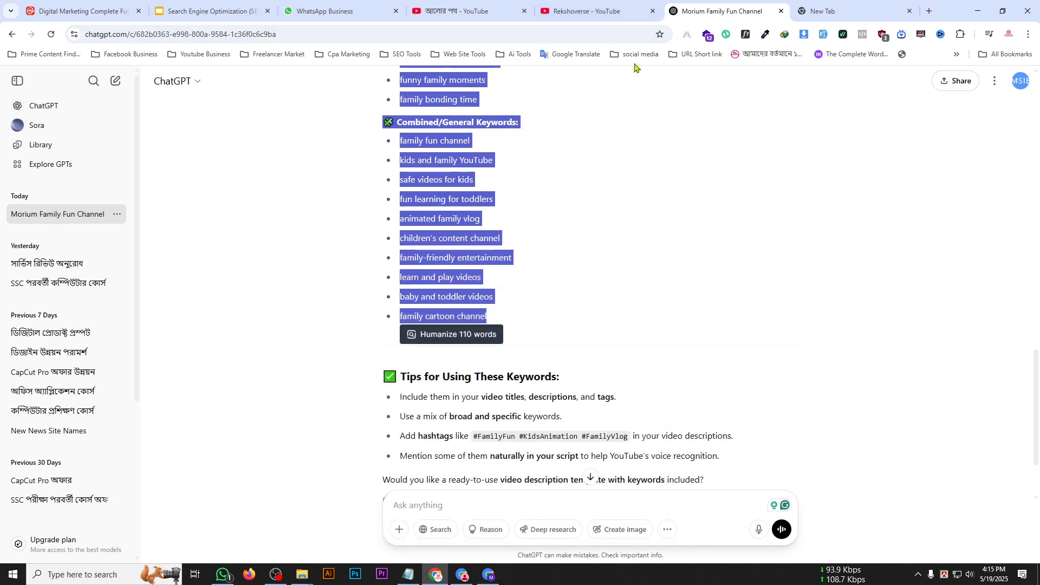
scroll(223, 130, "up", 5)
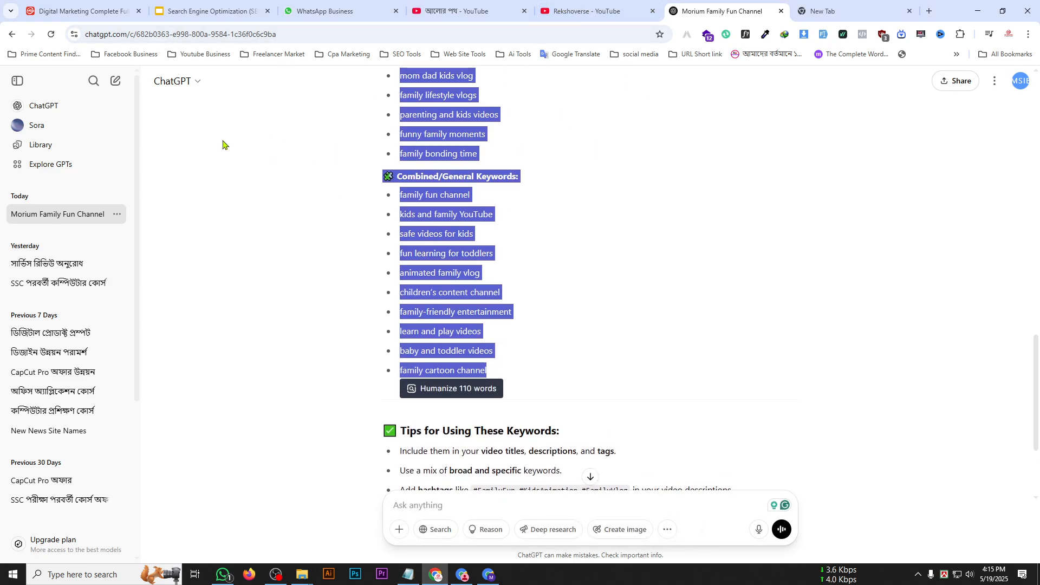
scroll(509, 262, "up", 3)
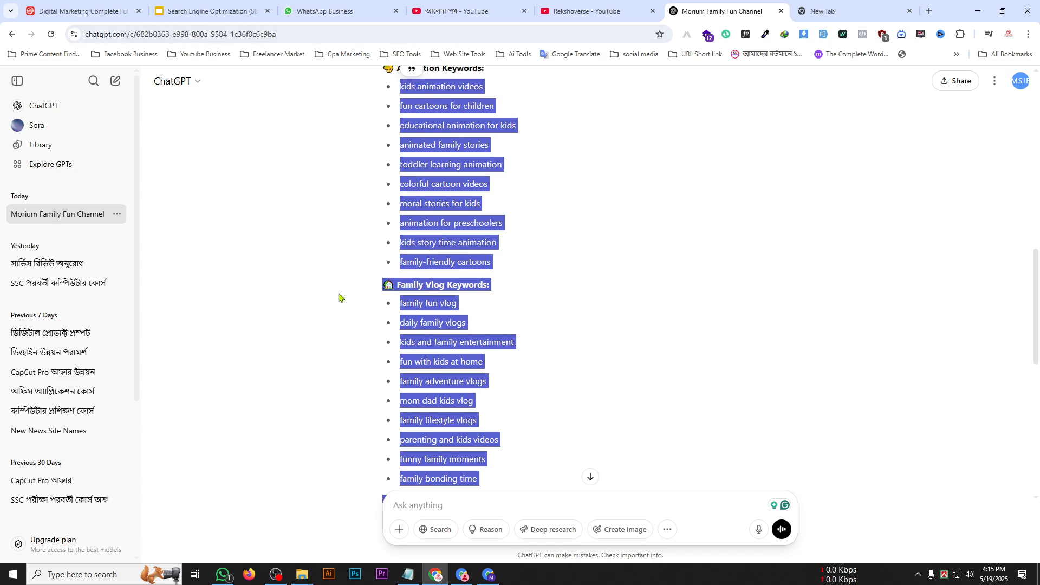
left_click(488, 574)
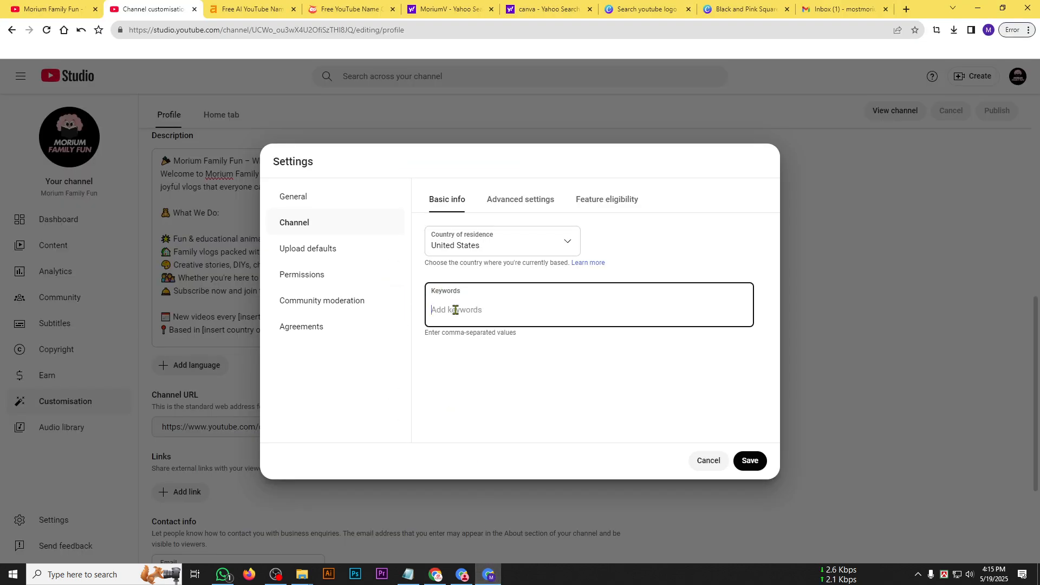
key("ctrl+v")
scroll(477, 323, "down", 4)
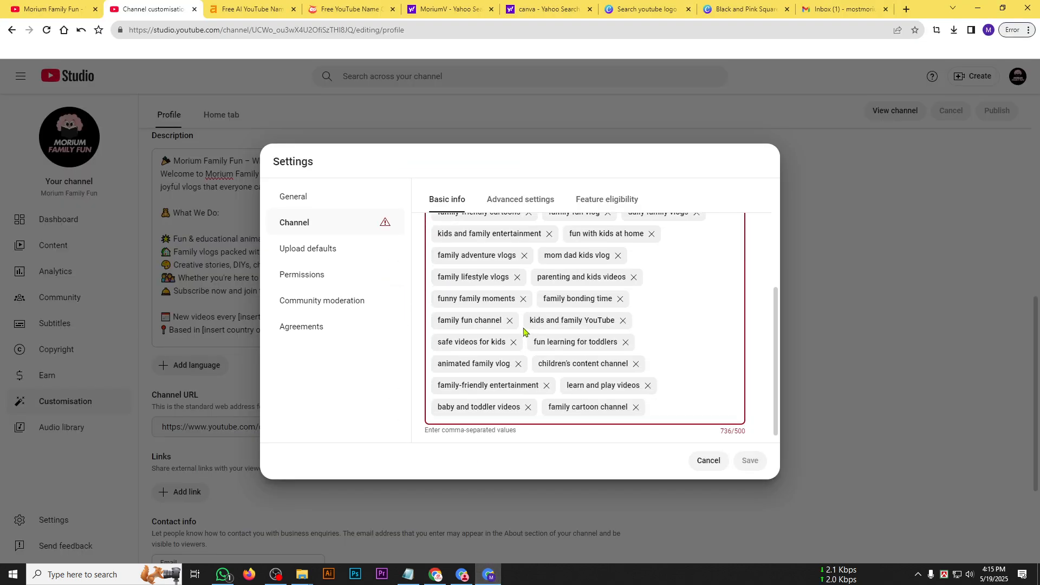
double_click(729, 423)
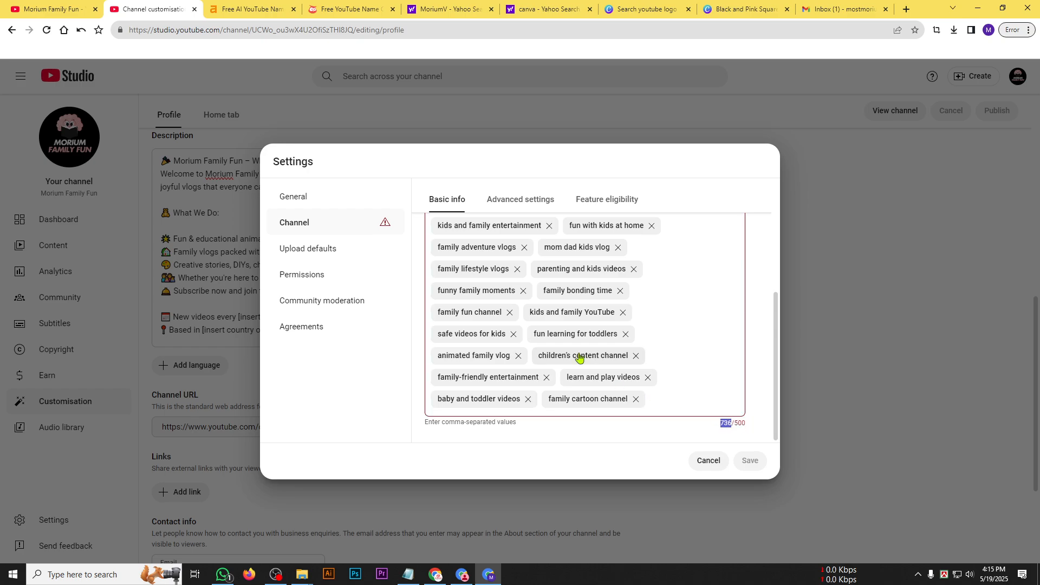
scroll(578, 357, "up", 4)
scroll(542, 314, "down", 4)
double_click(734, 425)
Remove the keywords "family-friendly entertainment", "children's content channel", "animated family vlog", "kids and family entertainment", "funny family moments" and "parenting and kids videos".
left_click(546, 378)
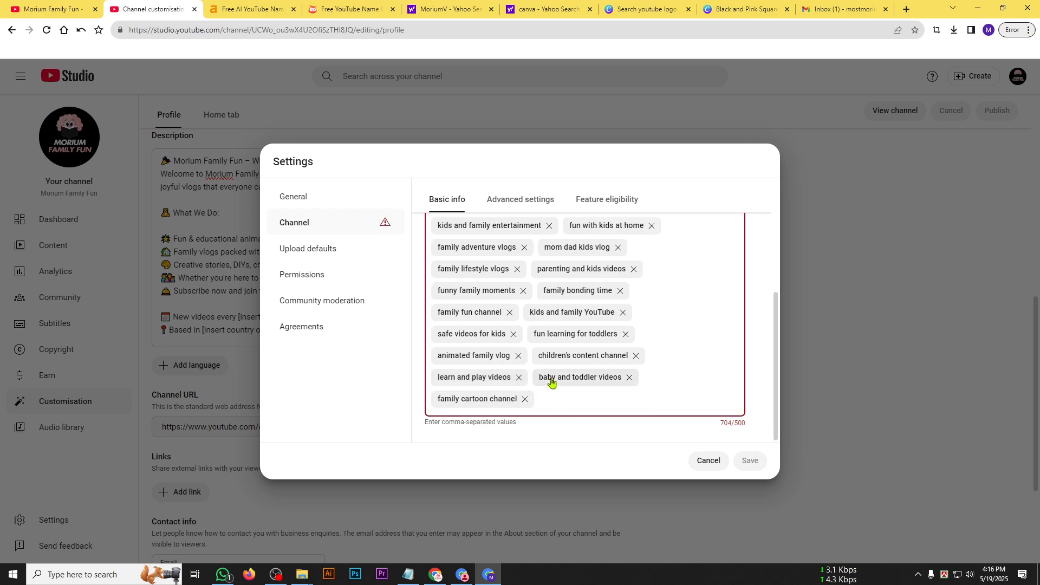
left_click(635, 356)
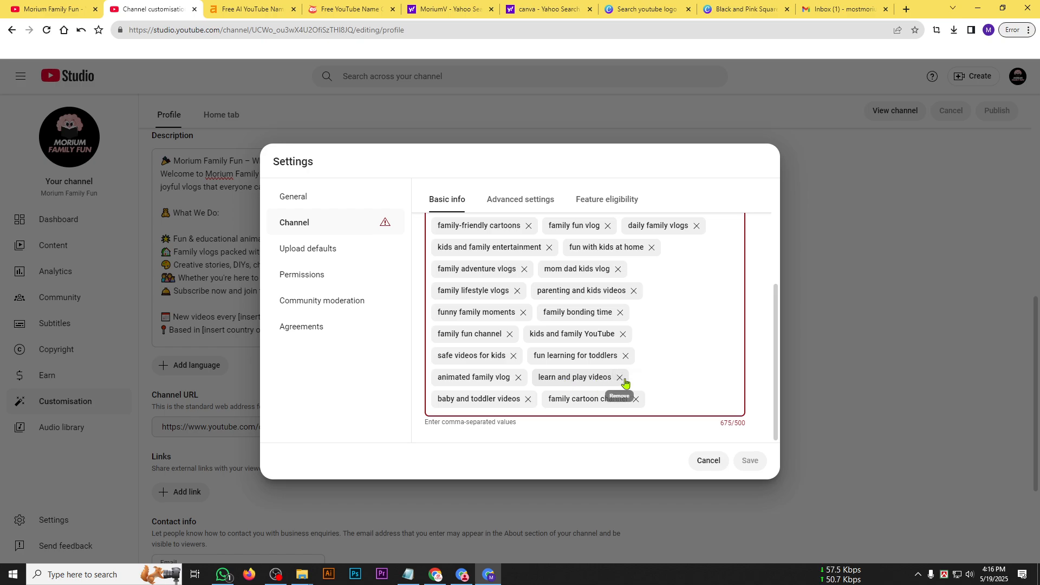
left_click(519, 378)
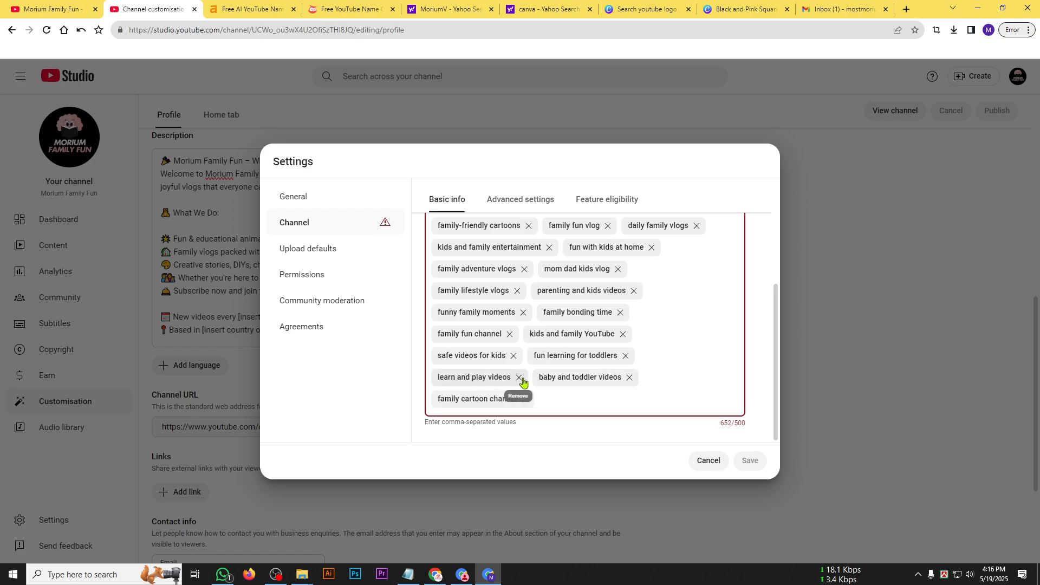
left_click(548, 247)
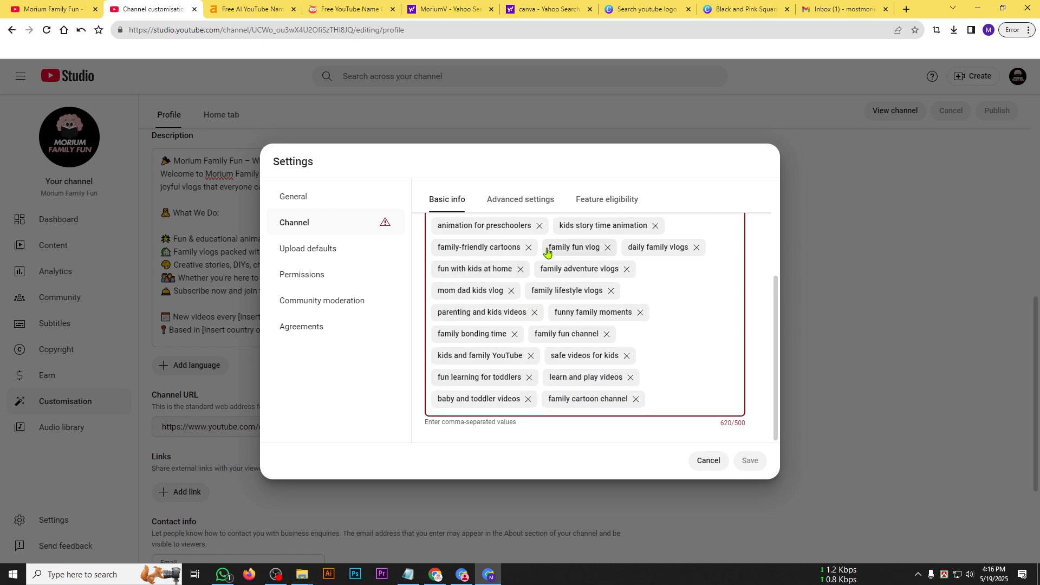
left_click(640, 314)
left_click(534, 313)
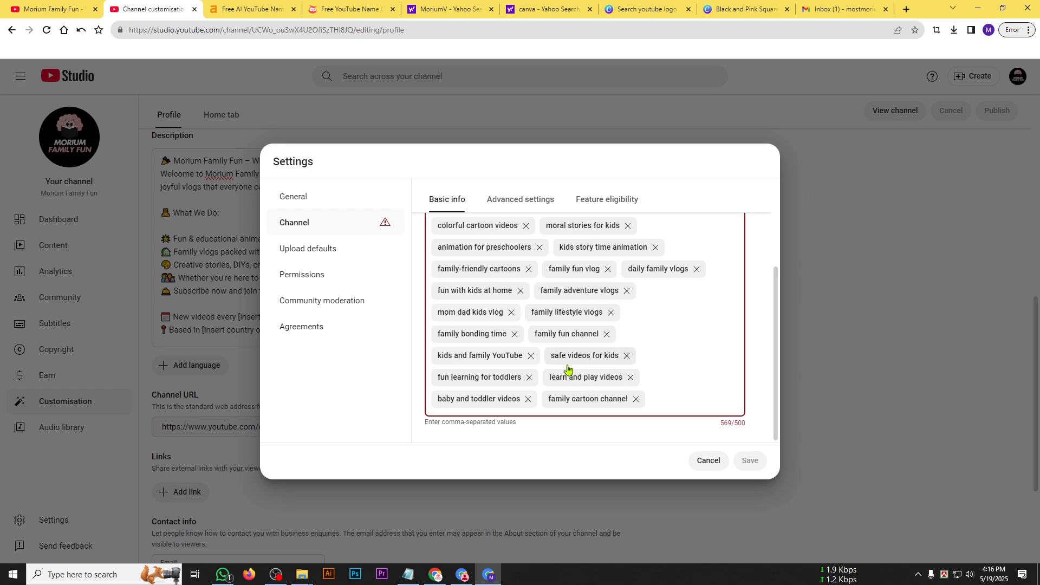
Remove the keywords "fun learning for toddlers", "safe videos for kids" and "baby and toddler videos", and save the channel settings.
left_click(529, 377)
left_click(626, 355)
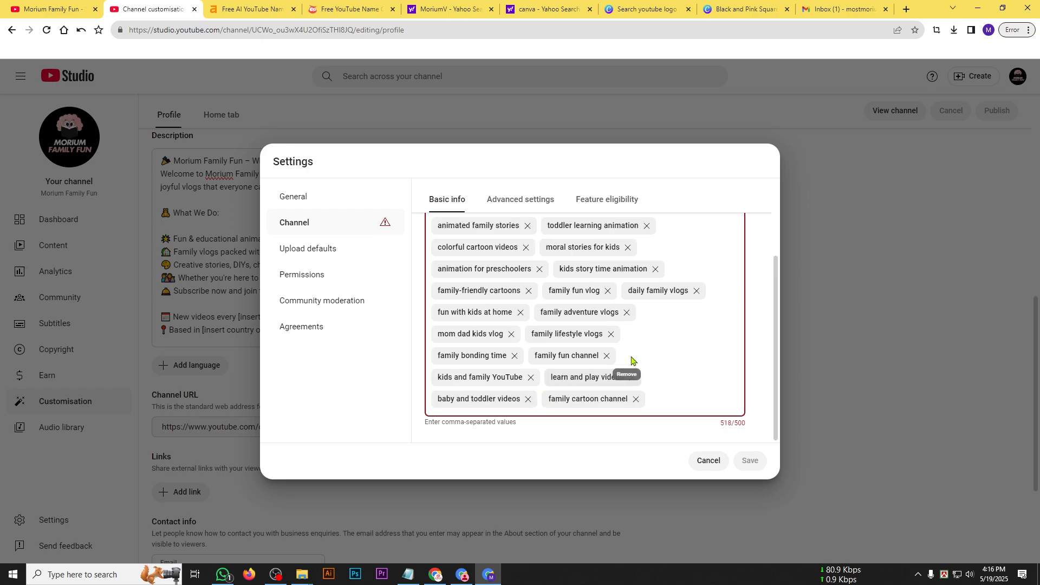
left_click(527, 399)
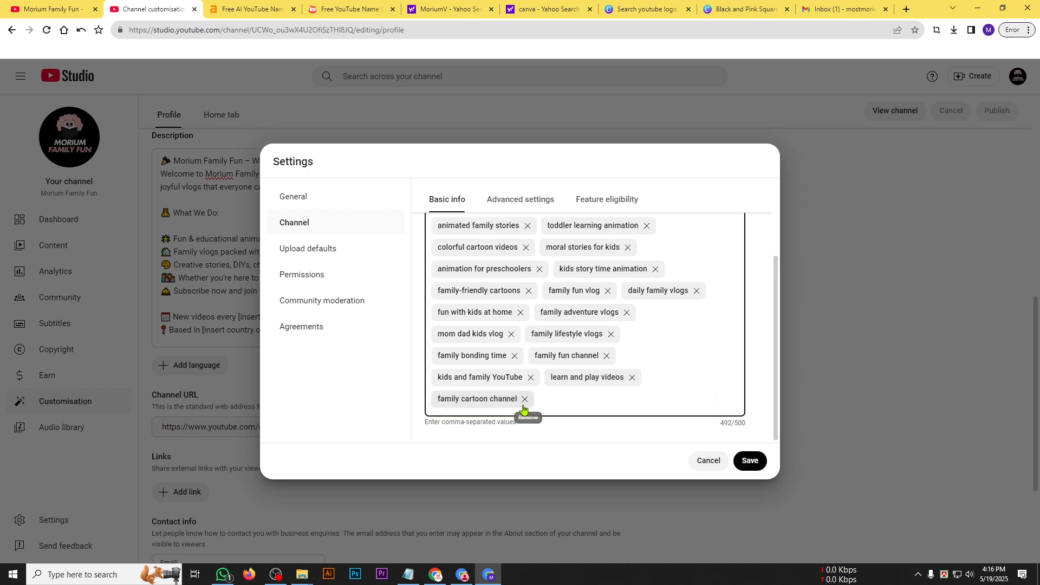
double_click(726, 423)
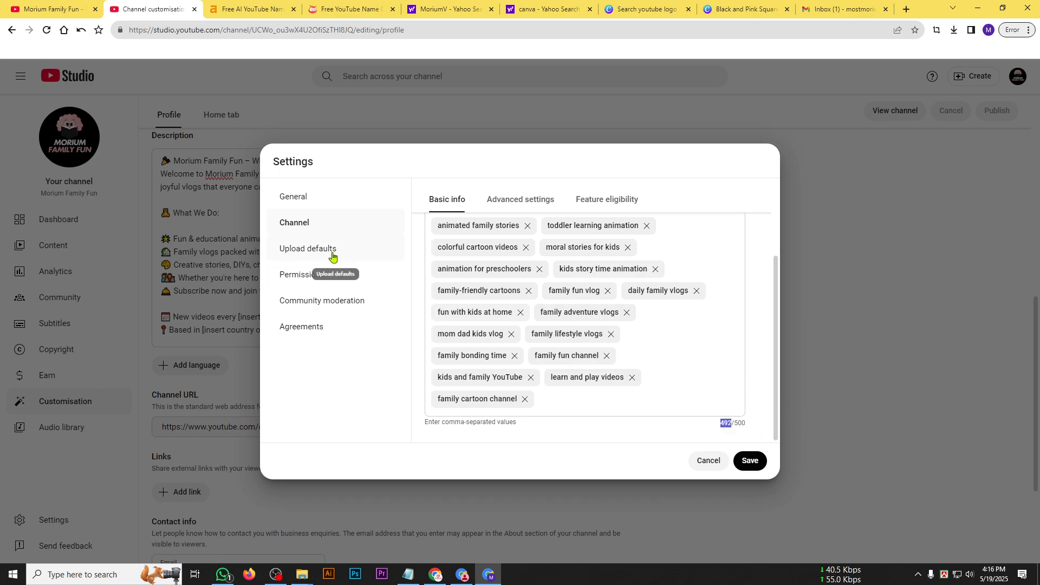
left_click(747, 461)
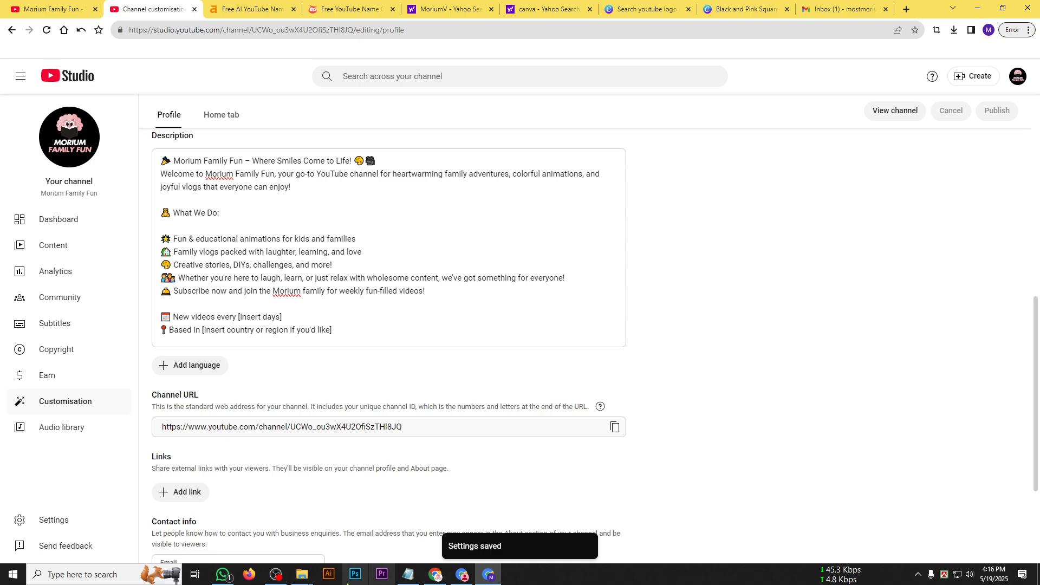
Reopen the studio settings and look through the channel, upload defaults, permissions, community moderation and agreements sections, then the channel keywords again.
left_click(58, 523)
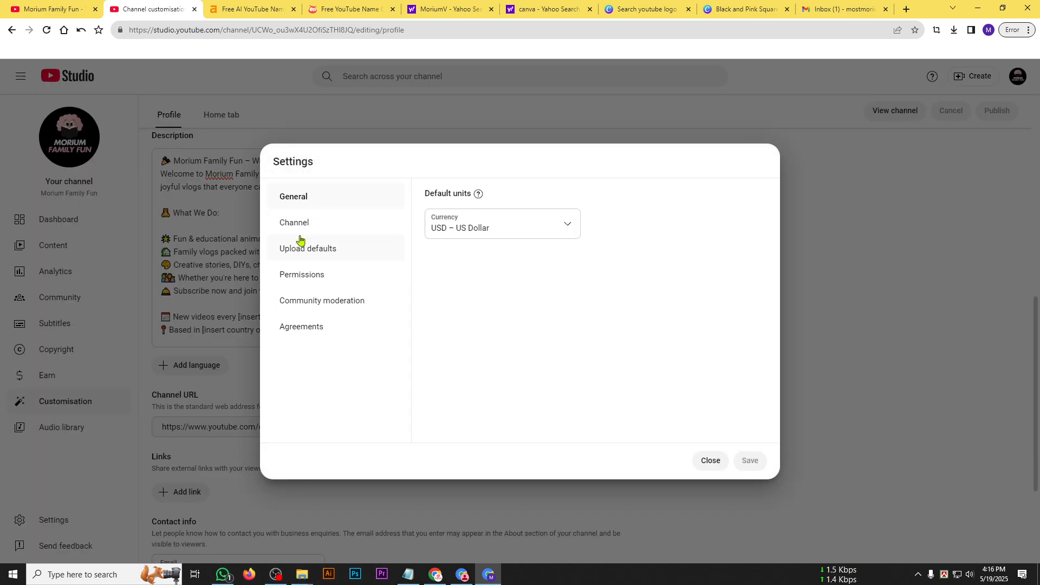
left_click(297, 230)
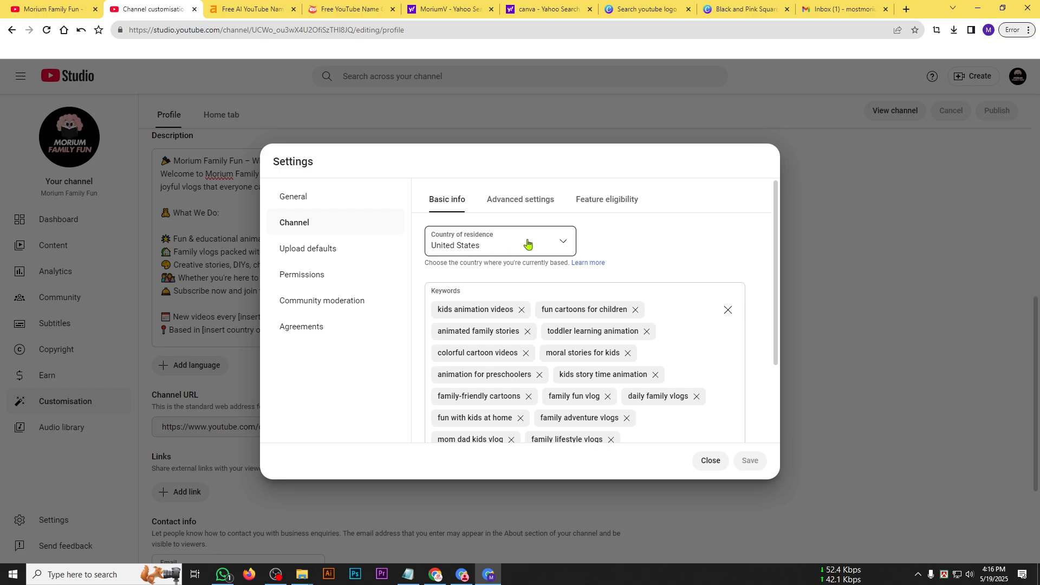
left_click(307, 259)
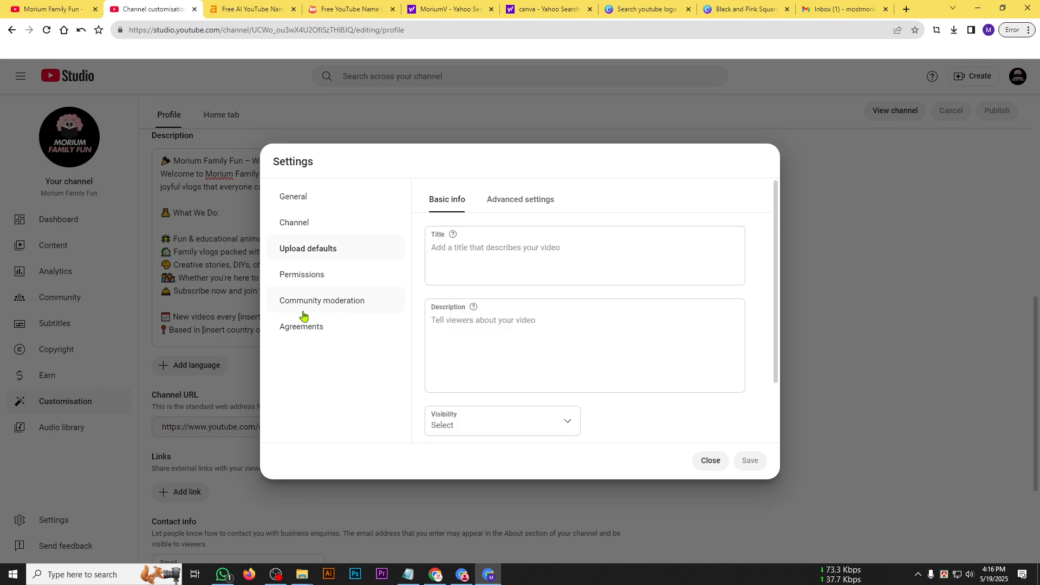
left_click(299, 280)
left_click(295, 302)
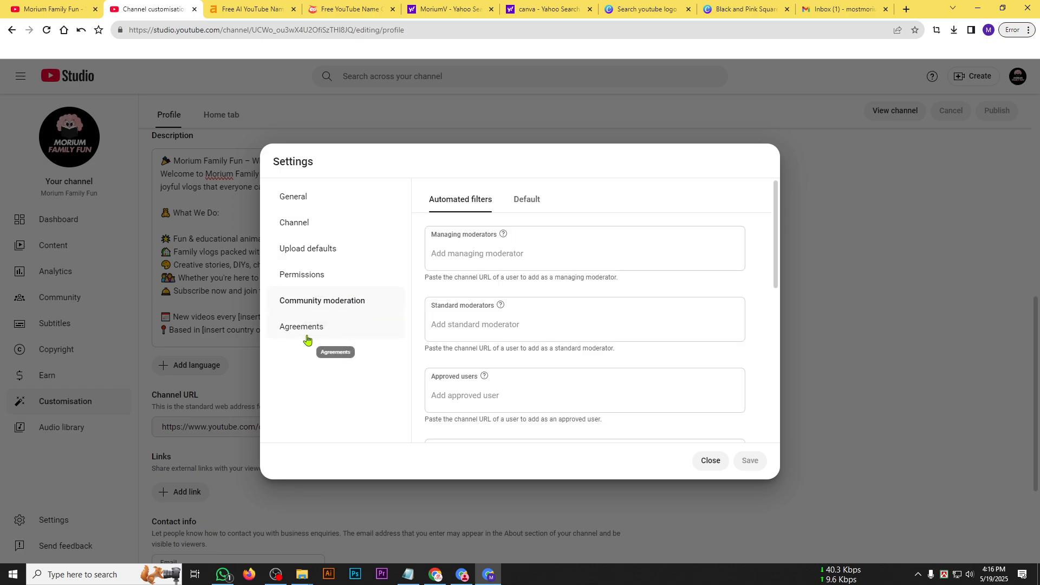
left_click(306, 328)
left_click(307, 230)
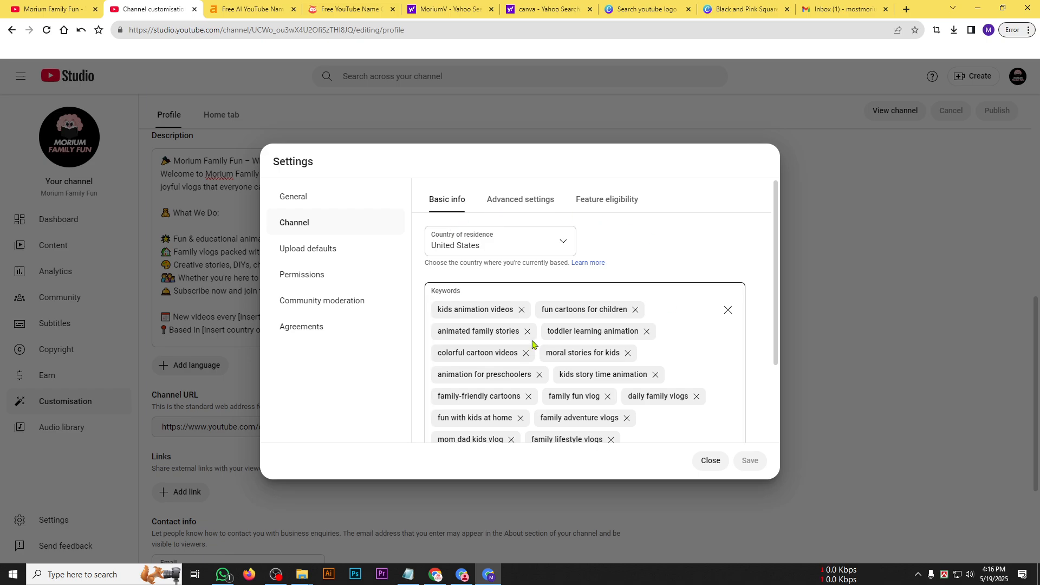
scroll(542, 368, "down", 3)
scroll(574, 392, "up", 3)
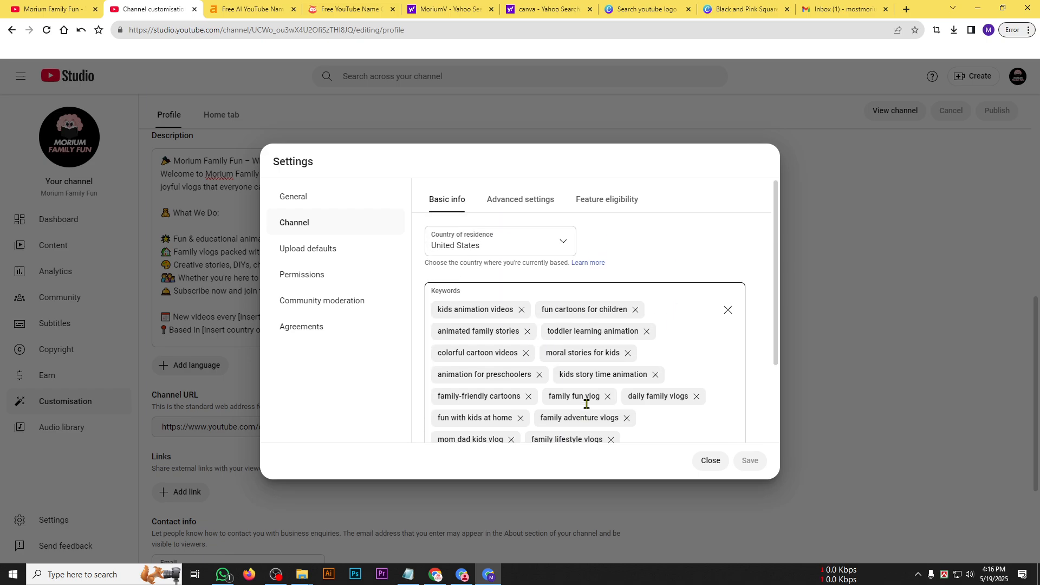
Try the not Made for Kids audience option in the channel's advanced settings, and return to reviewing this setting for every video.
left_click(516, 204)
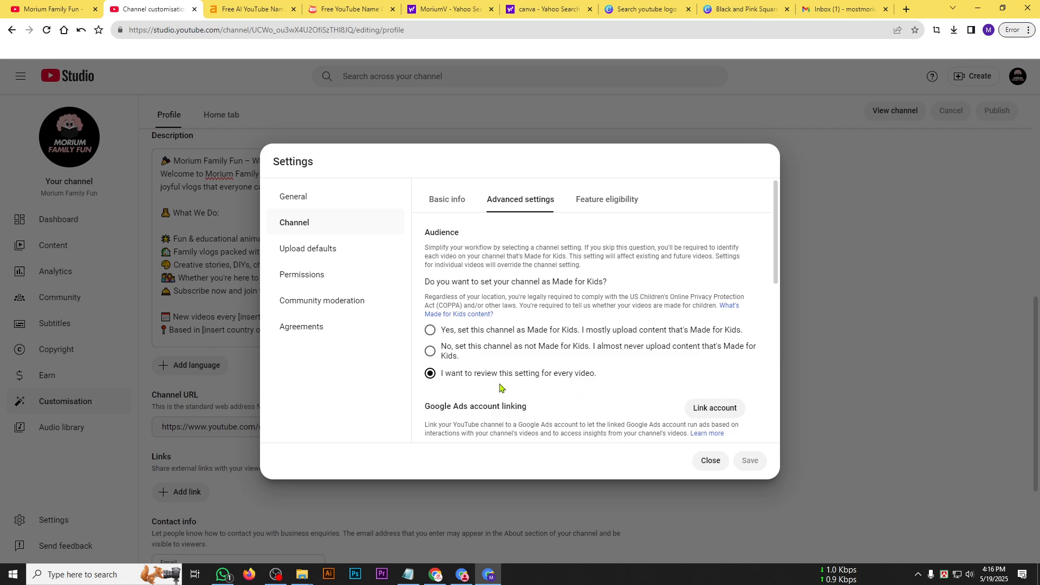
left_click(431, 352)
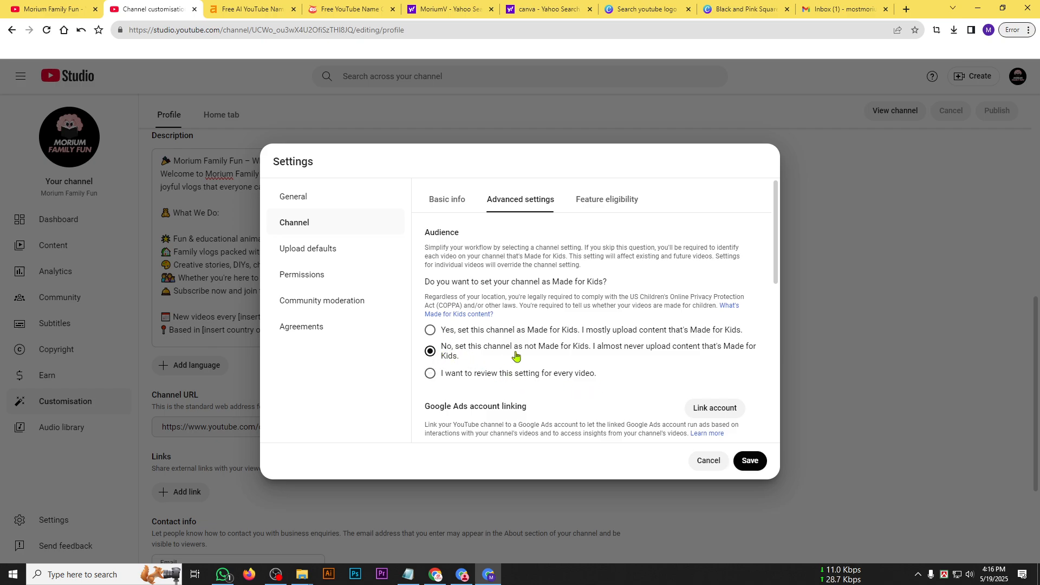
left_click(449, 376)
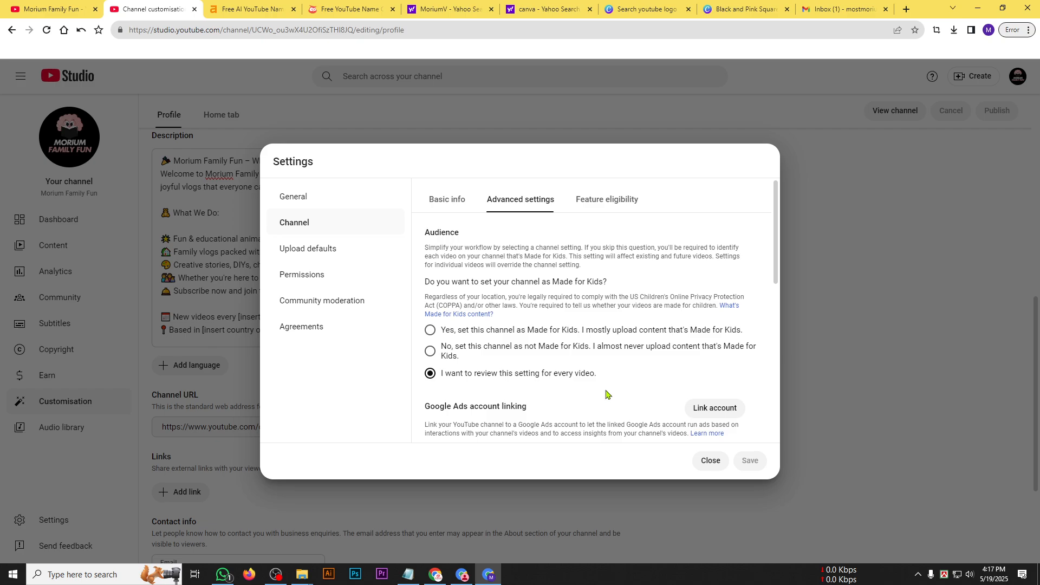
scroll(488, 366, "down", 7)
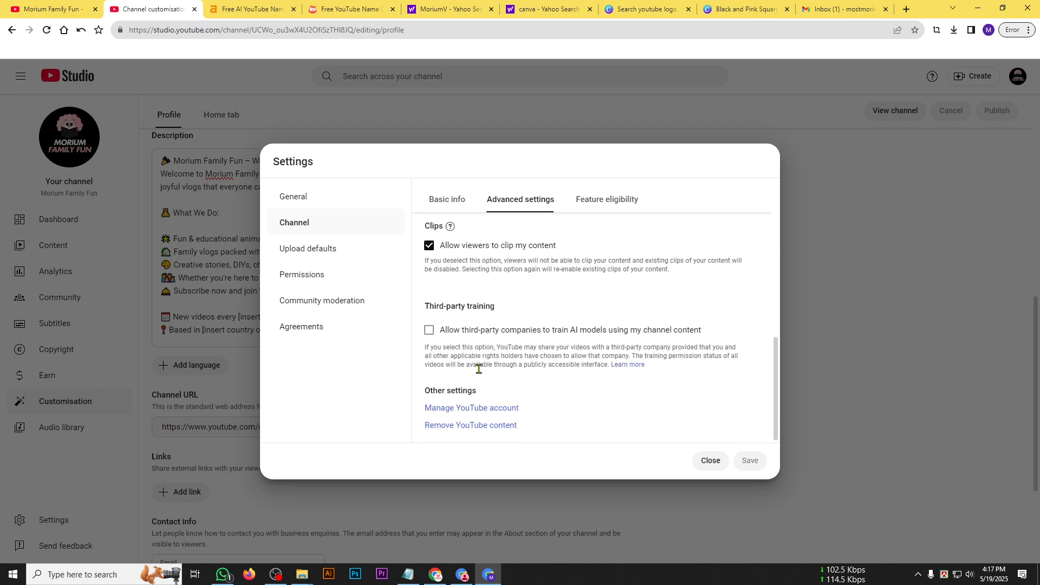
Examine the channel's feature eligibility, including the details and requirements of the Intermediate features.
left_click(634, 205)
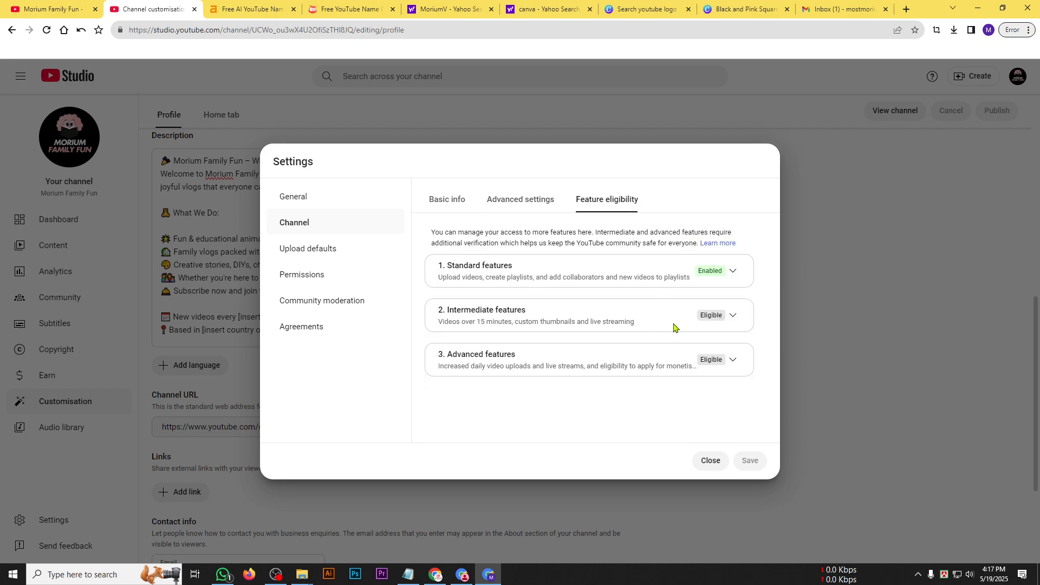
left_click_drag(460, 310, 470, 310)
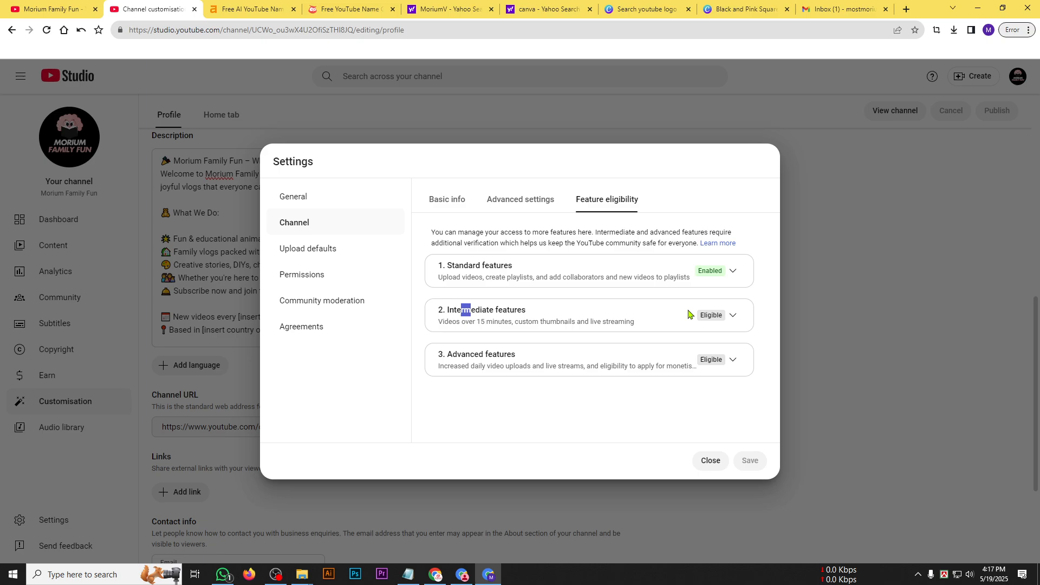
left_click(733, 315)
left_click(491, 329)
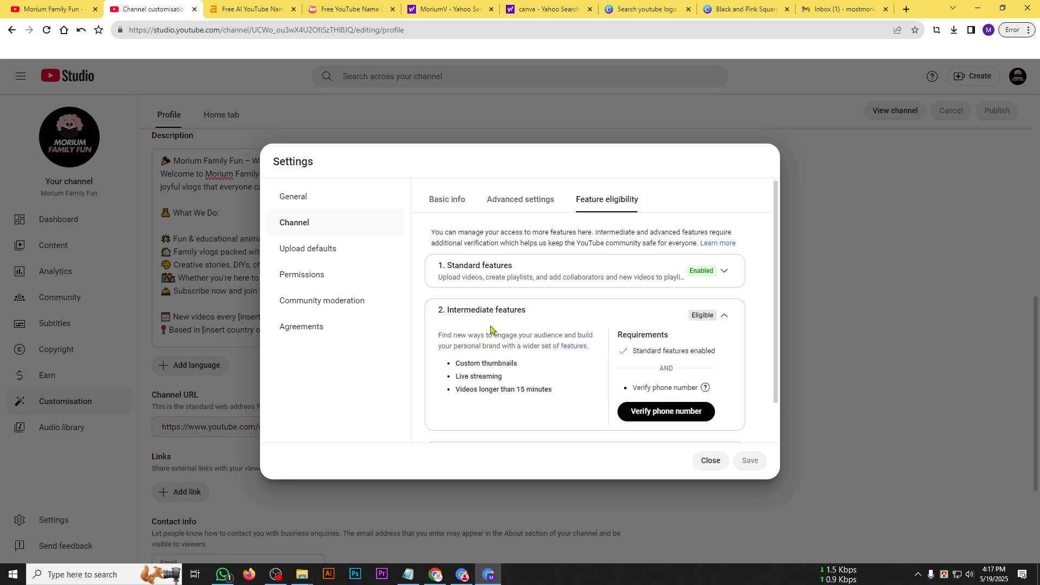
left_click(720, 317)
left_click_drag(441, 322, 512, 325)
left_click(741, 319)
Review the general currency setting and the channel's basic info and advanced settings once more.
left_click(522, 202)
left_click(443, 204)
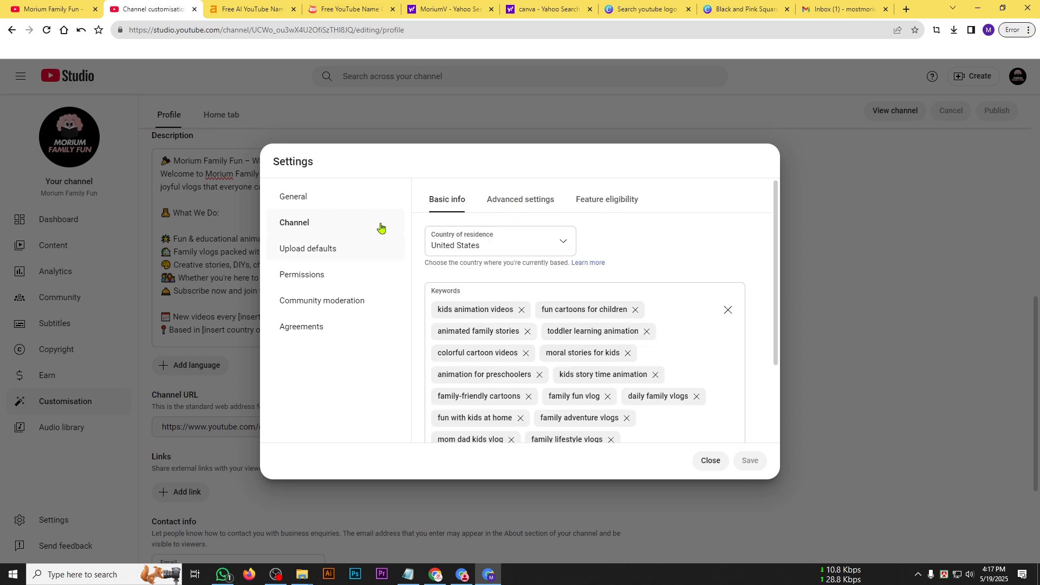
left_click(523, 203)
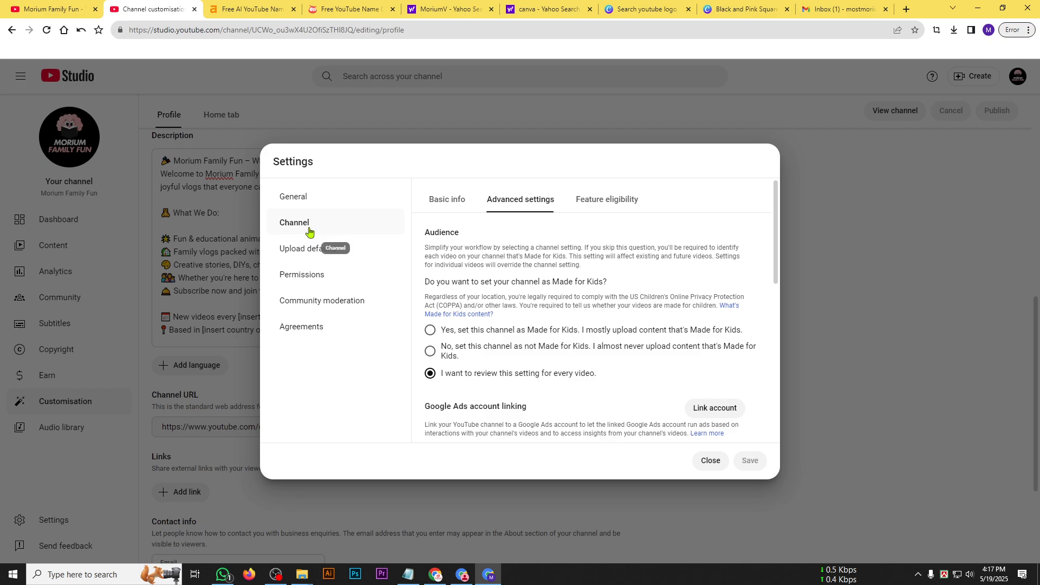
left_click(299, 200)
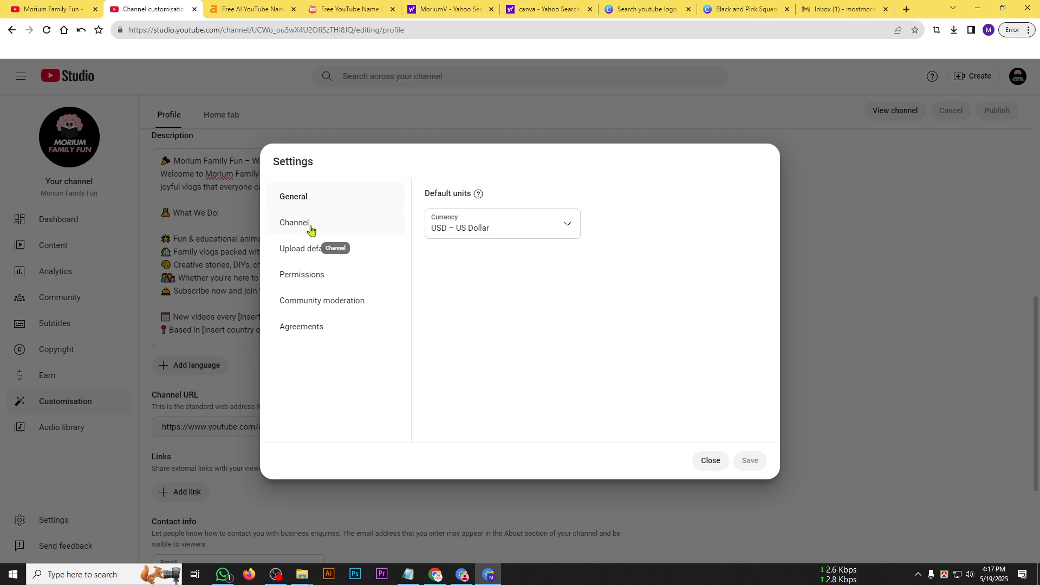
left_click(308, 227)
scroll(506, 407, "down", 1)
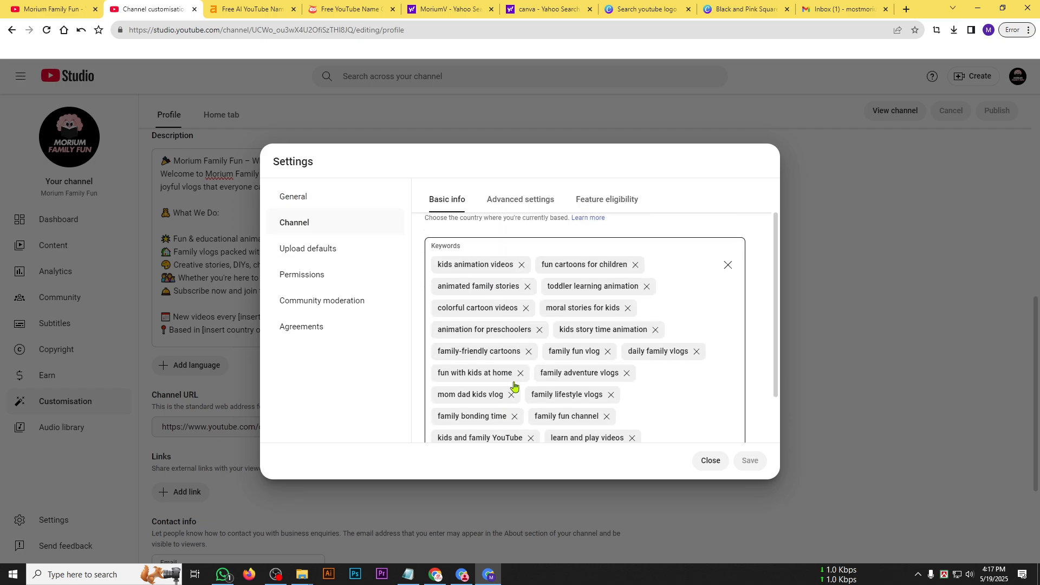
scroll(514, 324, "up", 1)
left_click(520, 200)
scroll(487, 347, "down", 5)
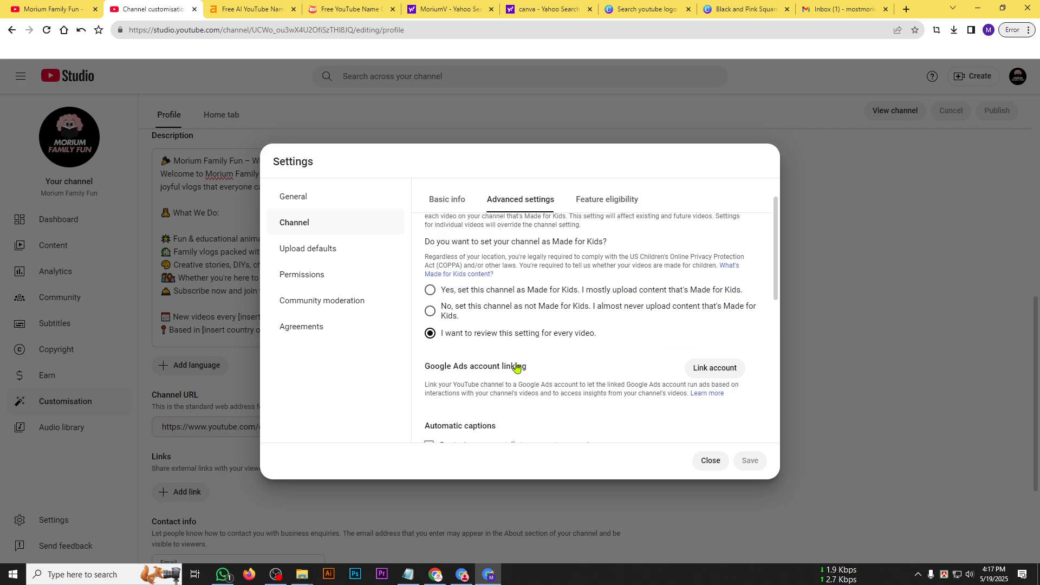
scroll(520, 352, "up", 5)
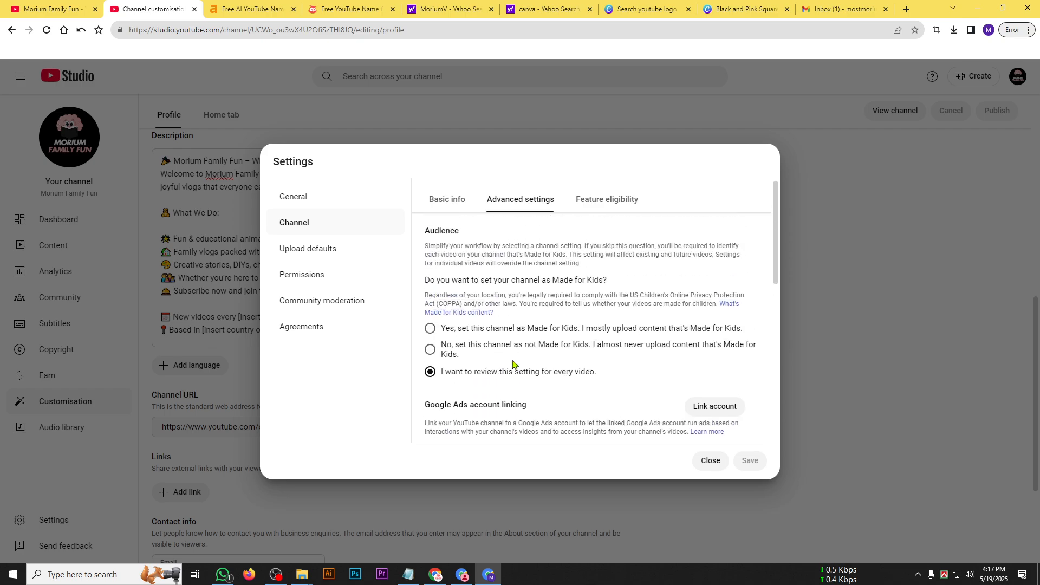
Start phone number verification for the Intermediate features in the channel's feature eligibility settings.
left_click(596, 211)
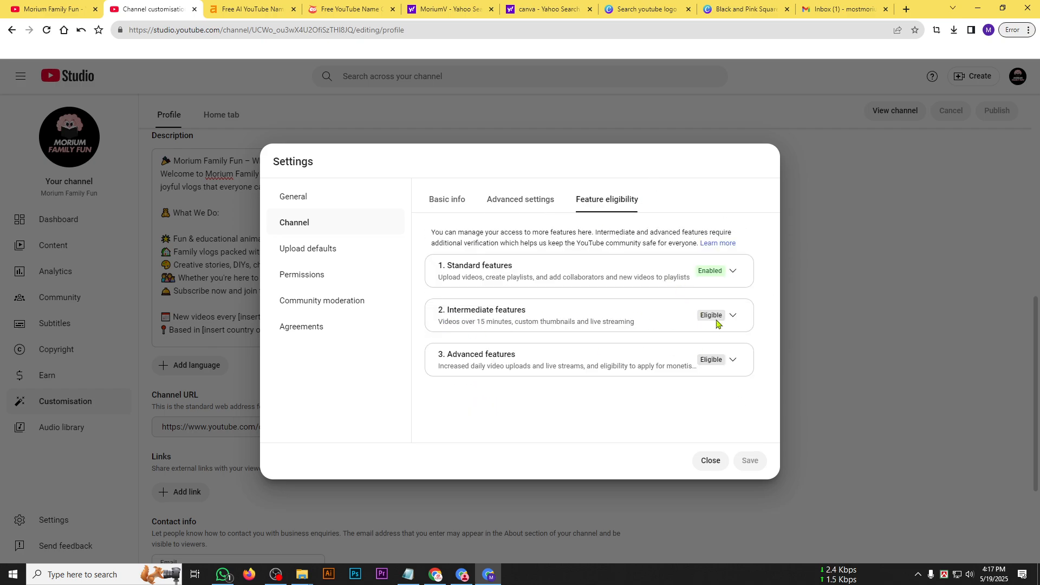
left_click(733, 316)
scroll(688, 387, "down", 1)
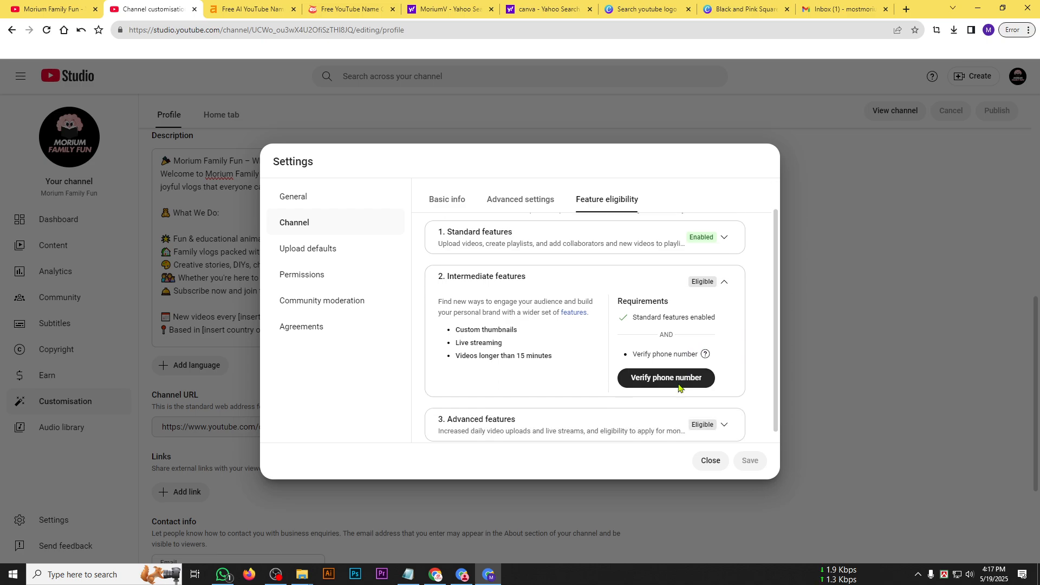
left_click(681, 374)
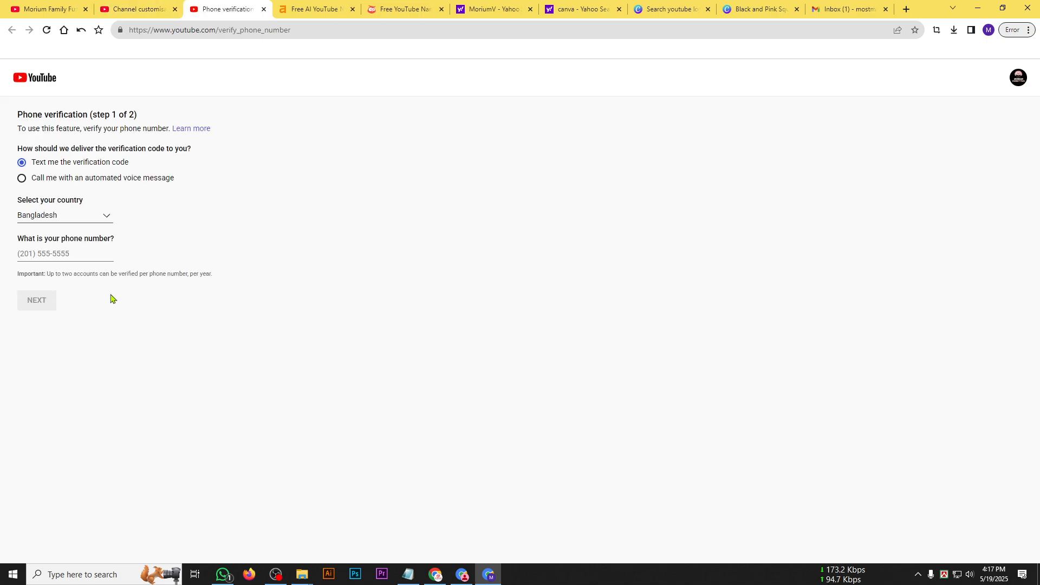
Enter the phone number with Bangladesh as the country and request the verification code by text message.
left_click(45, 254)
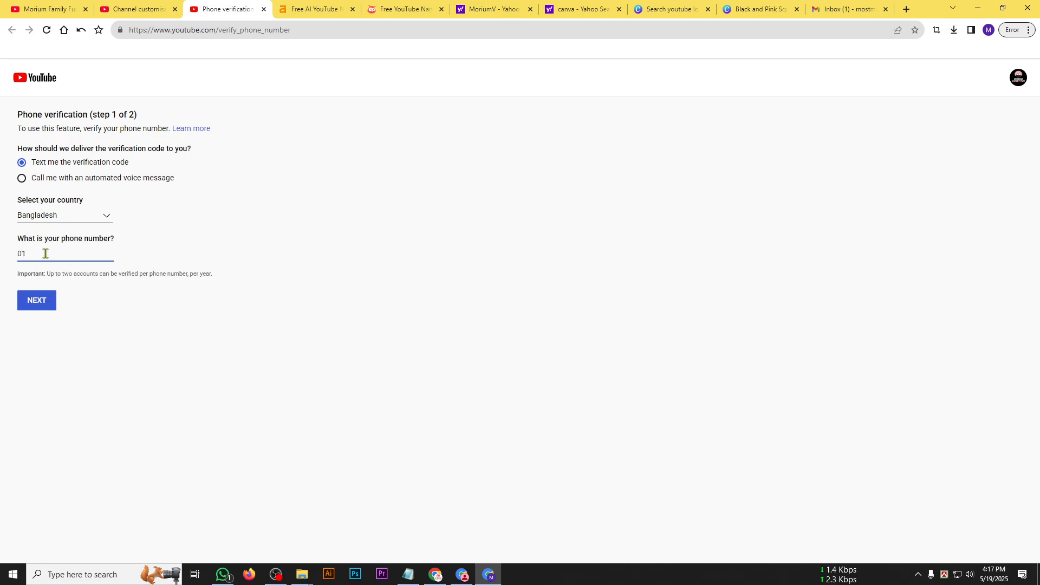
left_click(45, 302)
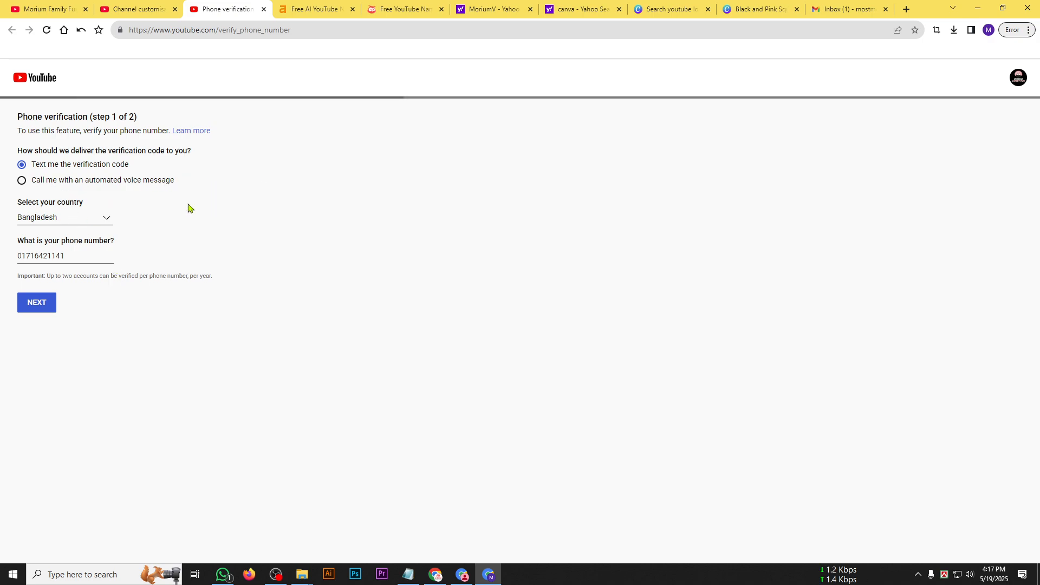
Enter the 6-digit verification code and submit it to complete the phone verification.
left_click(34, 181)
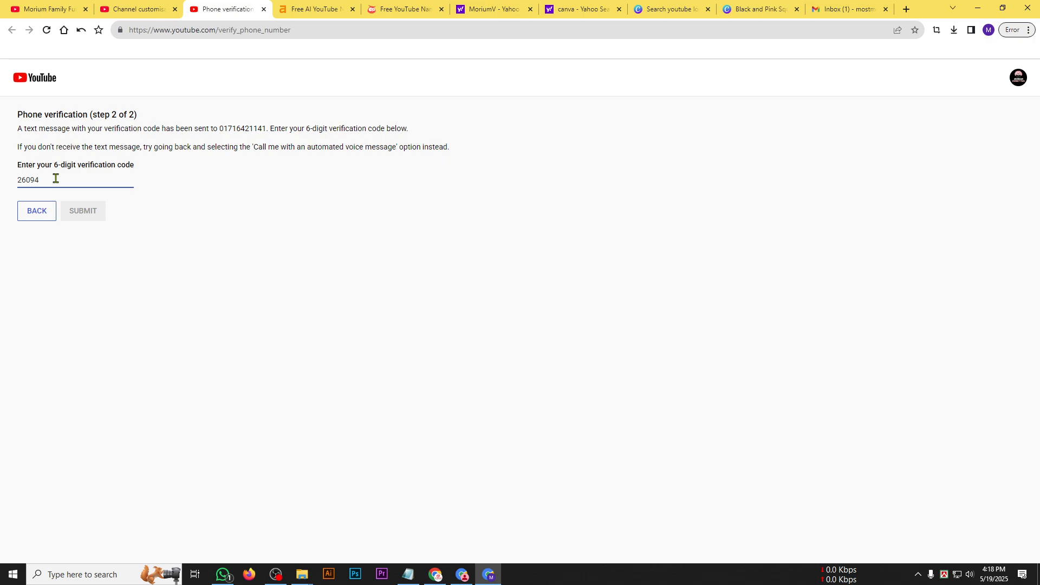
type("74")
left_click(82, 210)
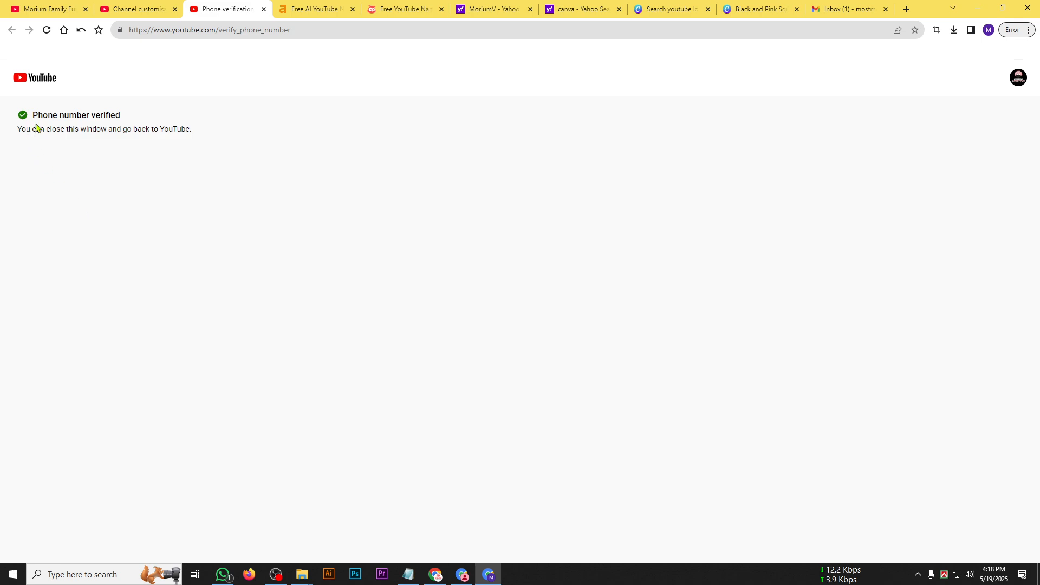
Read the phone verification result, close that page and try to reload the channel customisation page.
left_click_drag(22, 118, 156, 120)
left_click(93, 119)
left_click_drag(92, 119, 168, 131)
left_click(47, 118)
left_click(263, 10)
left_click(49, 31)
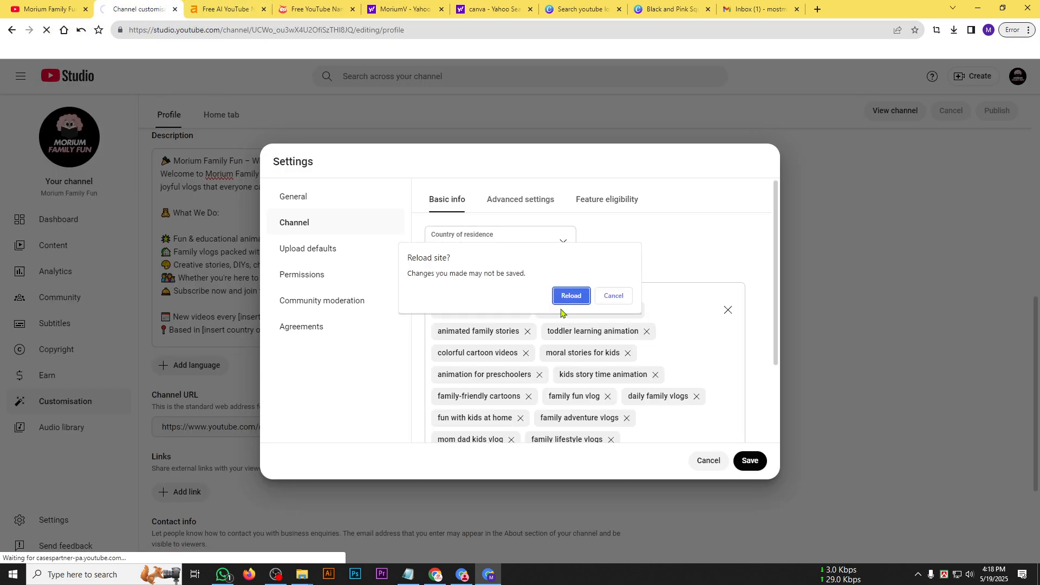
left_click(620, 297)
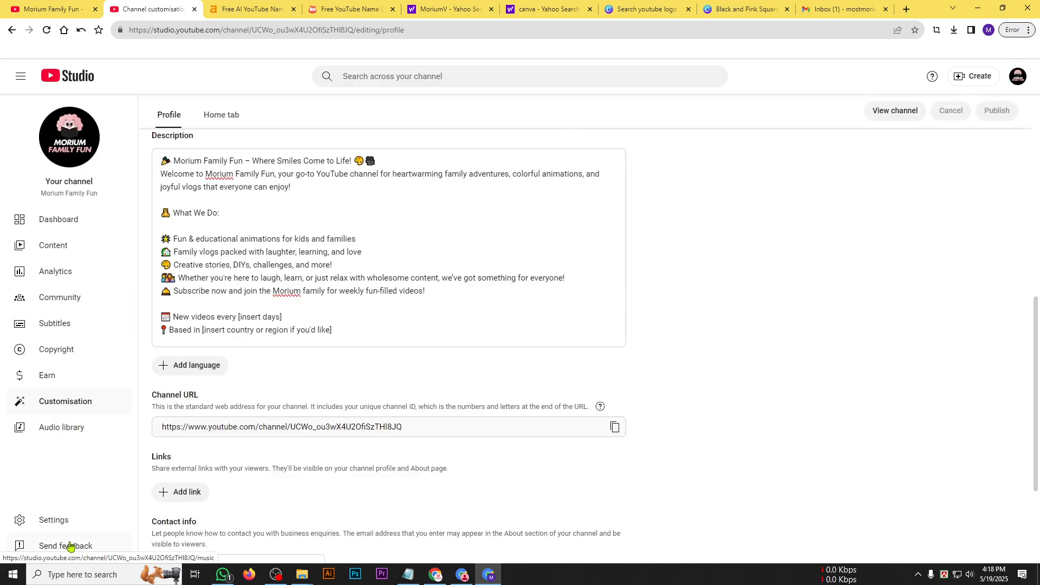
Reopen the channel's feature eligibility settings and check the status and requirements of the Intermediate features.
left_click(67, 521)
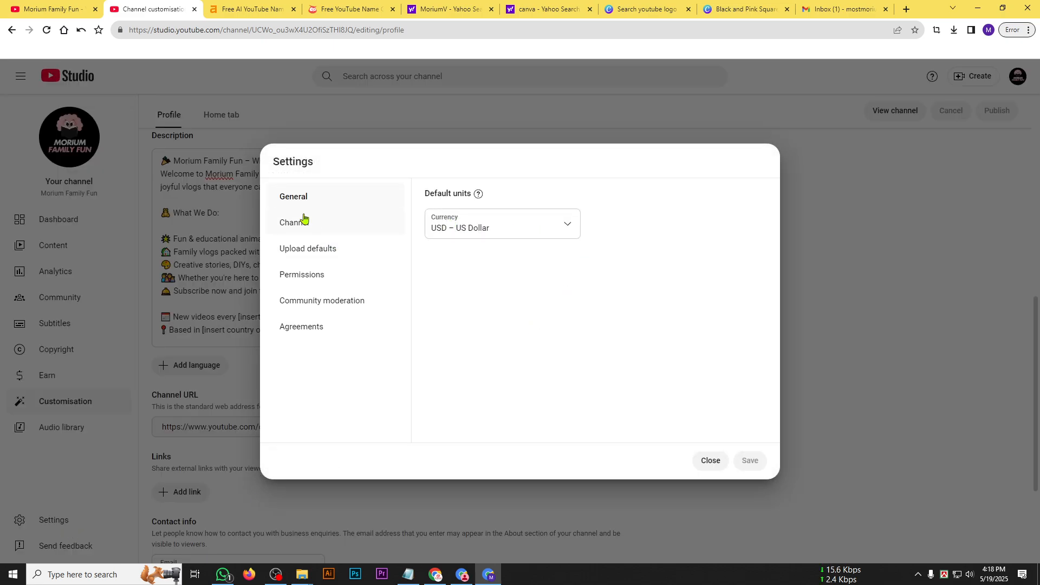
left_click(336, 219)
left_click(494, 208)
left_click(613, 212)
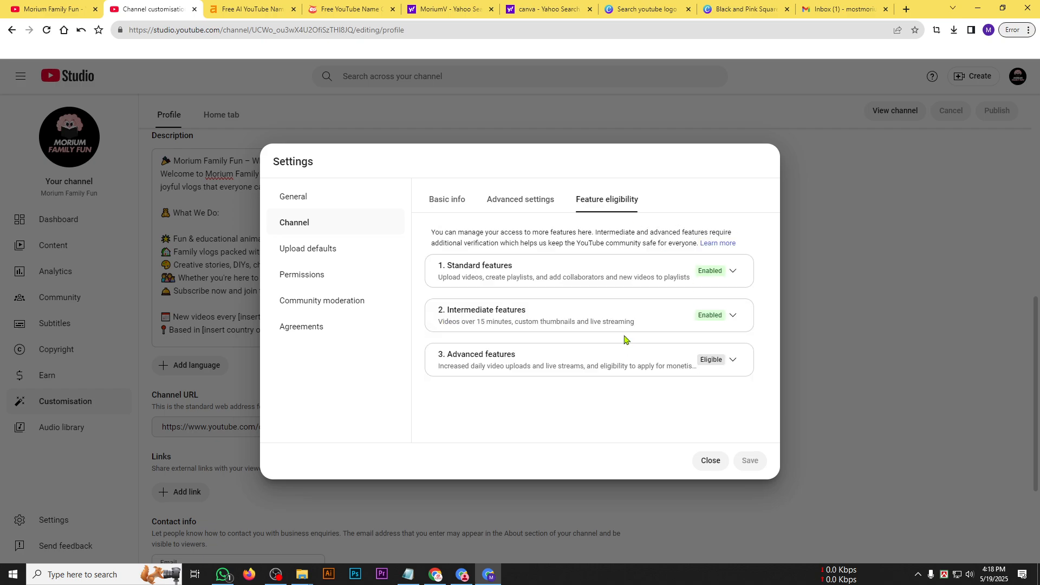
left_click(733, 316)
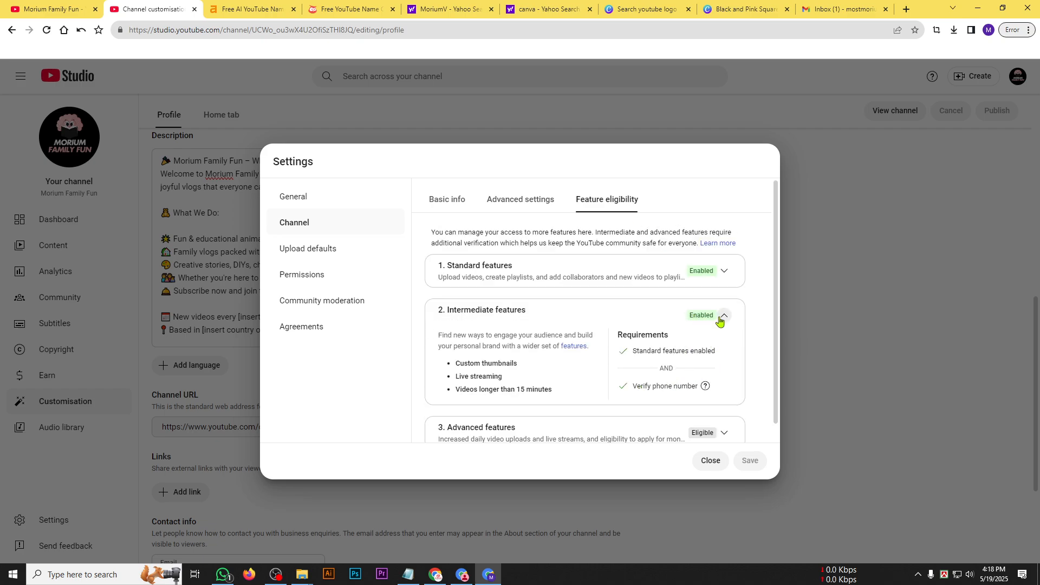
left_click(720, 317)
Review the benefits and requirements of the Advanced features, and close the settings.
left_click(724, 360)
scroll(673, 343, "down", 3)
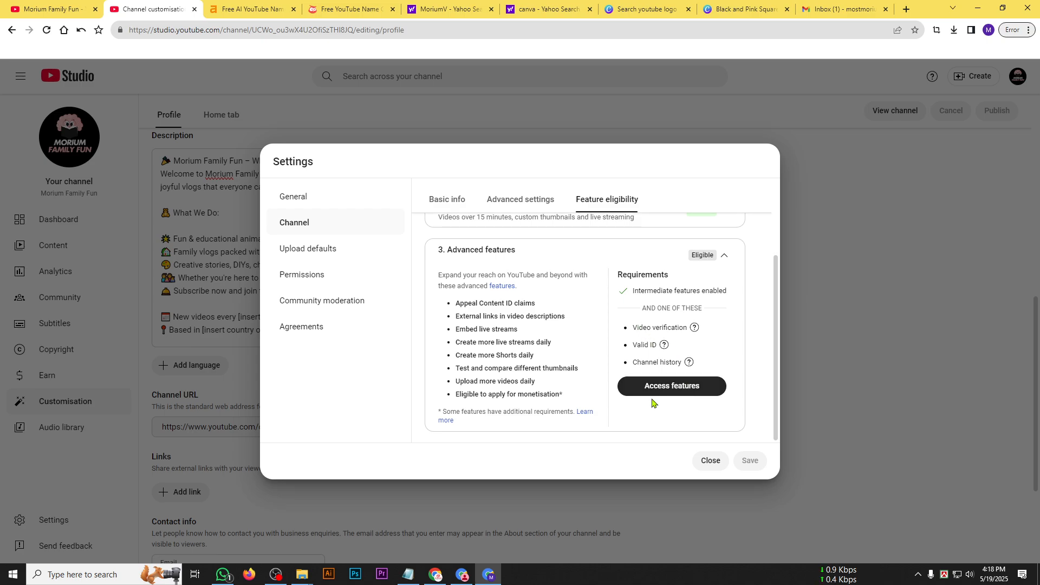
scroll(664, 303, "up", 3)
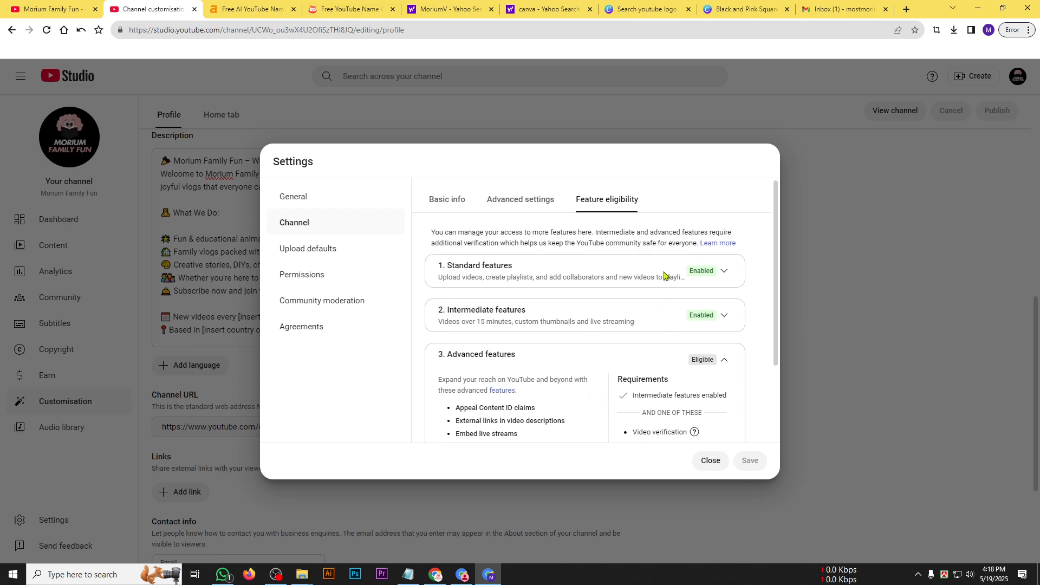
left_click(705, 462)
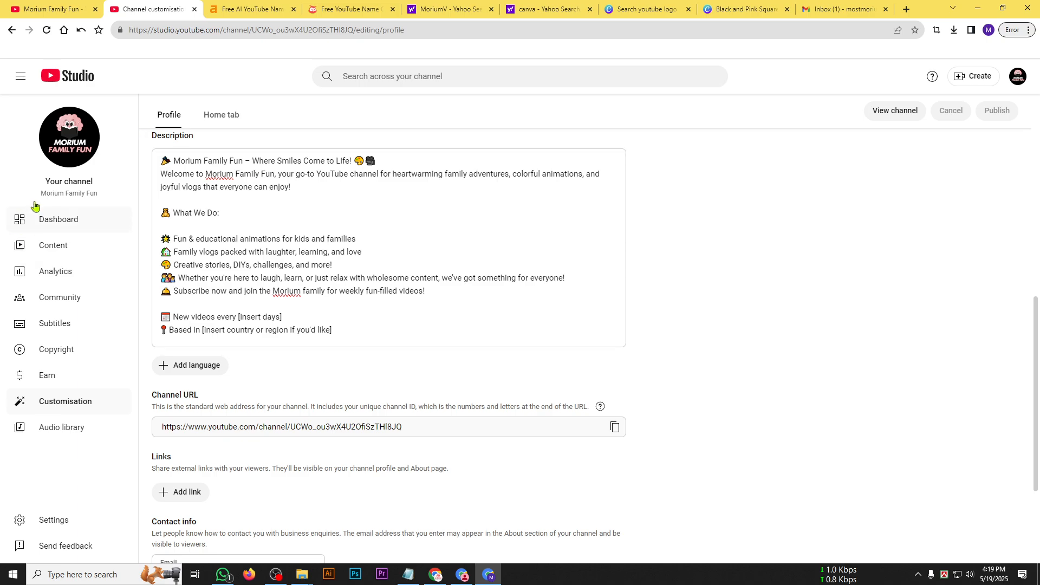
Open the public channel page in an incognito window, review its description and follow its channel link under More info.
right_click(71, 143)
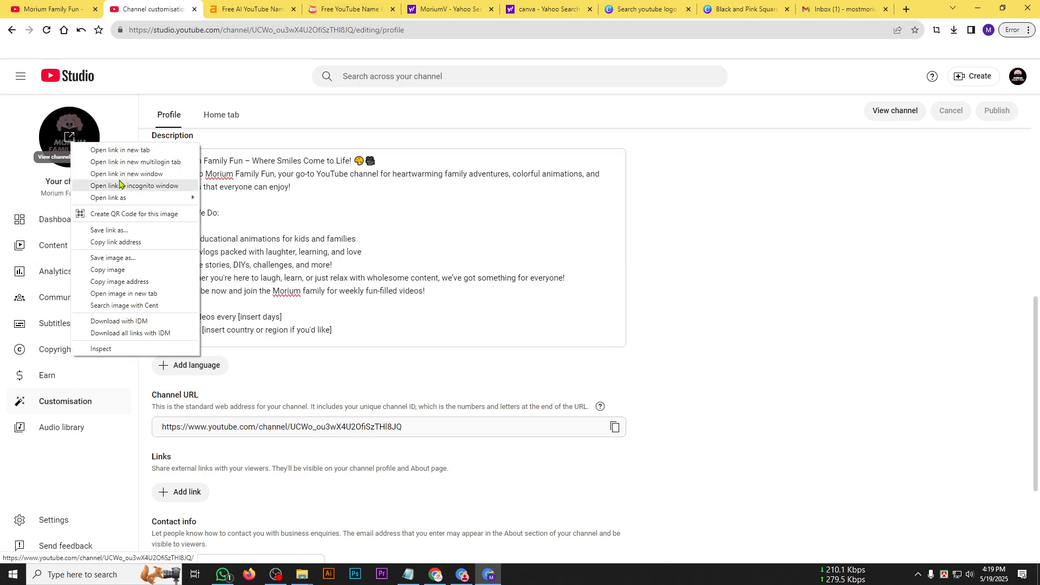
left_click(119, 185)
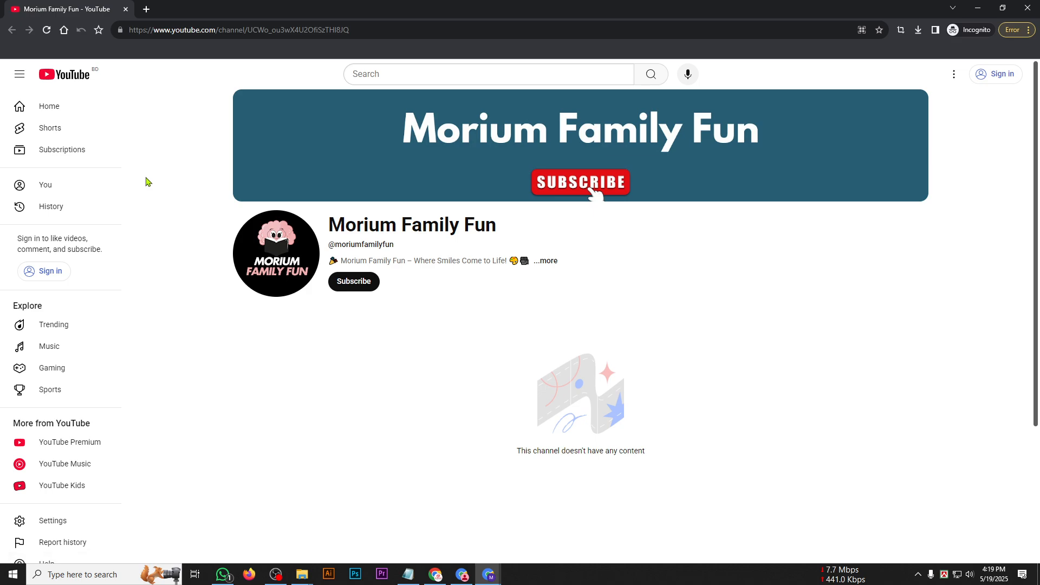
left_click(548, 261)
left_click_drag(382, 179, 550, 332)
left_click_drag(438, 377, 510, 408)
left_click(464, 404)
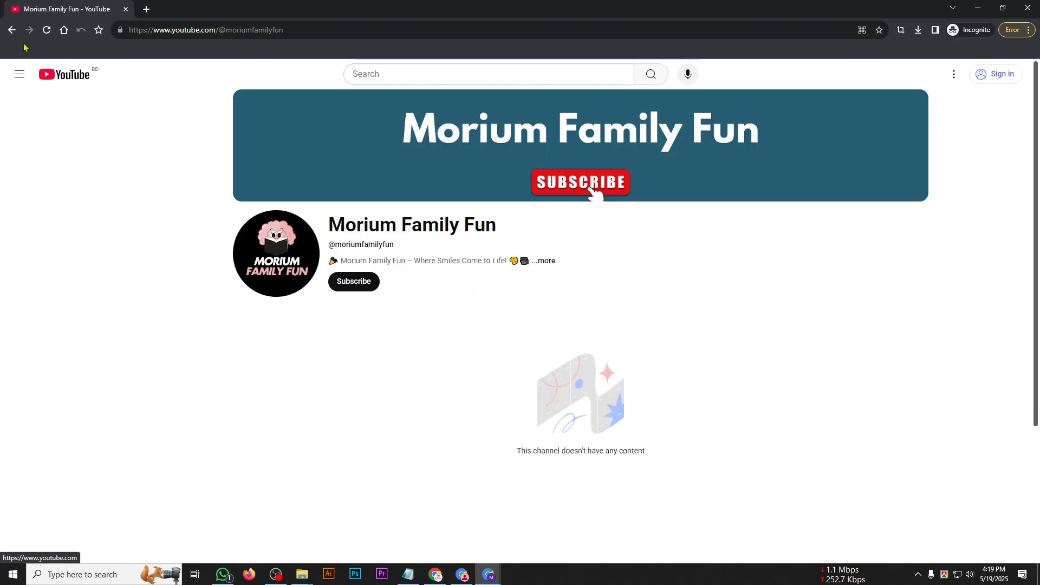
Read the full channel description and info on the handle page once more, and close the incognito window.
left_click(545, 261)
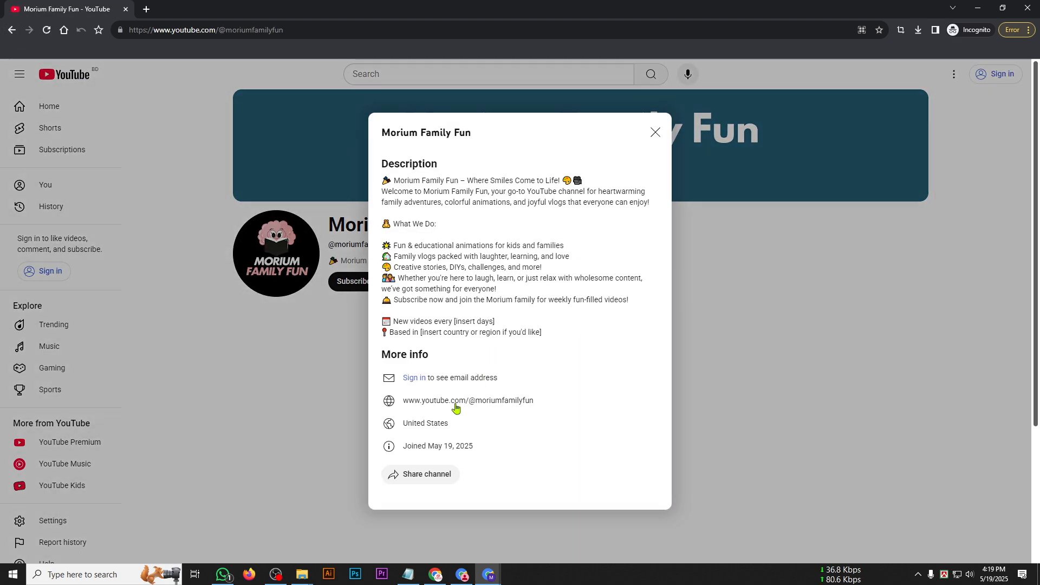
left_click_drag(610, 365, 395, 163)
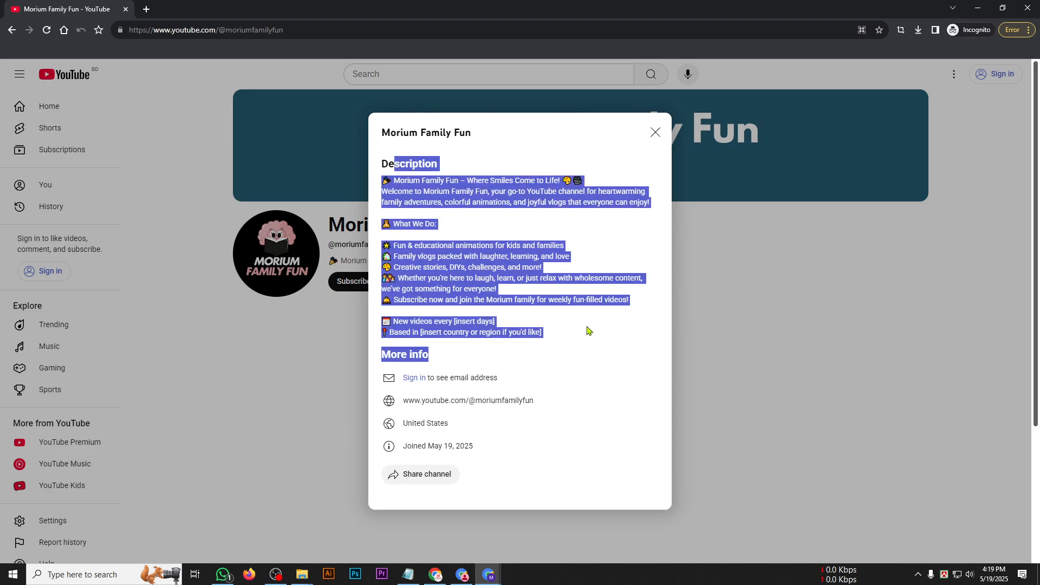
left_click(588, 330)
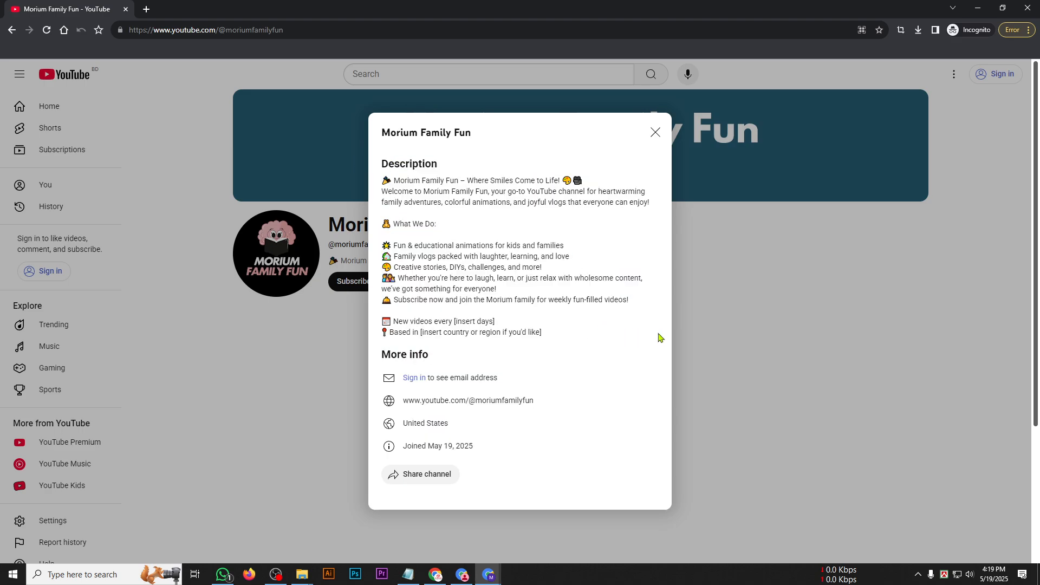
left_click(658, 132)
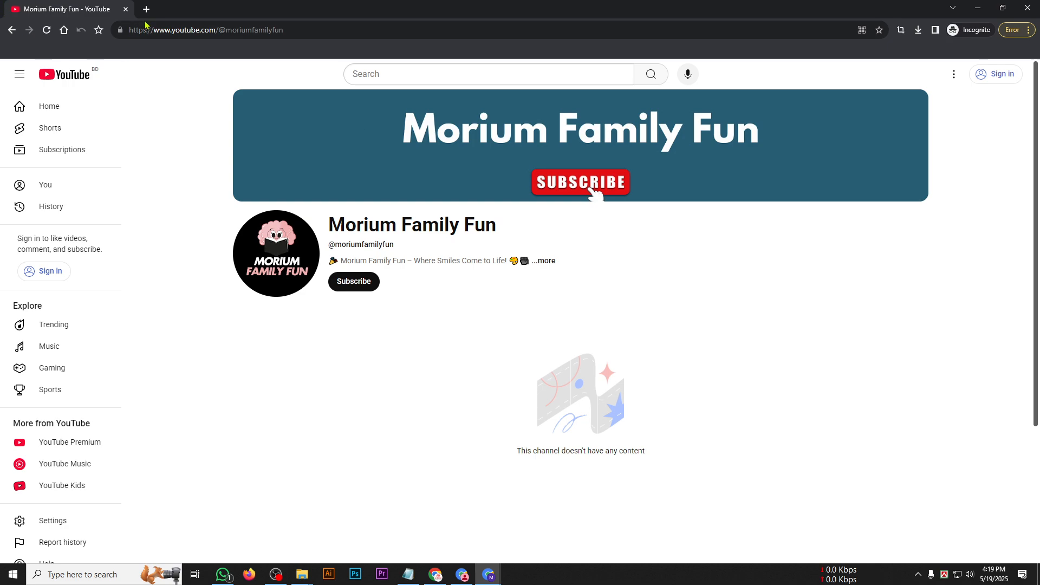
left_click(125, 9)
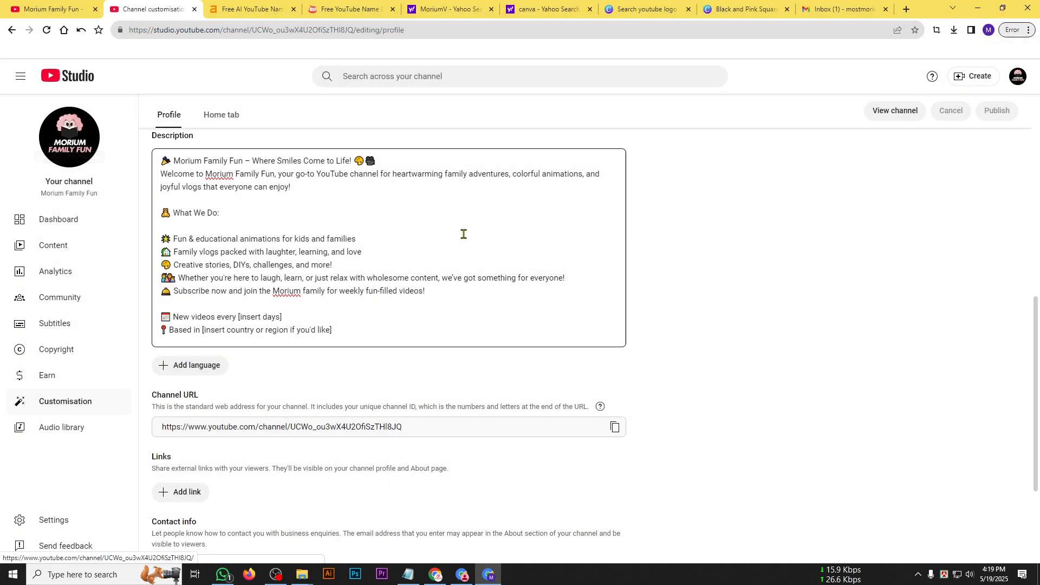
left_click(1027, 8)
Open the Earn section and examine the partner programme benefits and the subscriber requirement for applying.
scroll(325, 361, "up", 3)
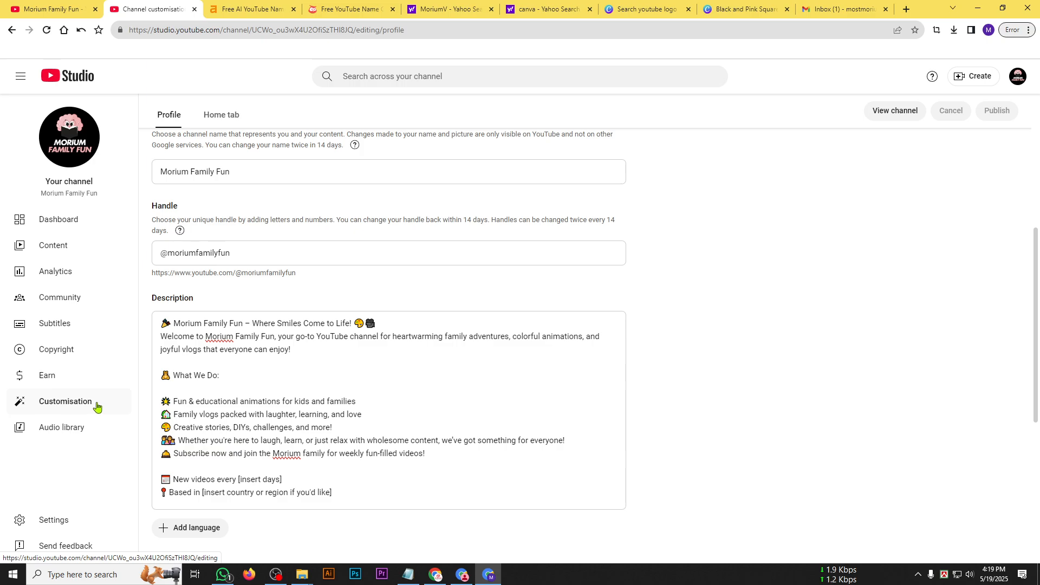
left_click(39, 382)
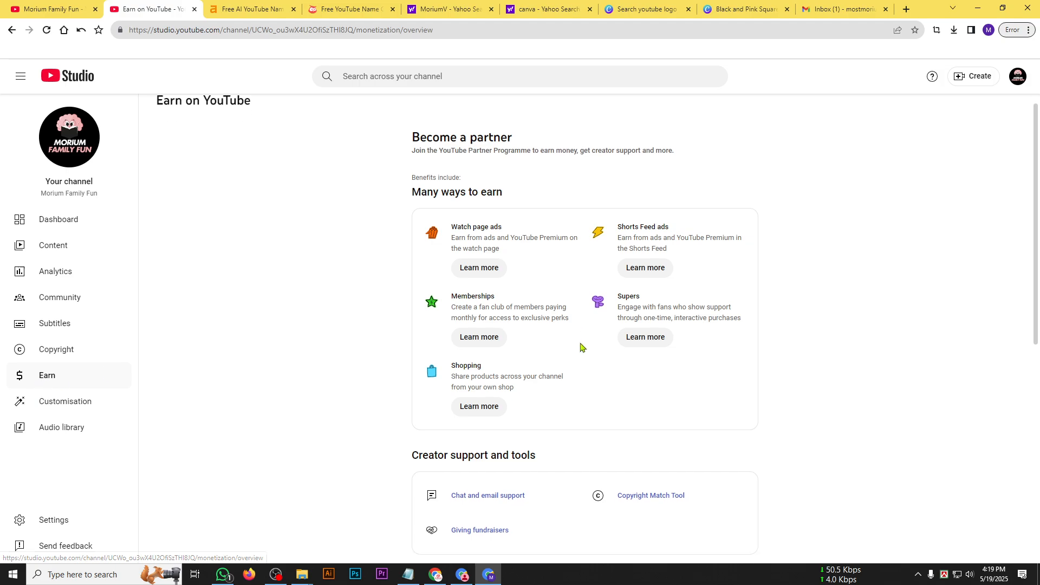
scroll(579, 346, "down", 8)
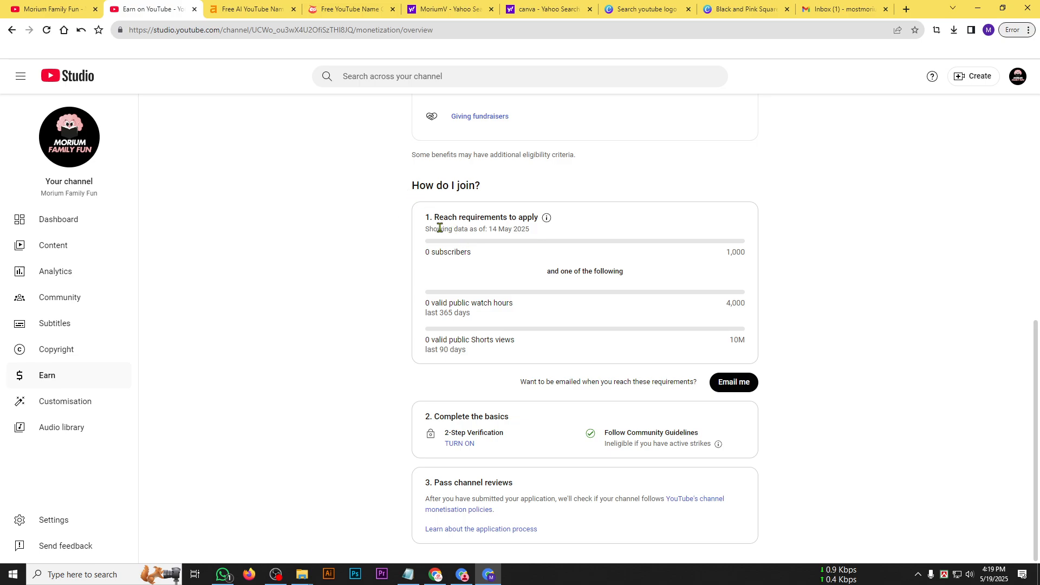
left_click_drag(429, 231, 713, 237)
left_click(523, 261)
left_click_drag(425, 252, 456, 252)
left_click(504, 253)
left_click_drag(708, 255, 742, 252)
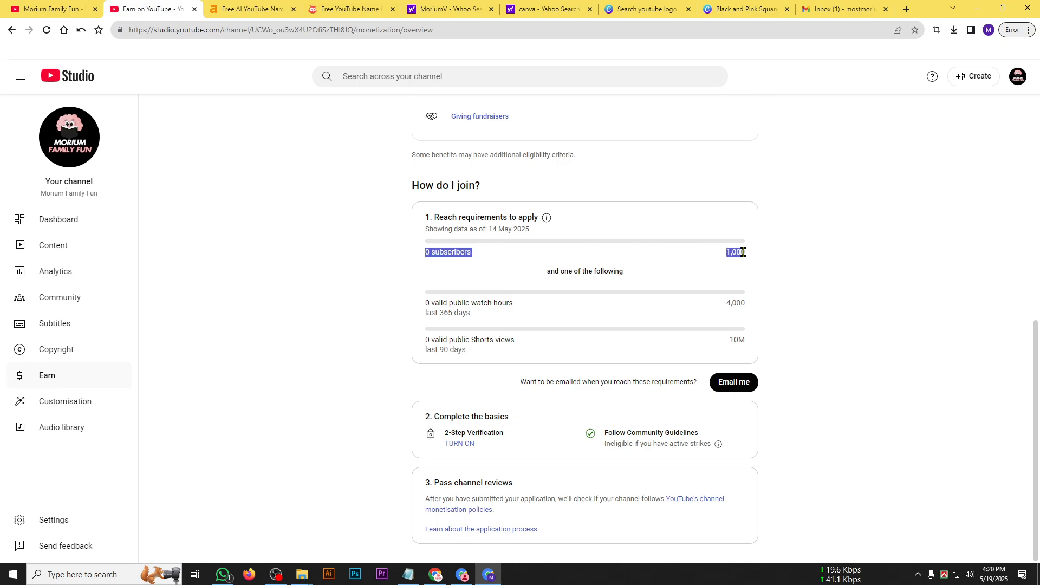
Examine the valid public watch hours requirement for the last 365 days.
left_click(427, 304)
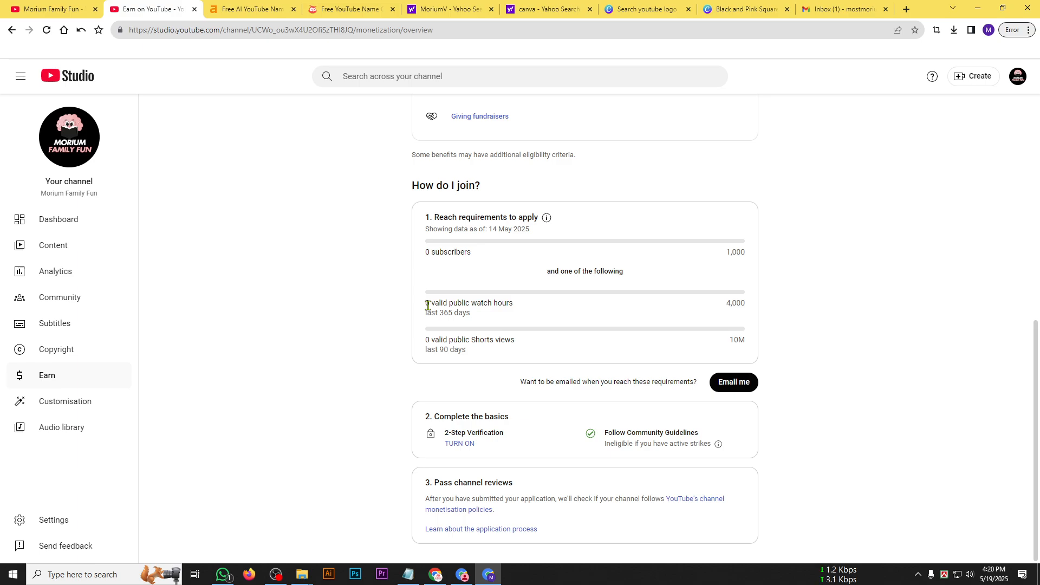
mouse_move(427, 305)
left_mouse_down()
mouse_move(522, 306)
mouse_move(430, 305)
left_mouse_up()
triple_click(728, 306)
left_click(549, 314)
left_click_drag(471, 302, 425, 303)
left_click_drag(729, 304, 757, 309)
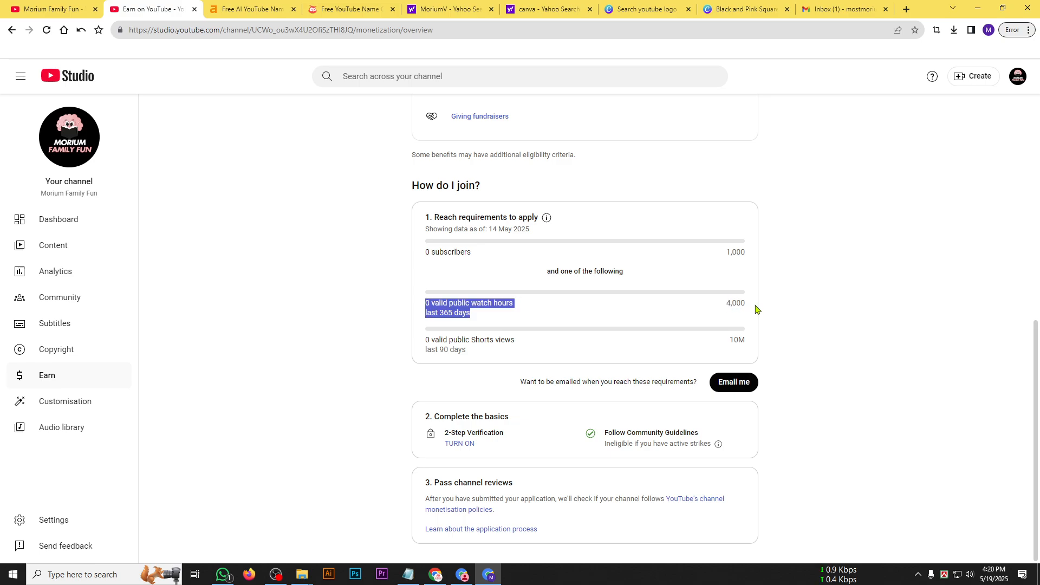
left_click_drag(487, 320, 433, 306)
left_click(726, 310)
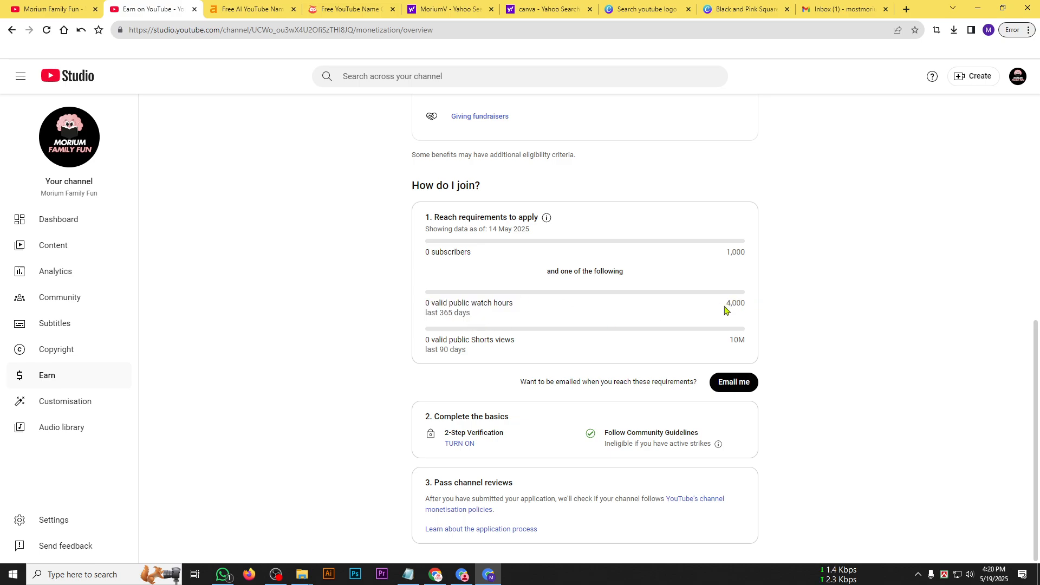
left_click_drag(727, 310, 742, 306)
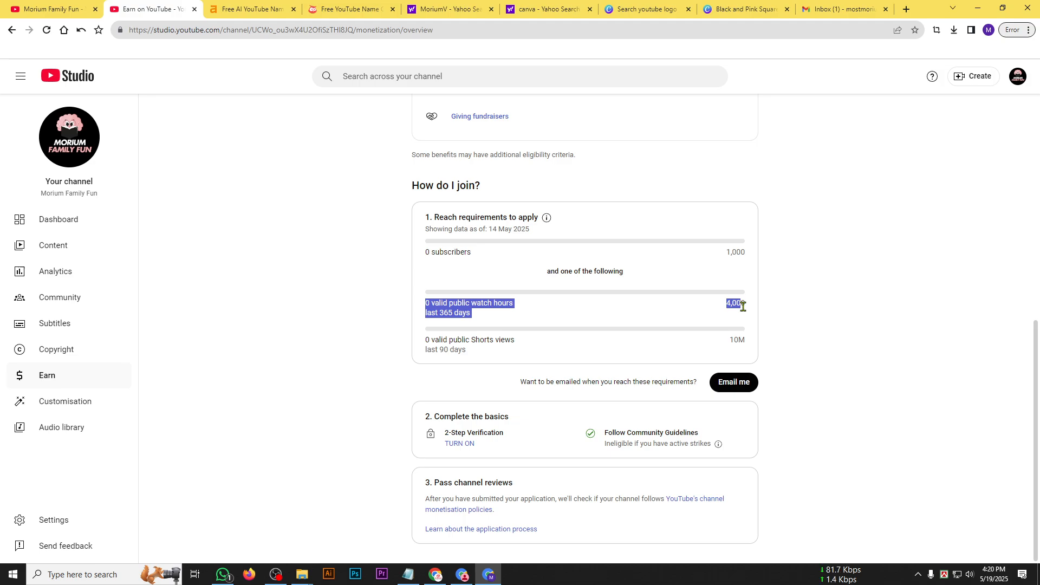
left_click(728, 307)
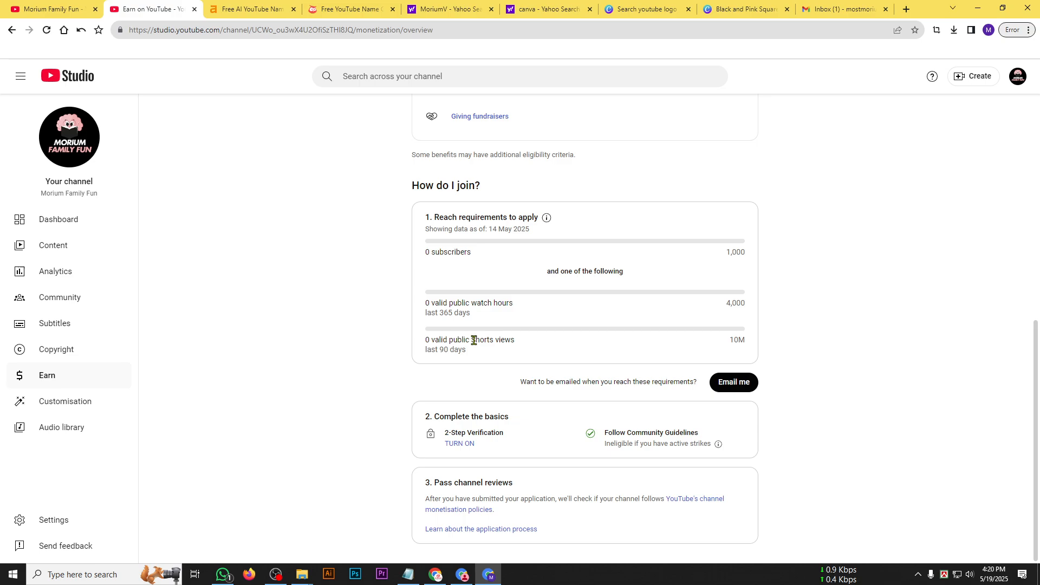
Examine the alternative requirement for valid public Shorts views in the last 90 days.
left_click_drag(470, 341, 490, 343)
left_click(490, 342)
left_click_drag(746, 343, 740, 342)
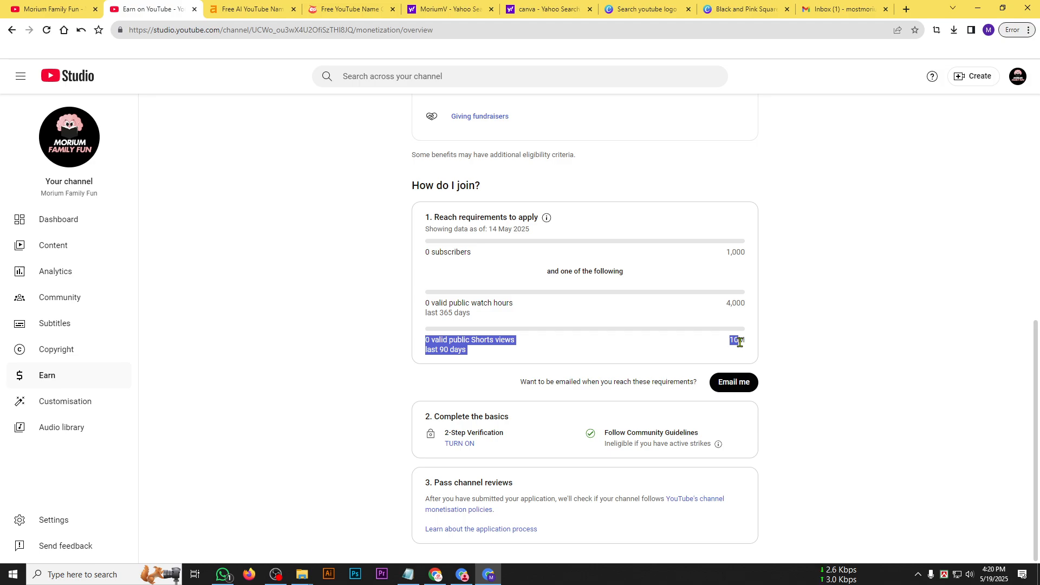
left_click(651, 355)
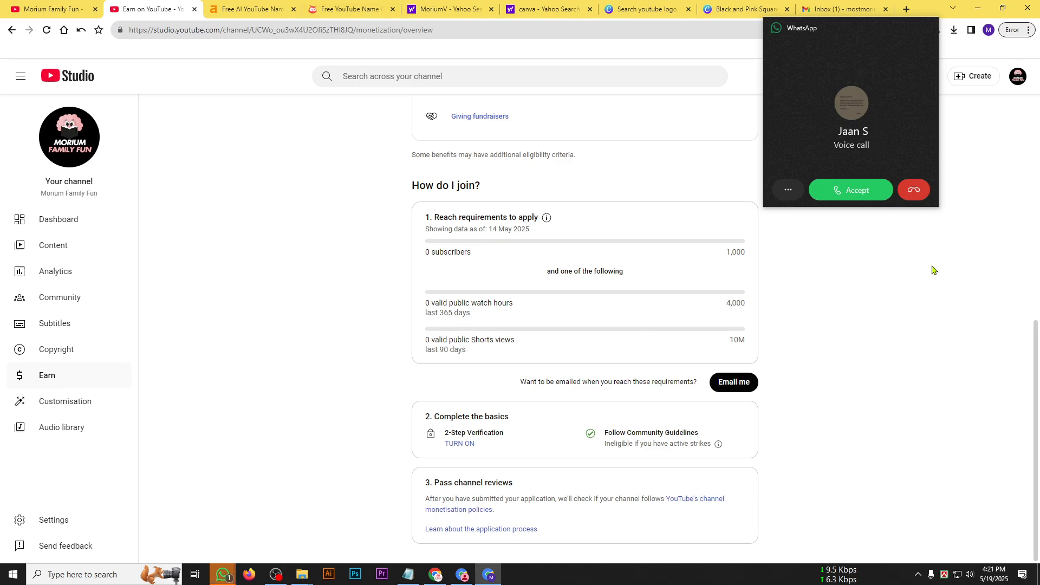
Decline the incoming WhatsApp voice call.
left_click(914, 177)
left_click(914, 185)
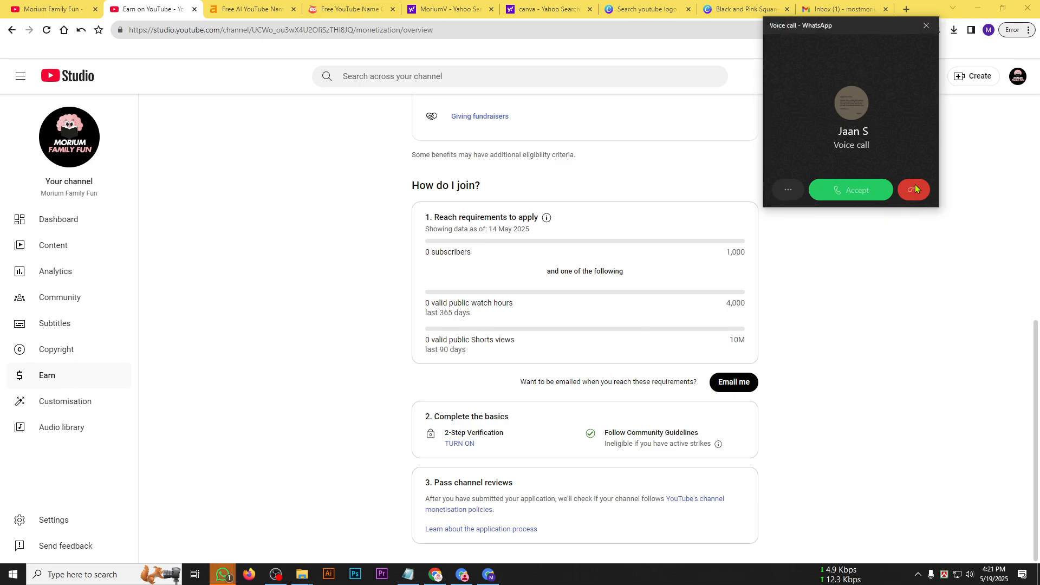
Bookmark the Earn on YouTube page in the Bookmarks bar folder.
left_click(914, 29)
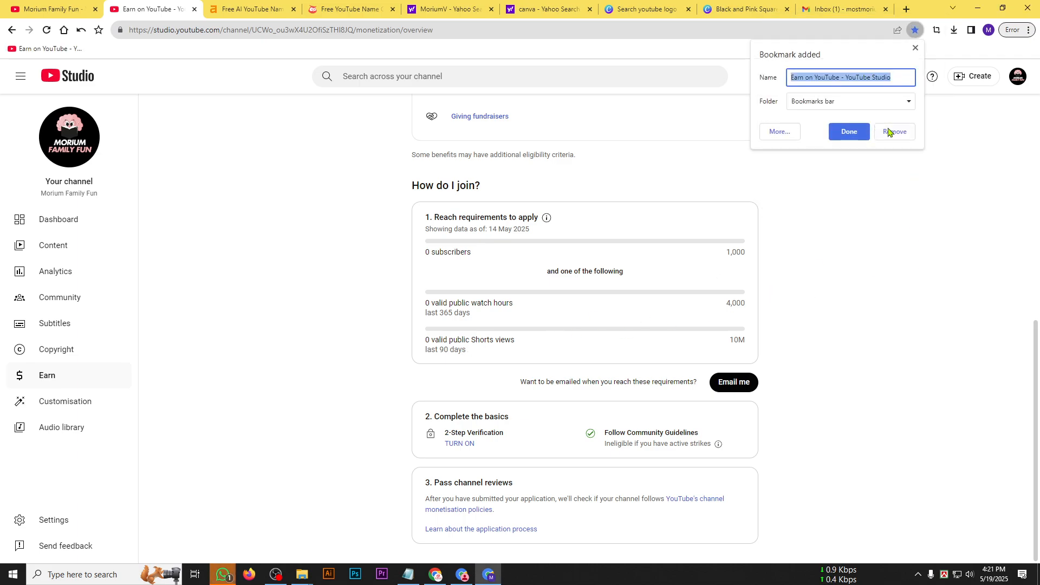
left_click(935, 198)
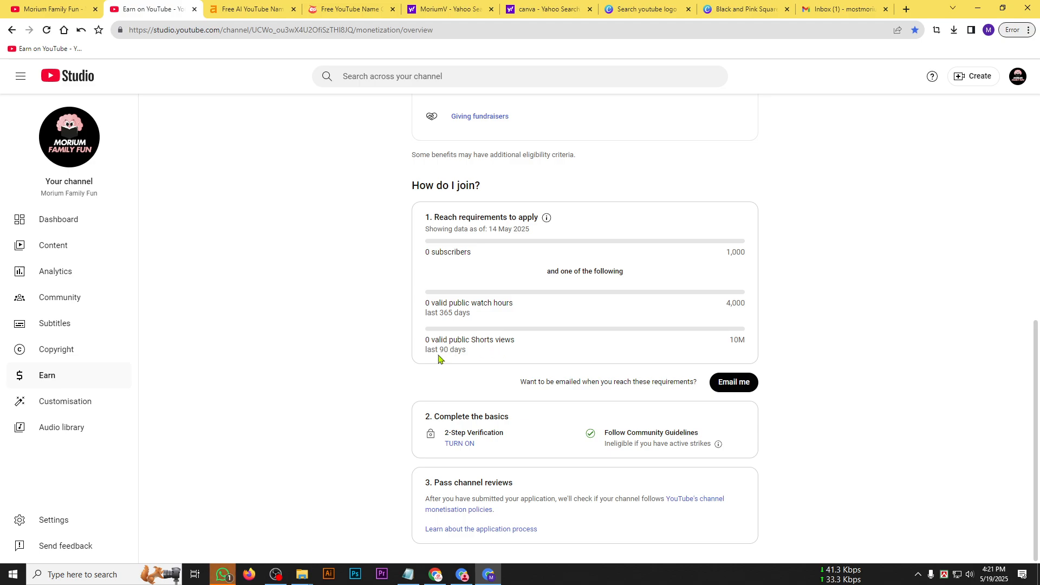
Review the Shorts views, public watch hours and subscriber thresholds required to apply for the partner programme.
left_click_drag(425, 343, 475, 358)
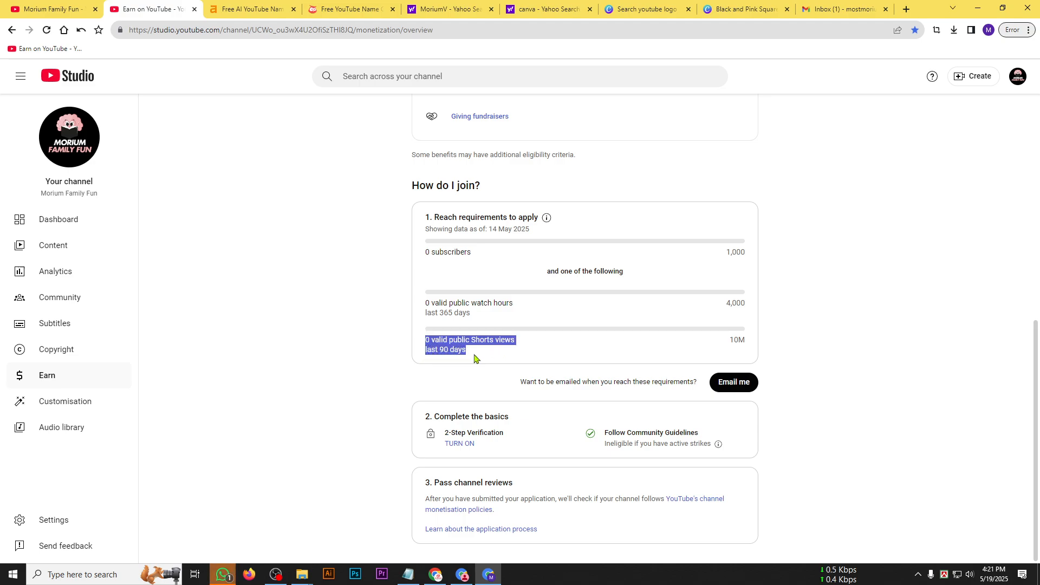
left_click(475, 358)
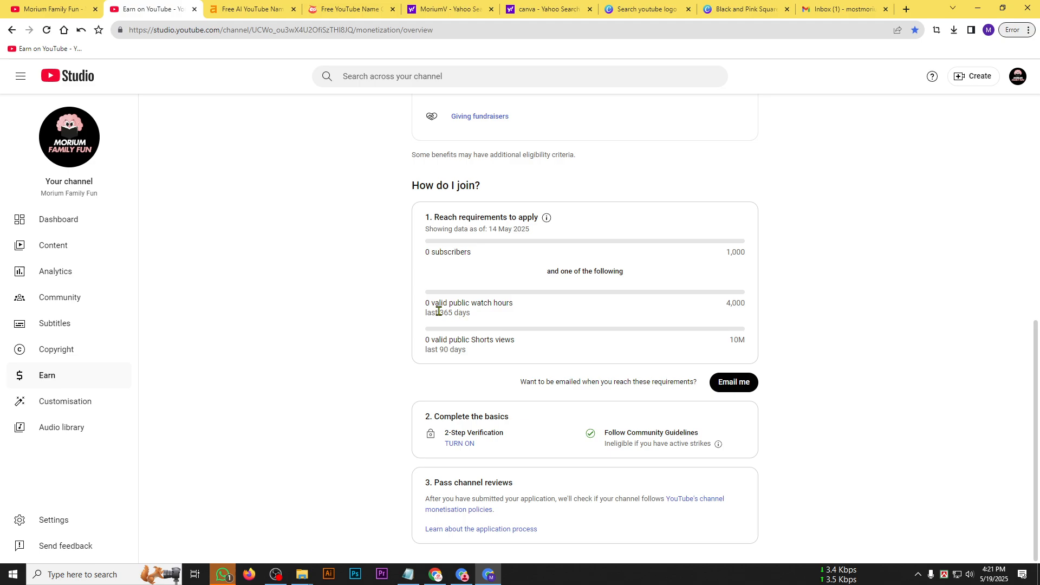
left_click_drag(439, 312, 744, 302)
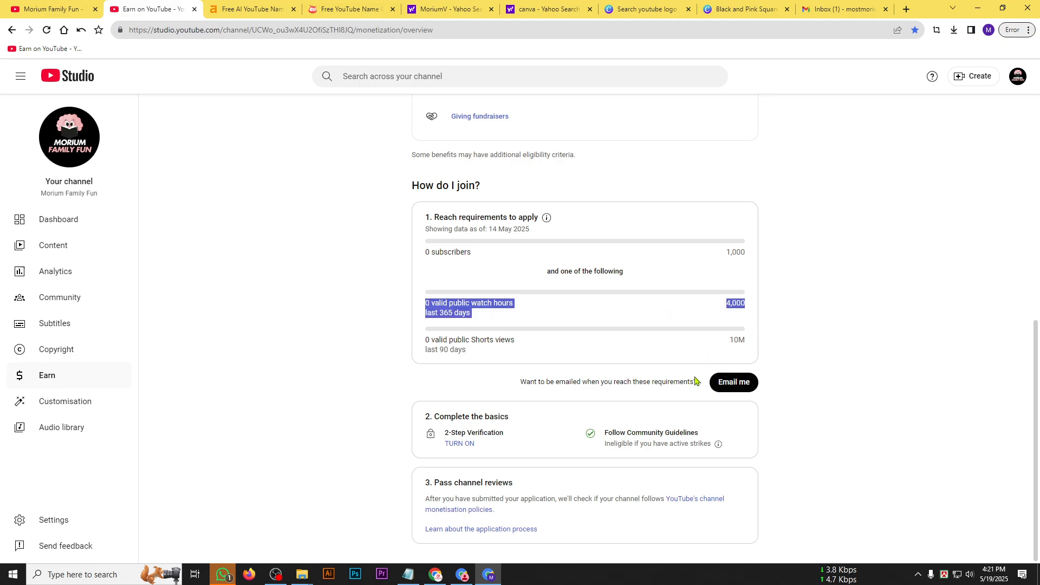
left_click(727, 279)
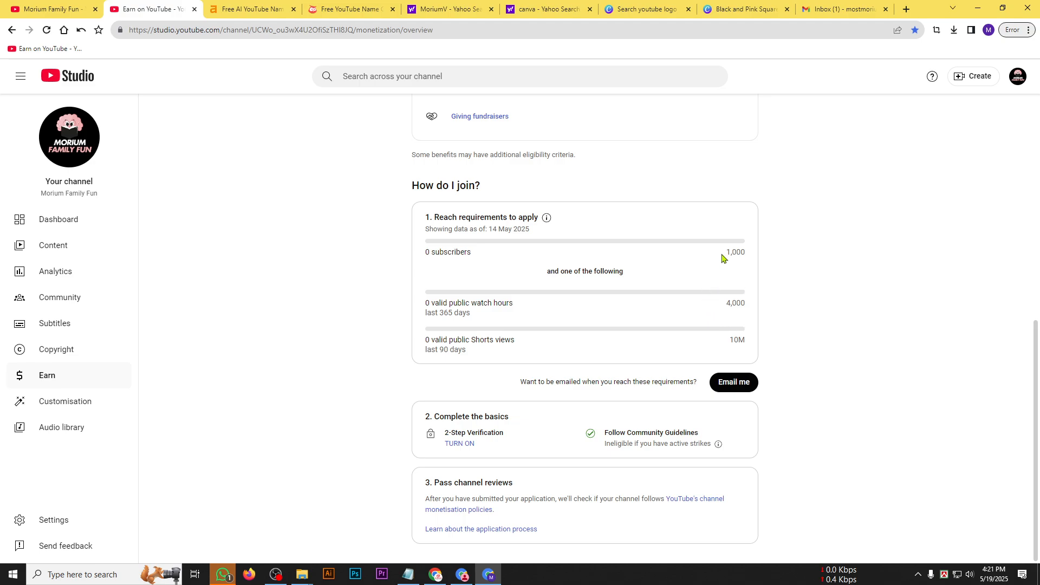
left_click_drag(721, 254, 737, 253)
left_click(747, 253)
left_click_drag(729, 305, 752, 348)
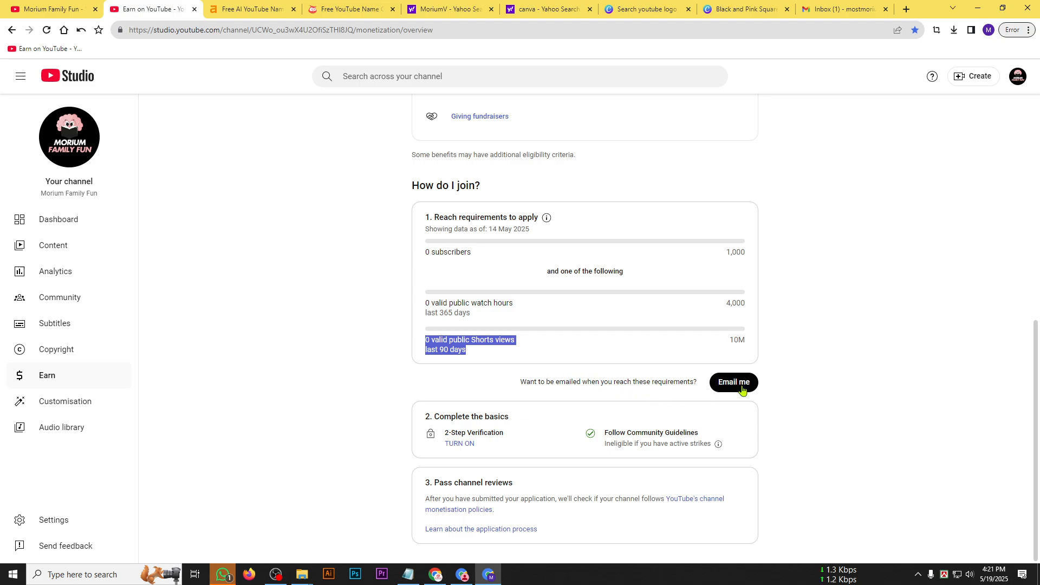
Examine the offer to be emailed when the requirements are reached, and recheck the subscriber threshold.
left_click_drag(521, 381, 699, 382)
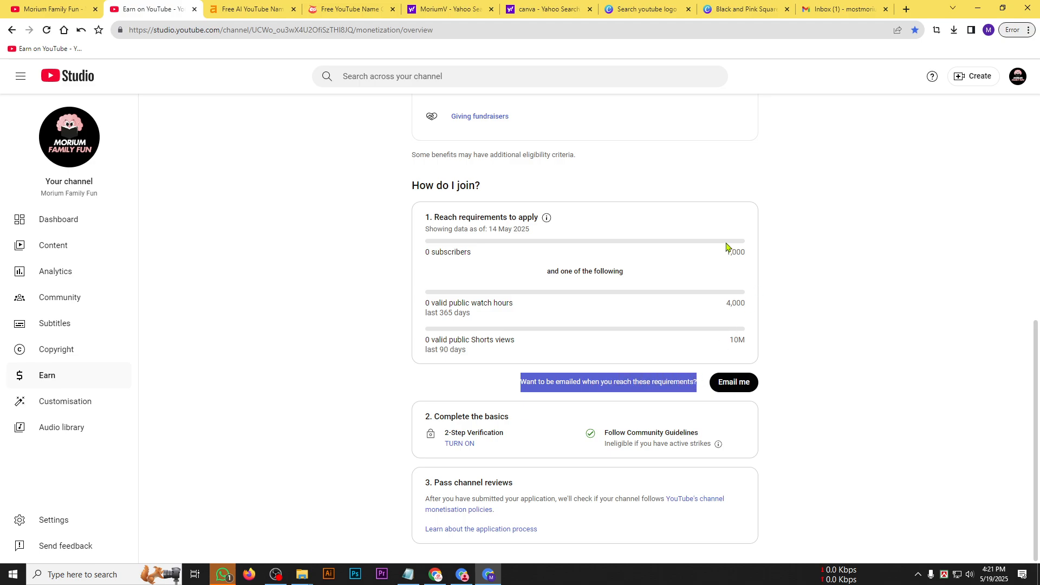
left_click(577, 381)
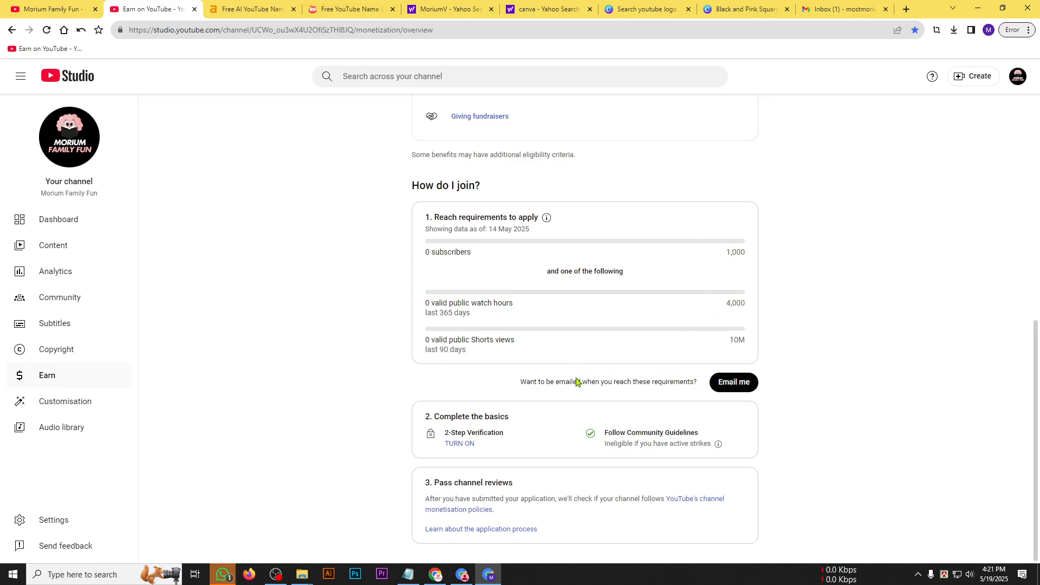
triple_click(577, 381)
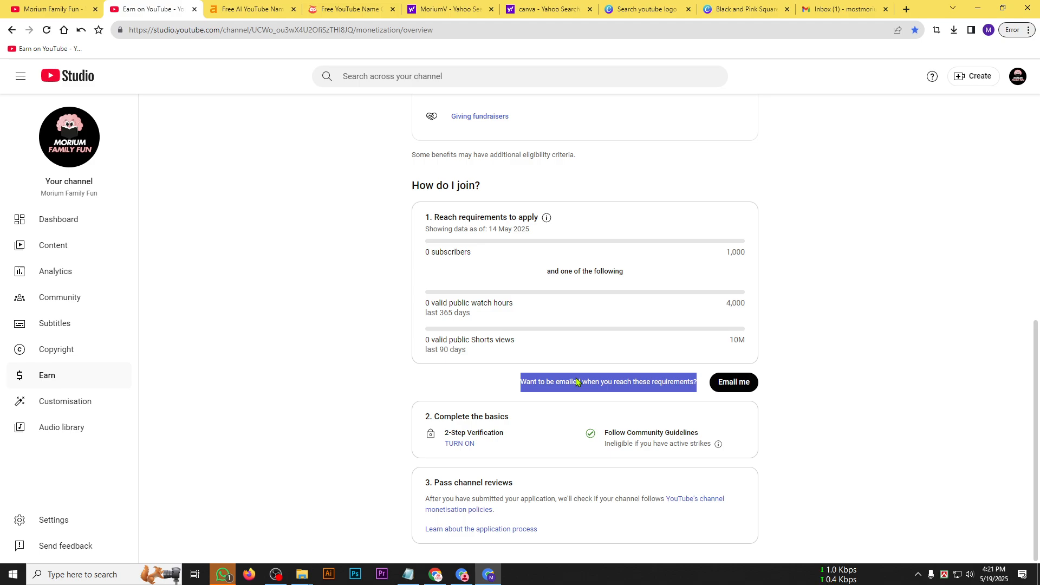
triple_click(577, 381)
left_click_drag(712, 259, 744, 253)
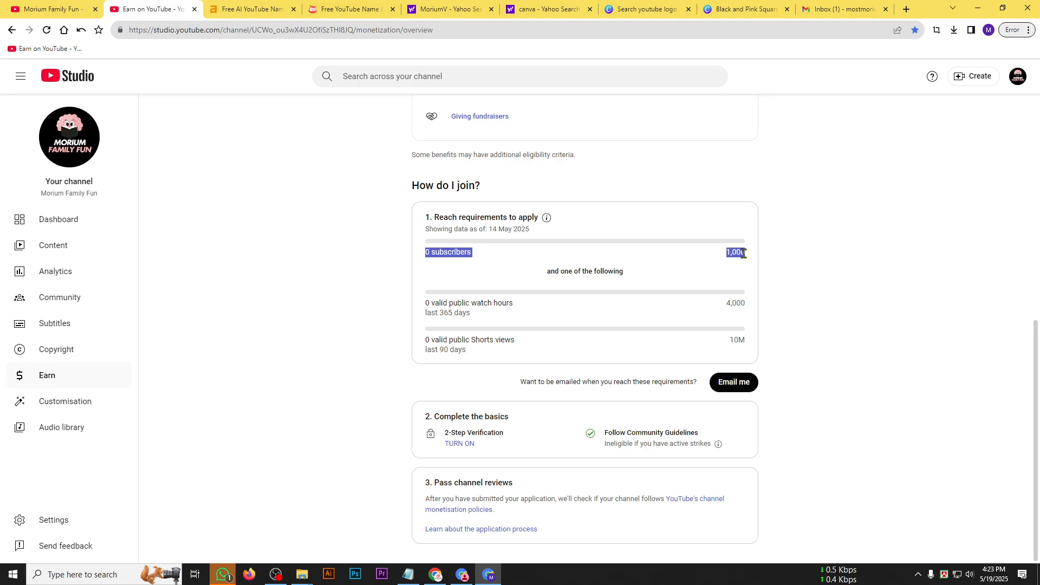
left_click(727, 324)
View the channel dashboard and open the channel content page.
scroll(155, 294, "up", 6)
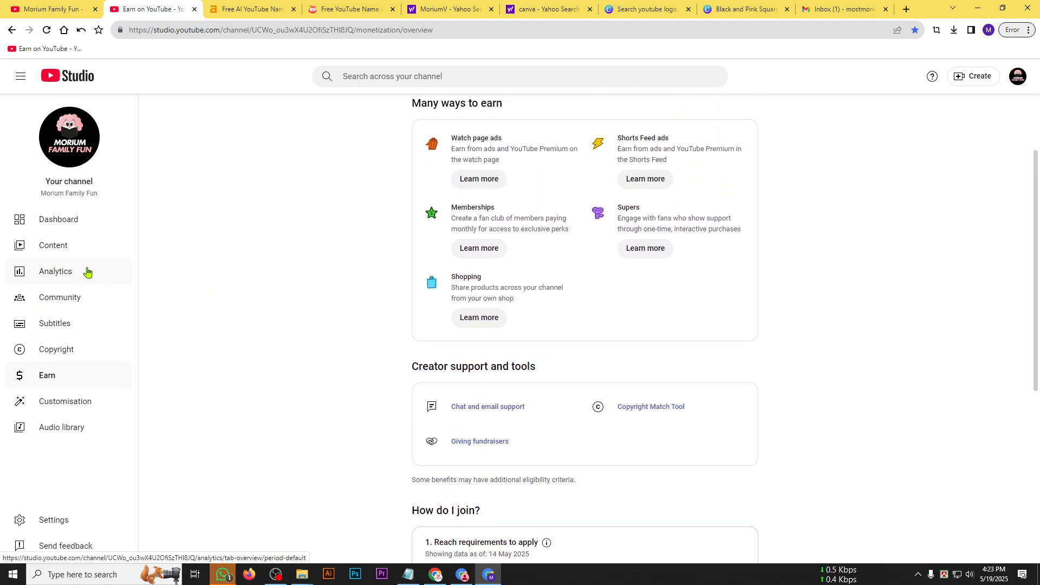
left_click(46, 224)
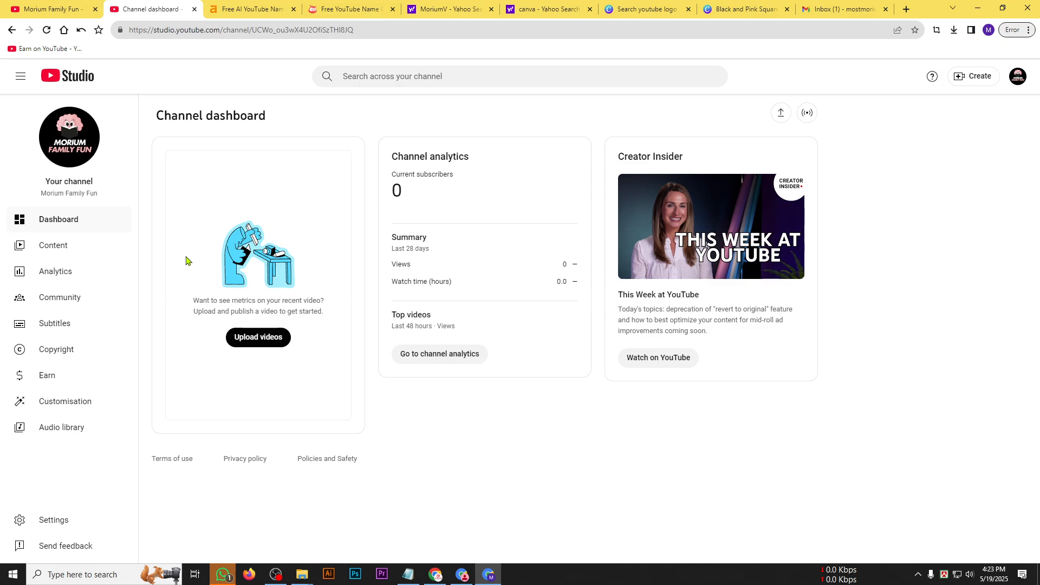
left_click(68, 251)
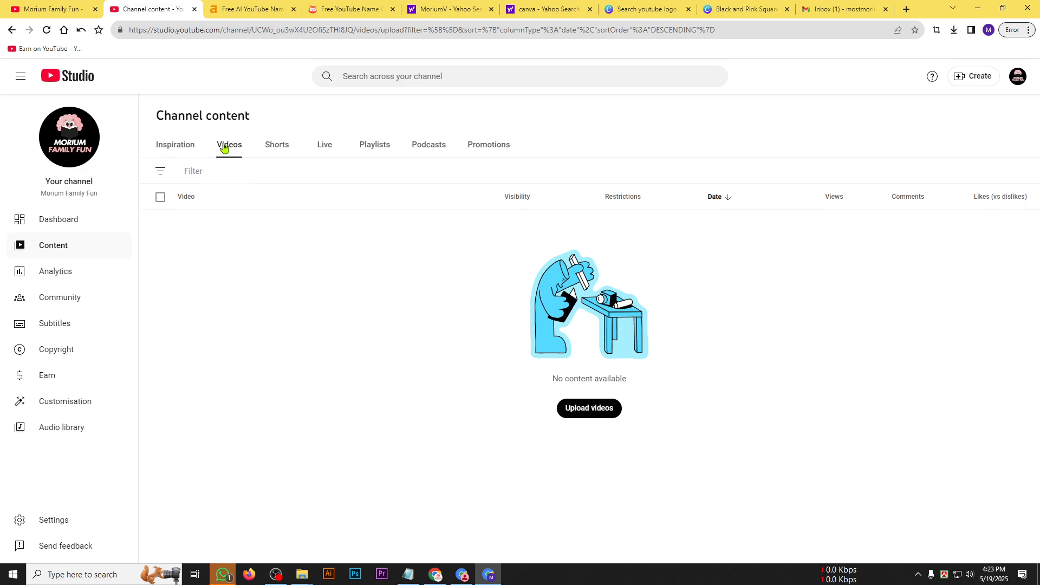
Compare the Videos, Shorts and Live lists of the channel content, finishing on Videos.
left_click(275, 146)
left_click(334, 149)
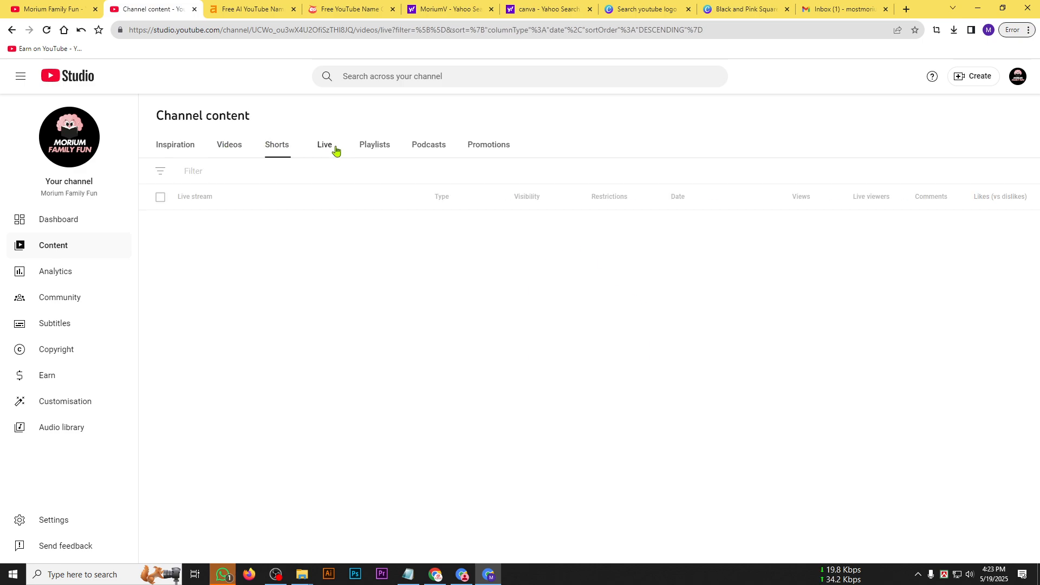
left_click(273, 157)
left_click(232, 149)
left_click(266, 151)
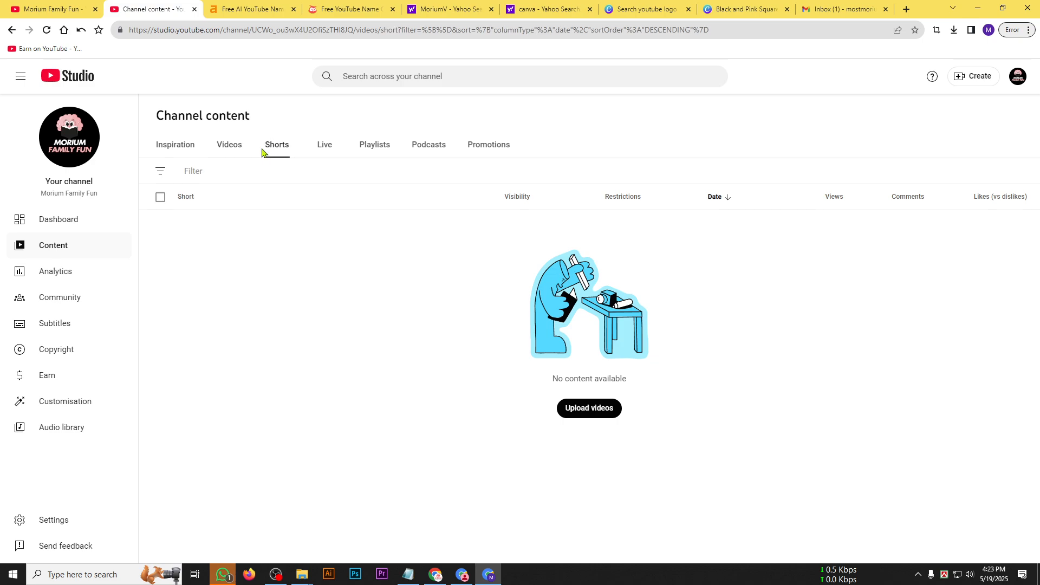
left_click(228, 151)
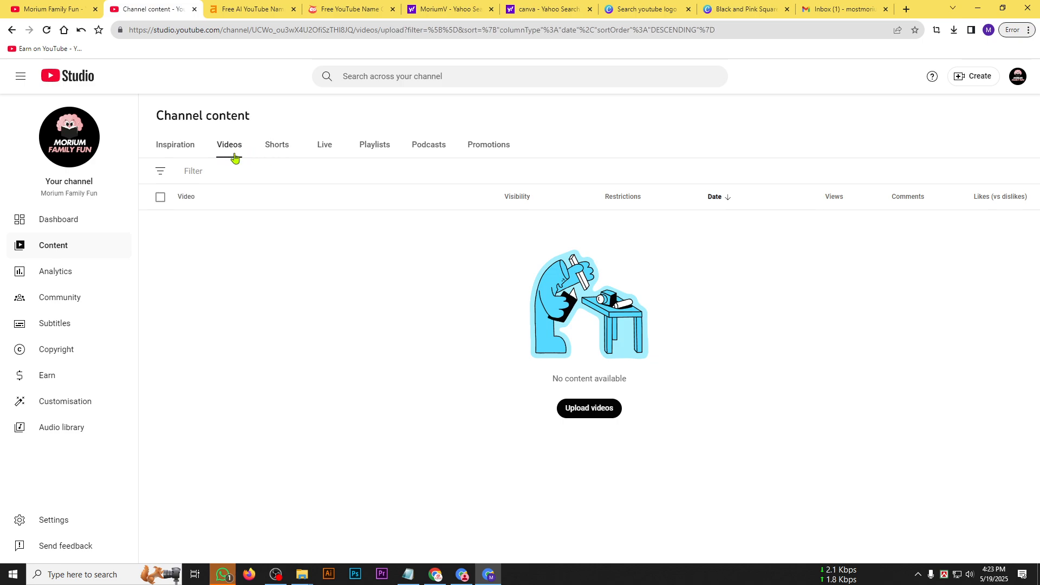
left_click(274, 159)
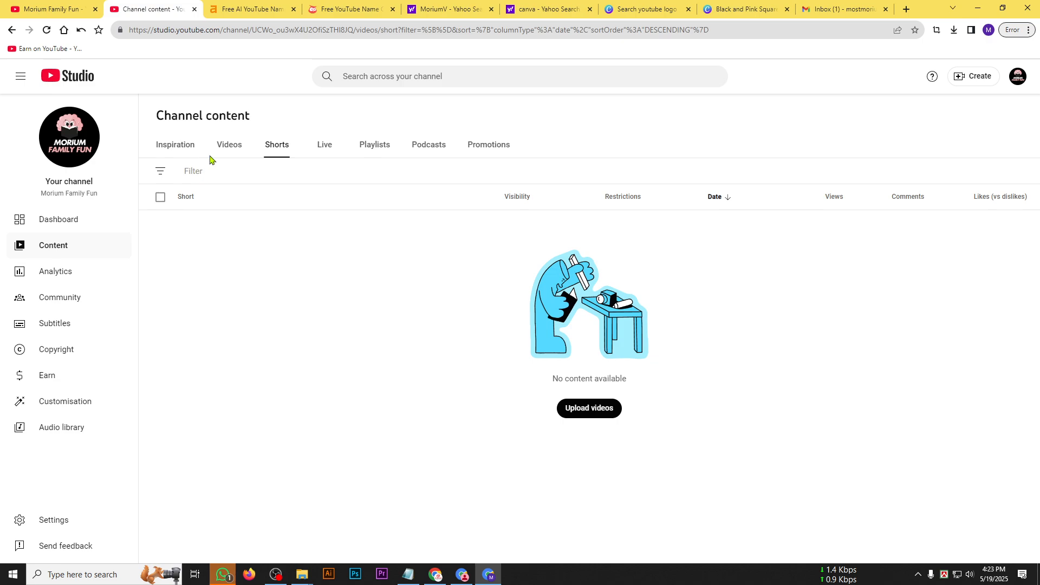
left_click(232, 151)
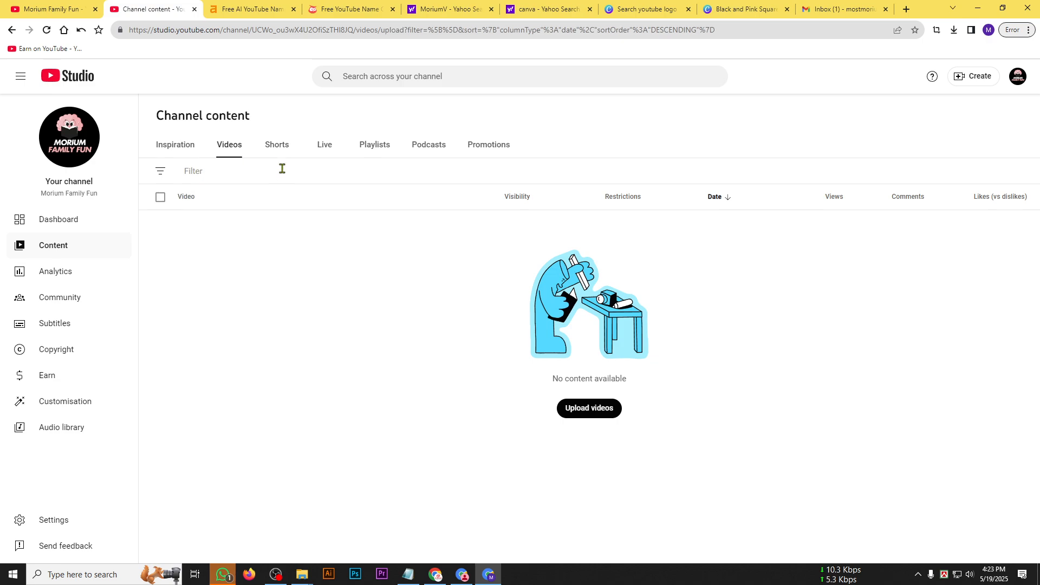